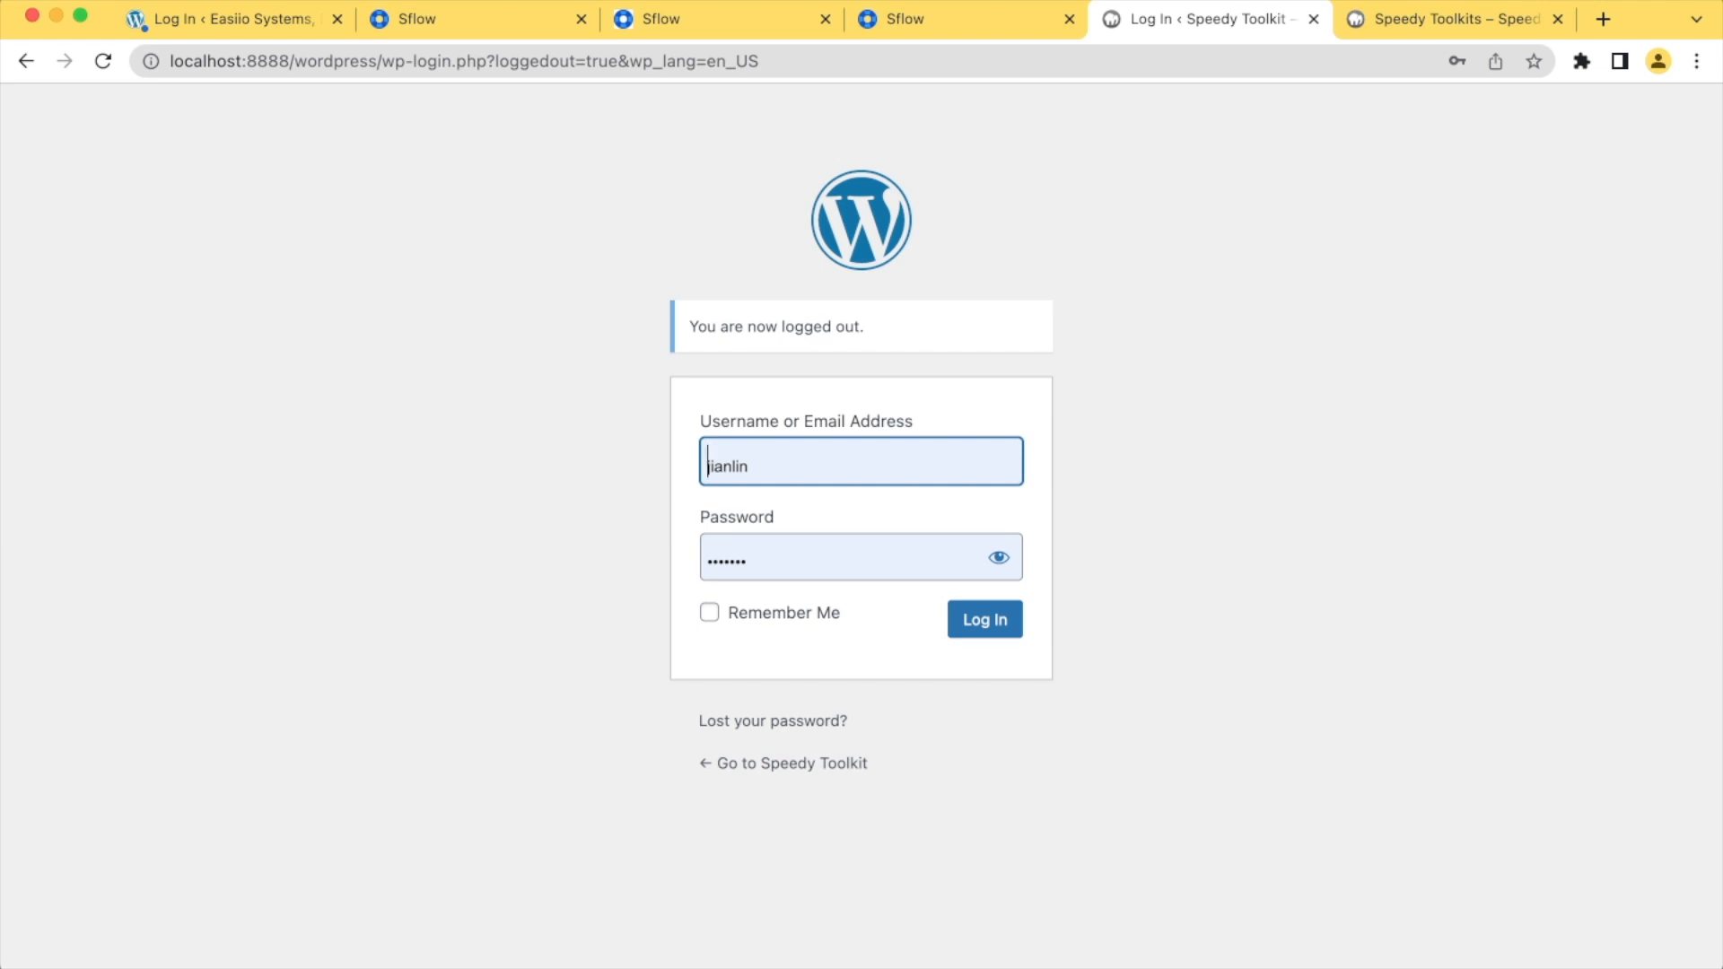
Check the live Speedy Toolkits page, then log in to the WordPress admin with the saved credentials
left_click(1436, 20)
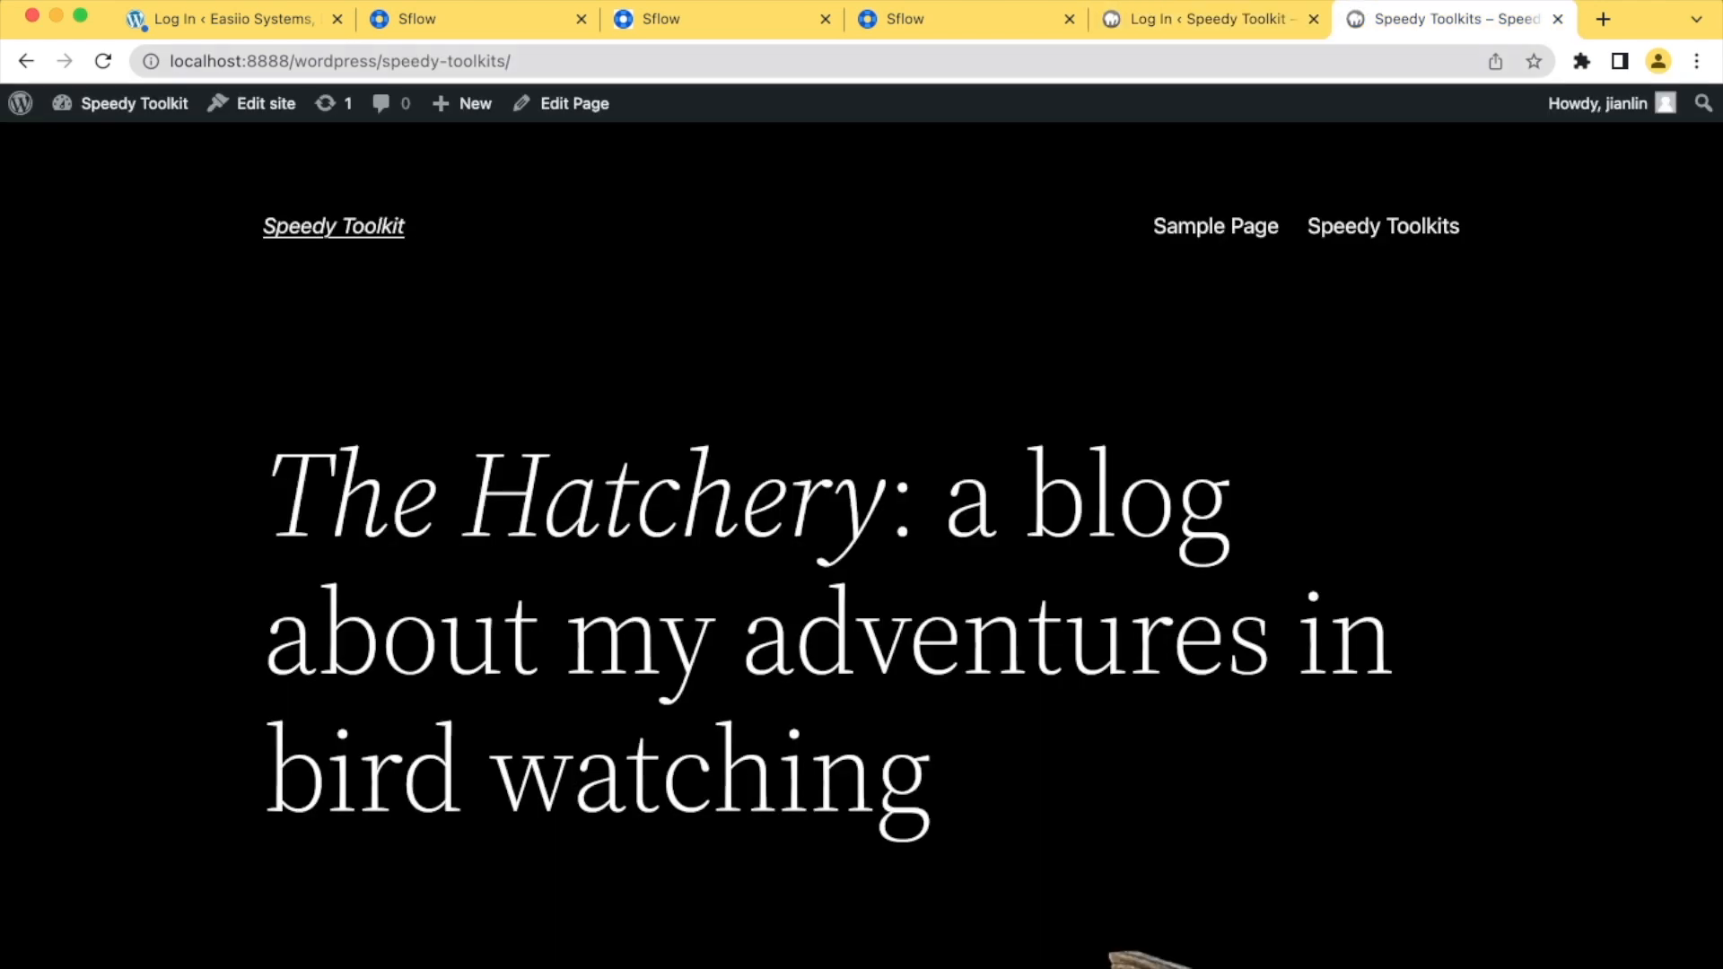
scroll(862, 538, "down", 20)
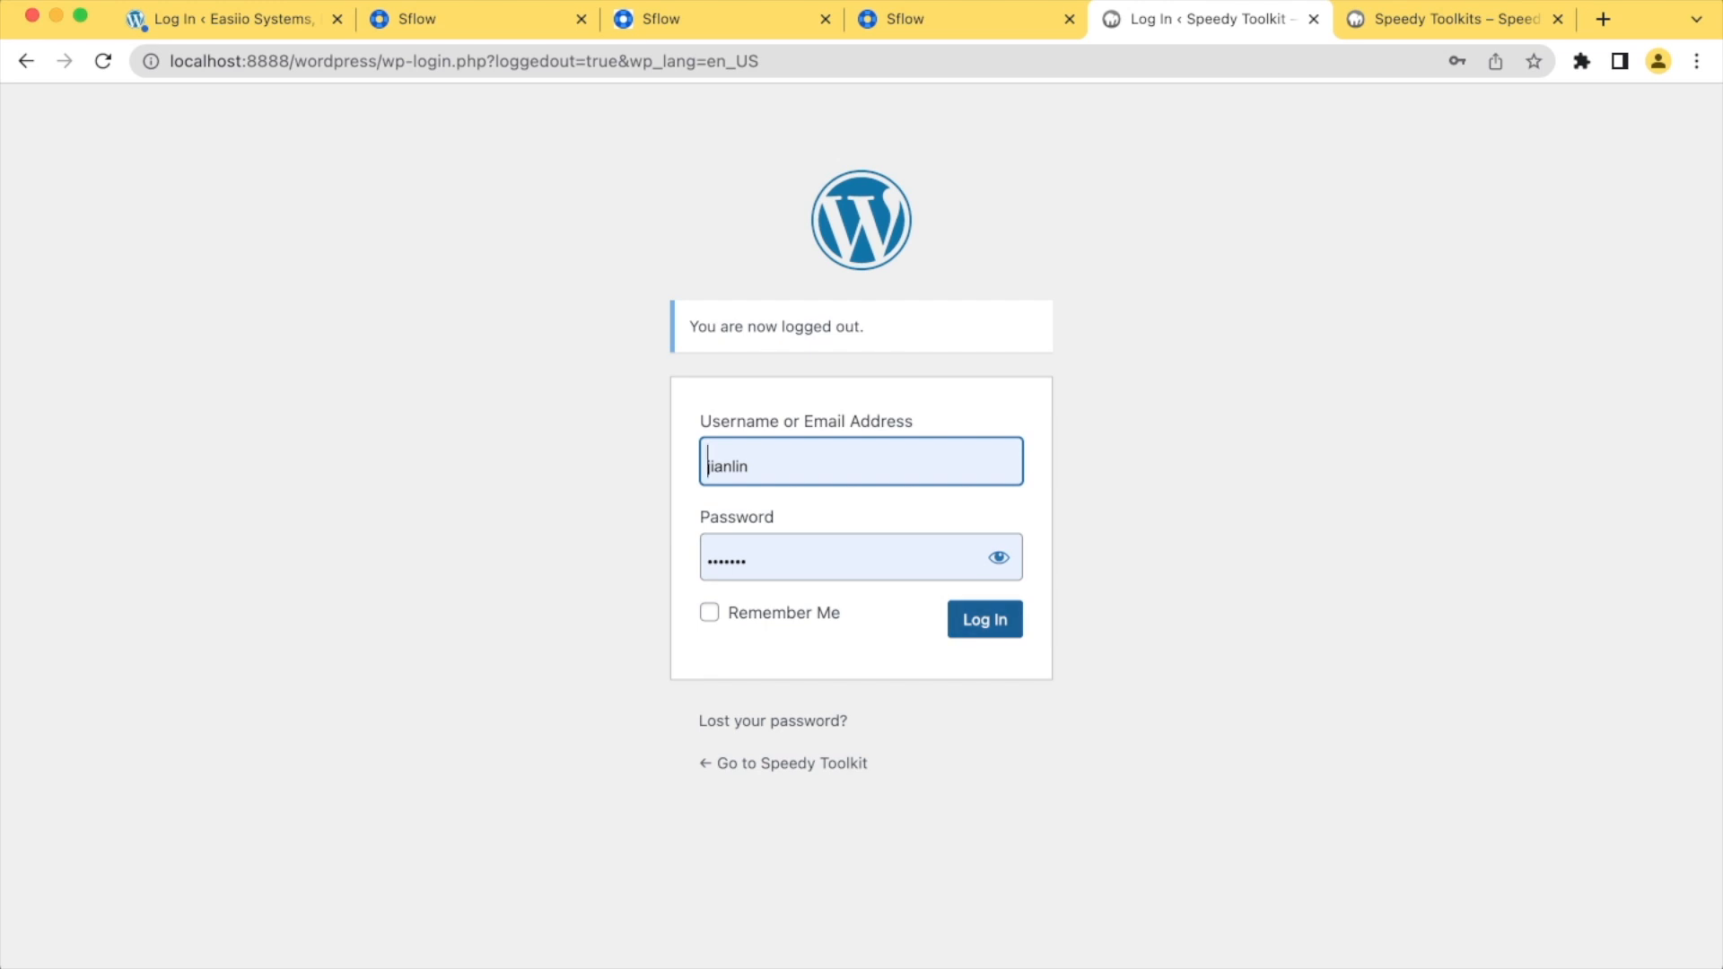
left_click(986, 621)
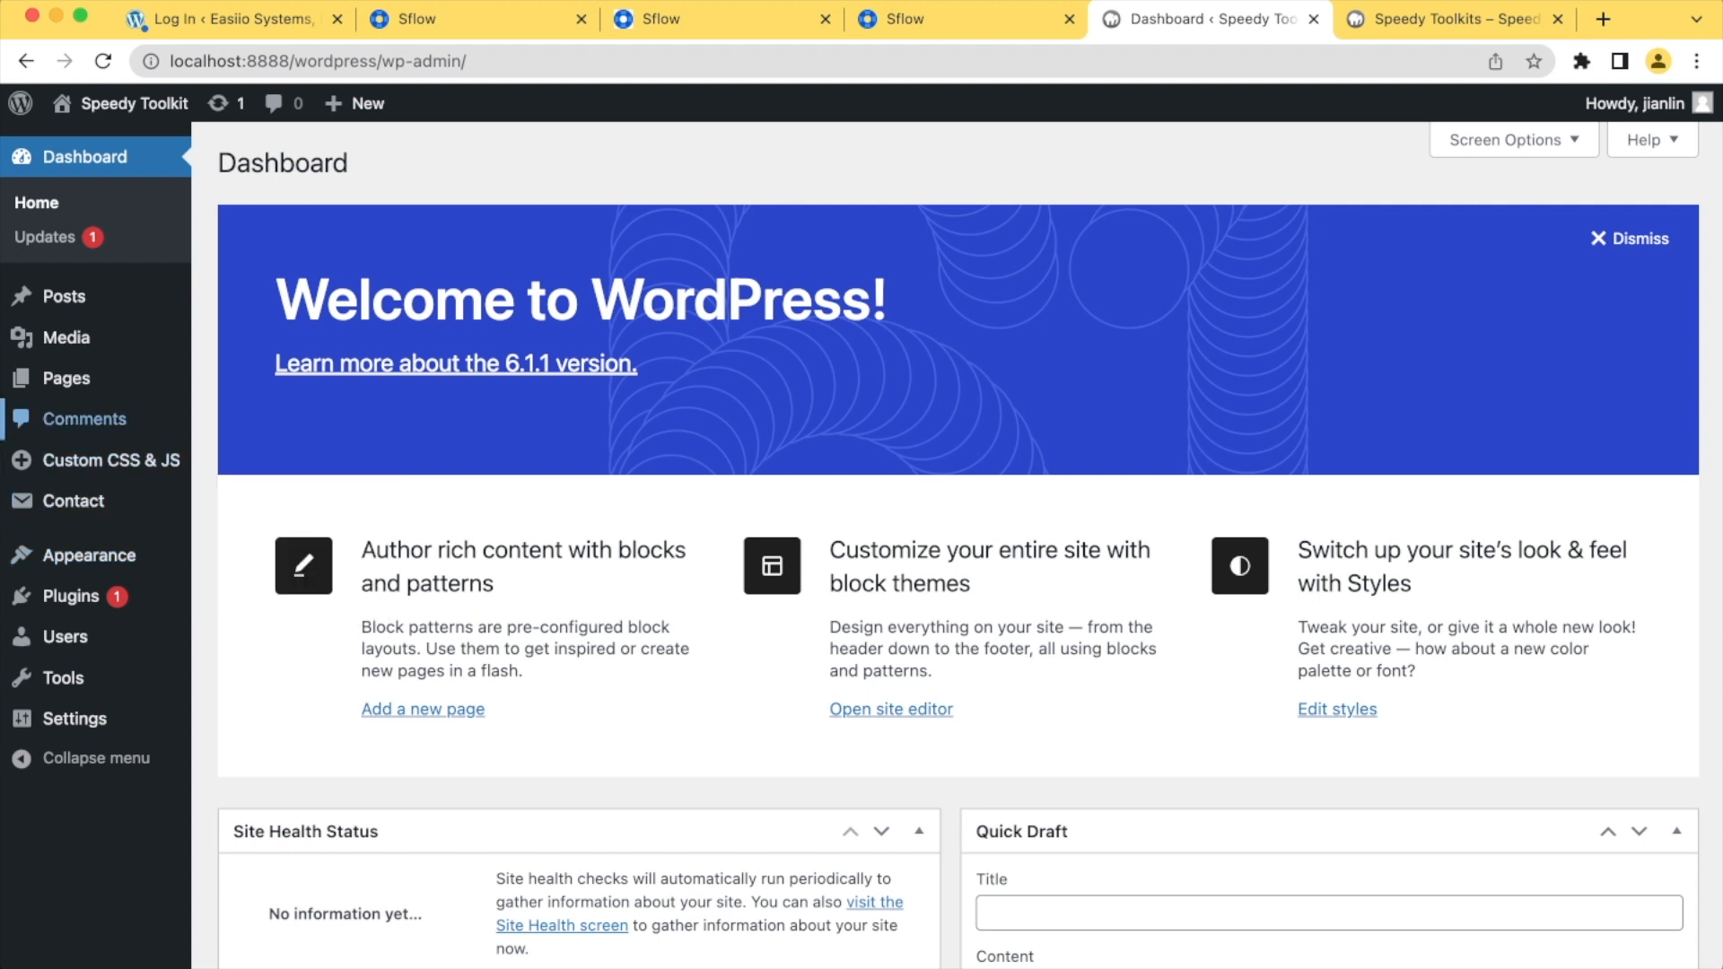
Search the plugins available to add for "contact form"
left_click(71, 596)
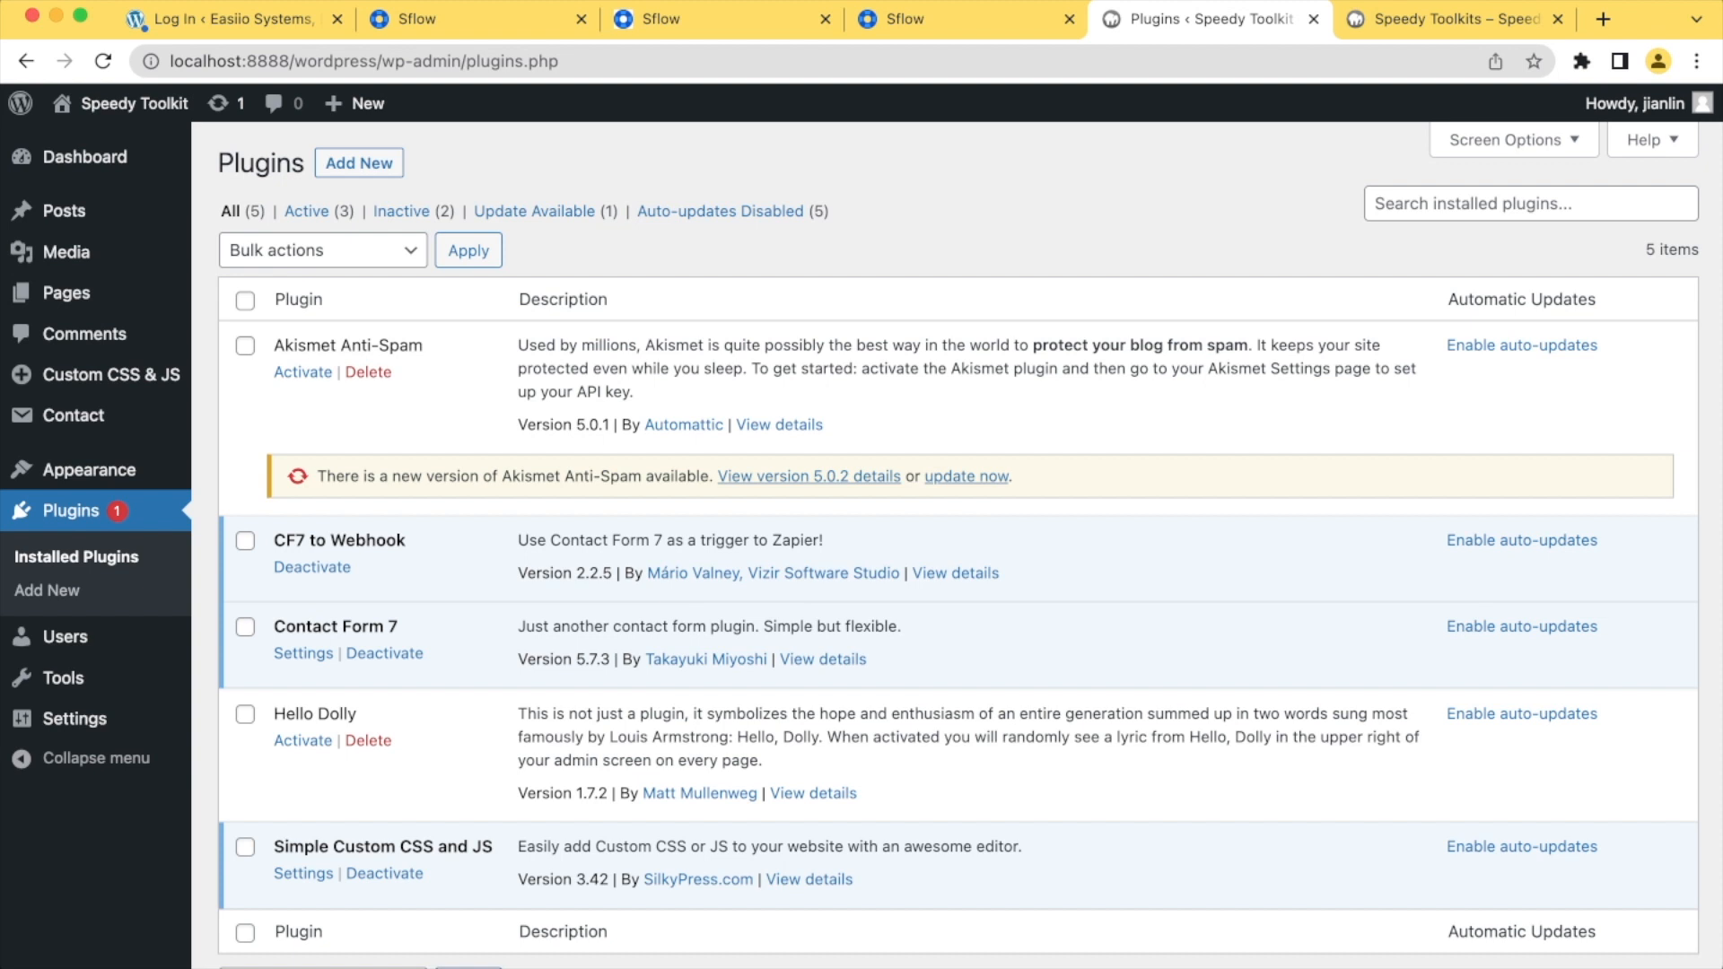
left_click(359, 162)
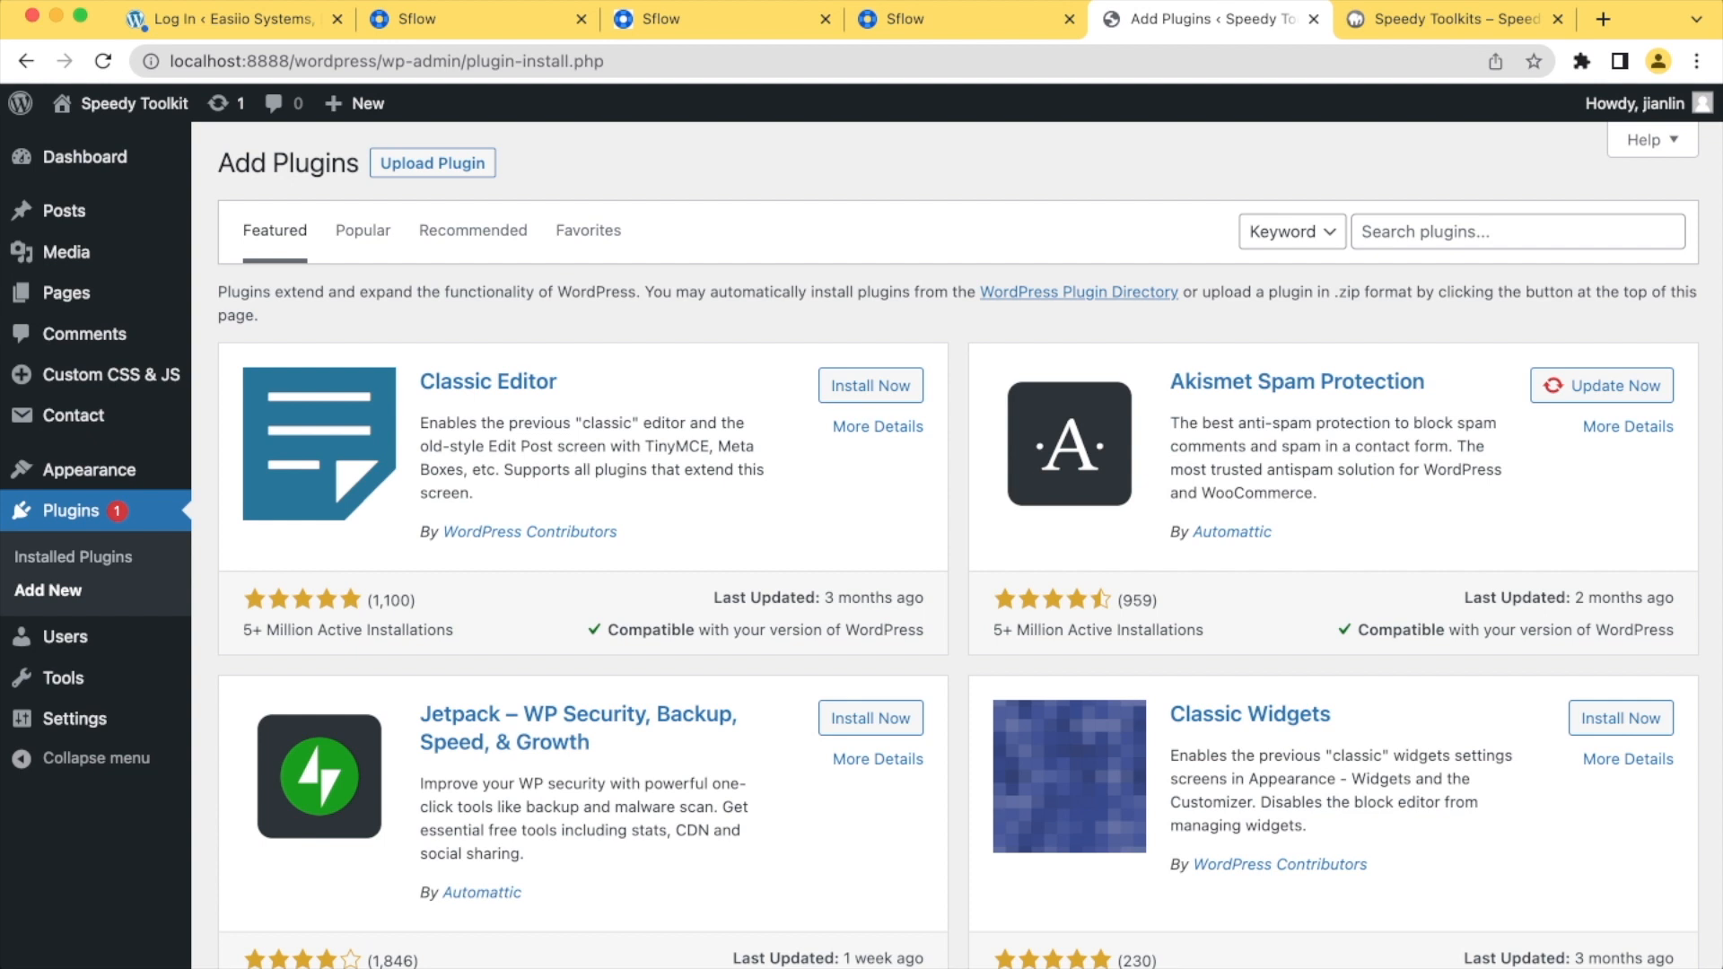
left_click(1518, 232)
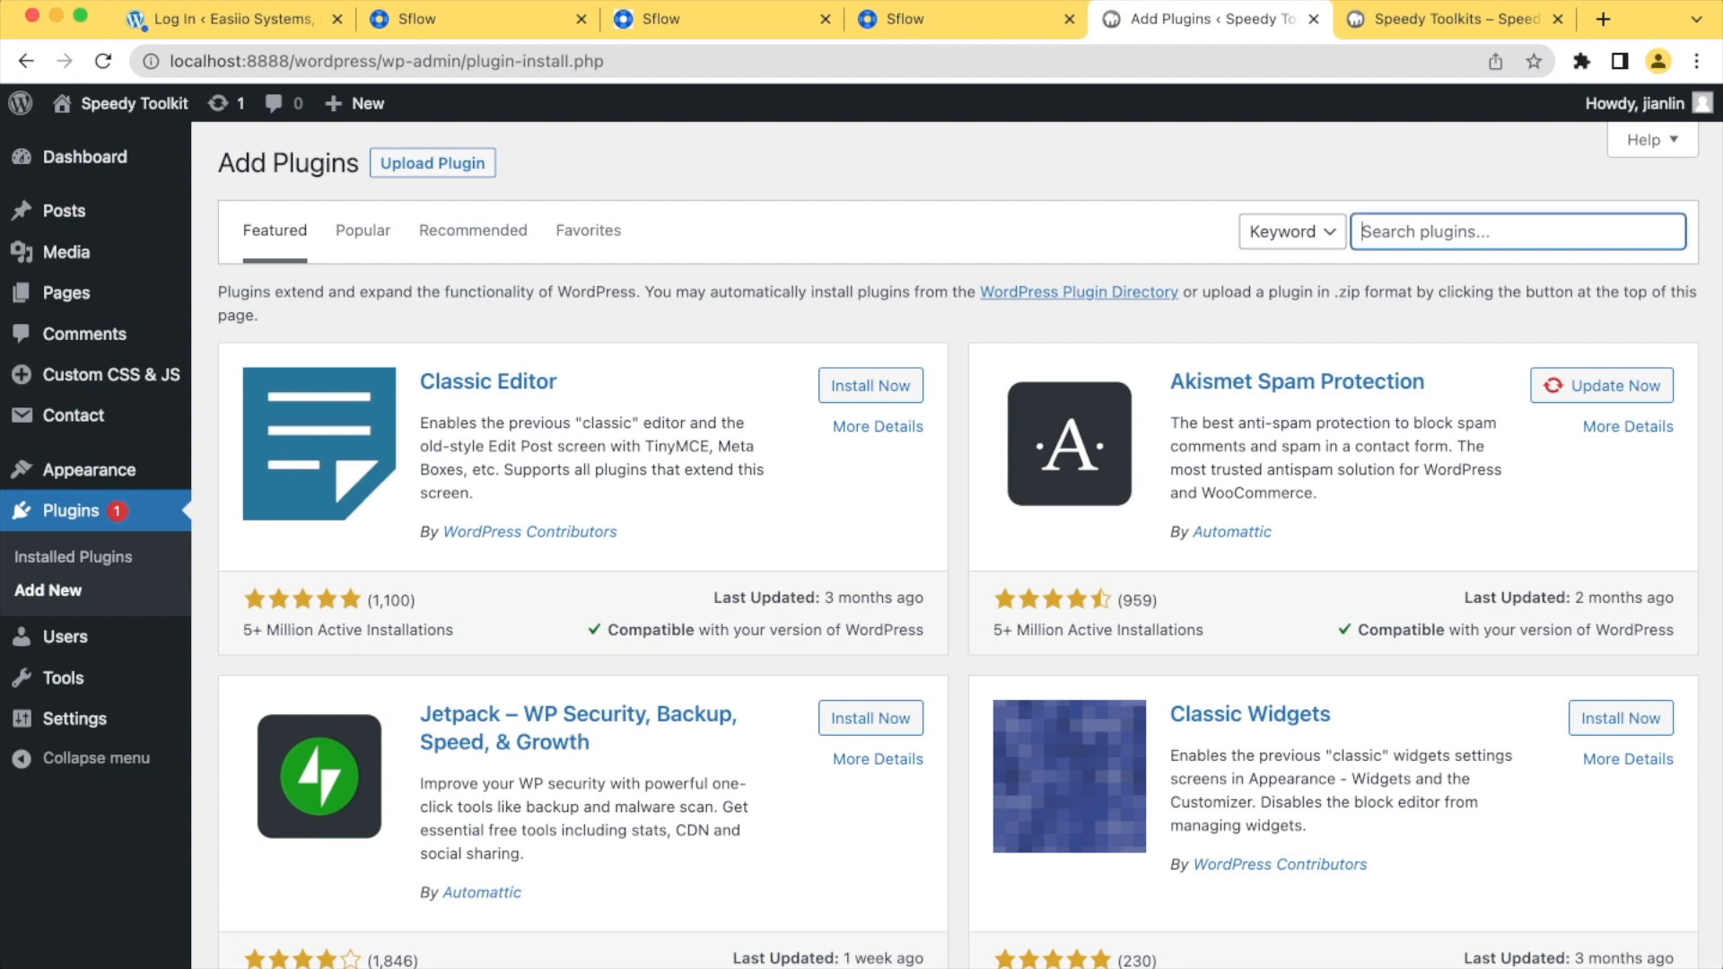
type("F")
key("BackSpace")
type("contact form")
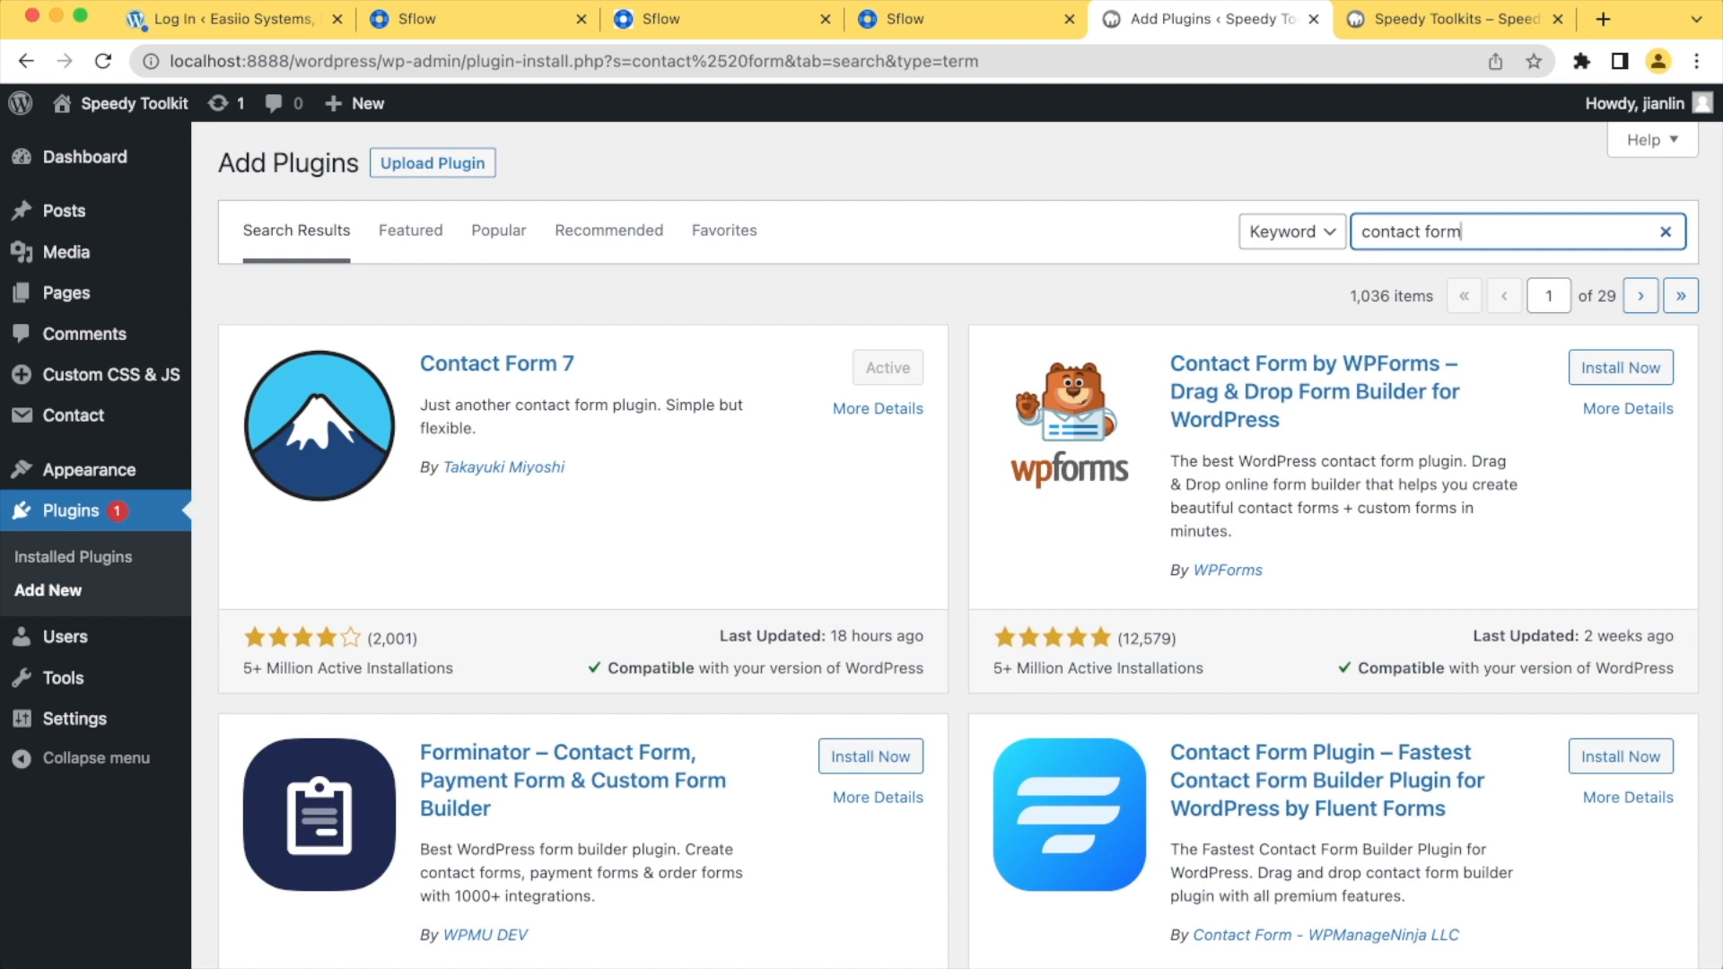
Search the plugins available to add for "CF7 webhook"
key("super+a")
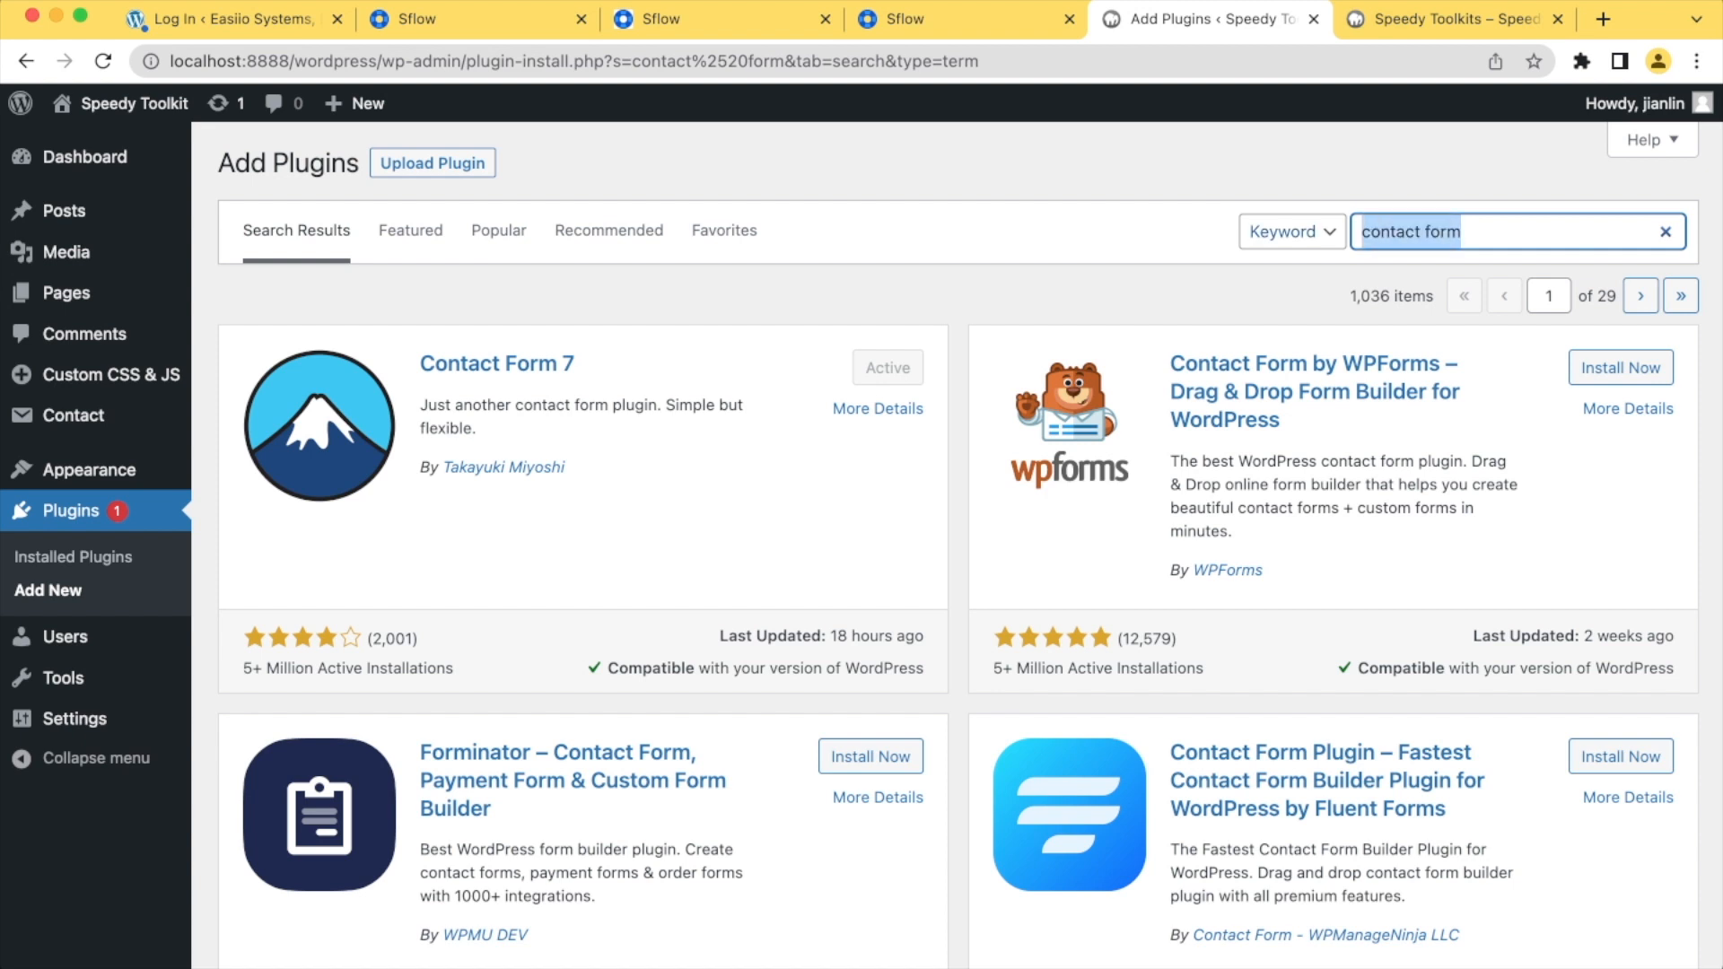
type("CF&")
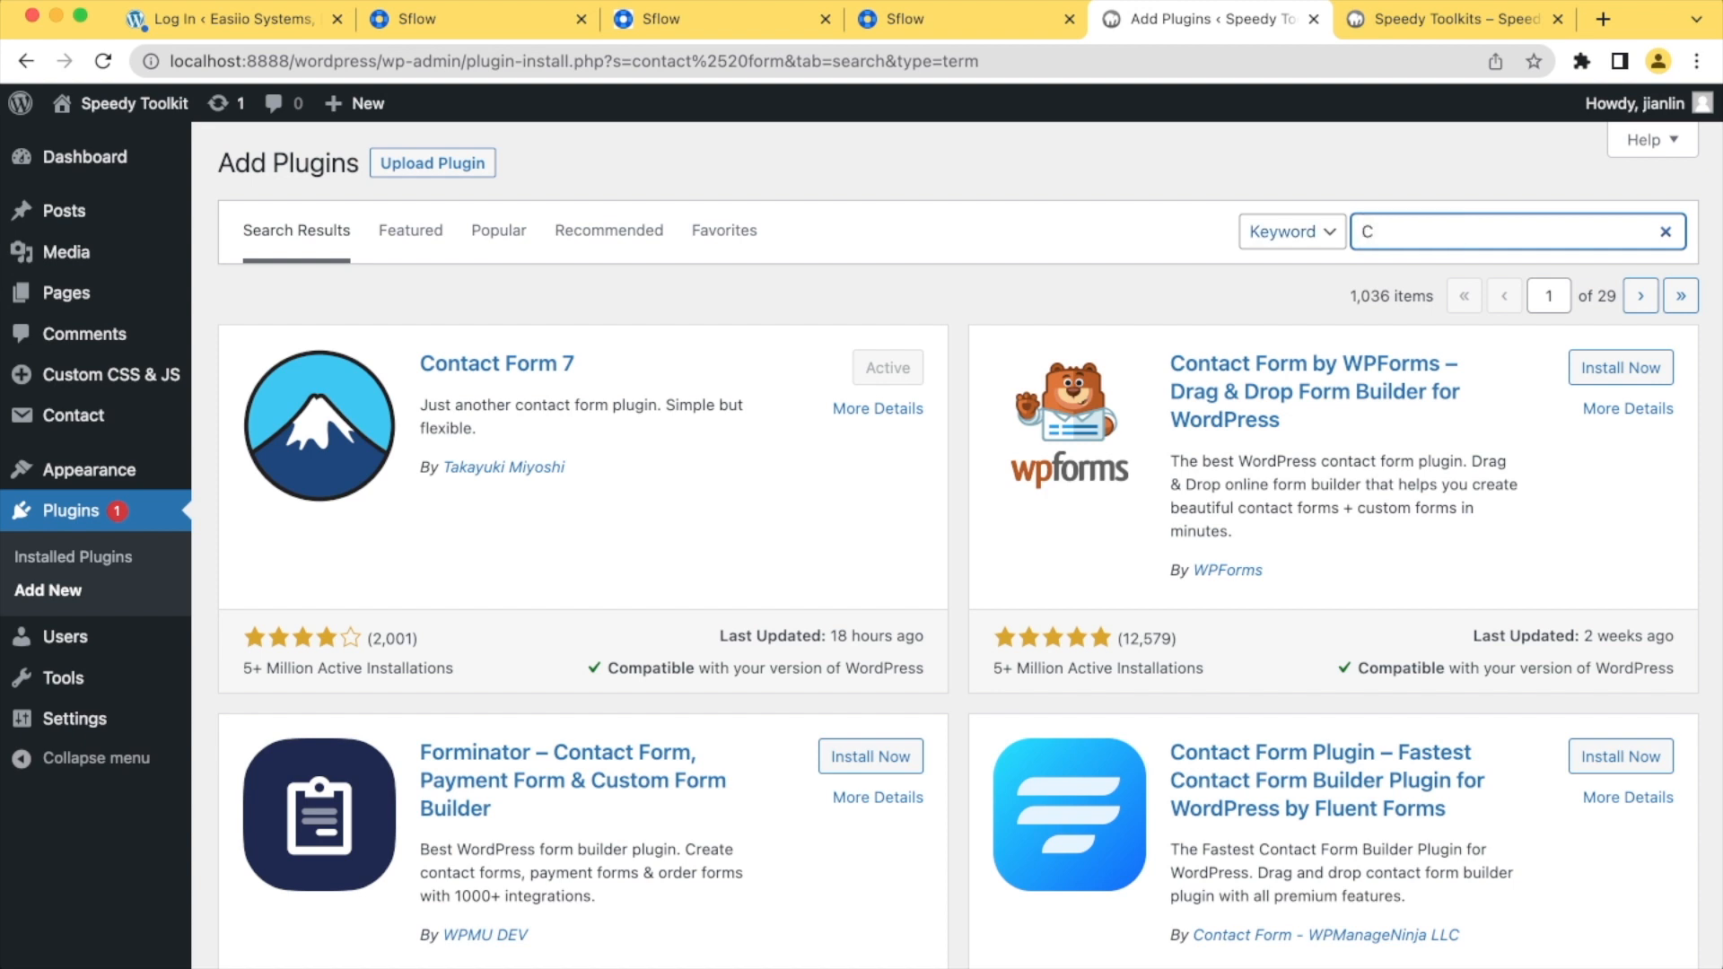
key("BackSpace")
type("7")
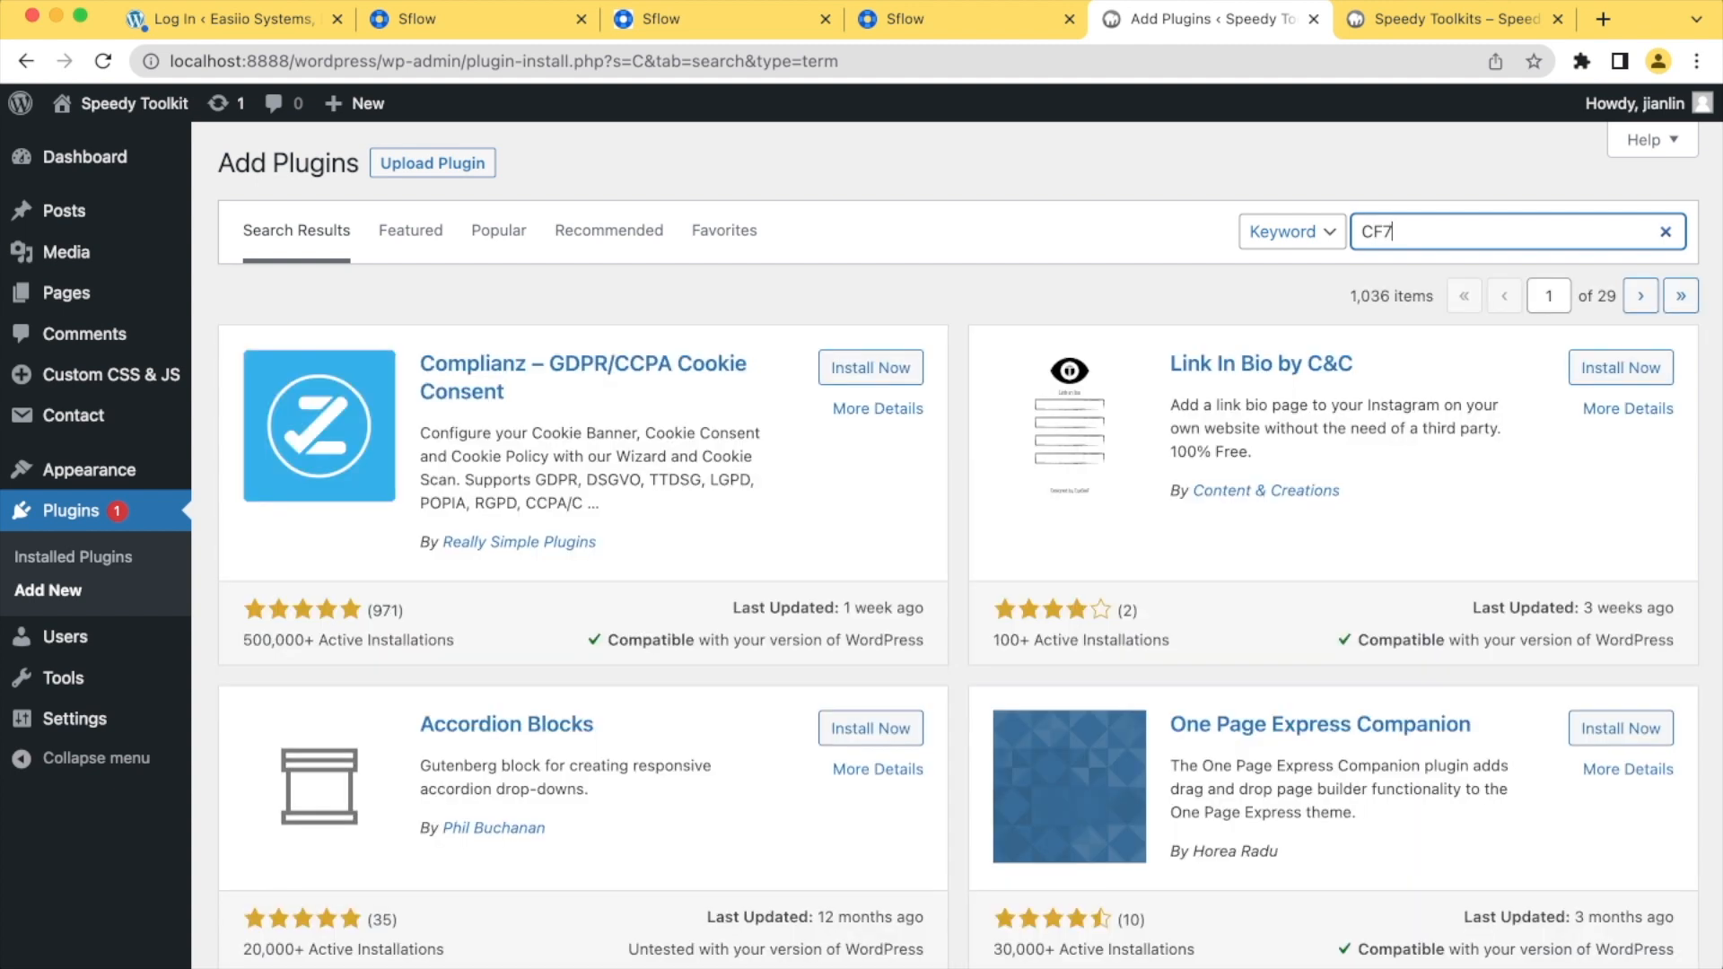
type(" web")
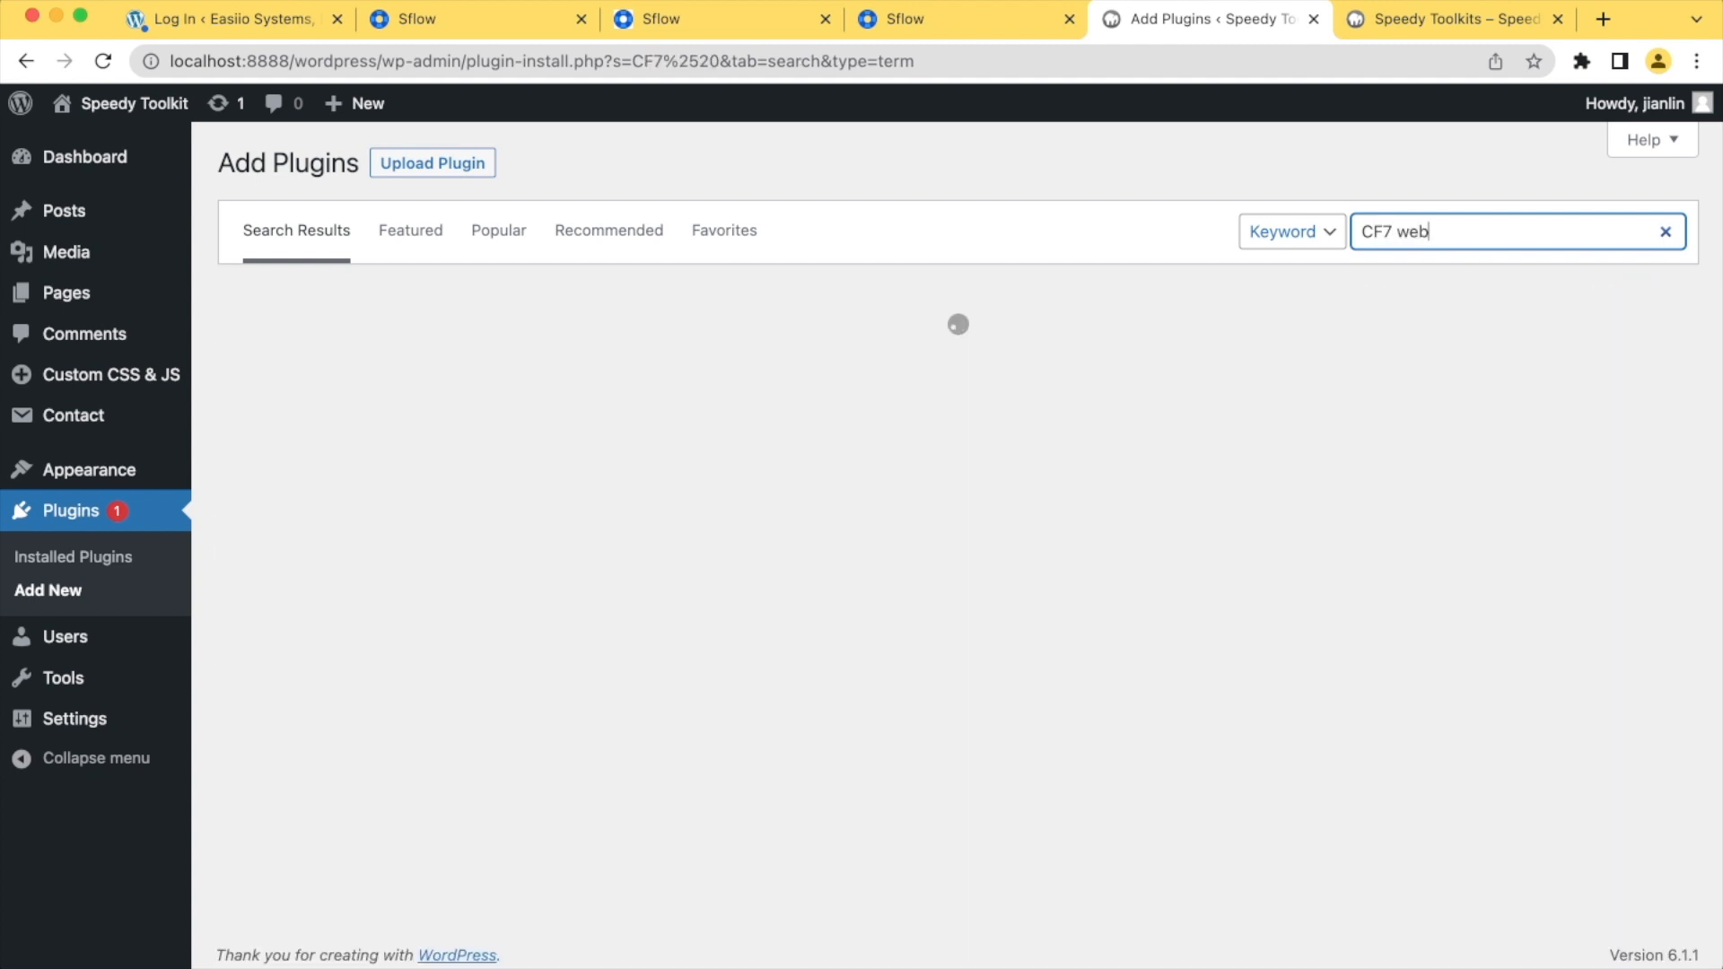
type("hook")
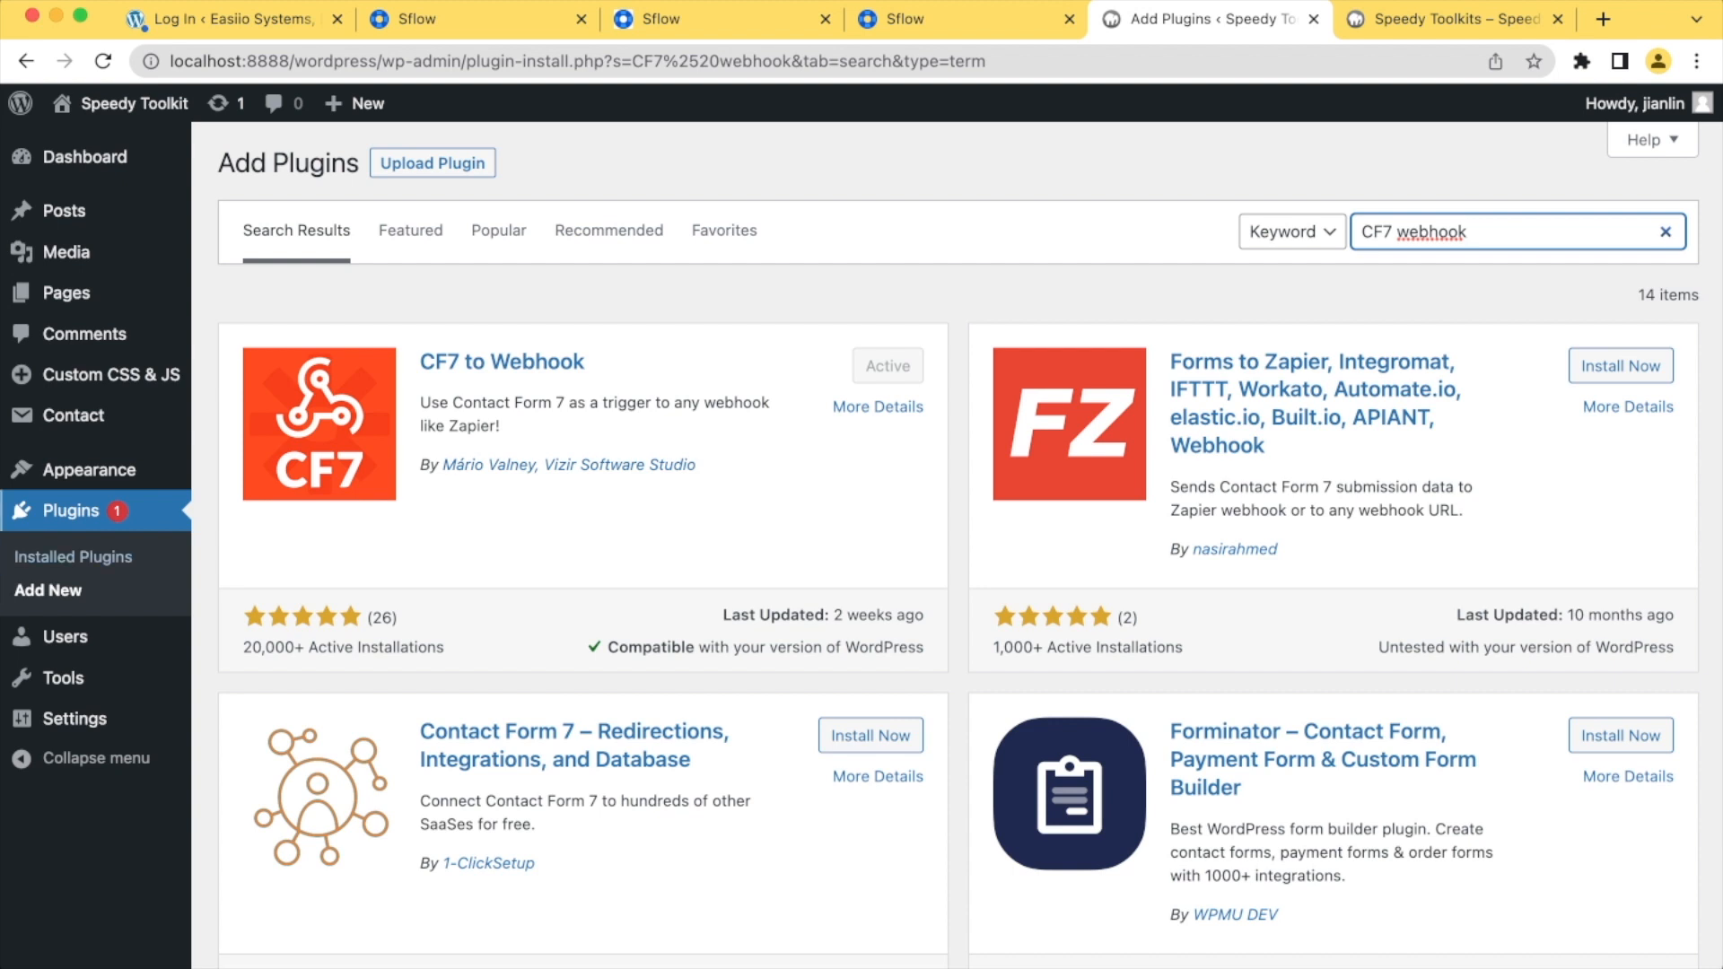
Open Contact form 1 for editing and review its form template and webhook settings
mouse_move(66, 636)
left_click(74, 414)
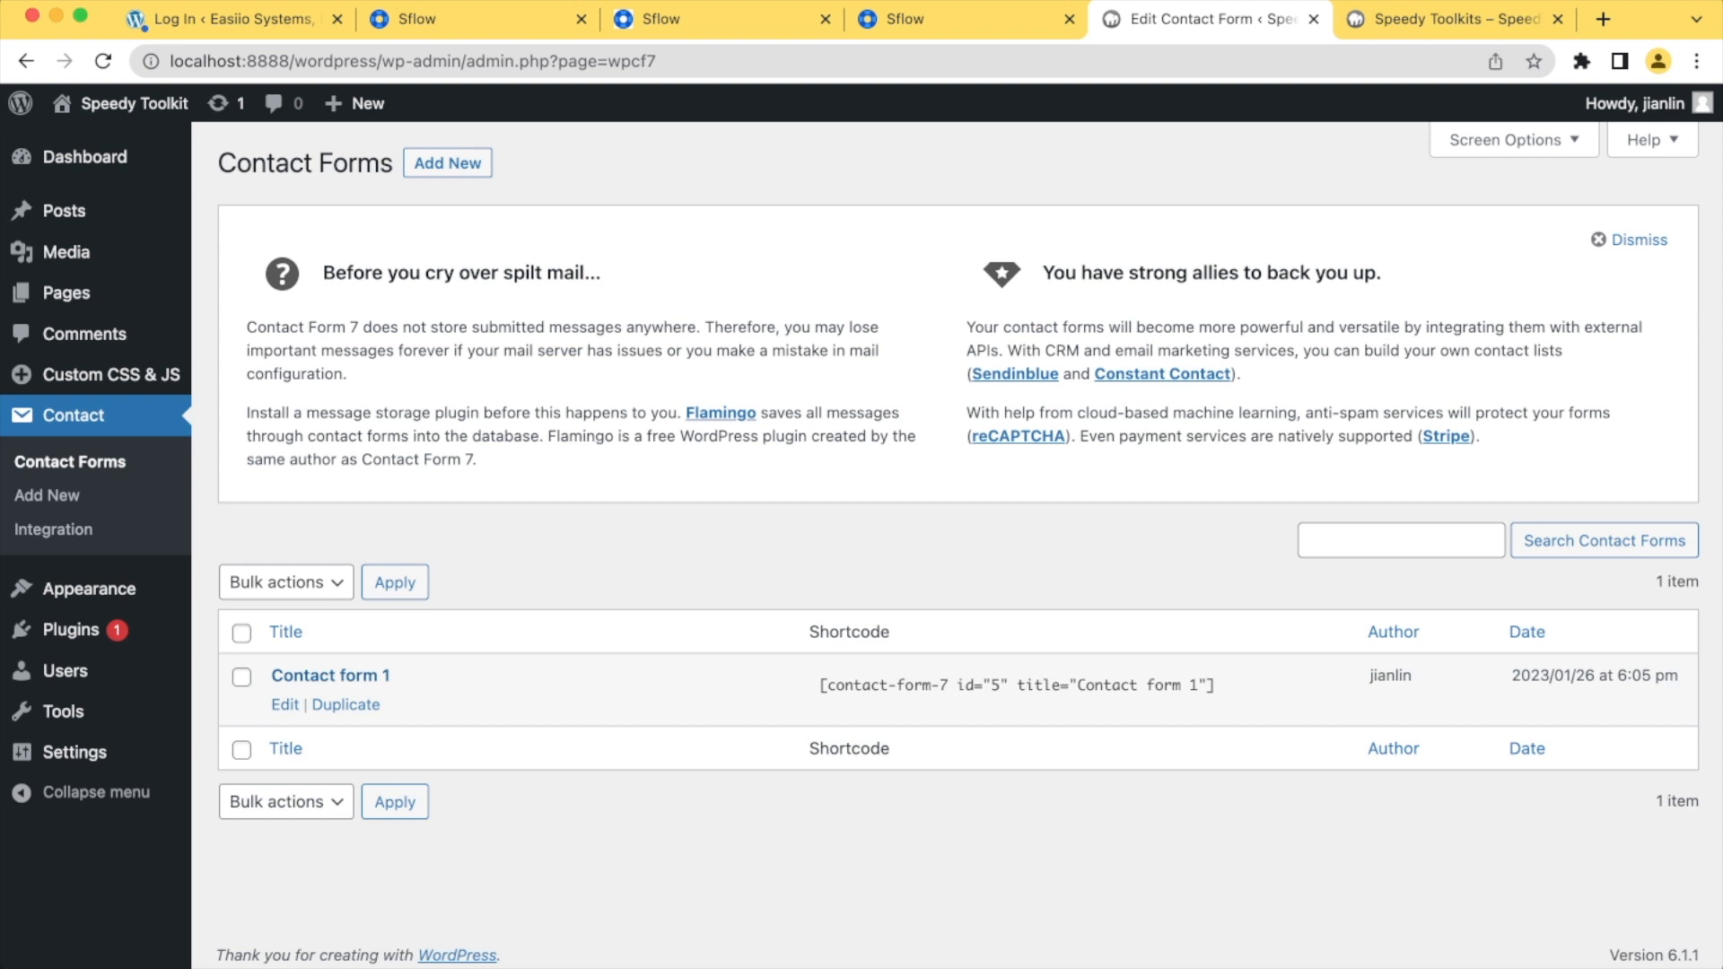
left_click(330, 676)
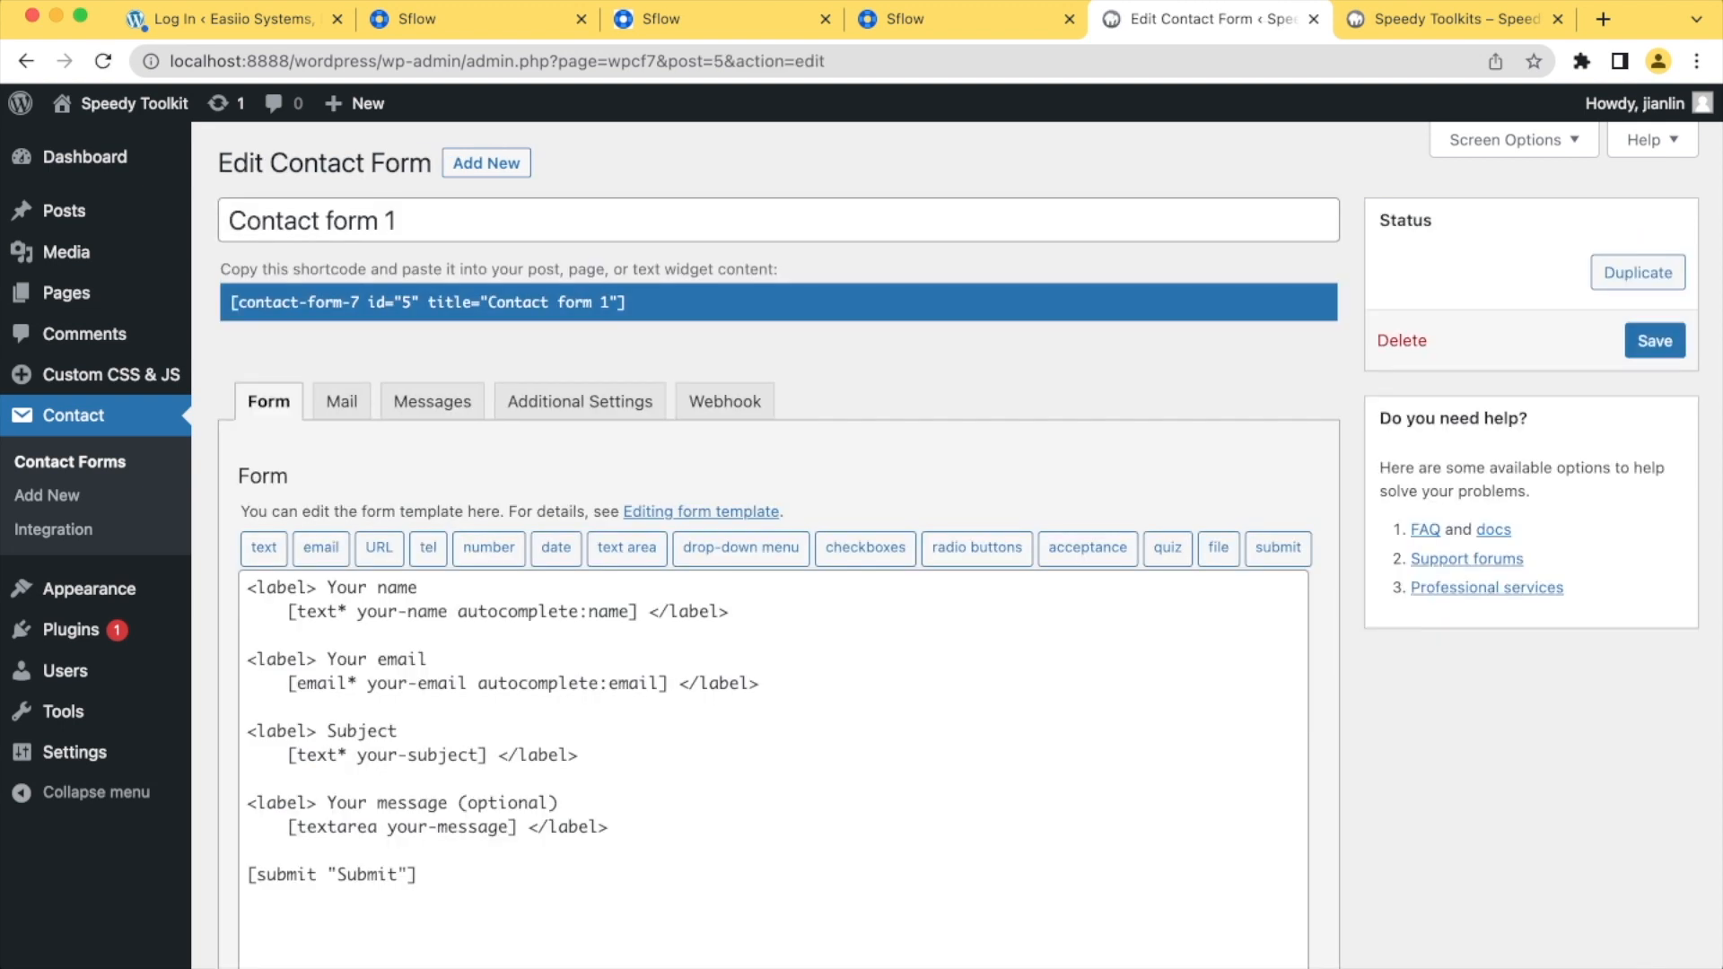
scroll(861, 539, "down", 2)
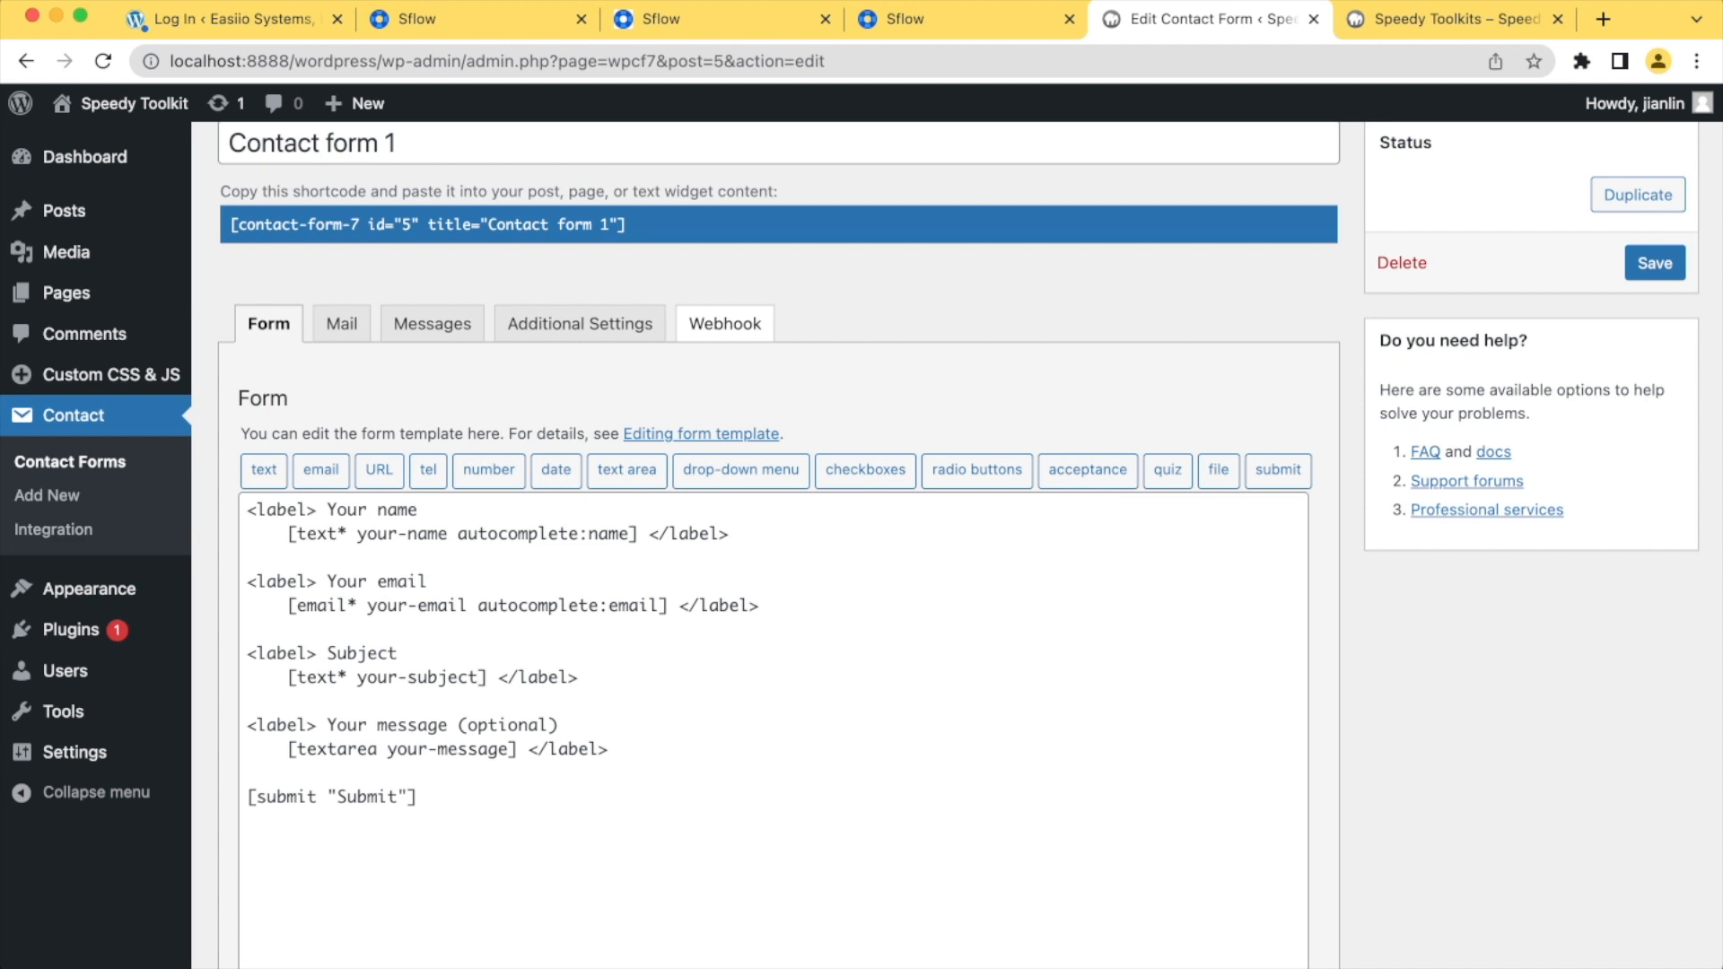
left_click(724, 323)
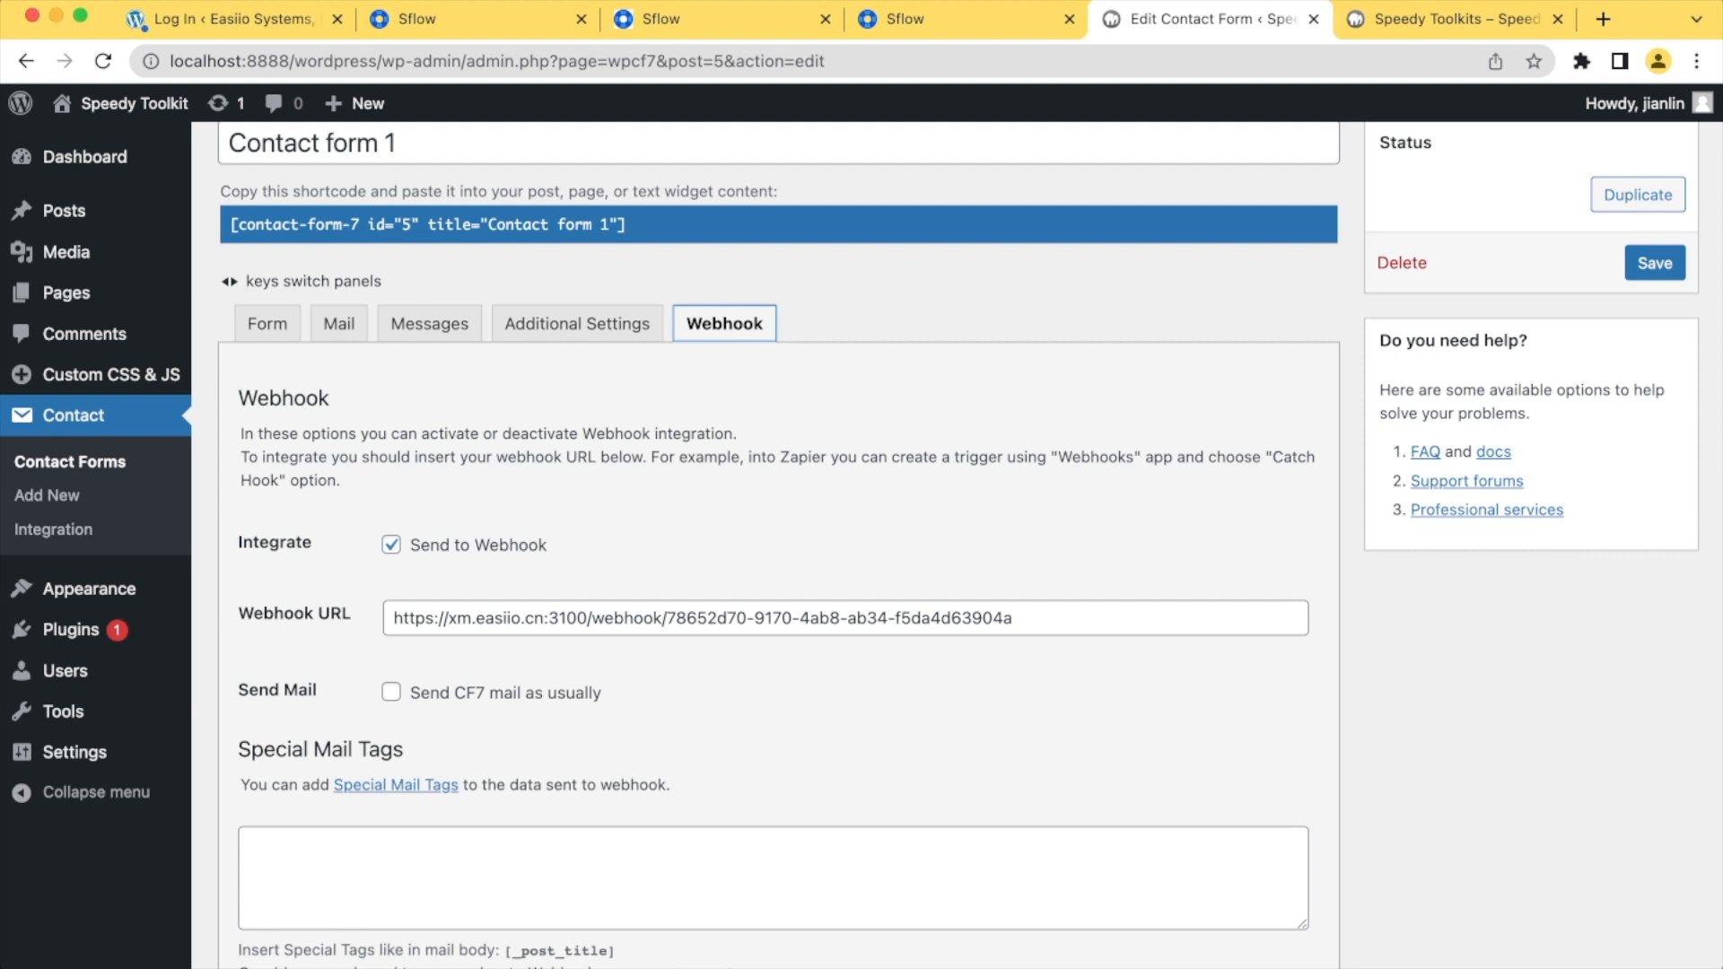
left_click(267, 323)
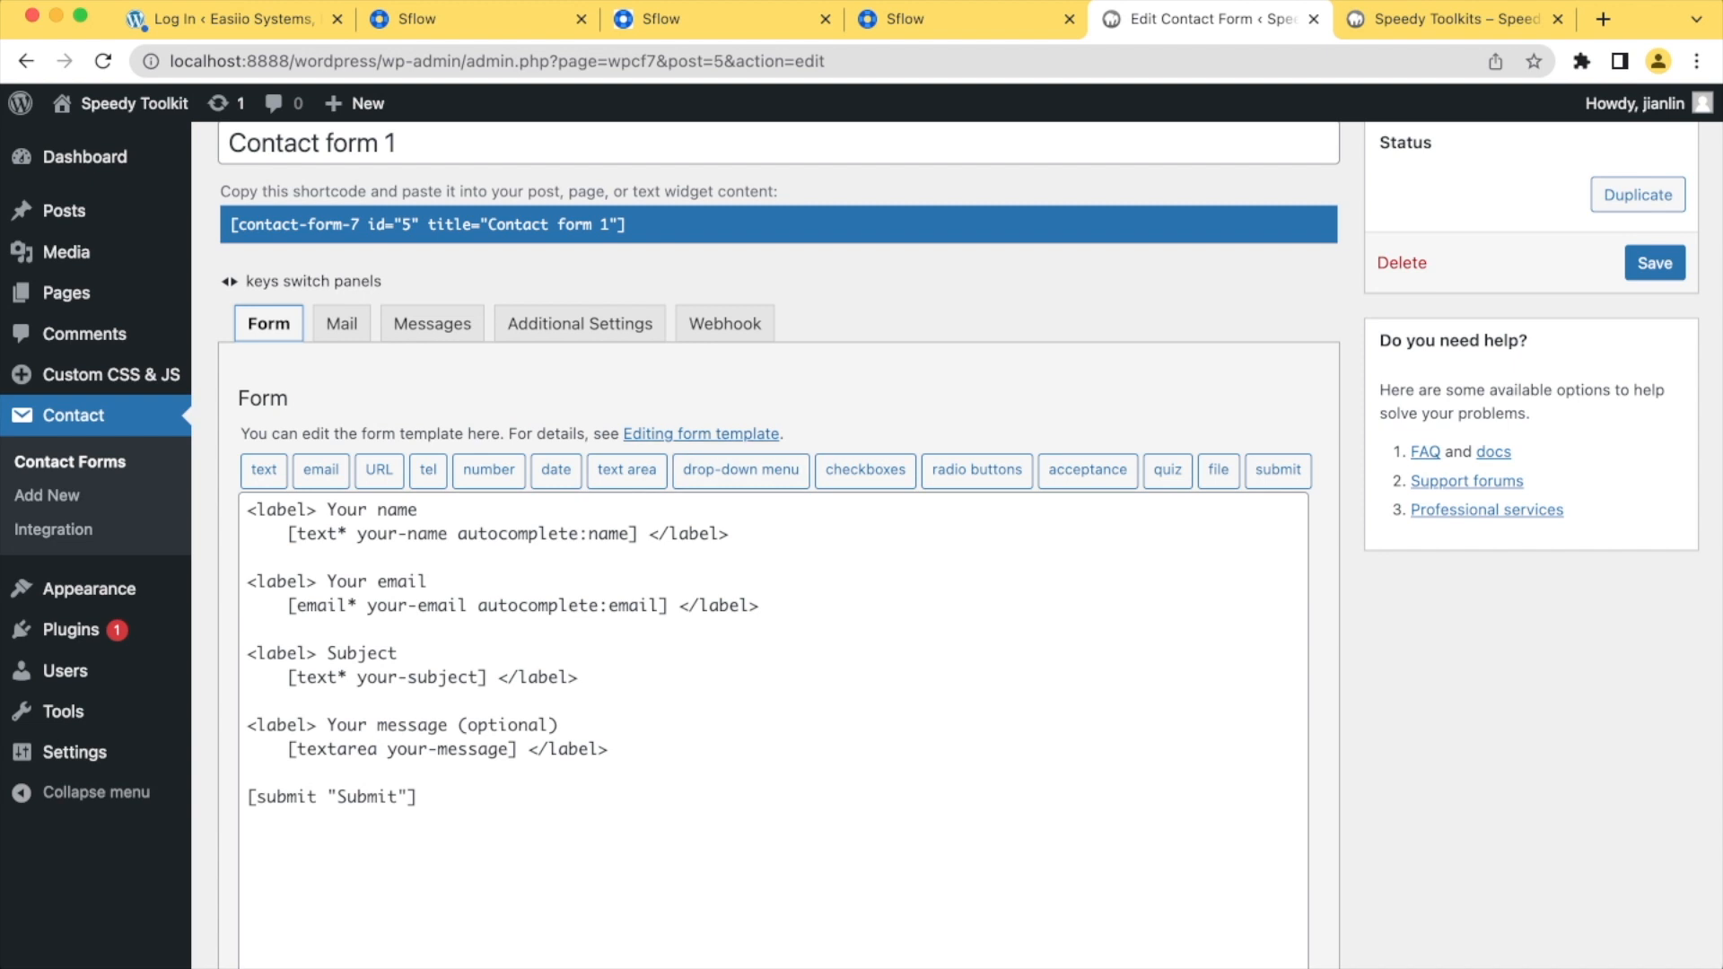
Create a new page titled "Contact us"
left_click(67, 294)
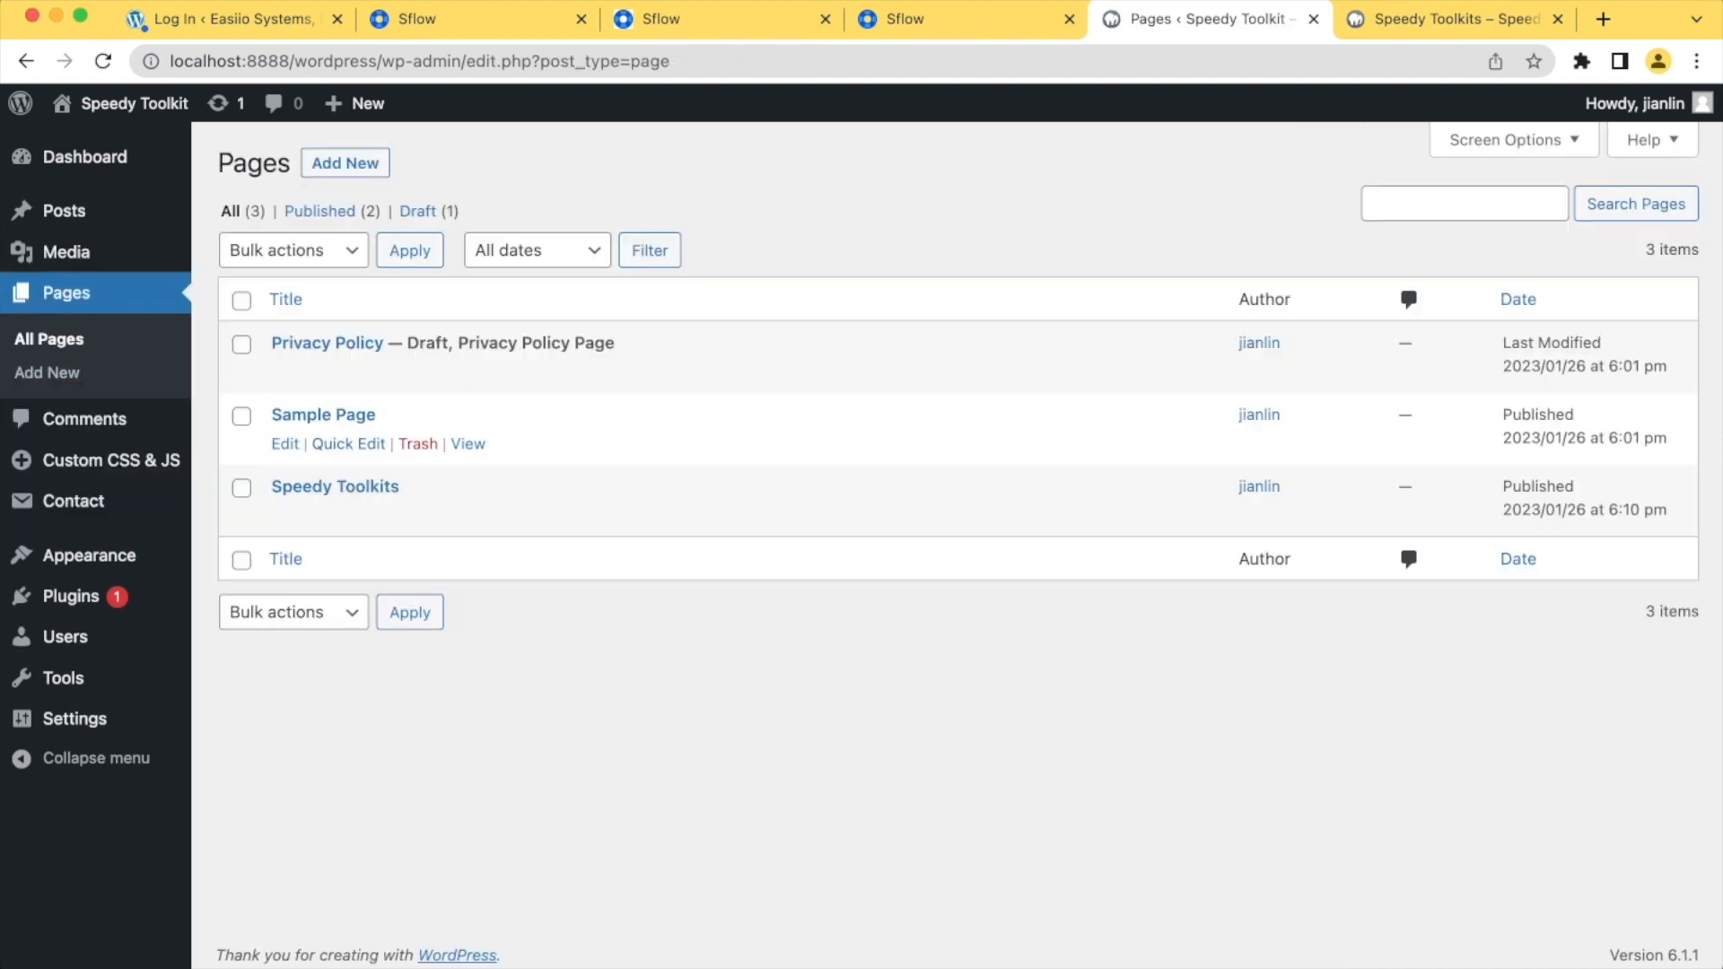
left_click(344, 163)
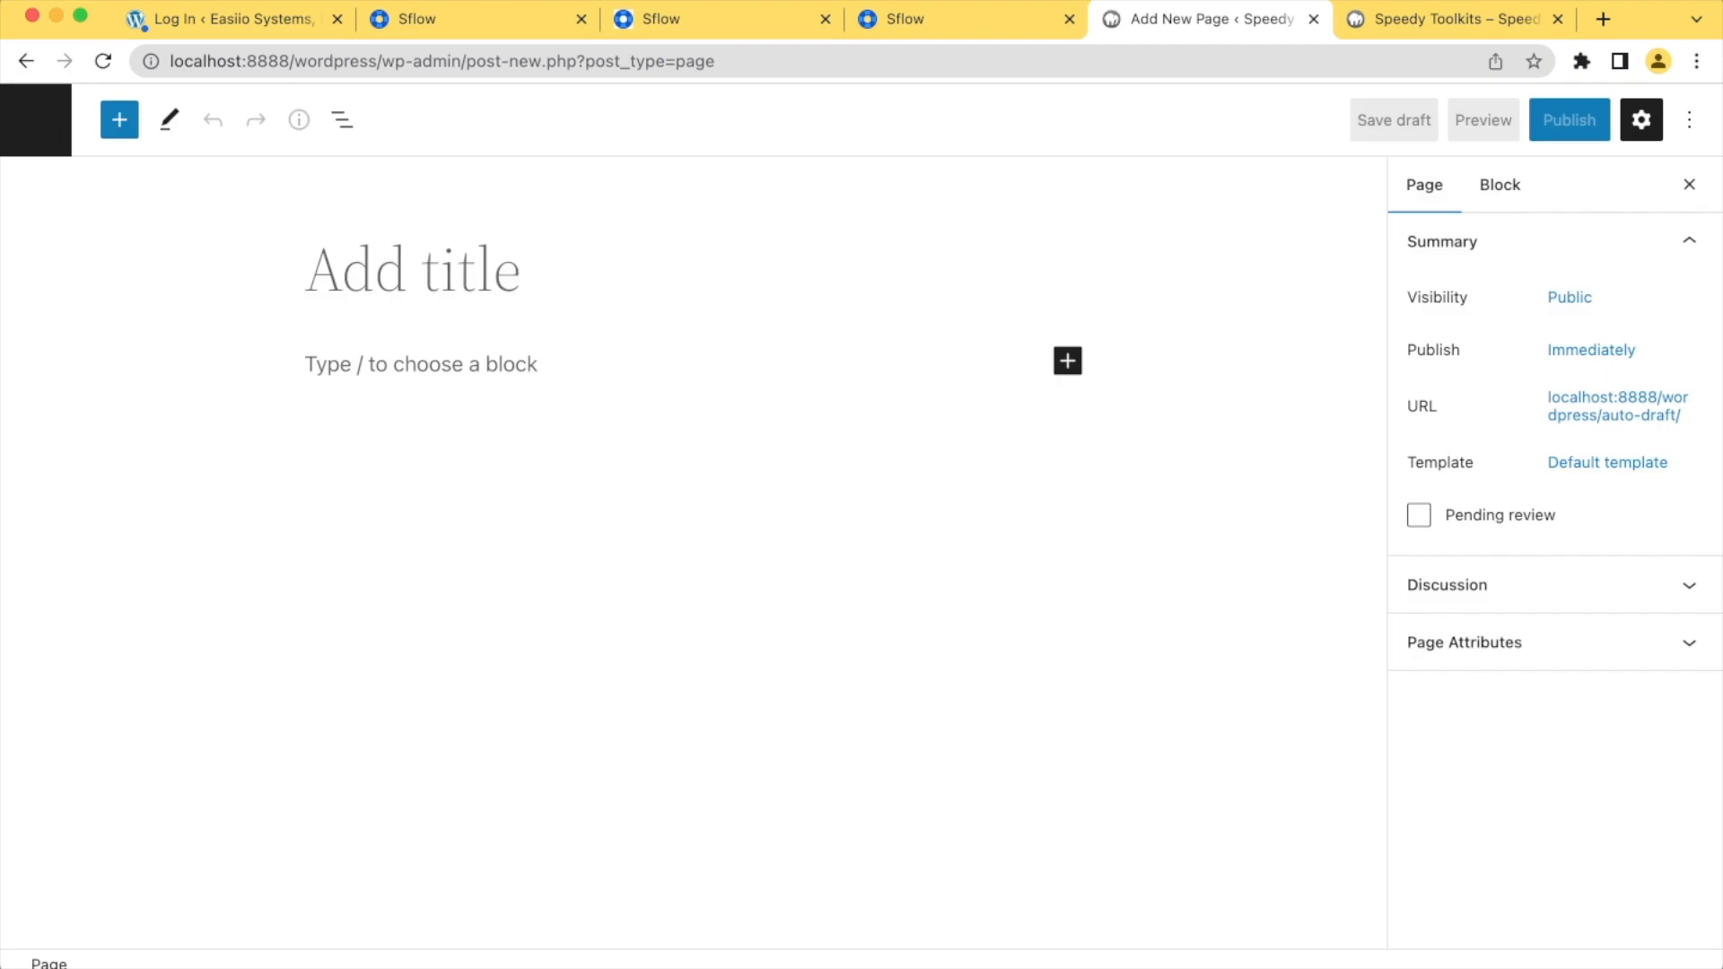
type("Contact")
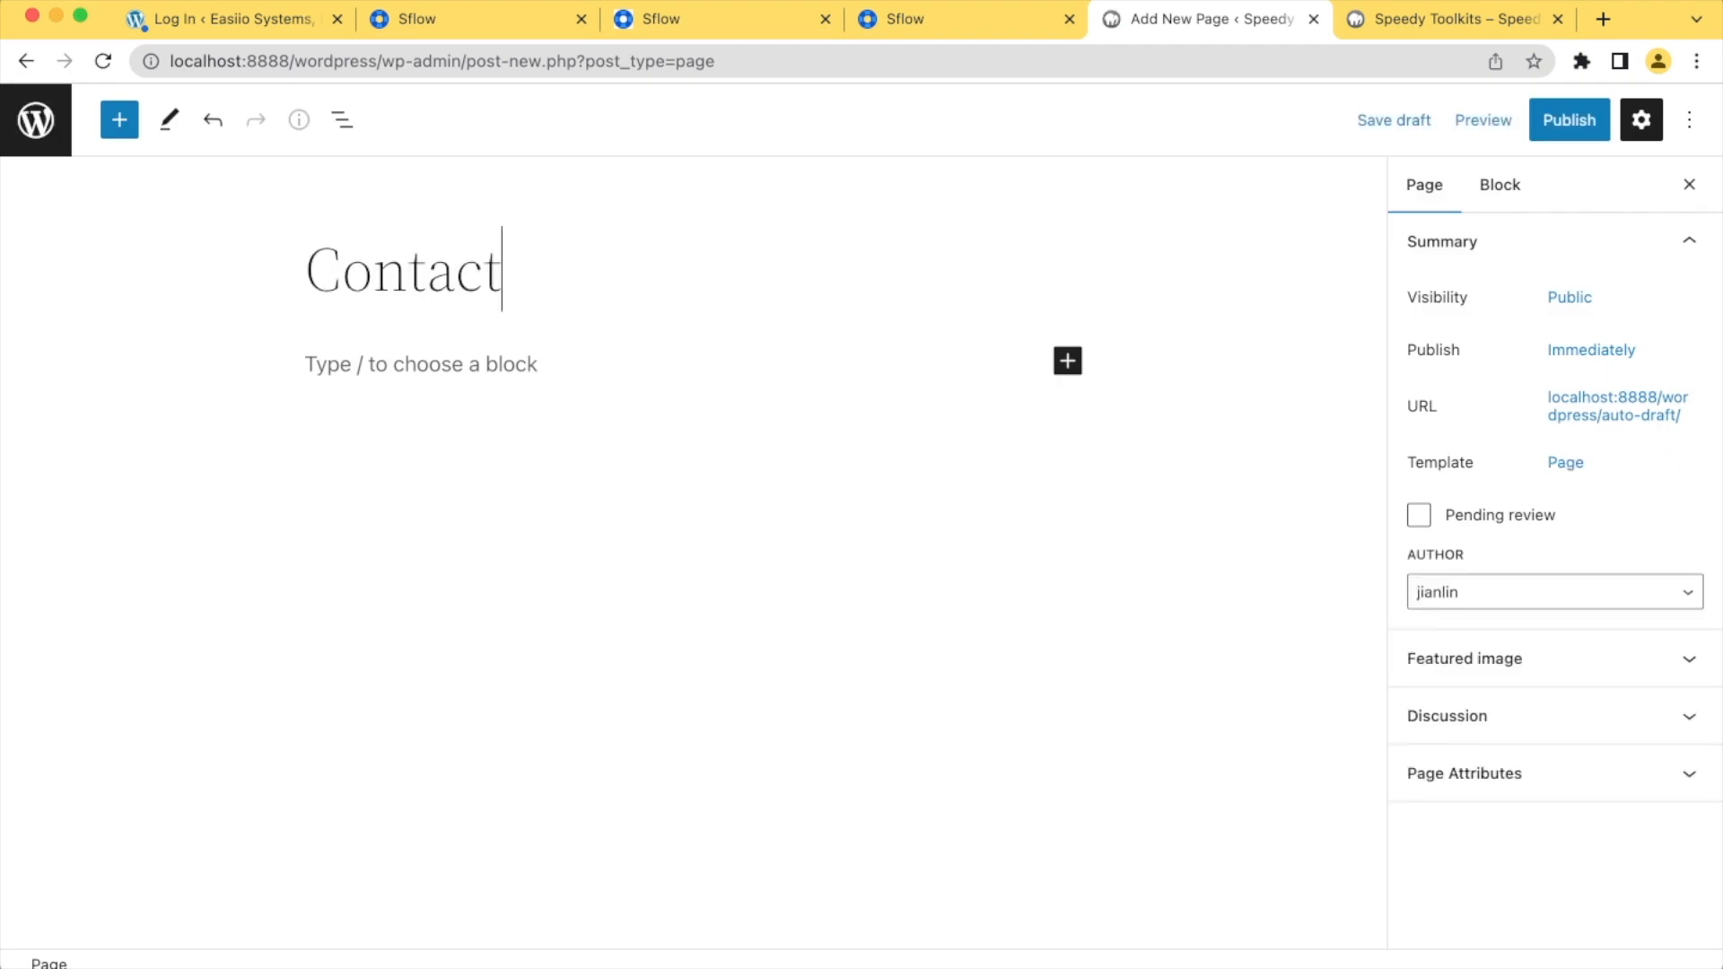
type(" us")
key("Return")
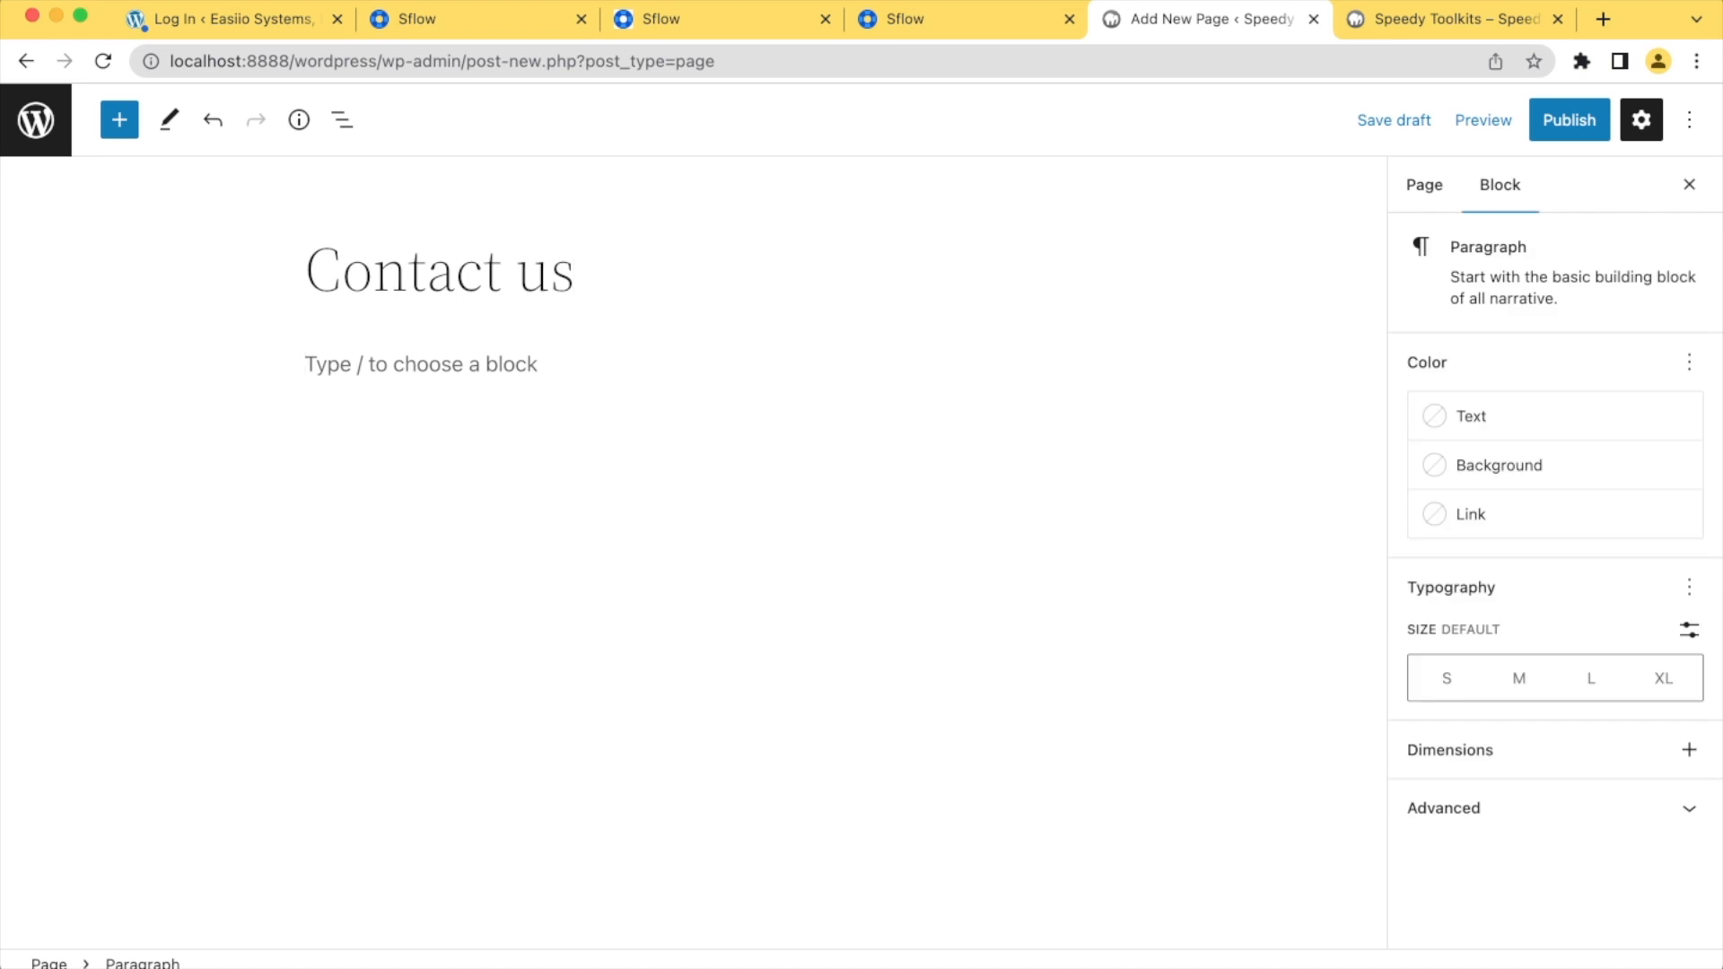
Add the paragraph "Please give us your contact information." below the page title
type("Please give y")
key("BackSpace")
type("yus")
key("BackSpace")
key("BackSpace")
key("BackSpace")
key("BackSpace")
type("us your contact information.")
key("Return")
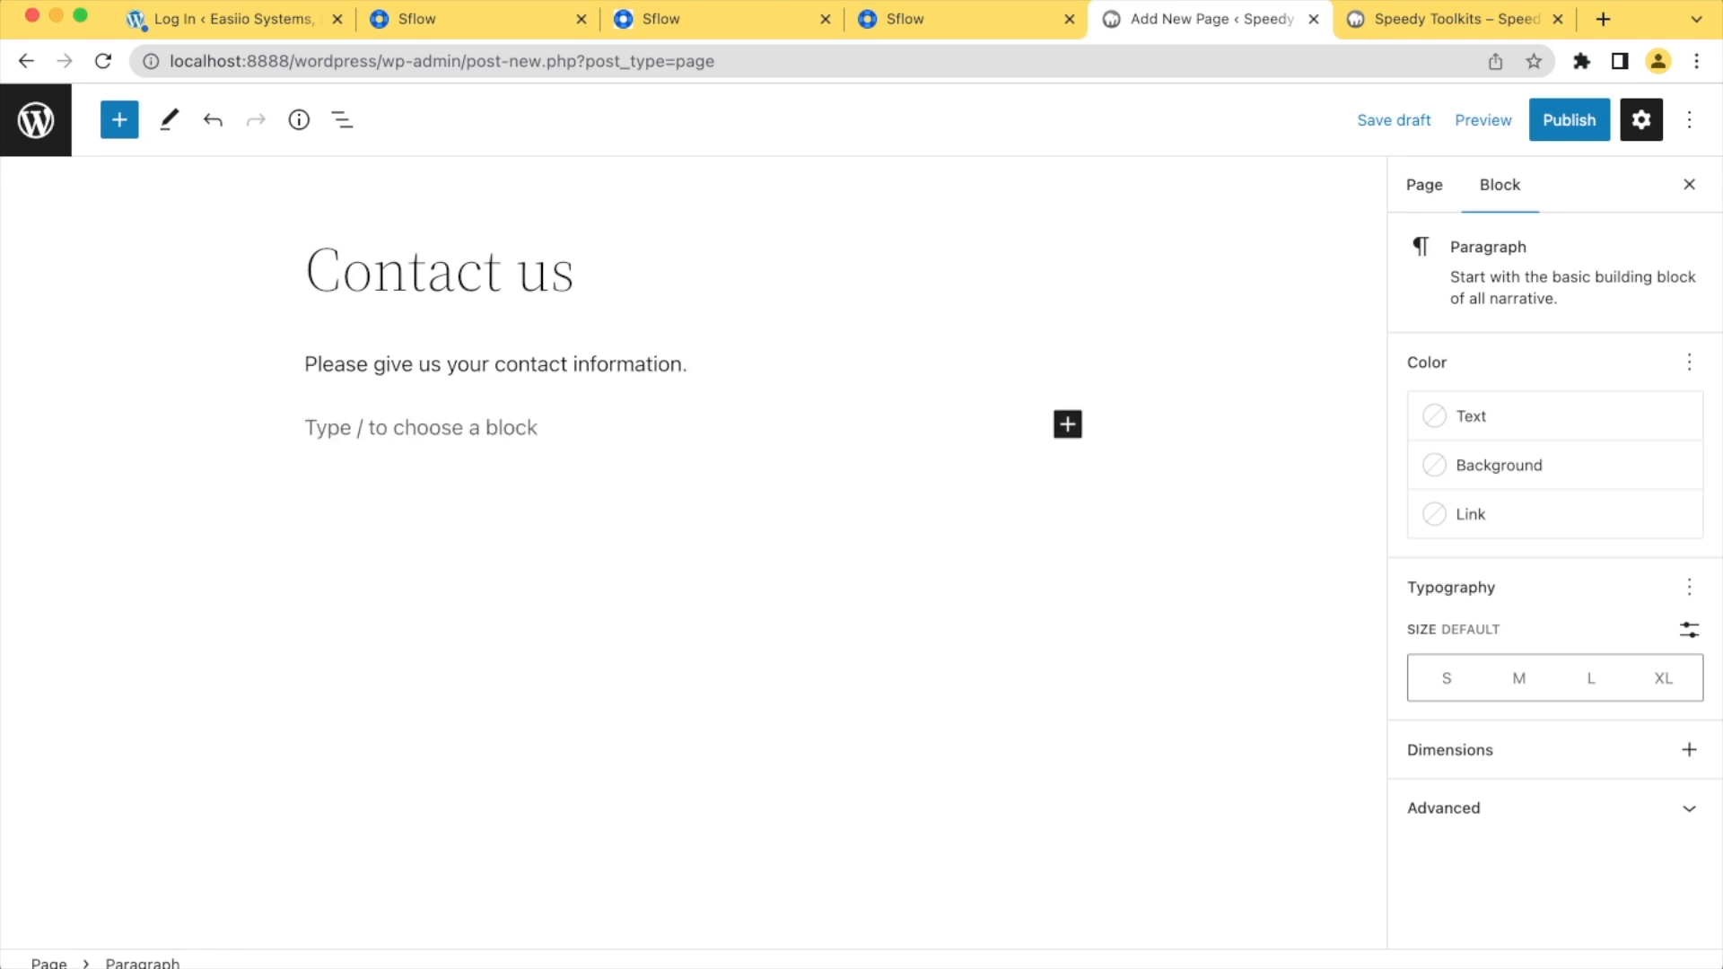
Insert a Contact Form 7 block below the paragraph and select Contact form 1 for it
left_click(1067, 424)
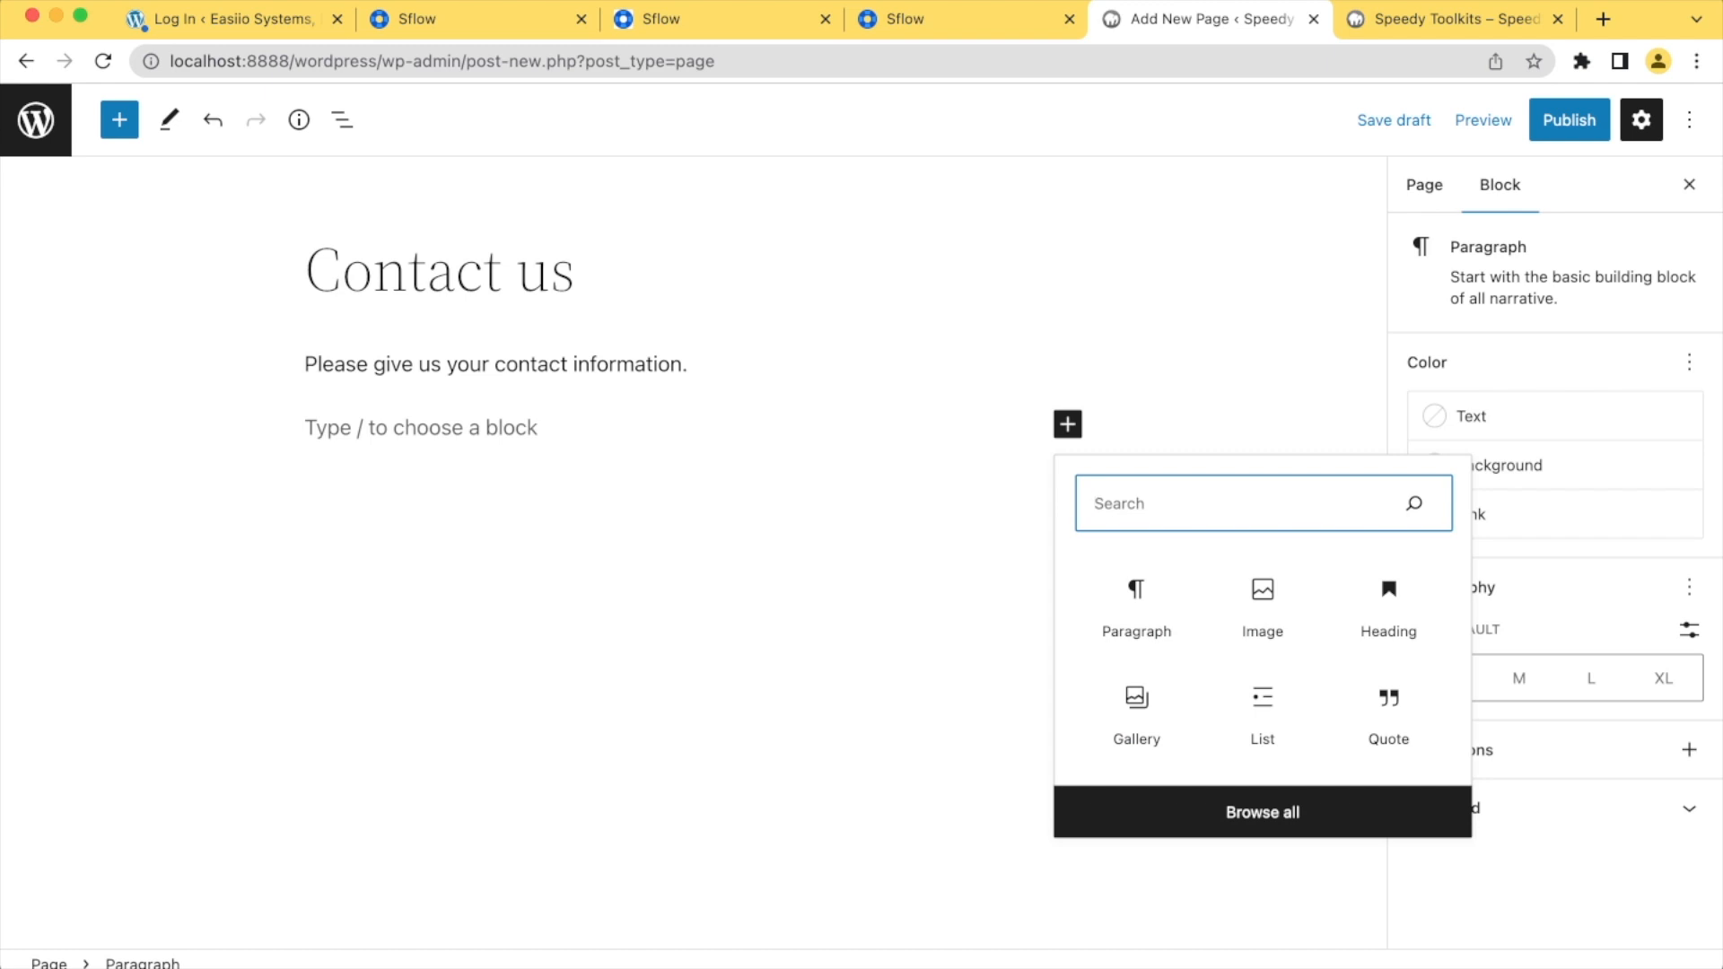
type("conf")
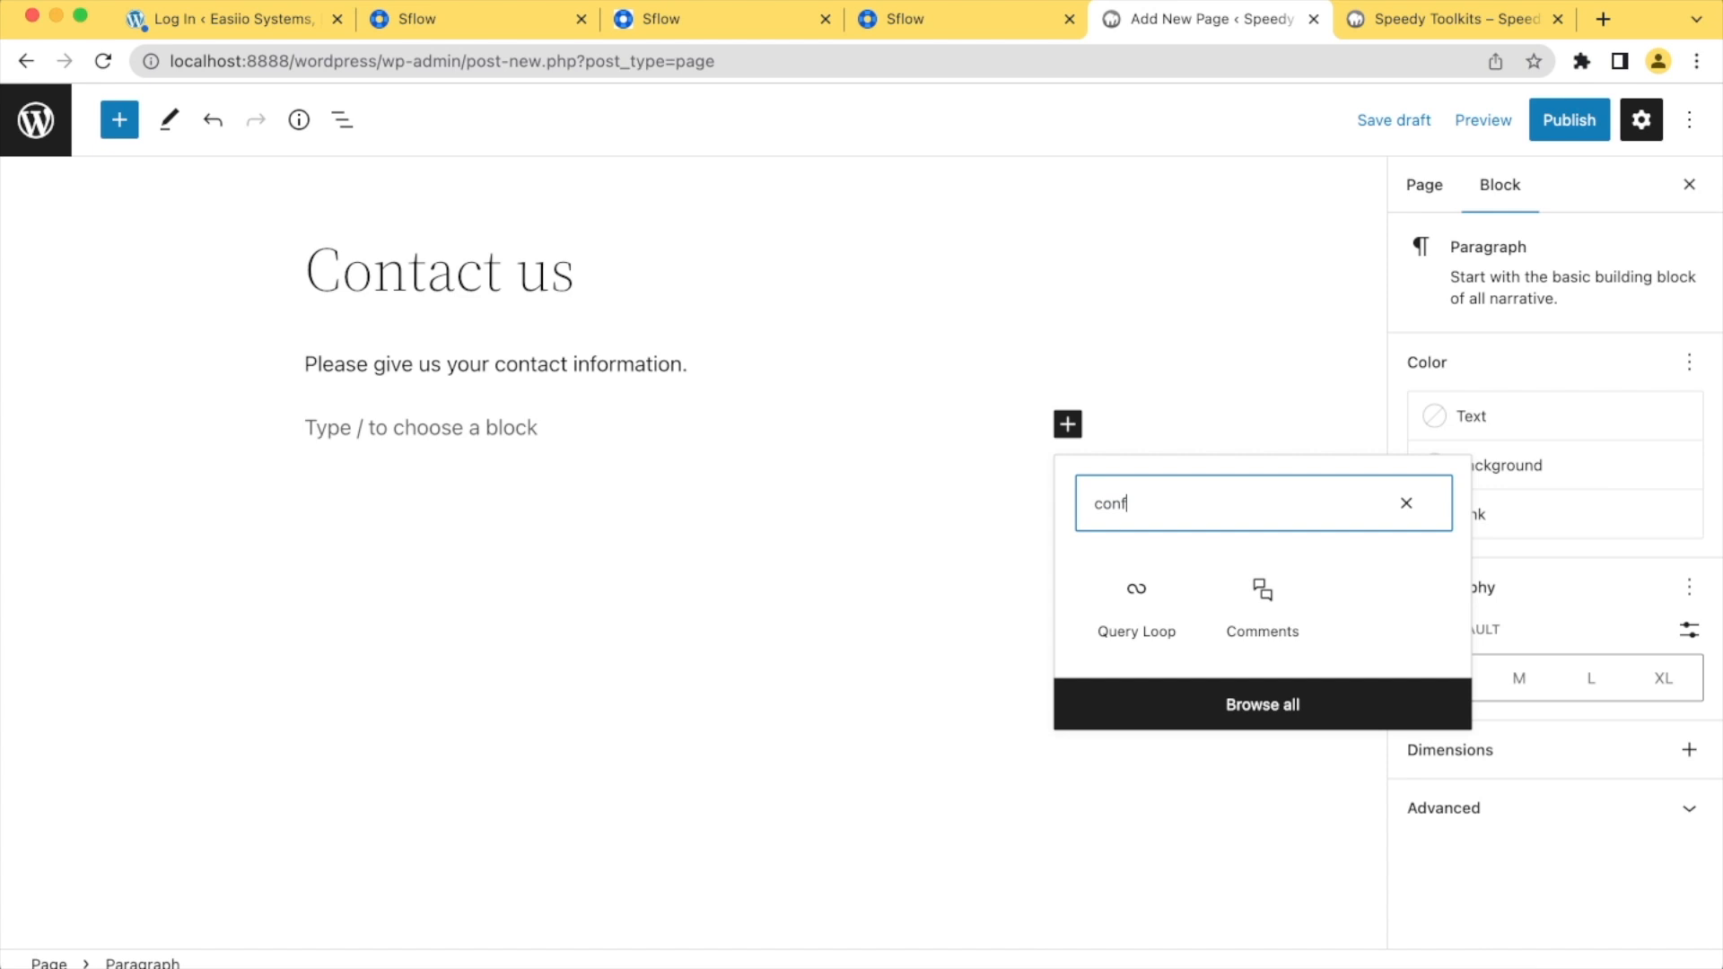
key("BackSpace")
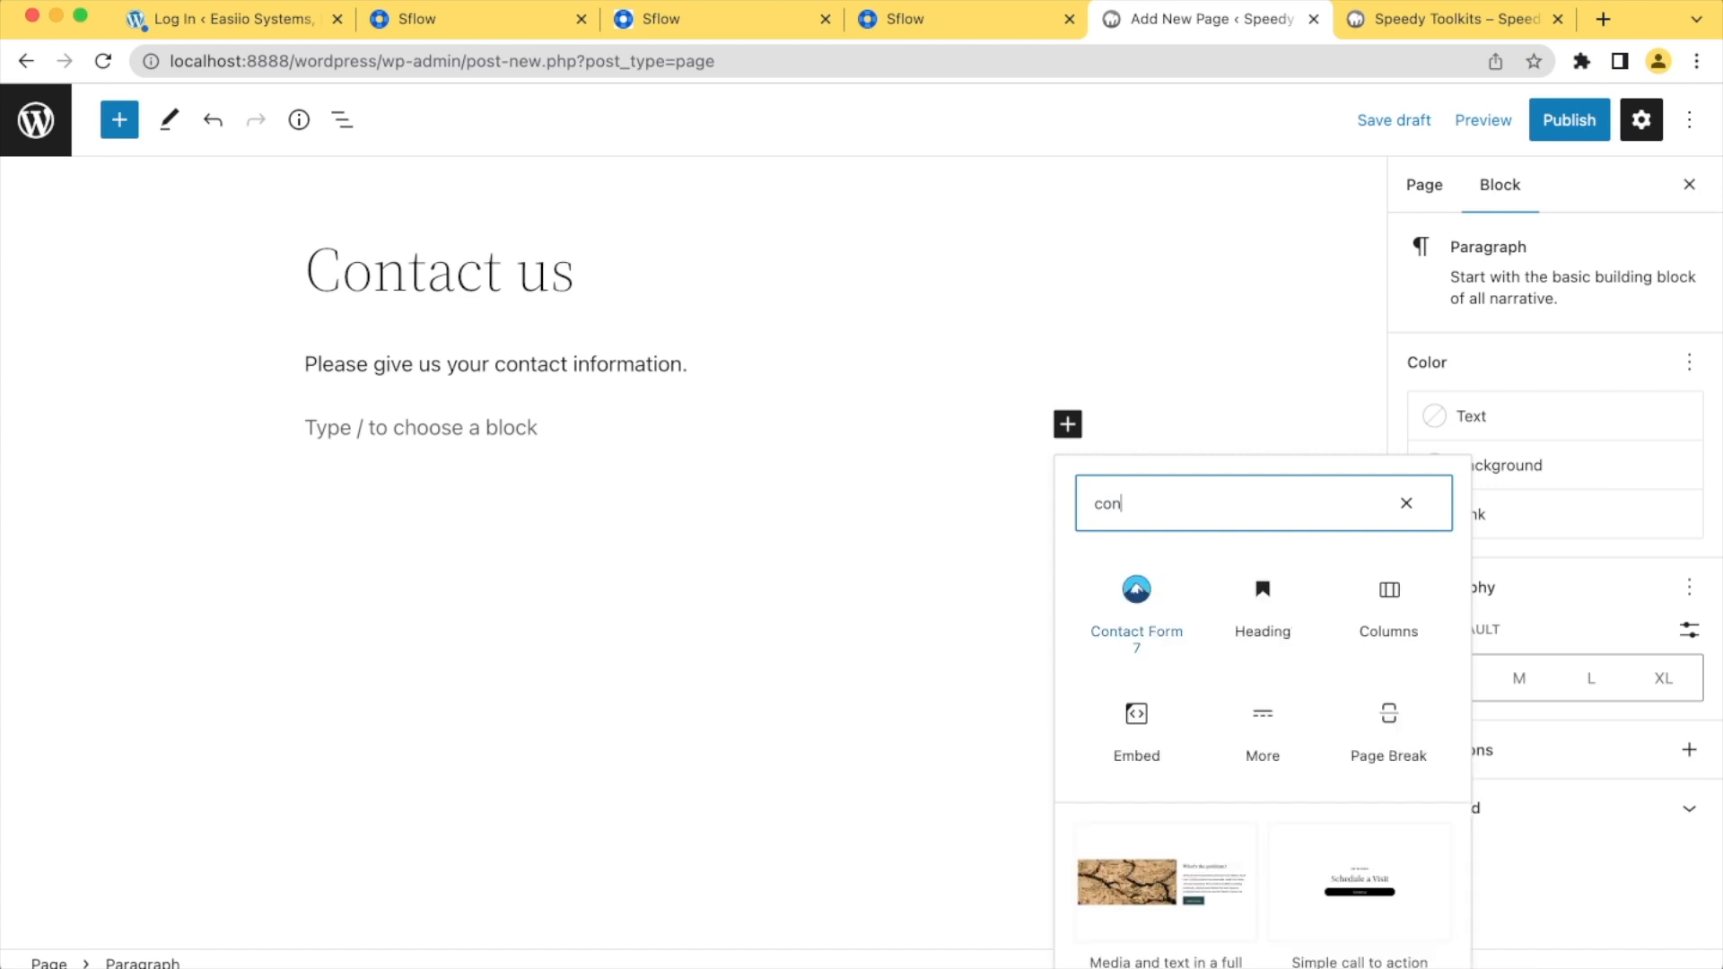
key("Return")
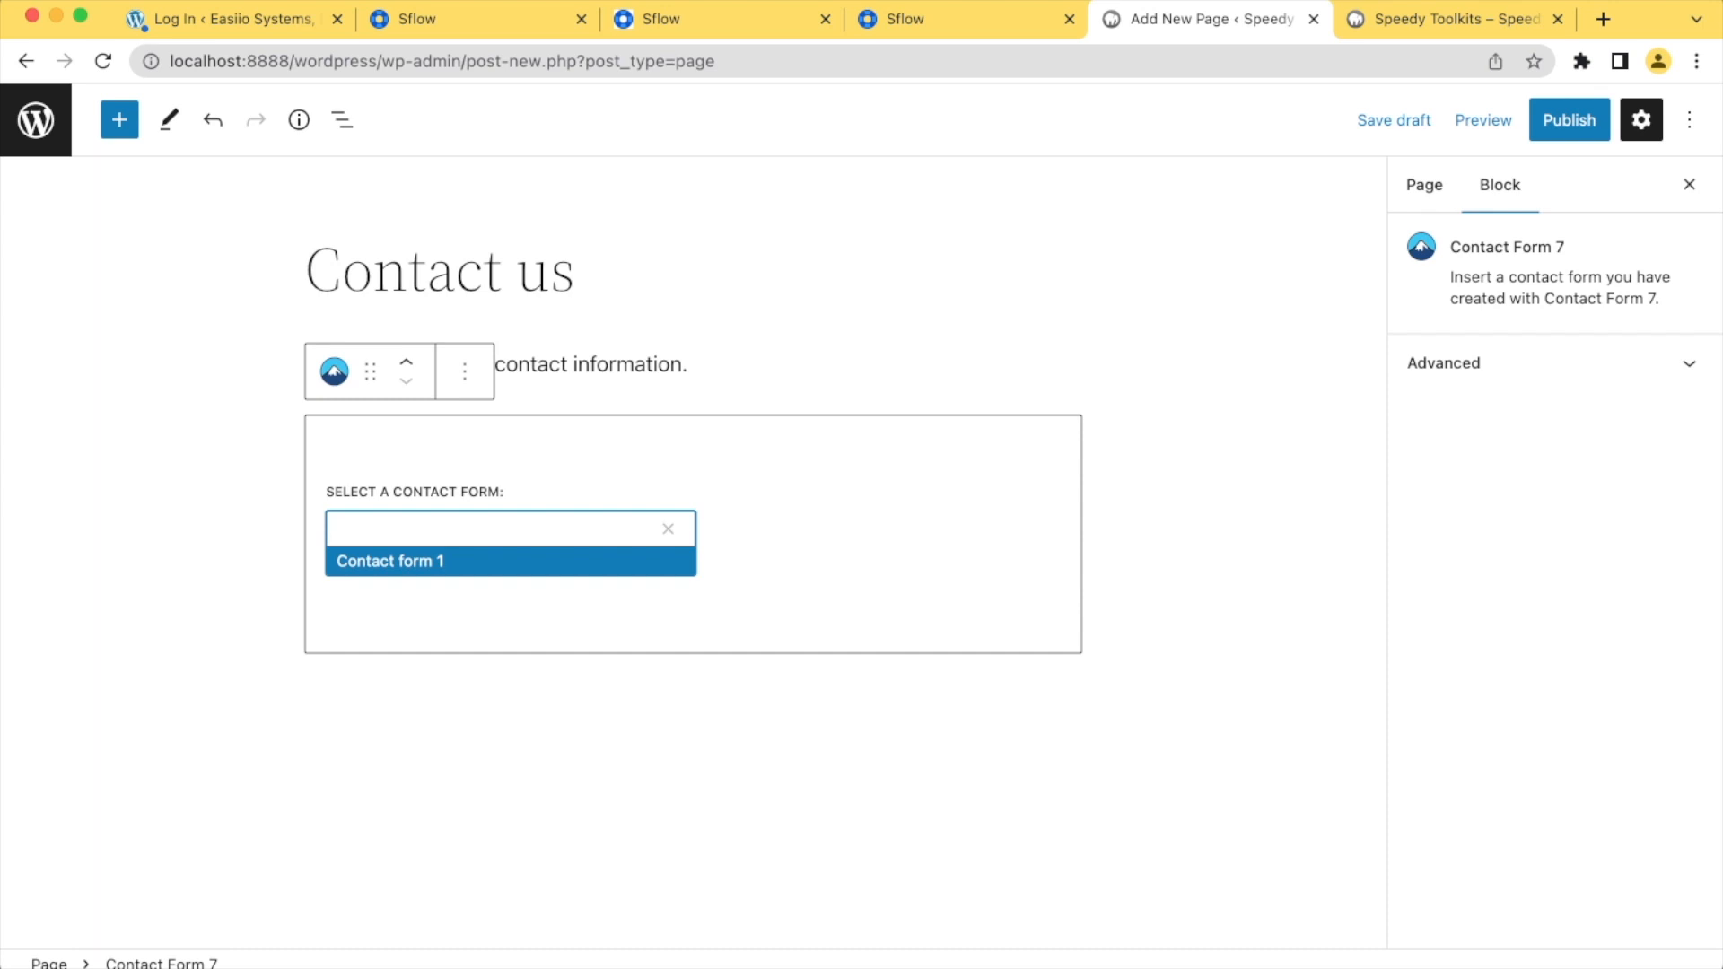
key("Return")
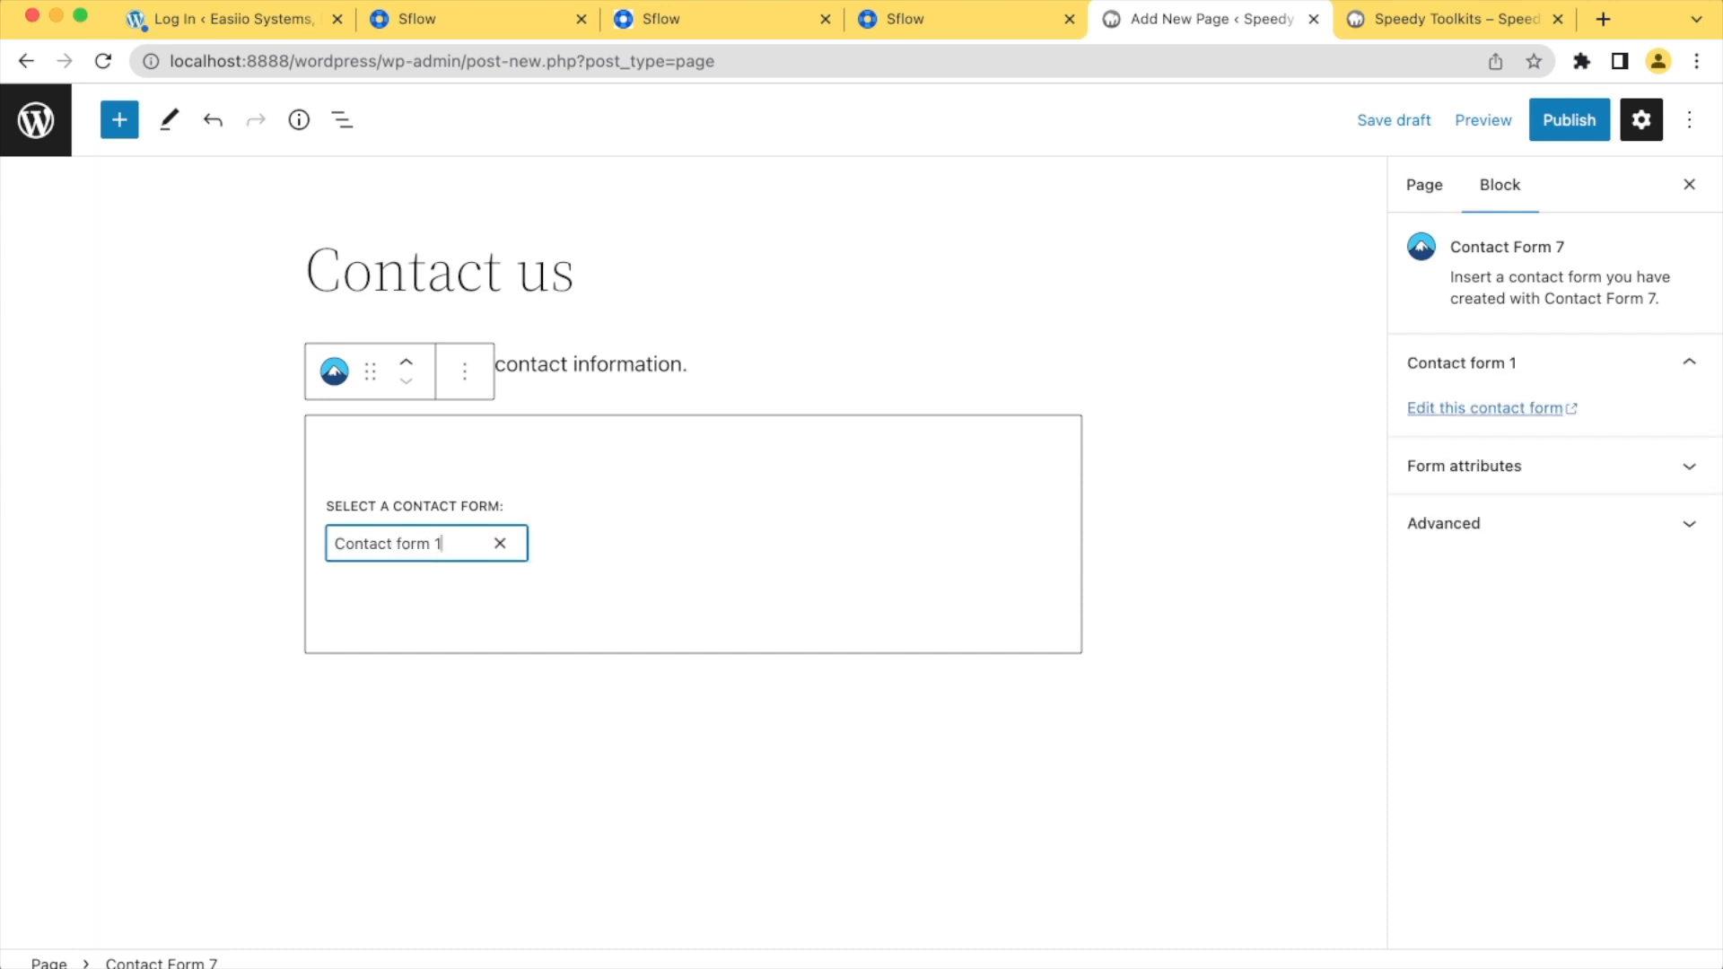
Publish the Contact us page immediately with public visibility
left_click(689, 364)
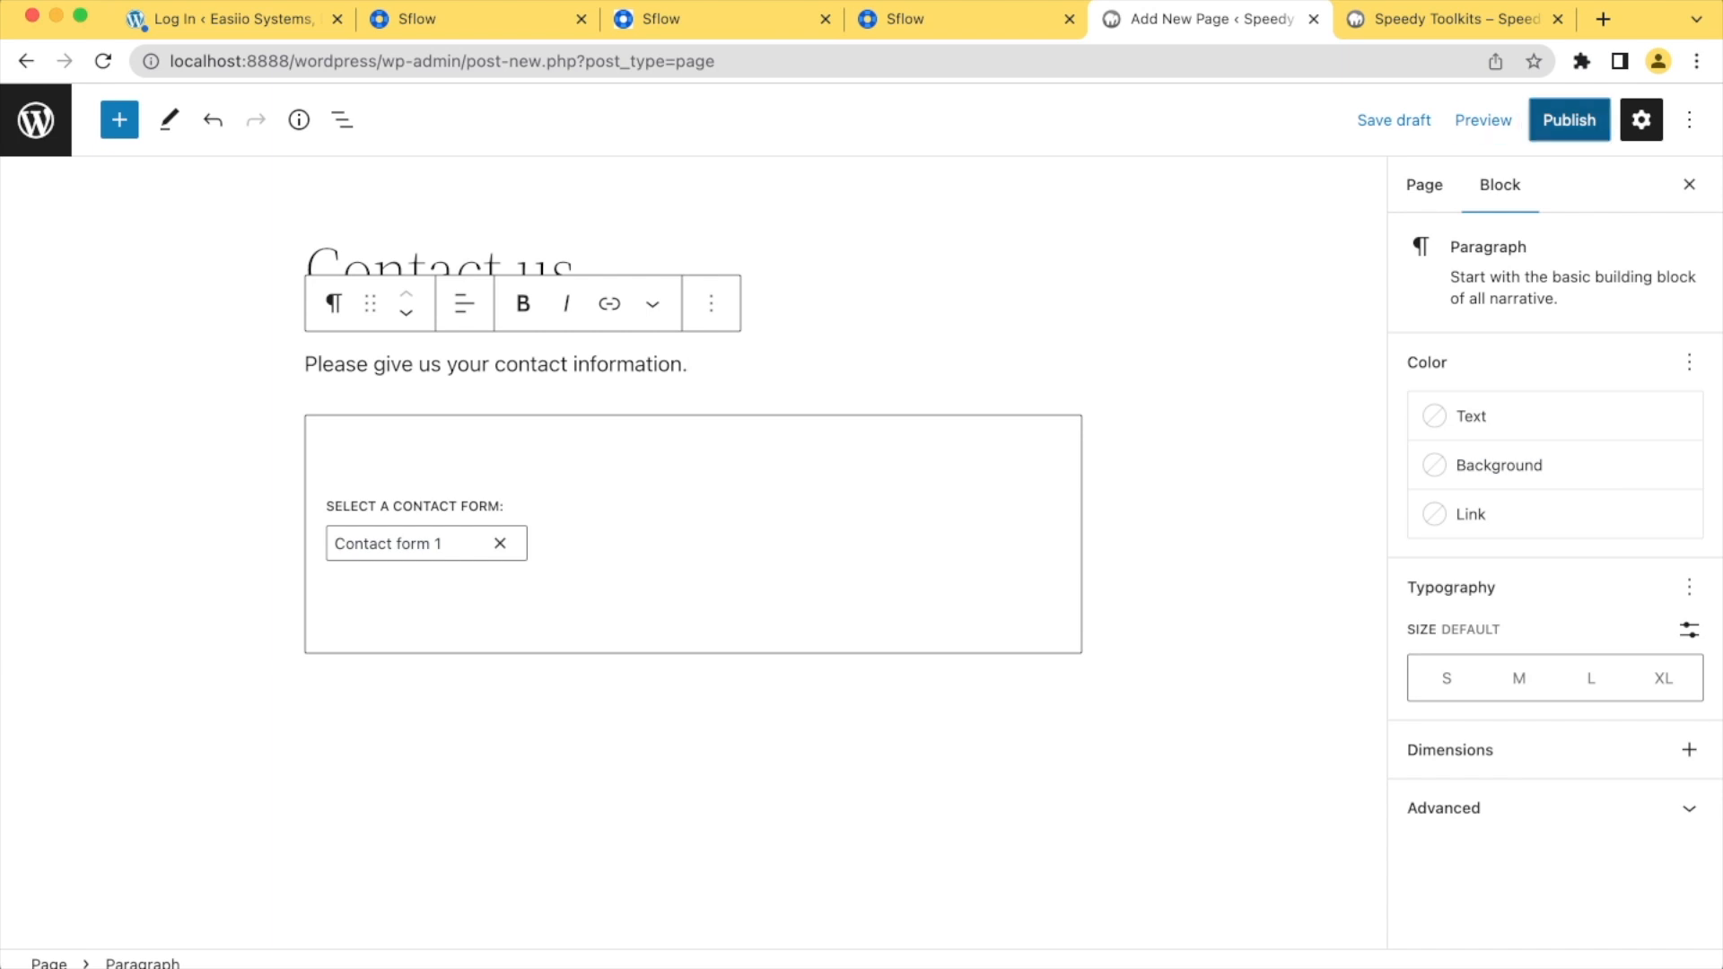
left_click(1569, 119)
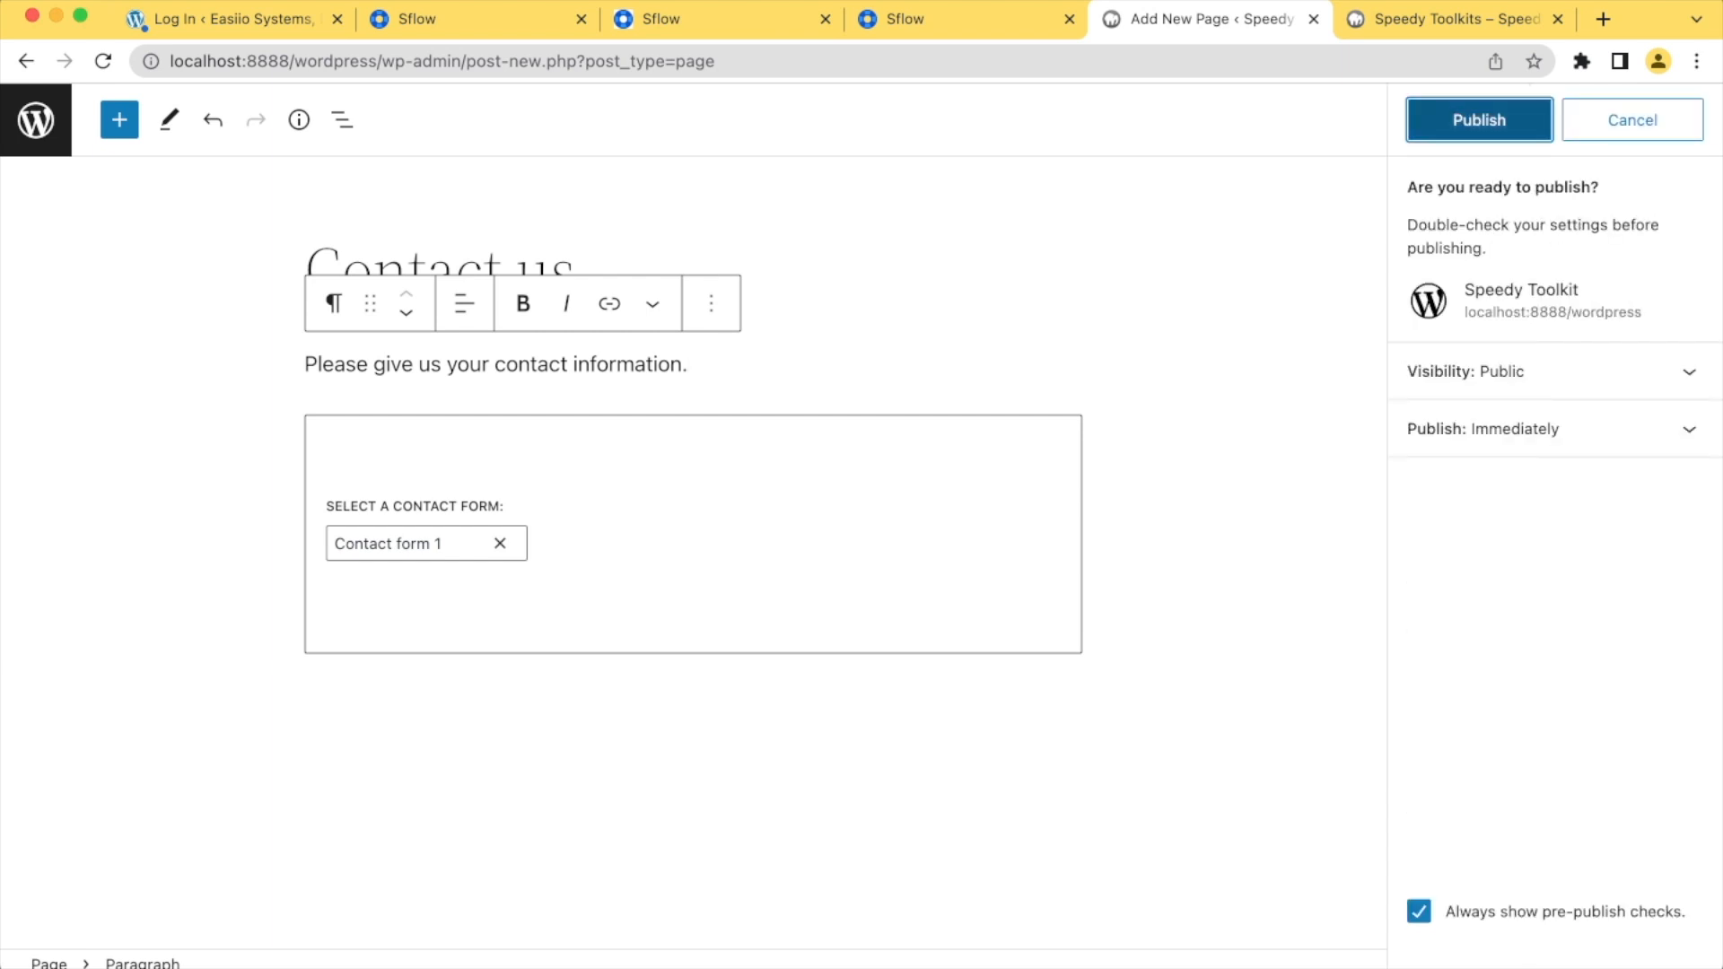
left_click(1479, 120)
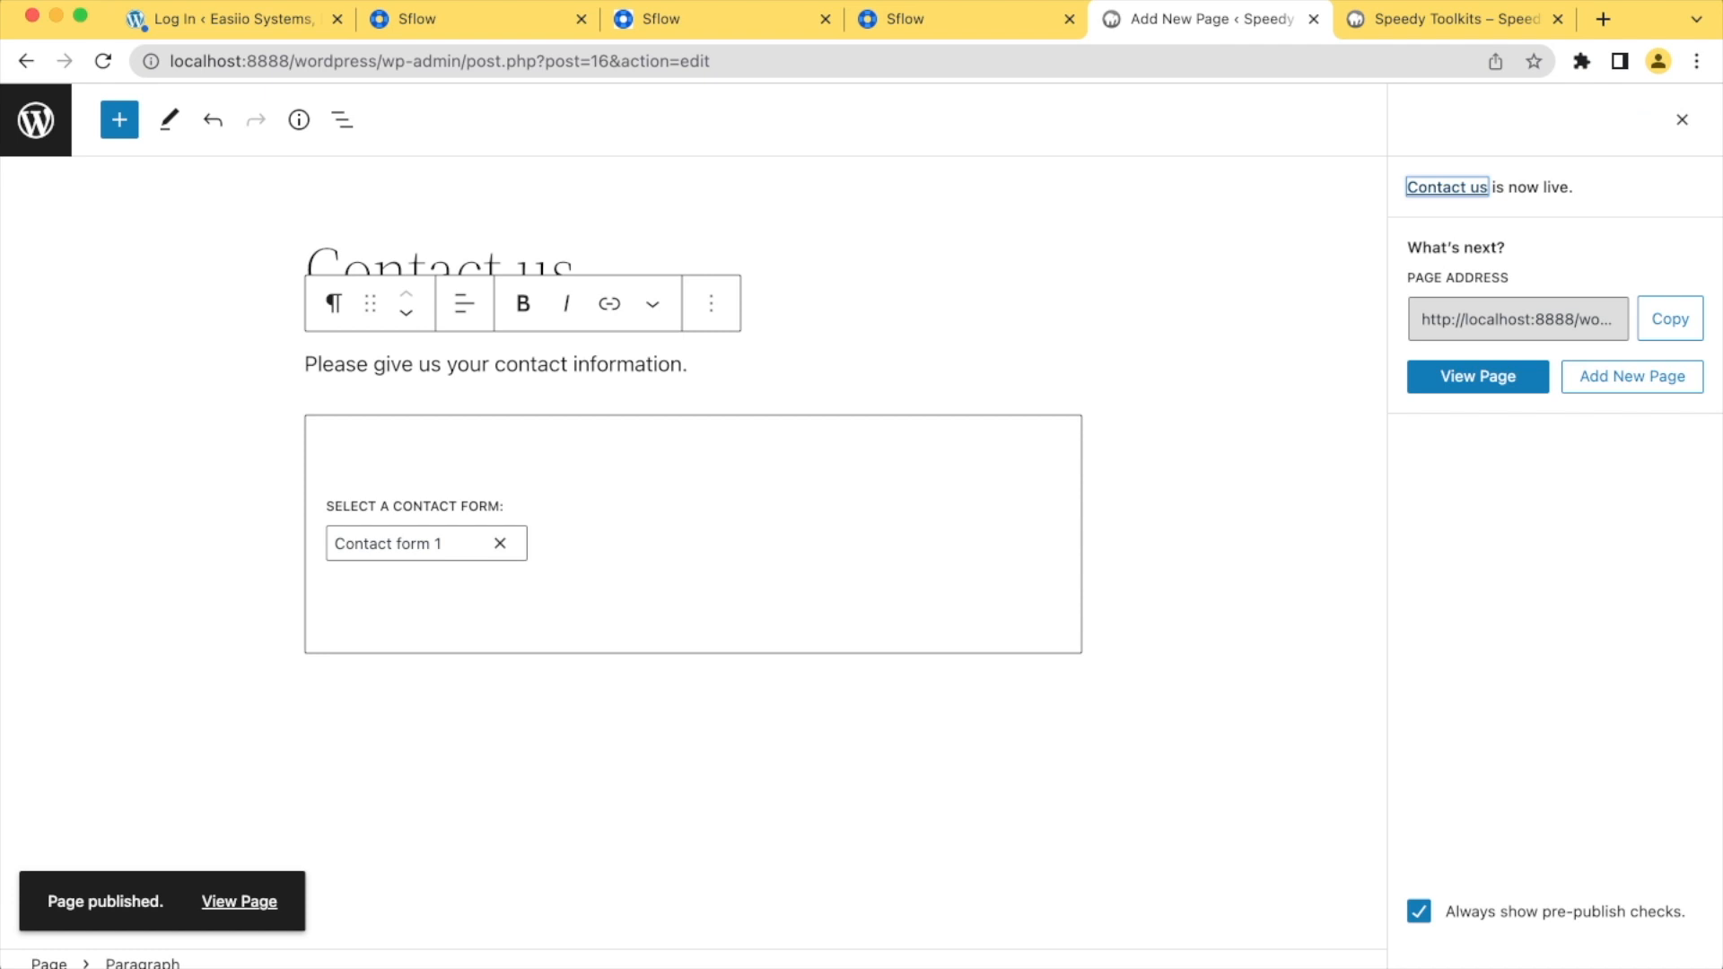
Reload the live site, open its Contact us page and look over the contact form
left_click(1455, 19)
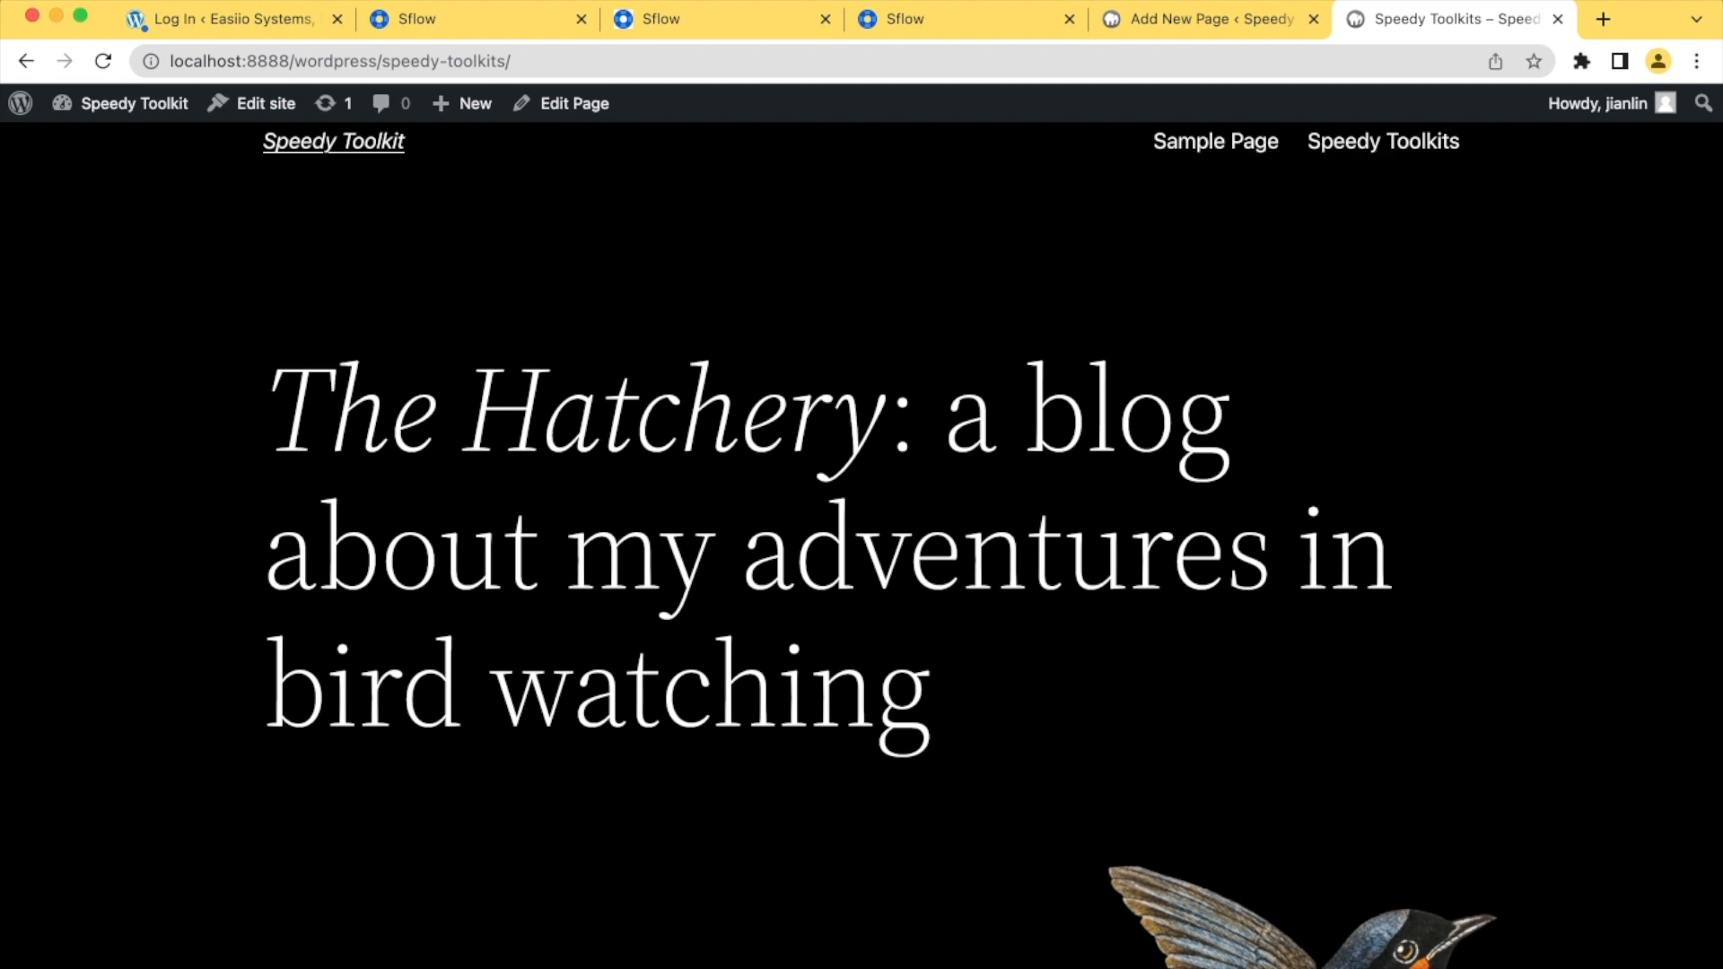
left_click(103, 61)
left_click(1072, 141)
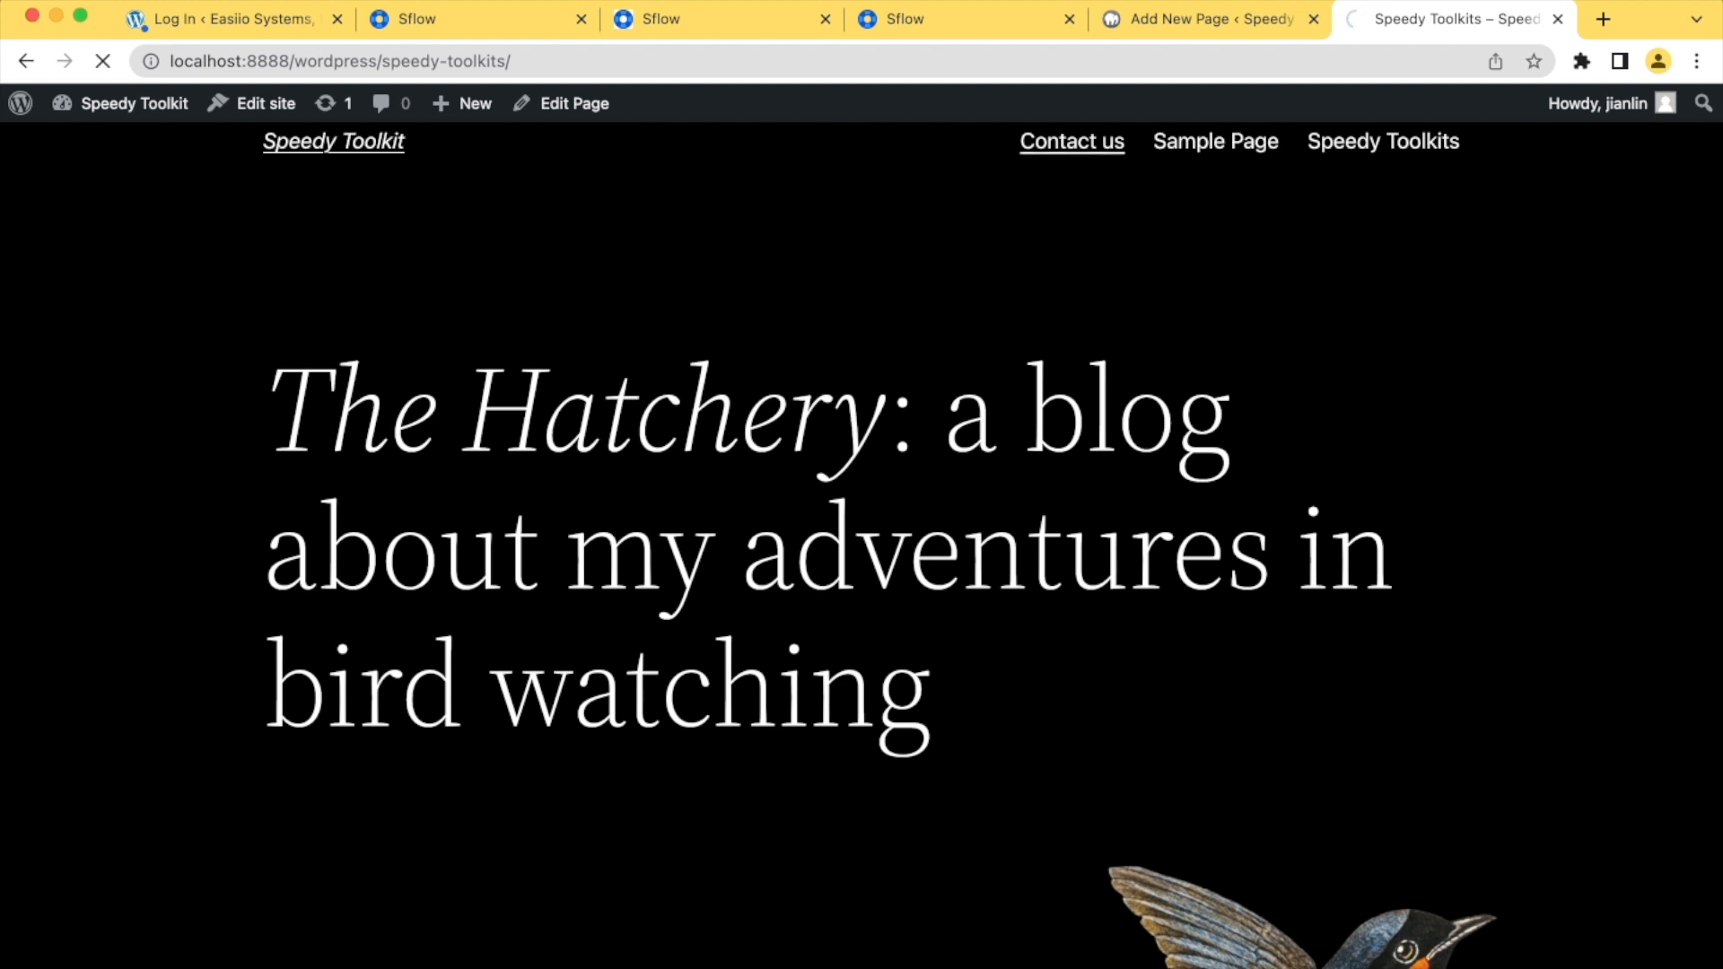
scroll(862, 538, "down", 10)
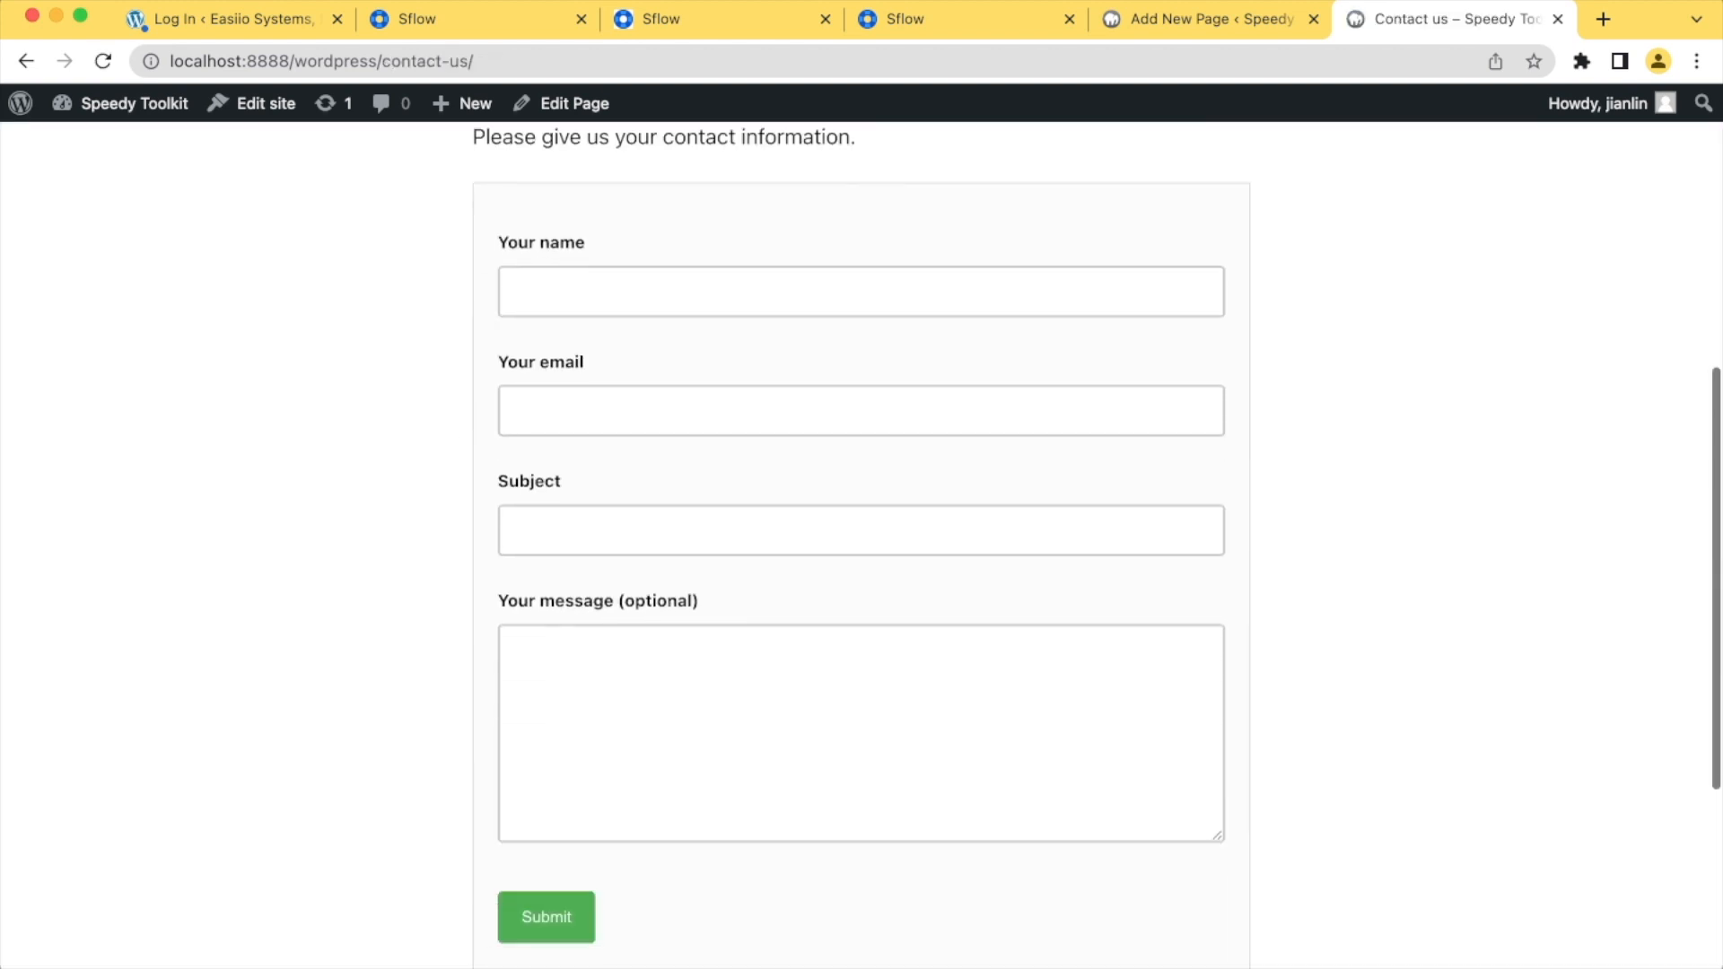
scroll(861, 538, "up", 10)
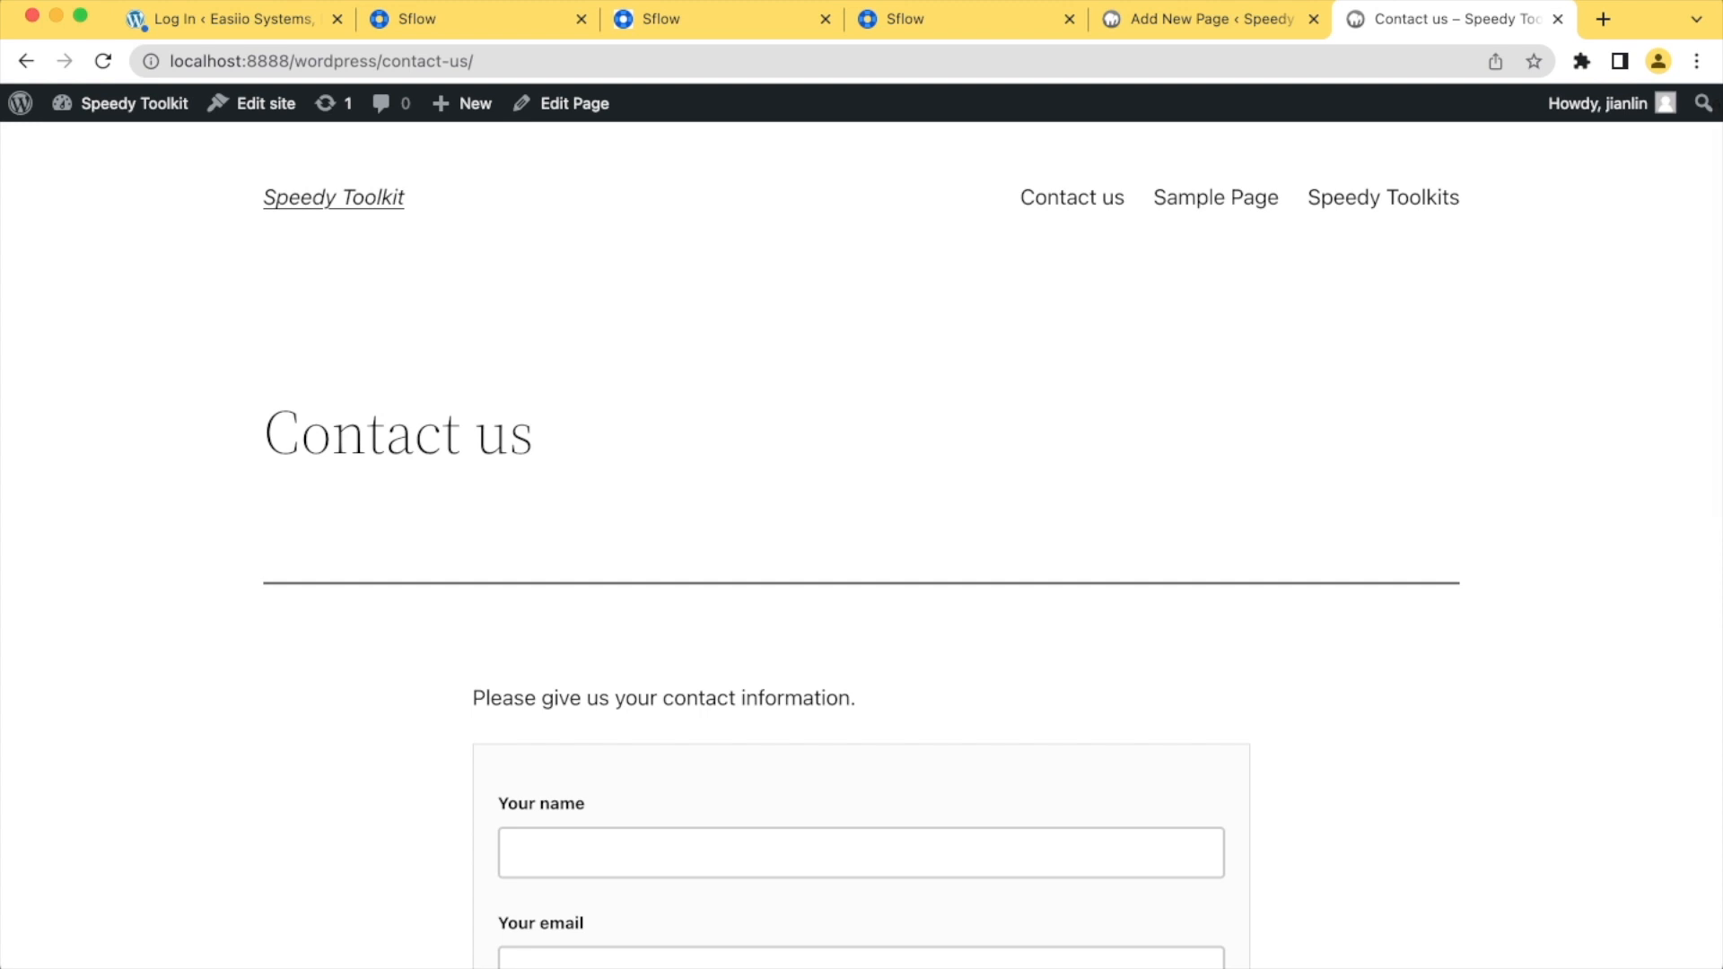
scroll(861, 539, "down", 5)
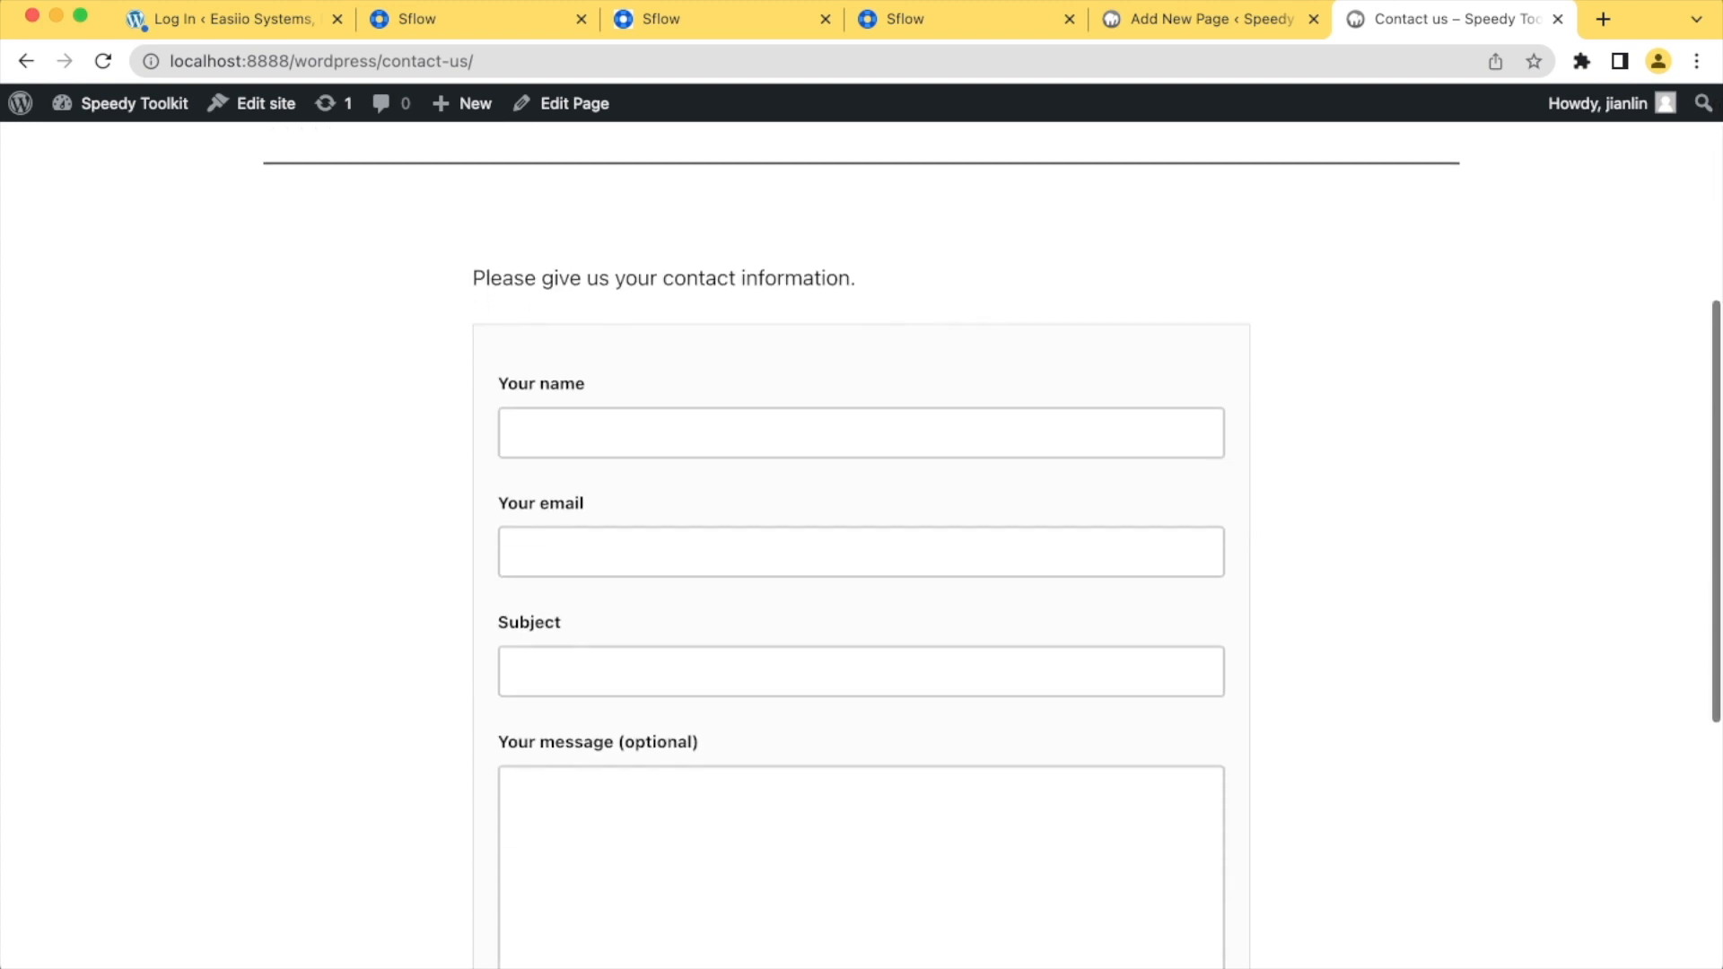
Examine the name, email, subject and message fields of the contact form on the live Contact us page
scroll(861, 539, "down", 3)
scroll(862, 539, "up", 3)
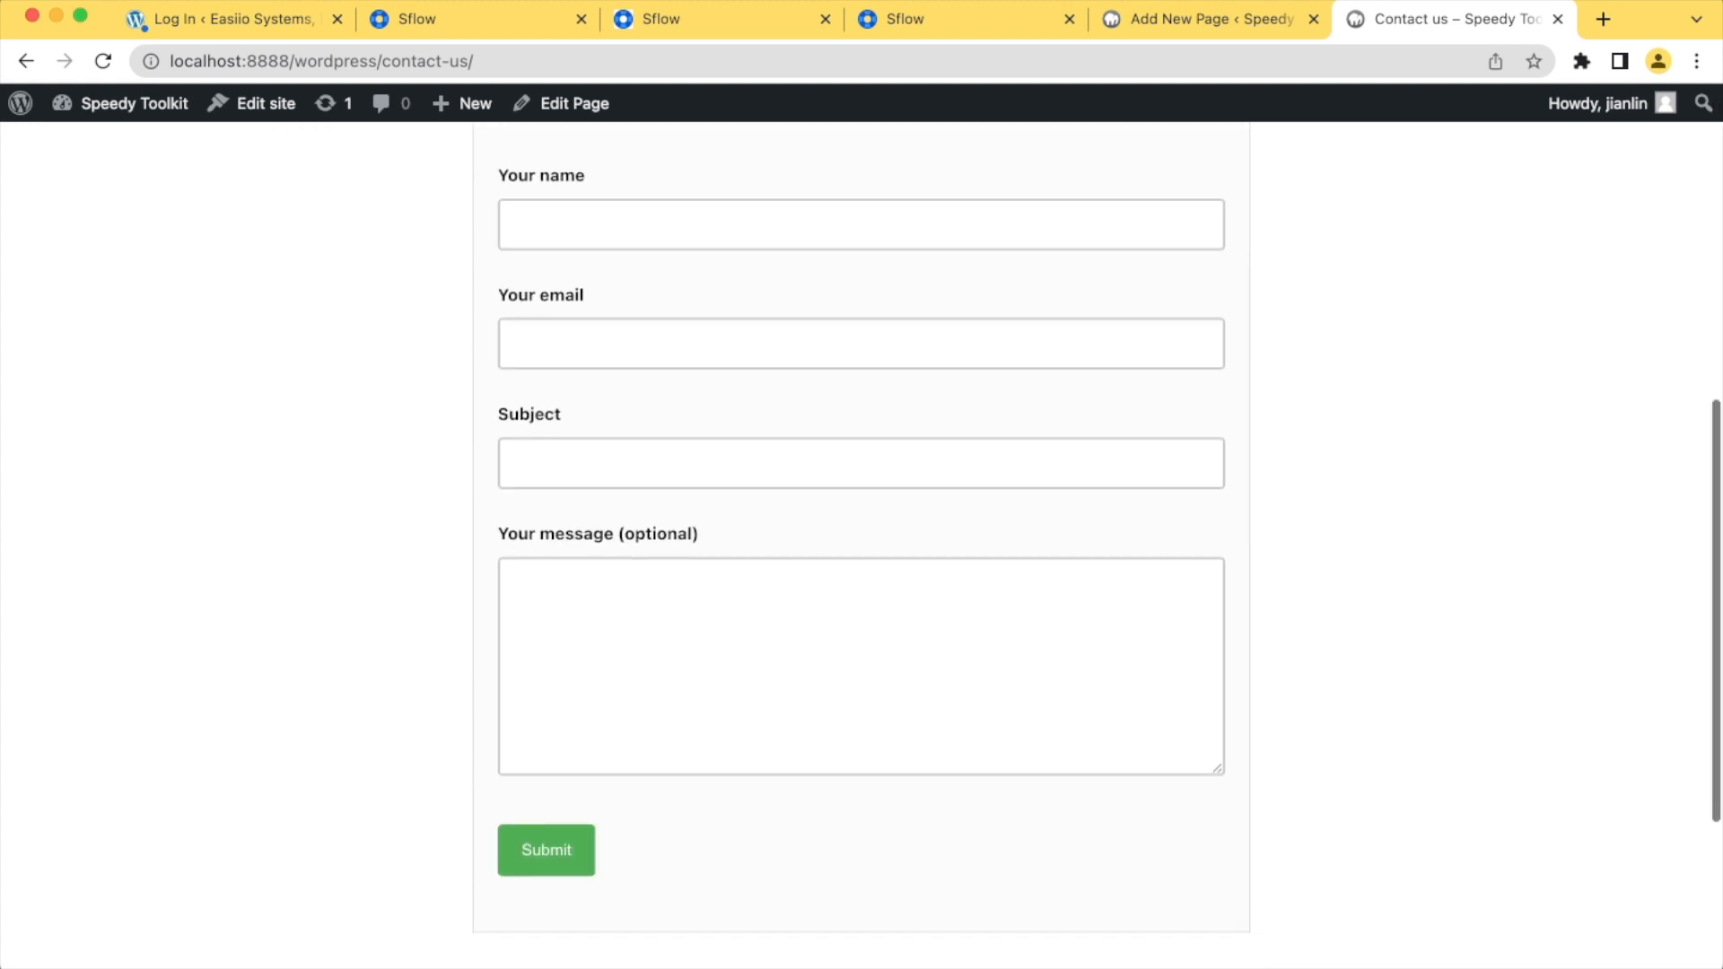
scroll(861, 538, "down", 1)
scroll(862, 539, "down", 1)
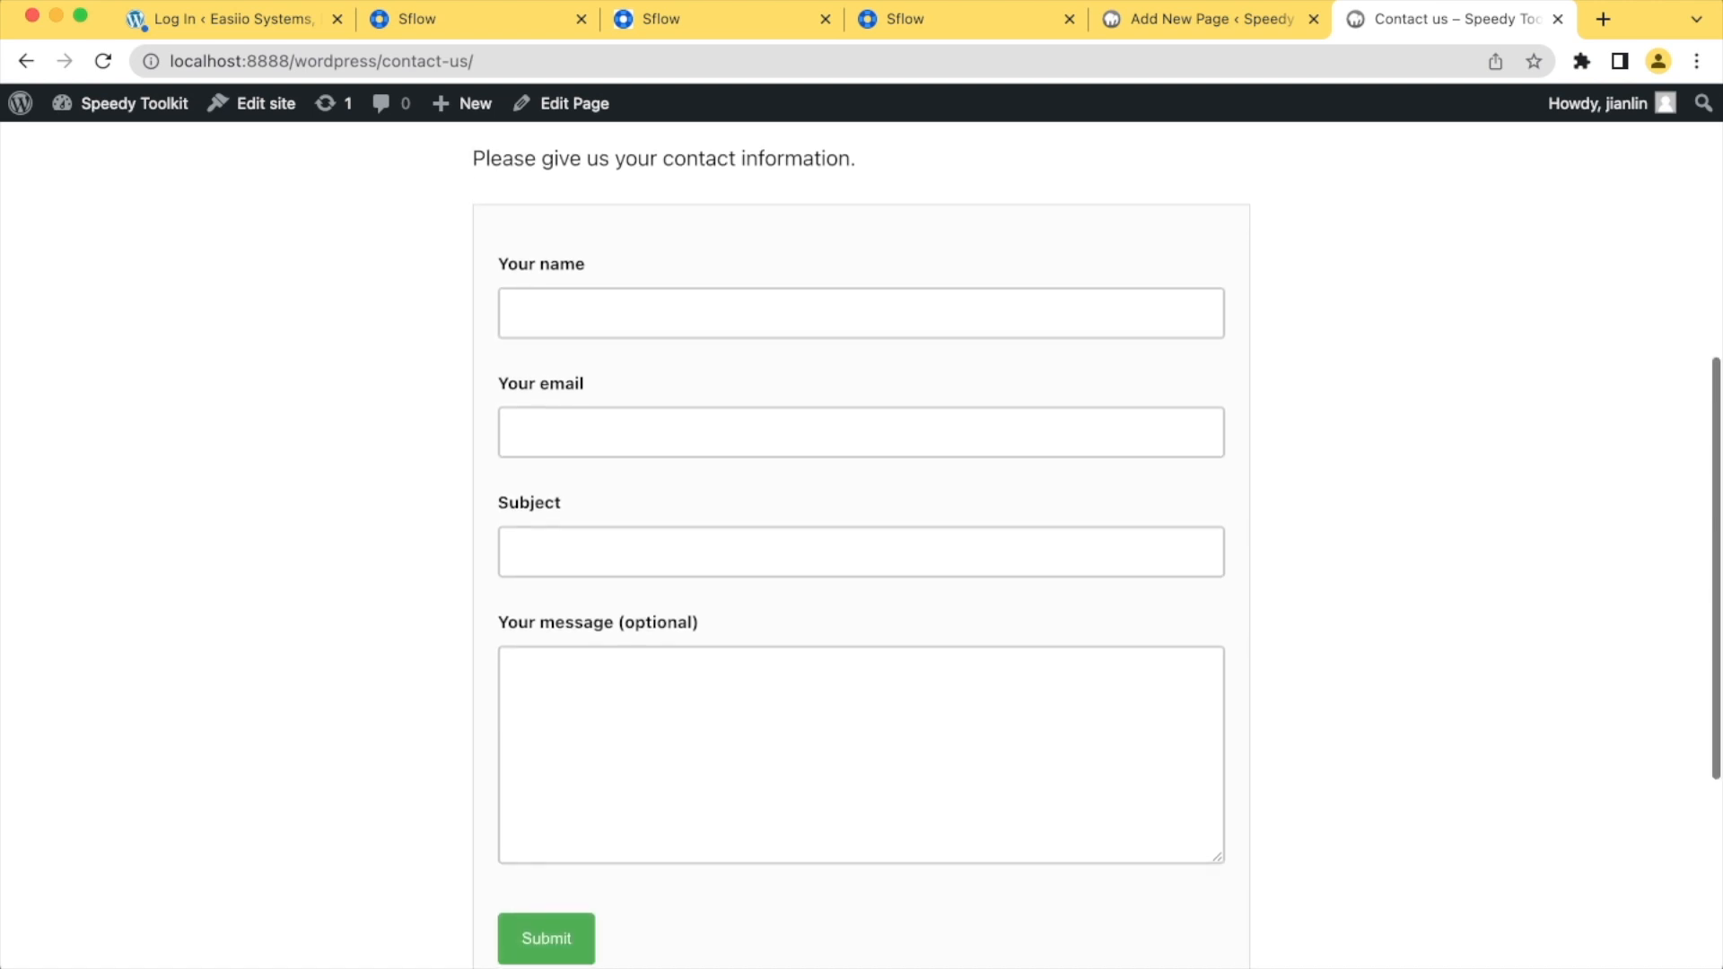
left_click(525, 313)
left_click(525, 432)
left_click(525, 552)
left_click(525, 671)
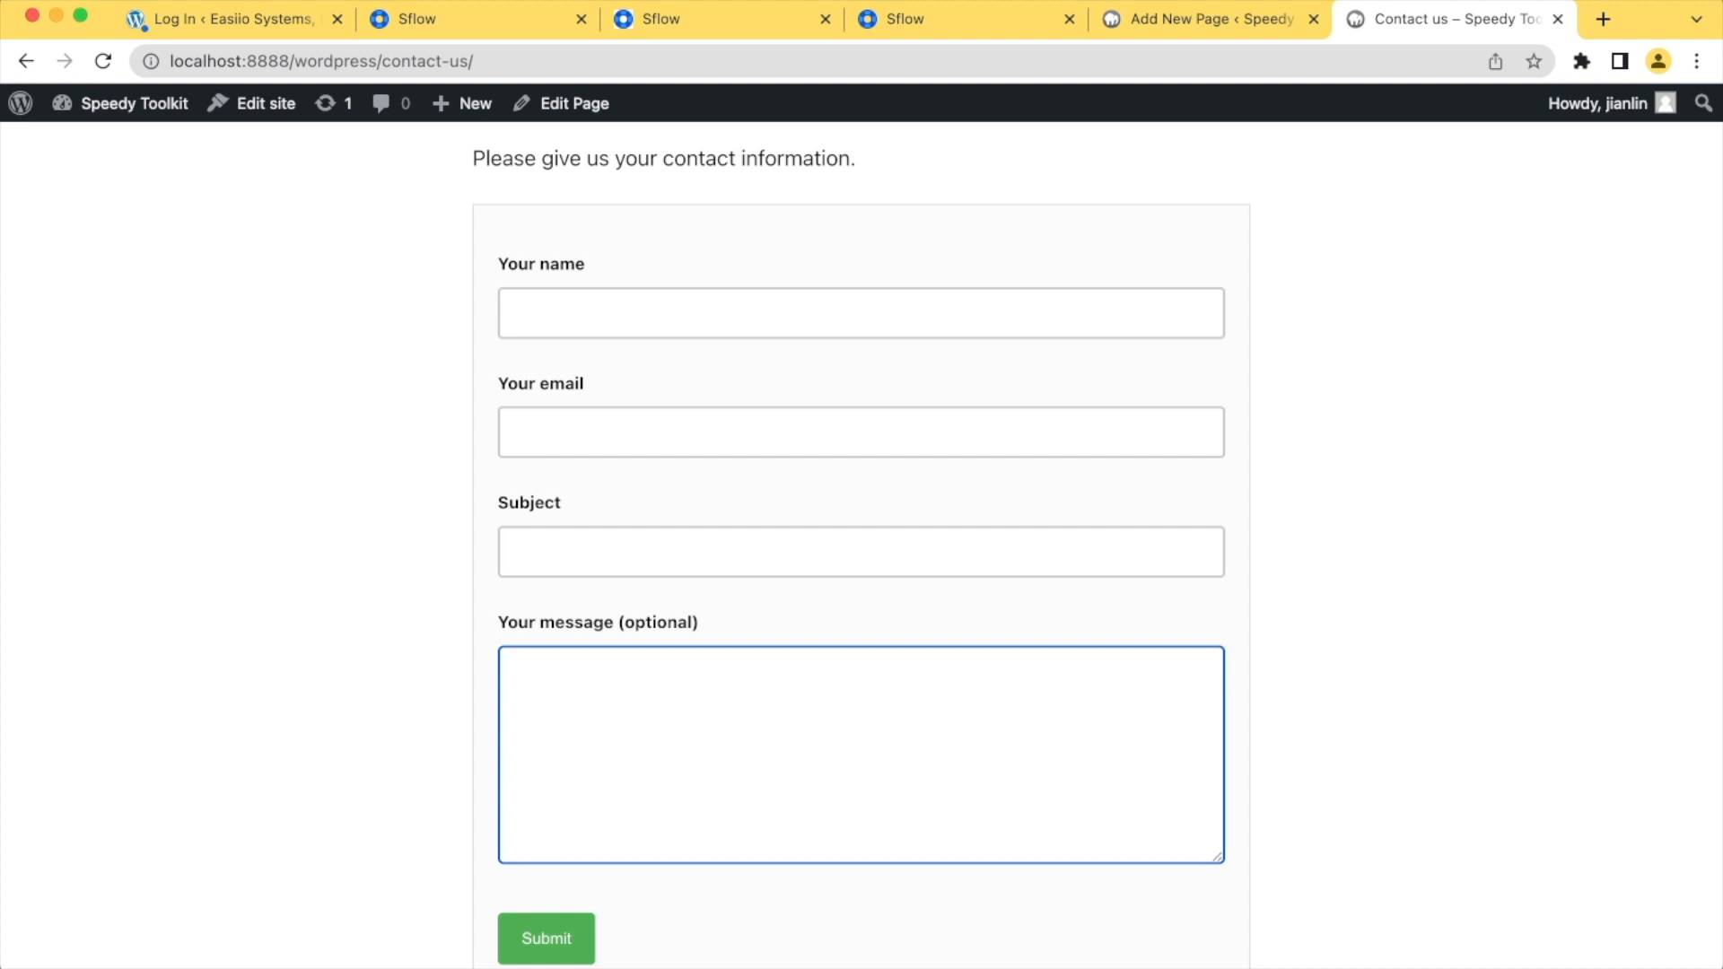
scroll(861, 539, "up", 4)
scroll(862, 538, "down", 7)
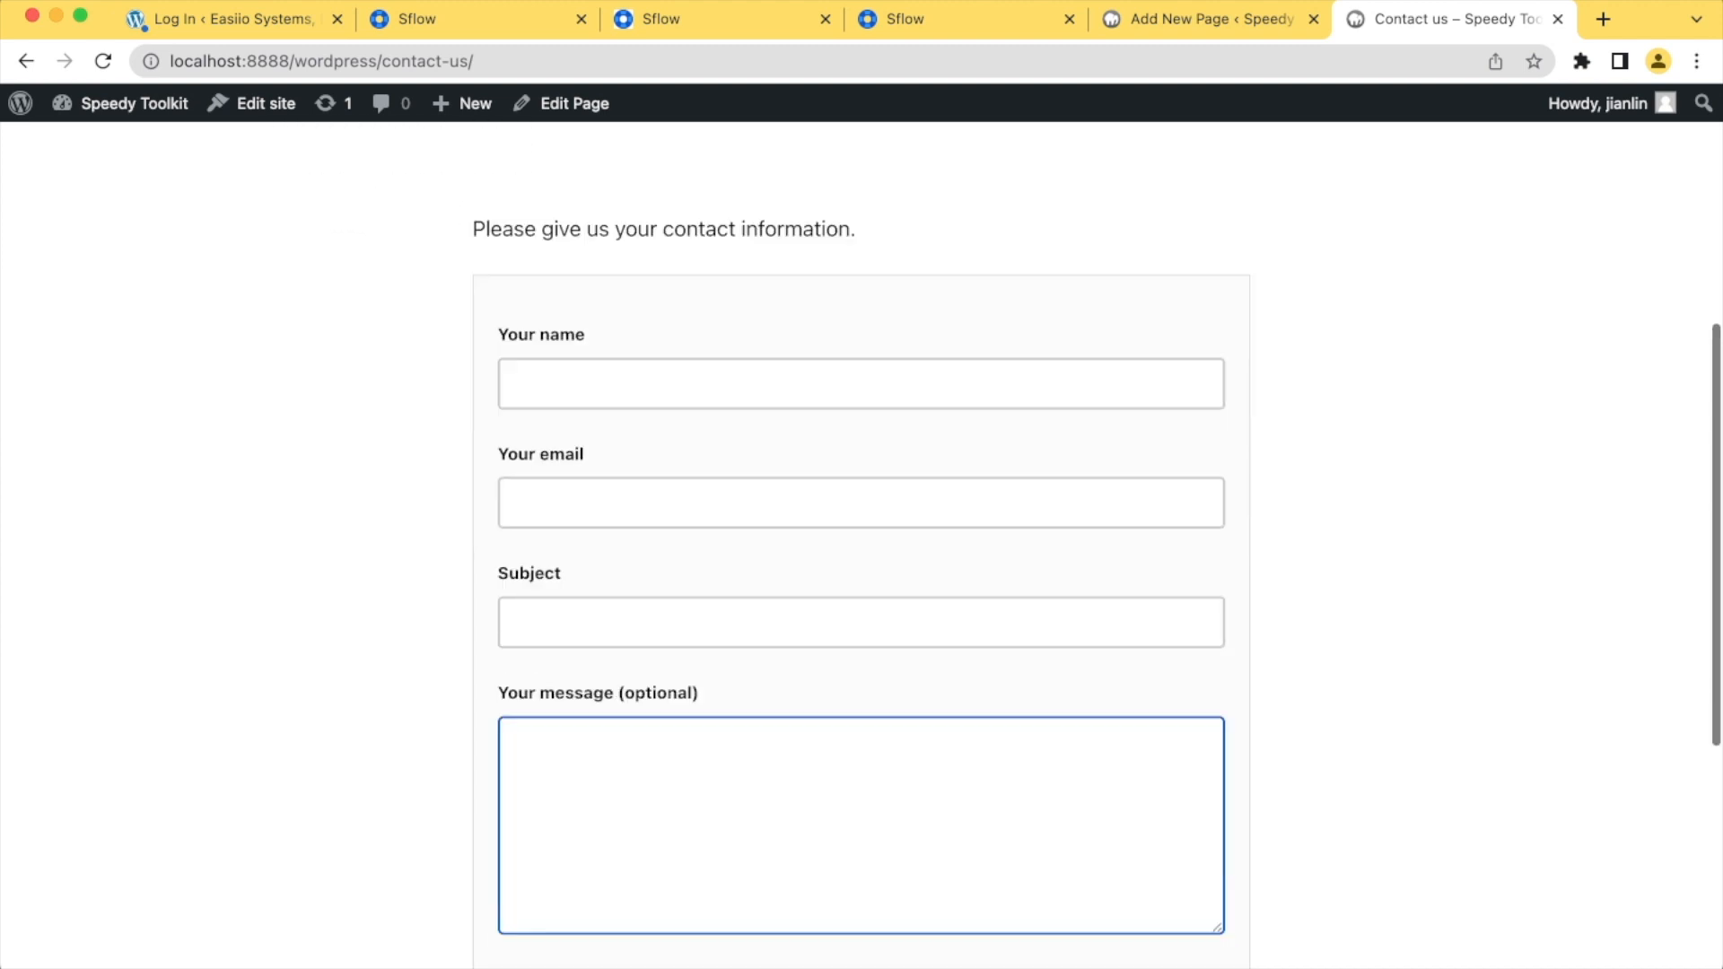
scroll(861, 539, "up", 7)
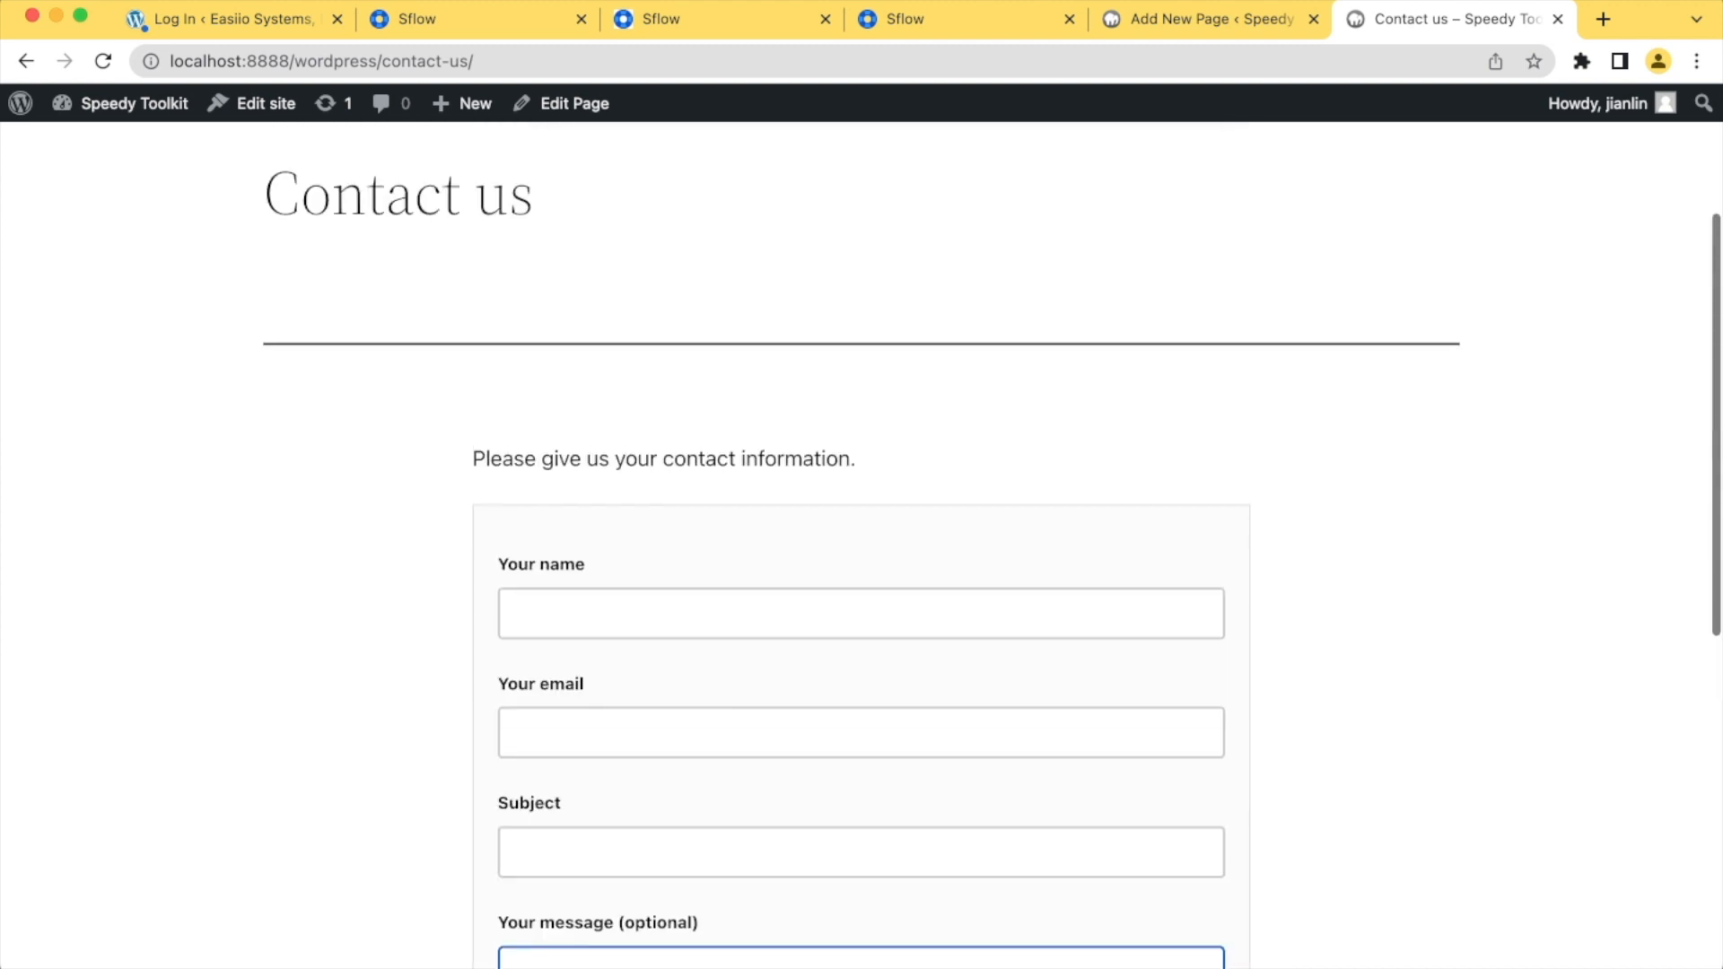
scroll(862, 539, "down", 3)
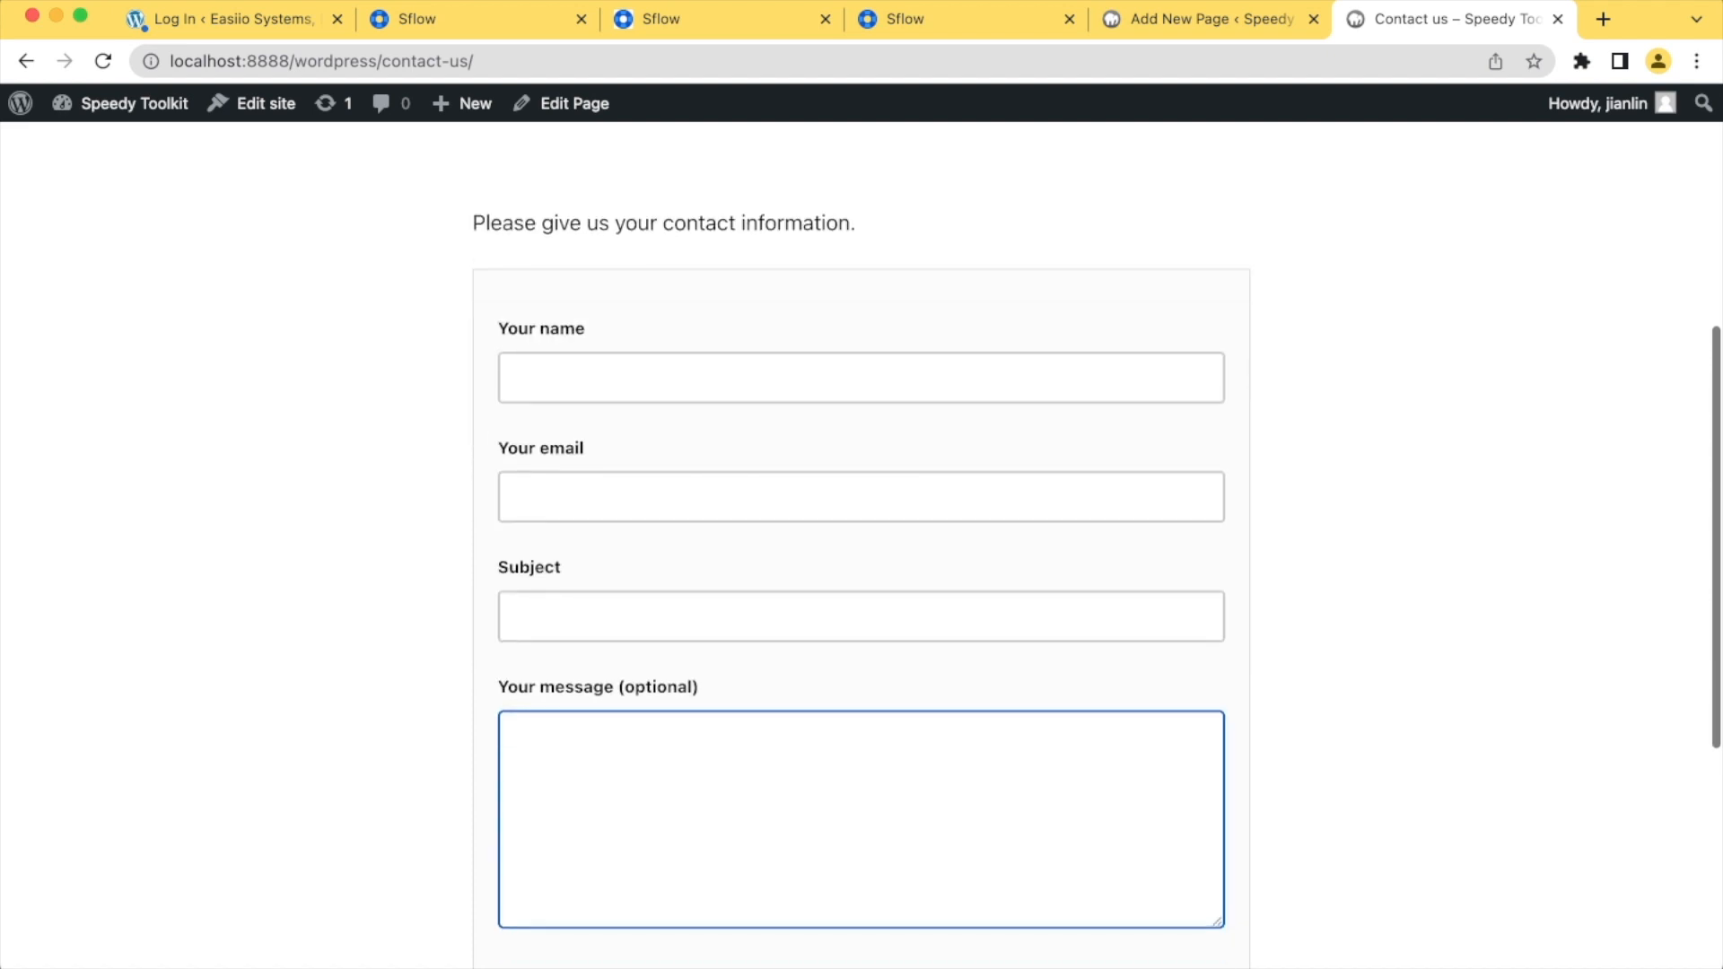
scroll(861, 538, "up", 4)
left_click(962, 20)
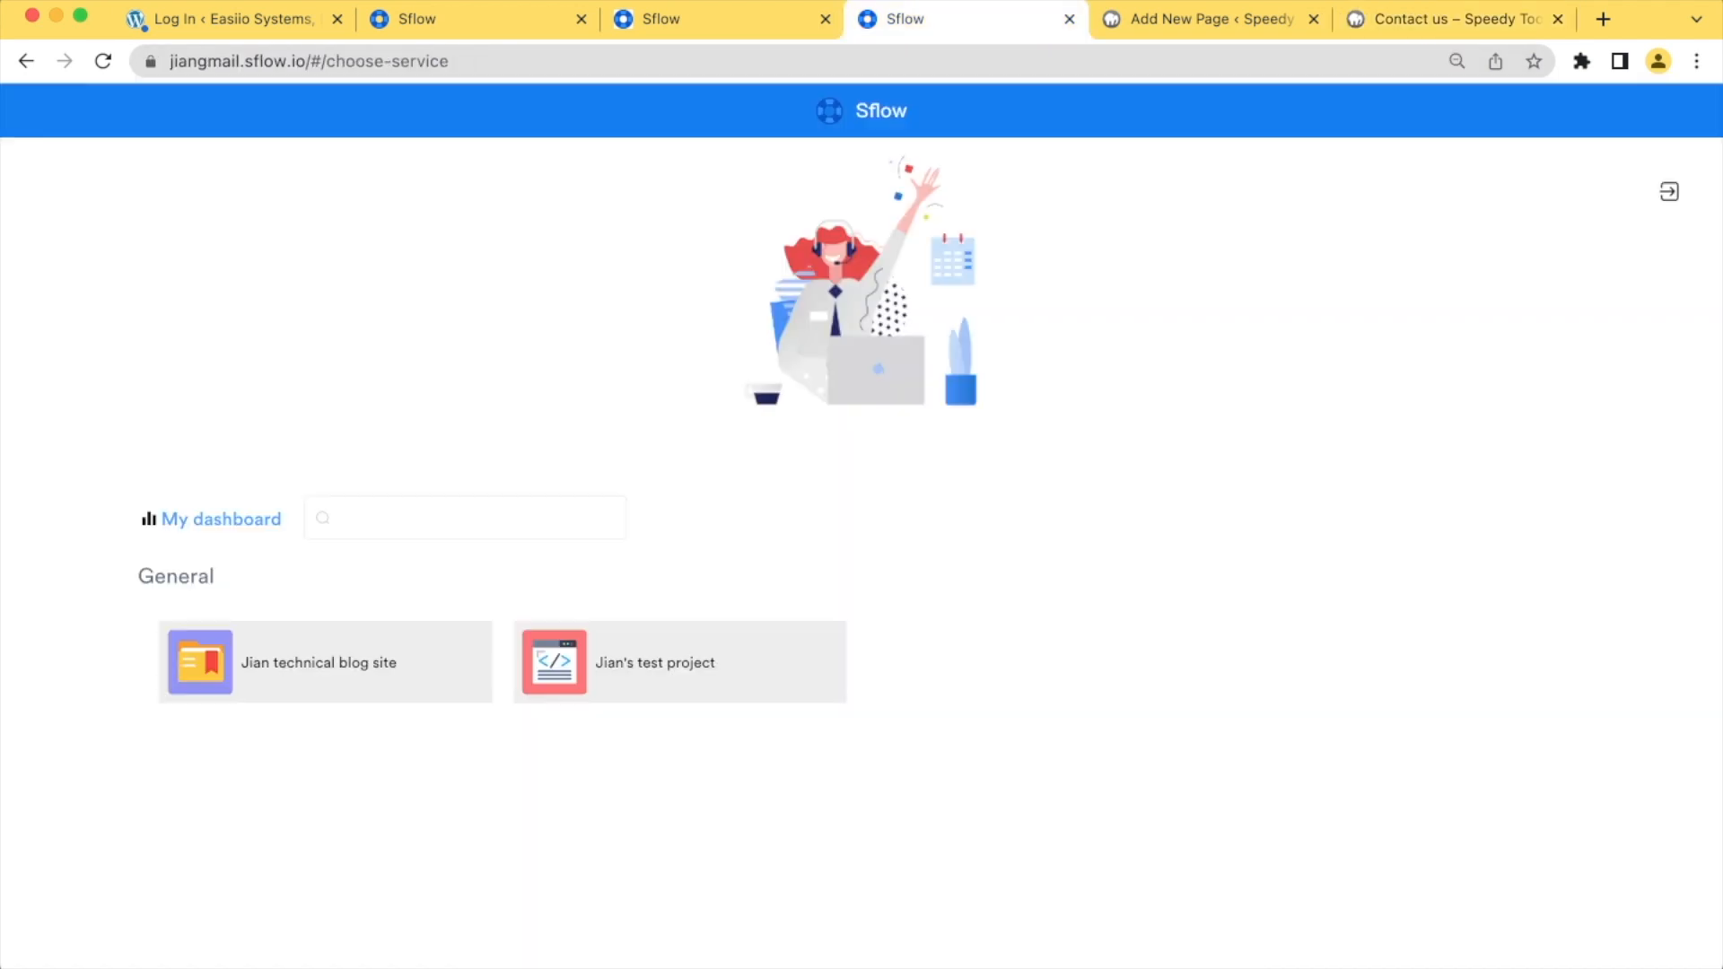
left_click(700, 20)
left_click(467, 19)
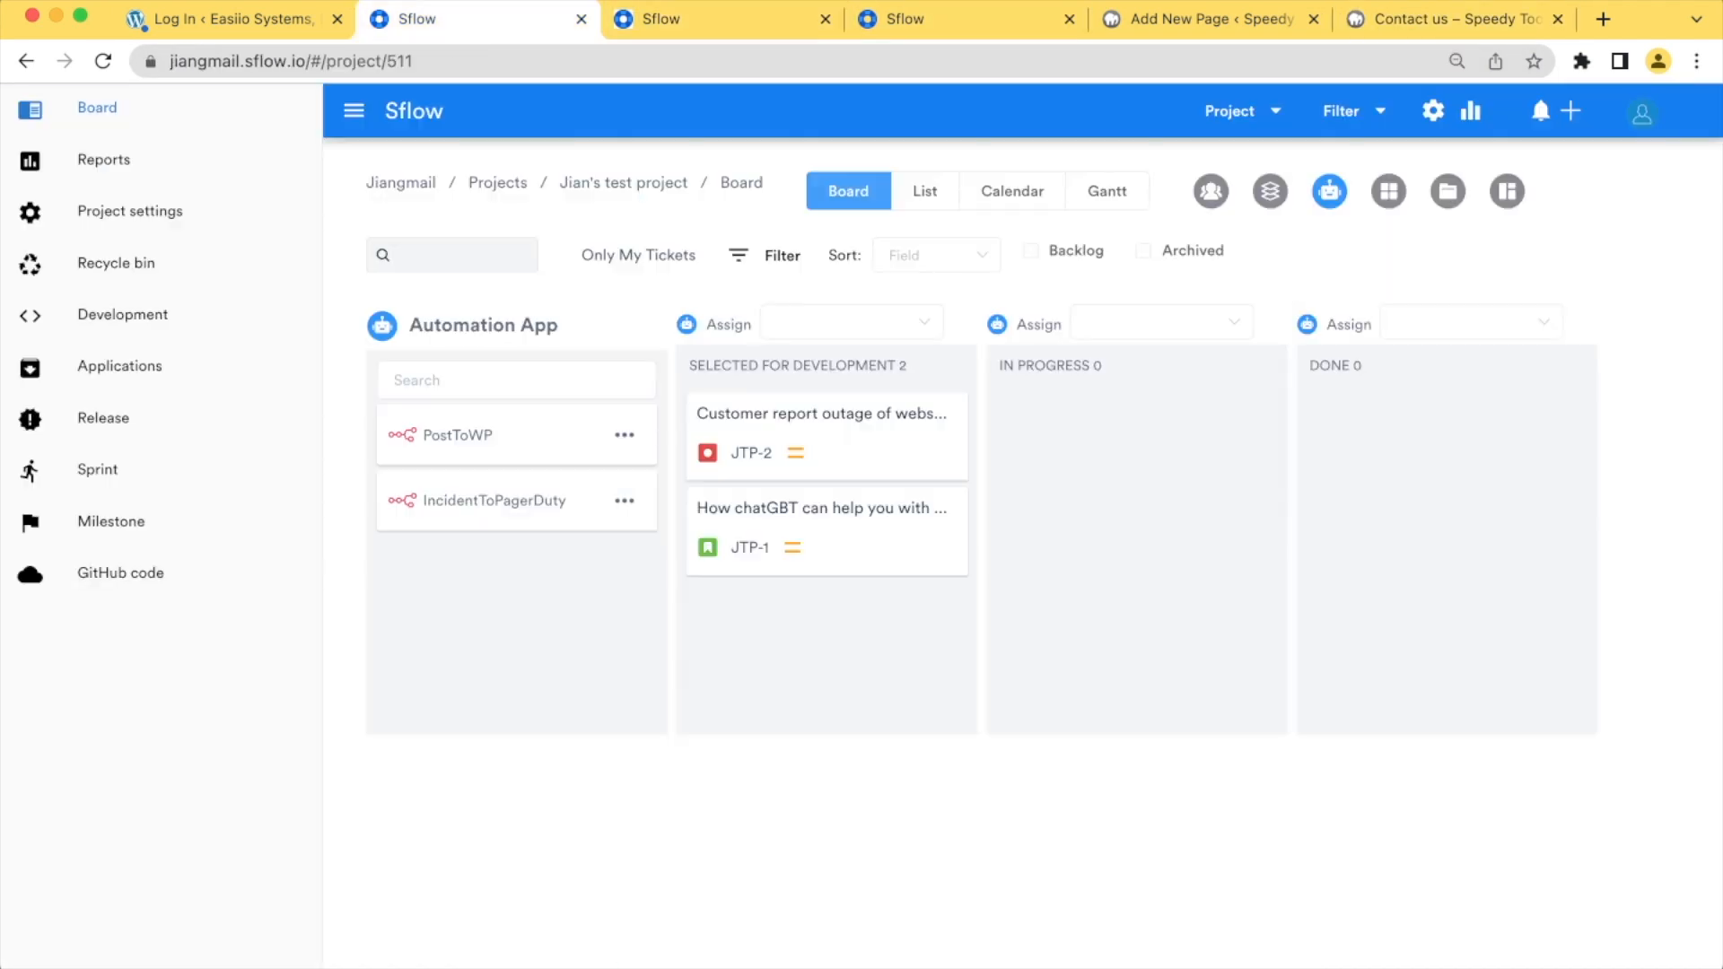
Return to the WordPress admin, open Contact form 1 for editing and display its webhook settings
left_click(1207, 20)
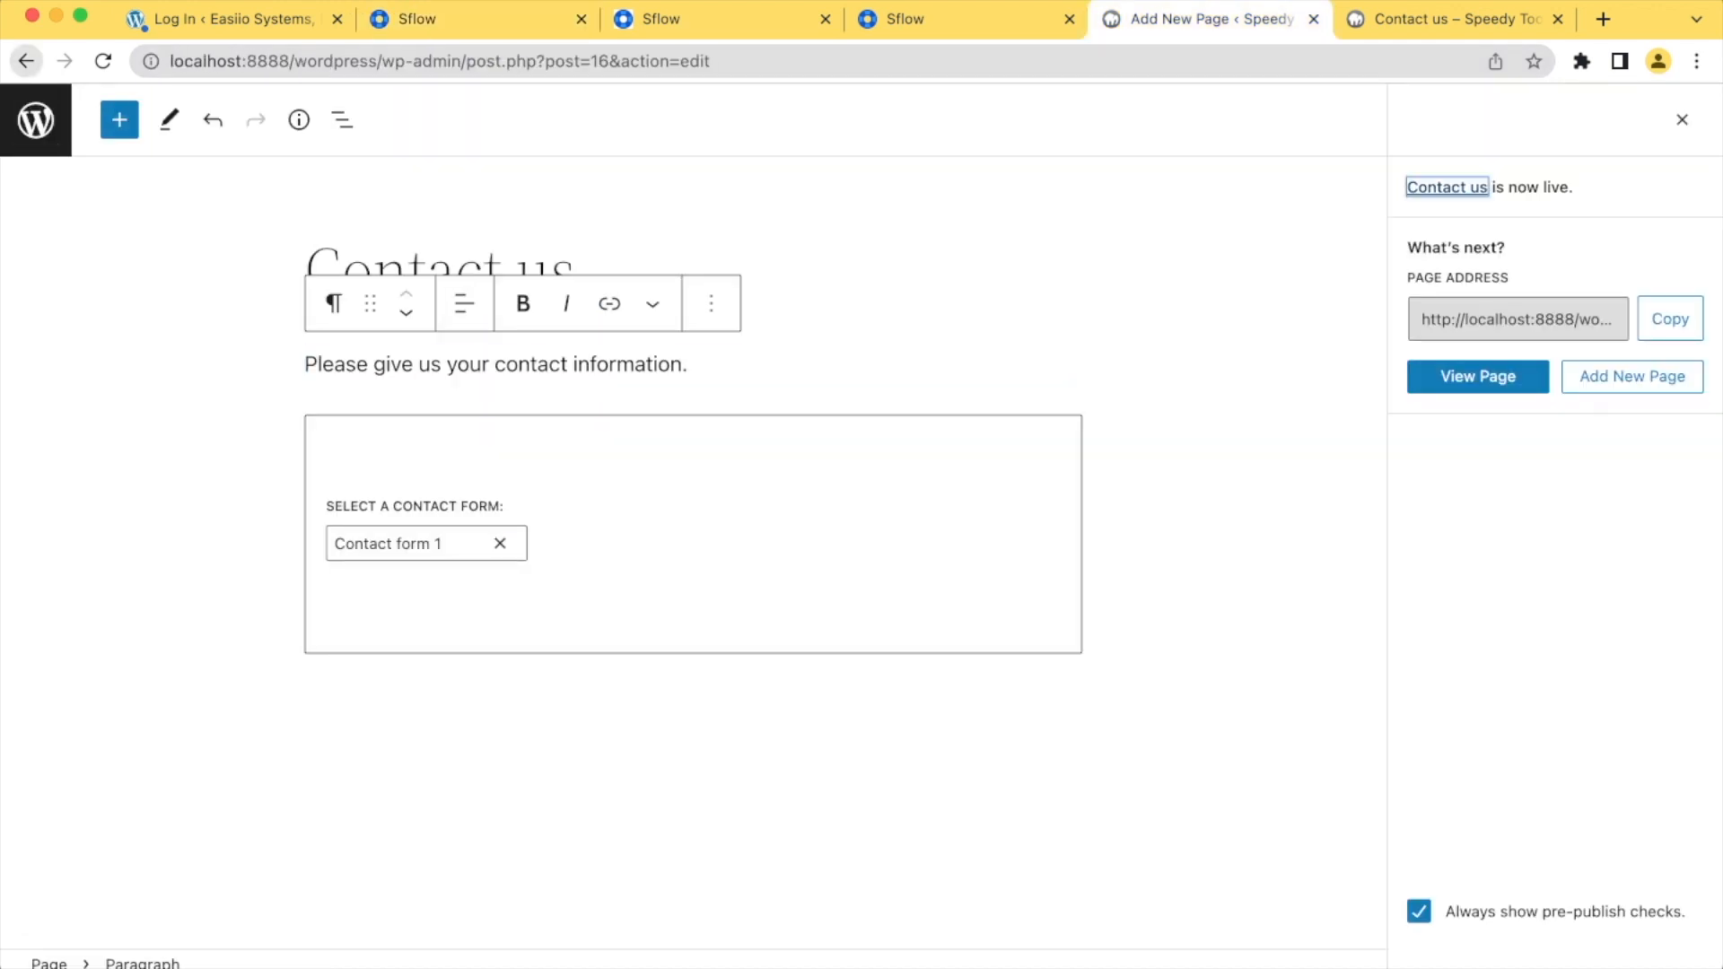
left_click(26, 61)
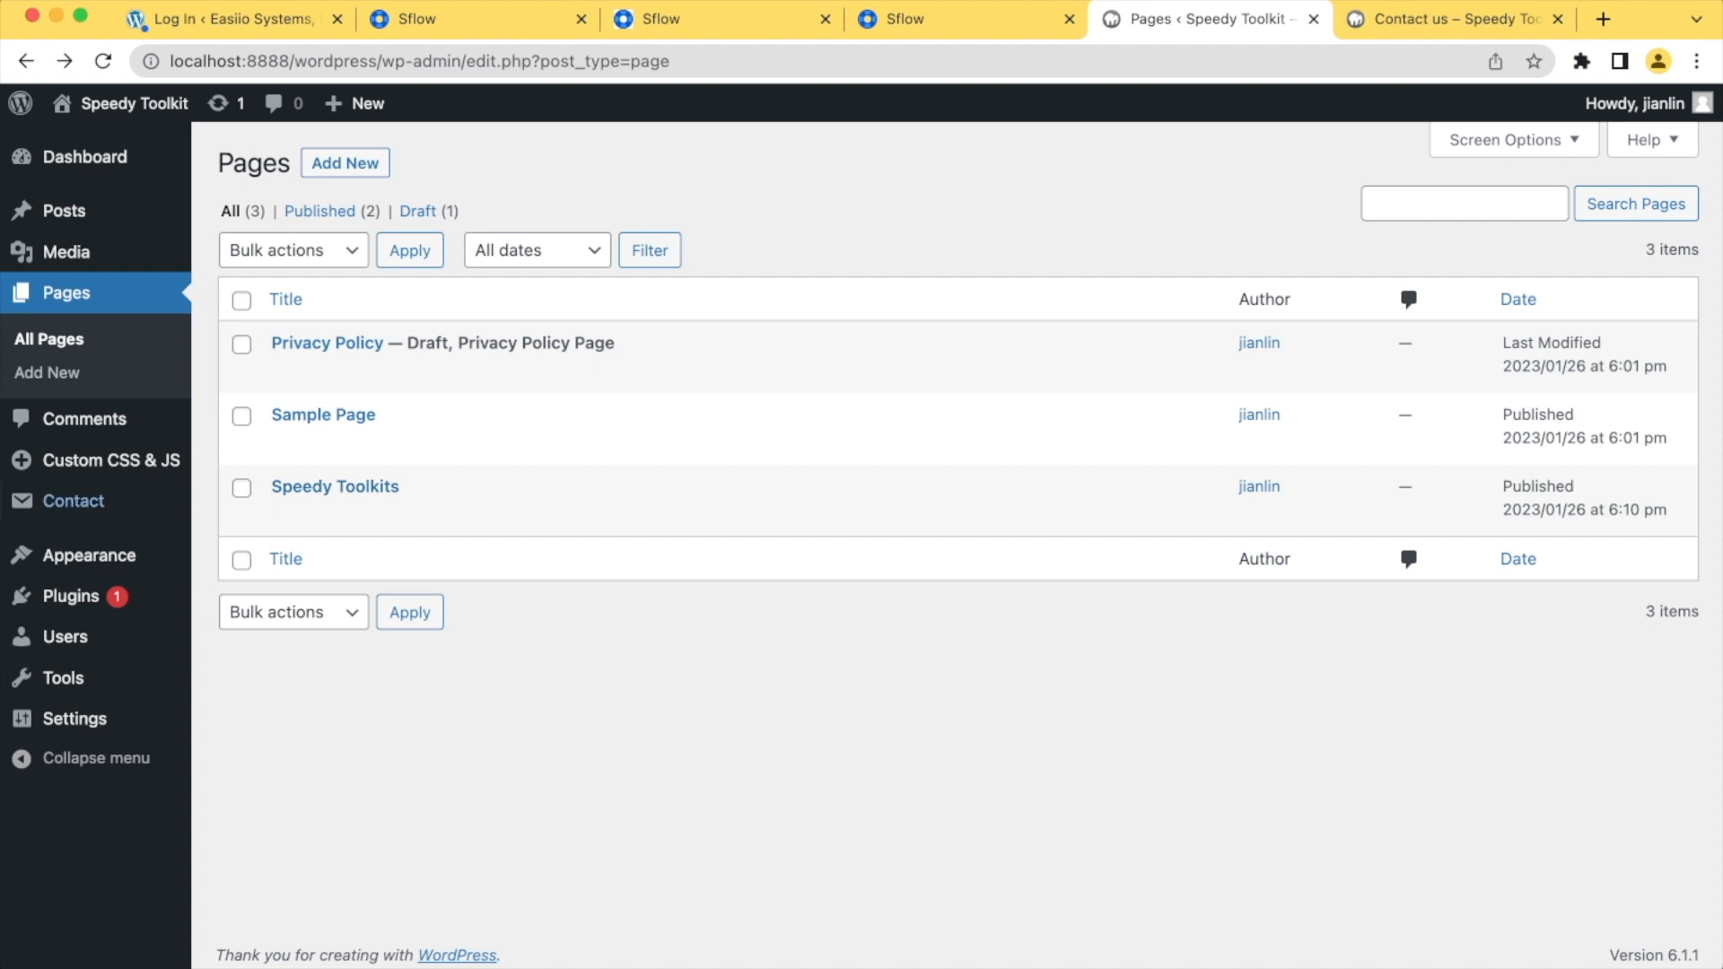
left_click(73, 501)
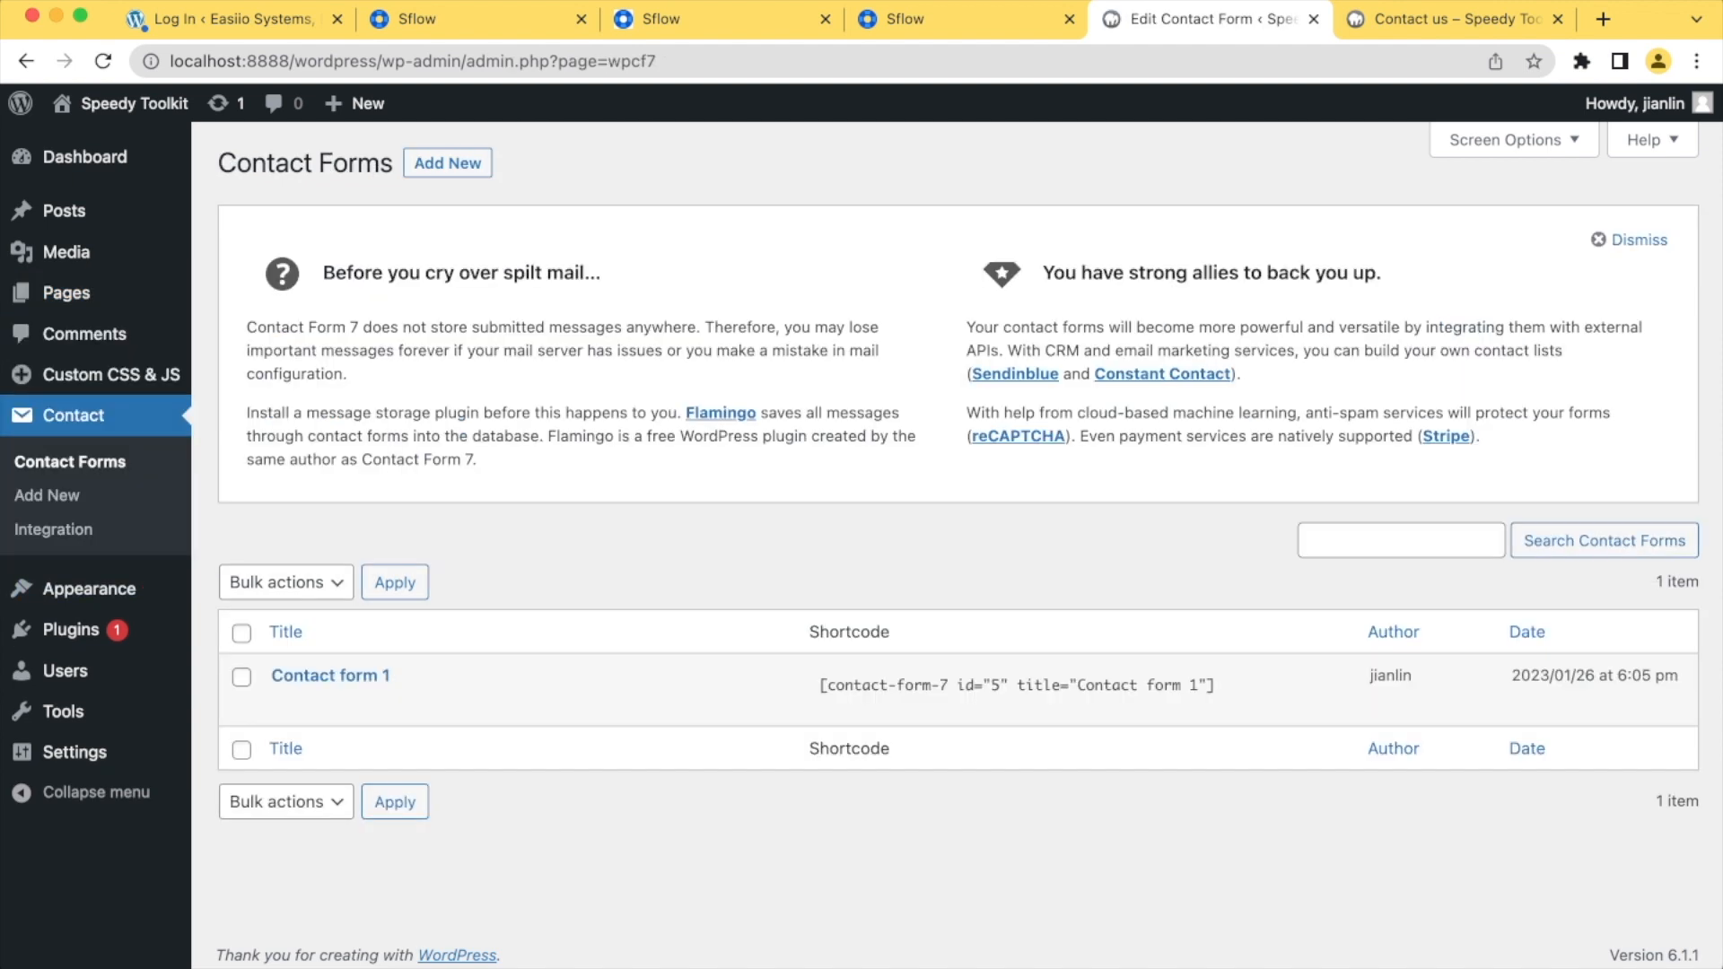
left_click(330, 675)
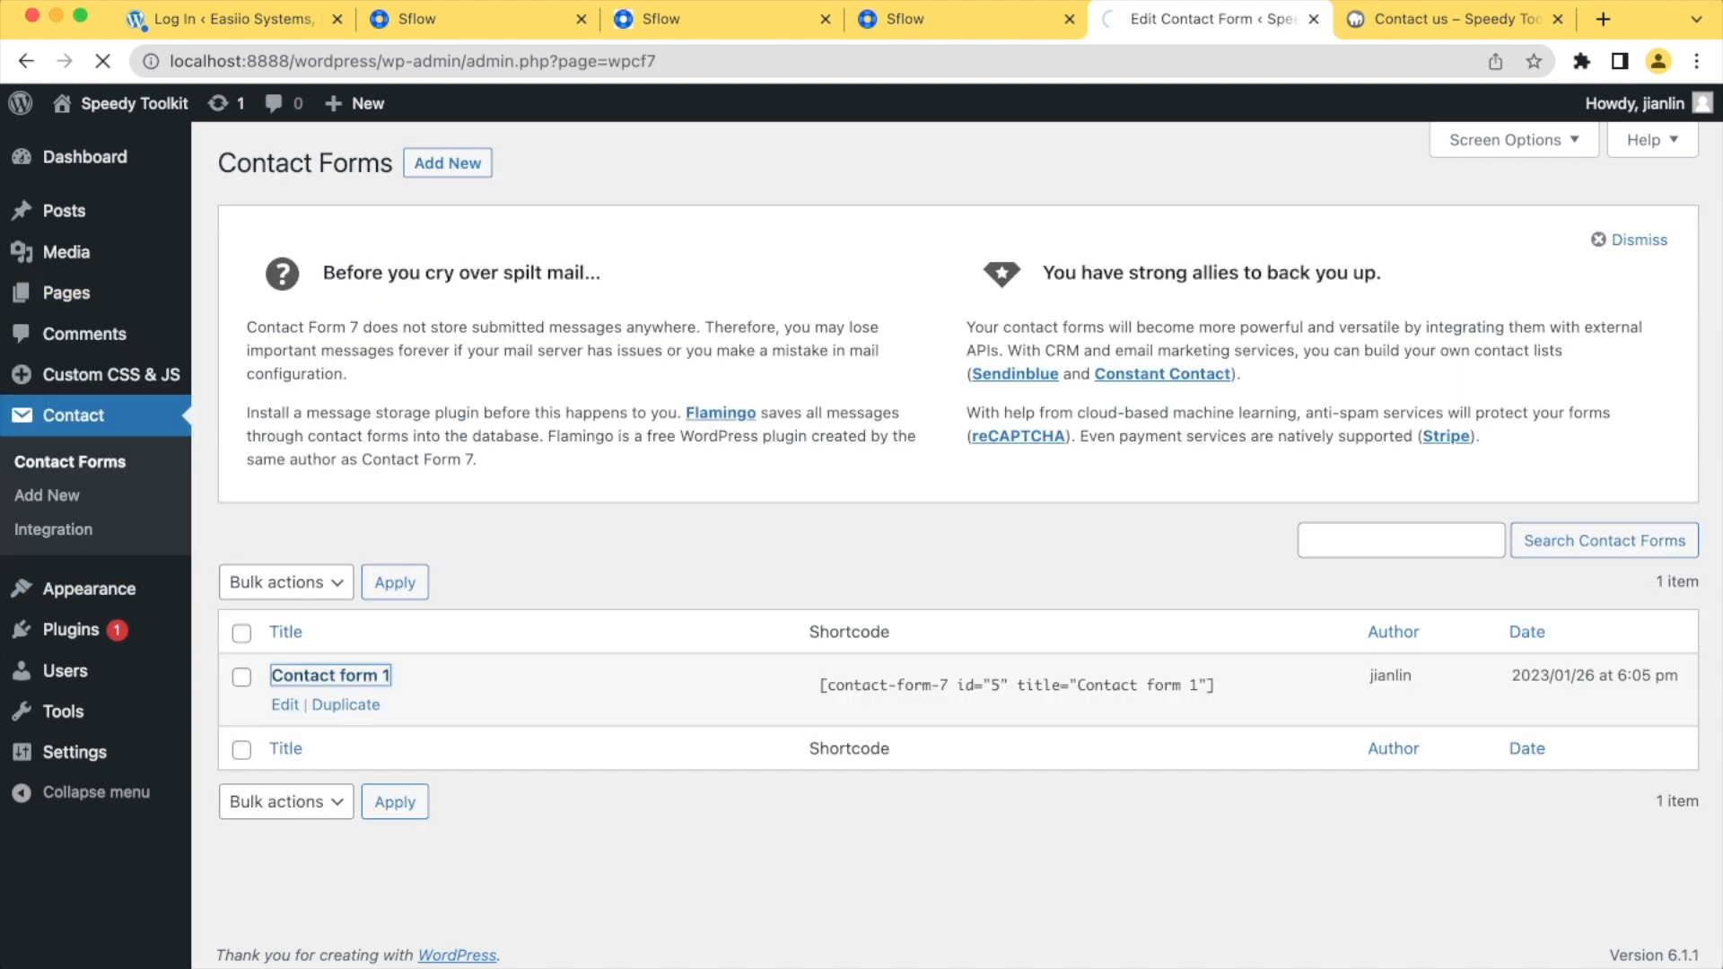
scroll(777, 546, "down", 5)
scroll(777, 546, "up", 3)
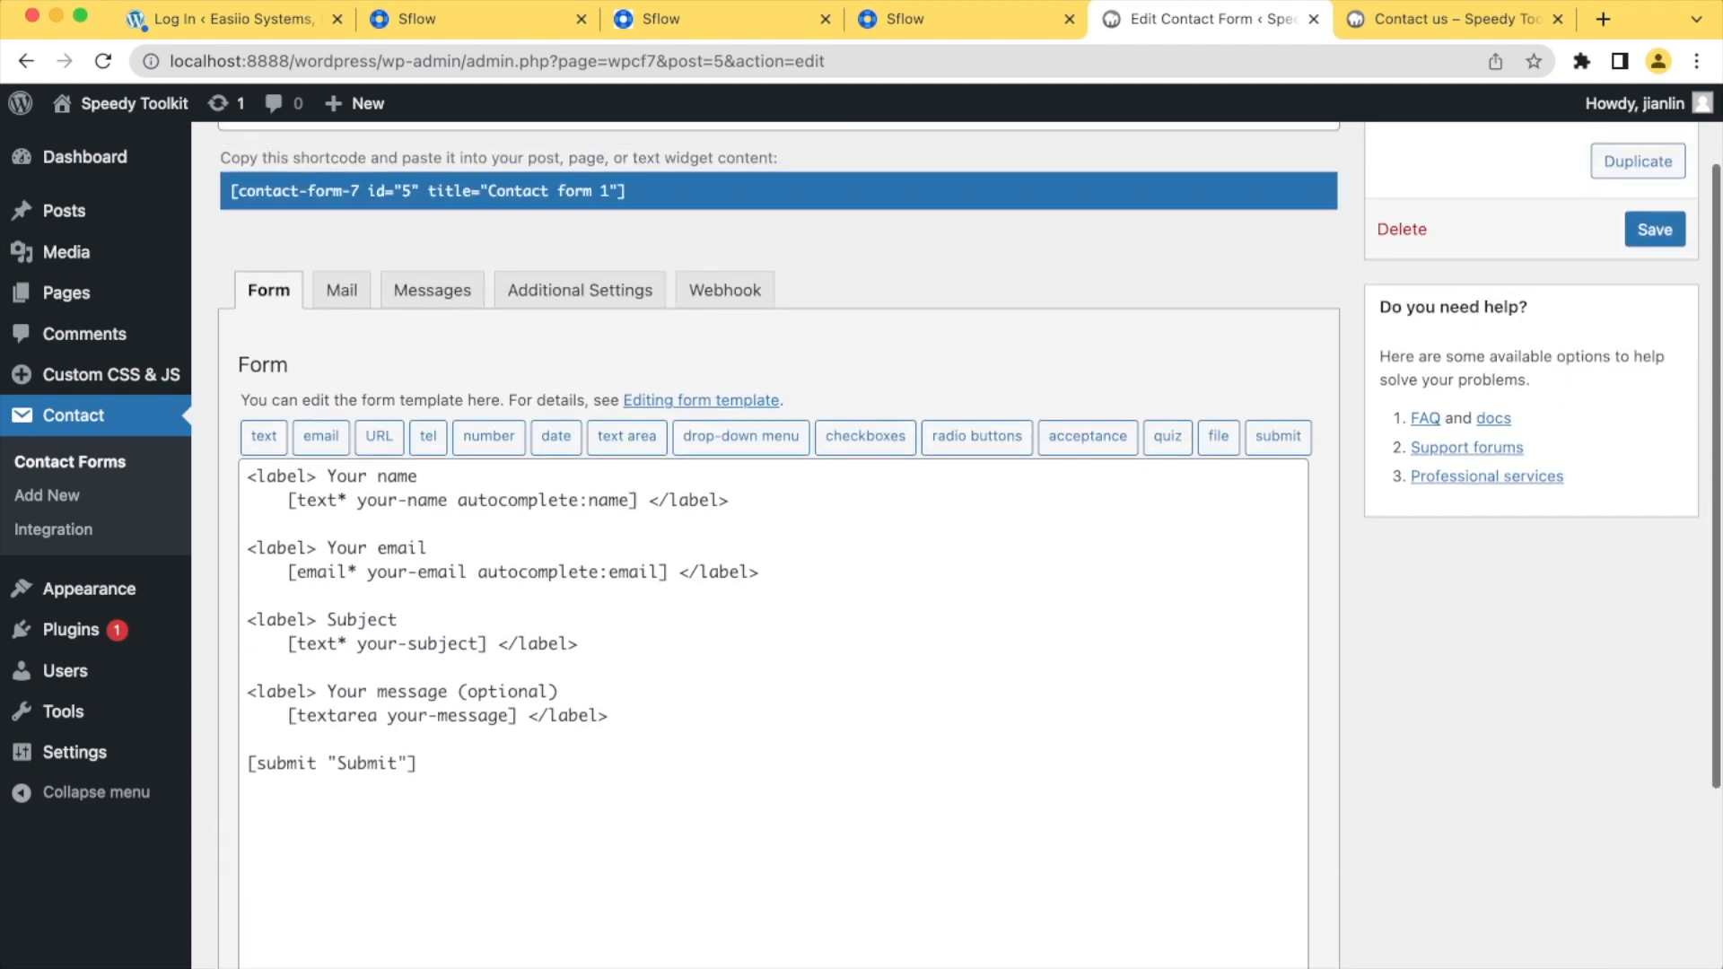
left_click(724, 290)
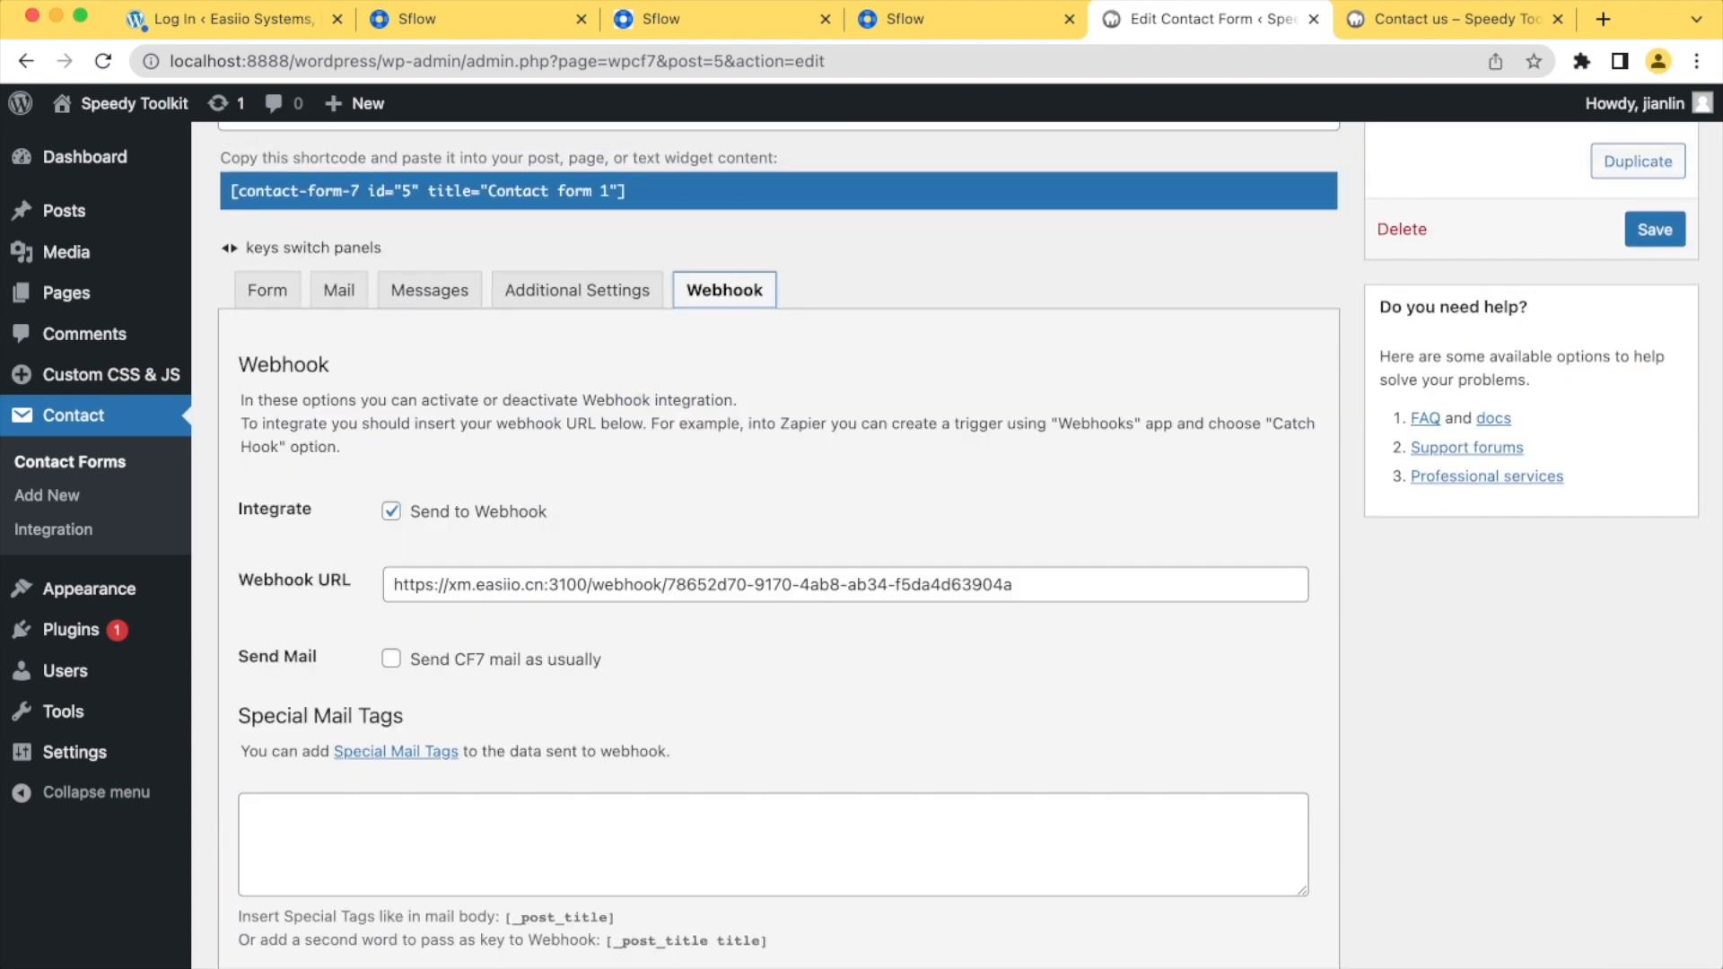
Review Contact form 1's webhook integration options, webhook URL and the form data sent to the webhook
scroll(777, 545, "down", 1)
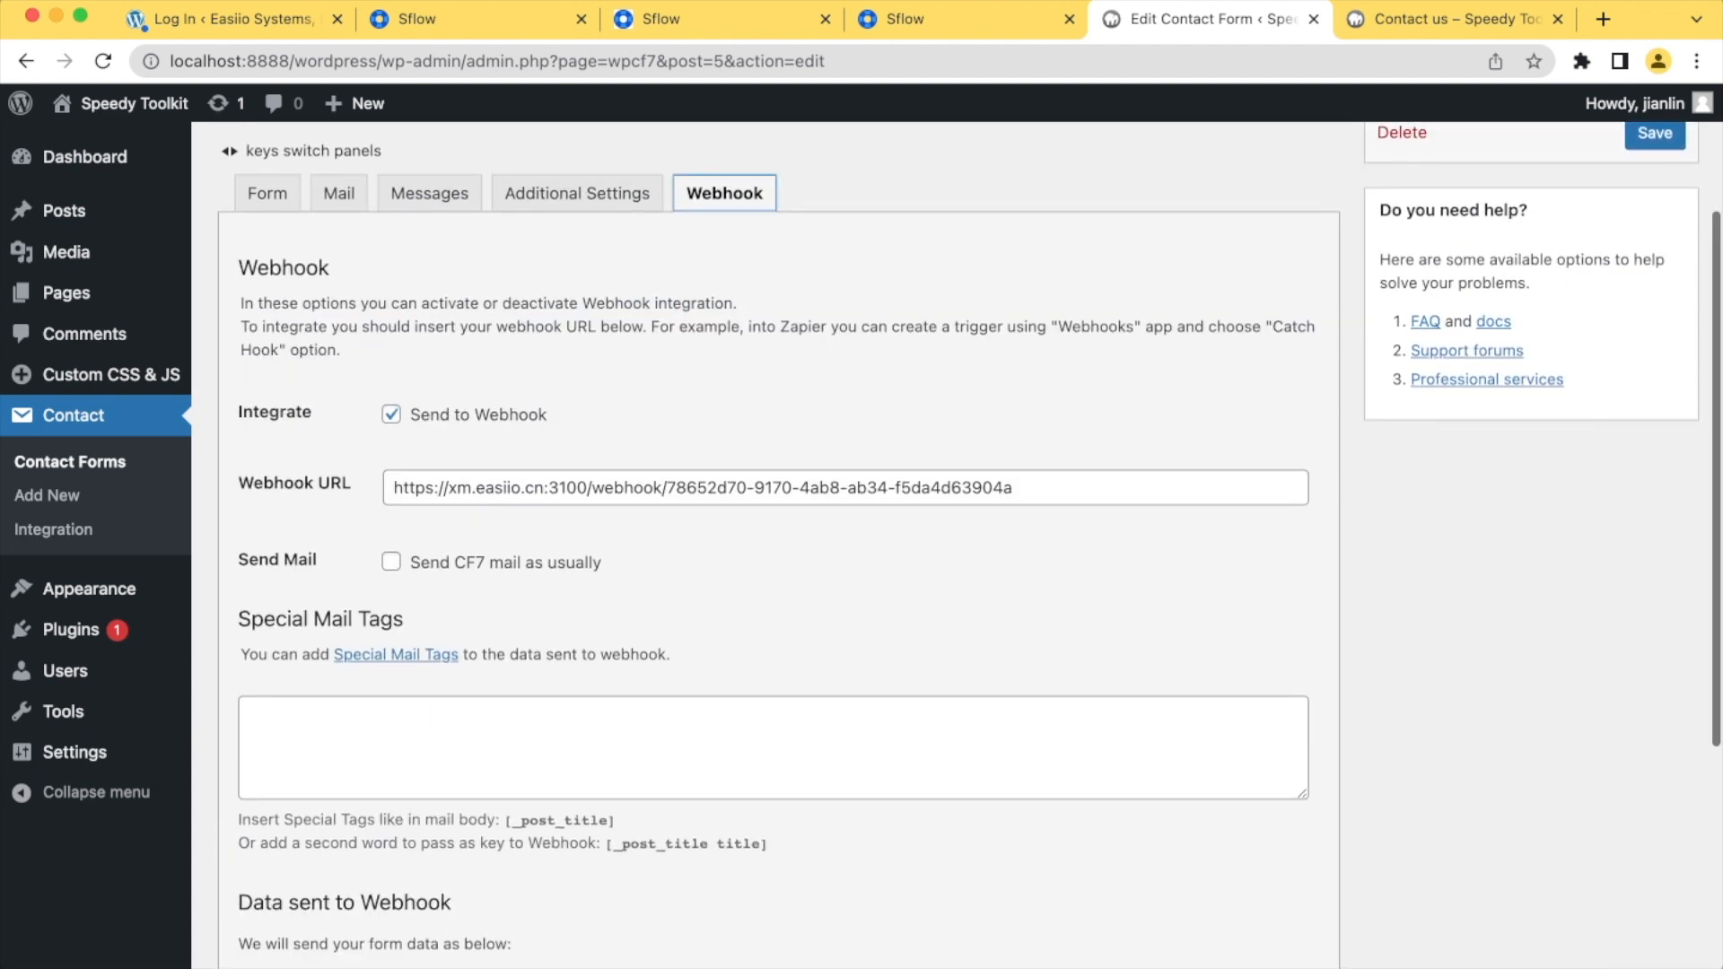
scroll(778, 546, "down", 4)
scroll(778, 546, "up", 2)
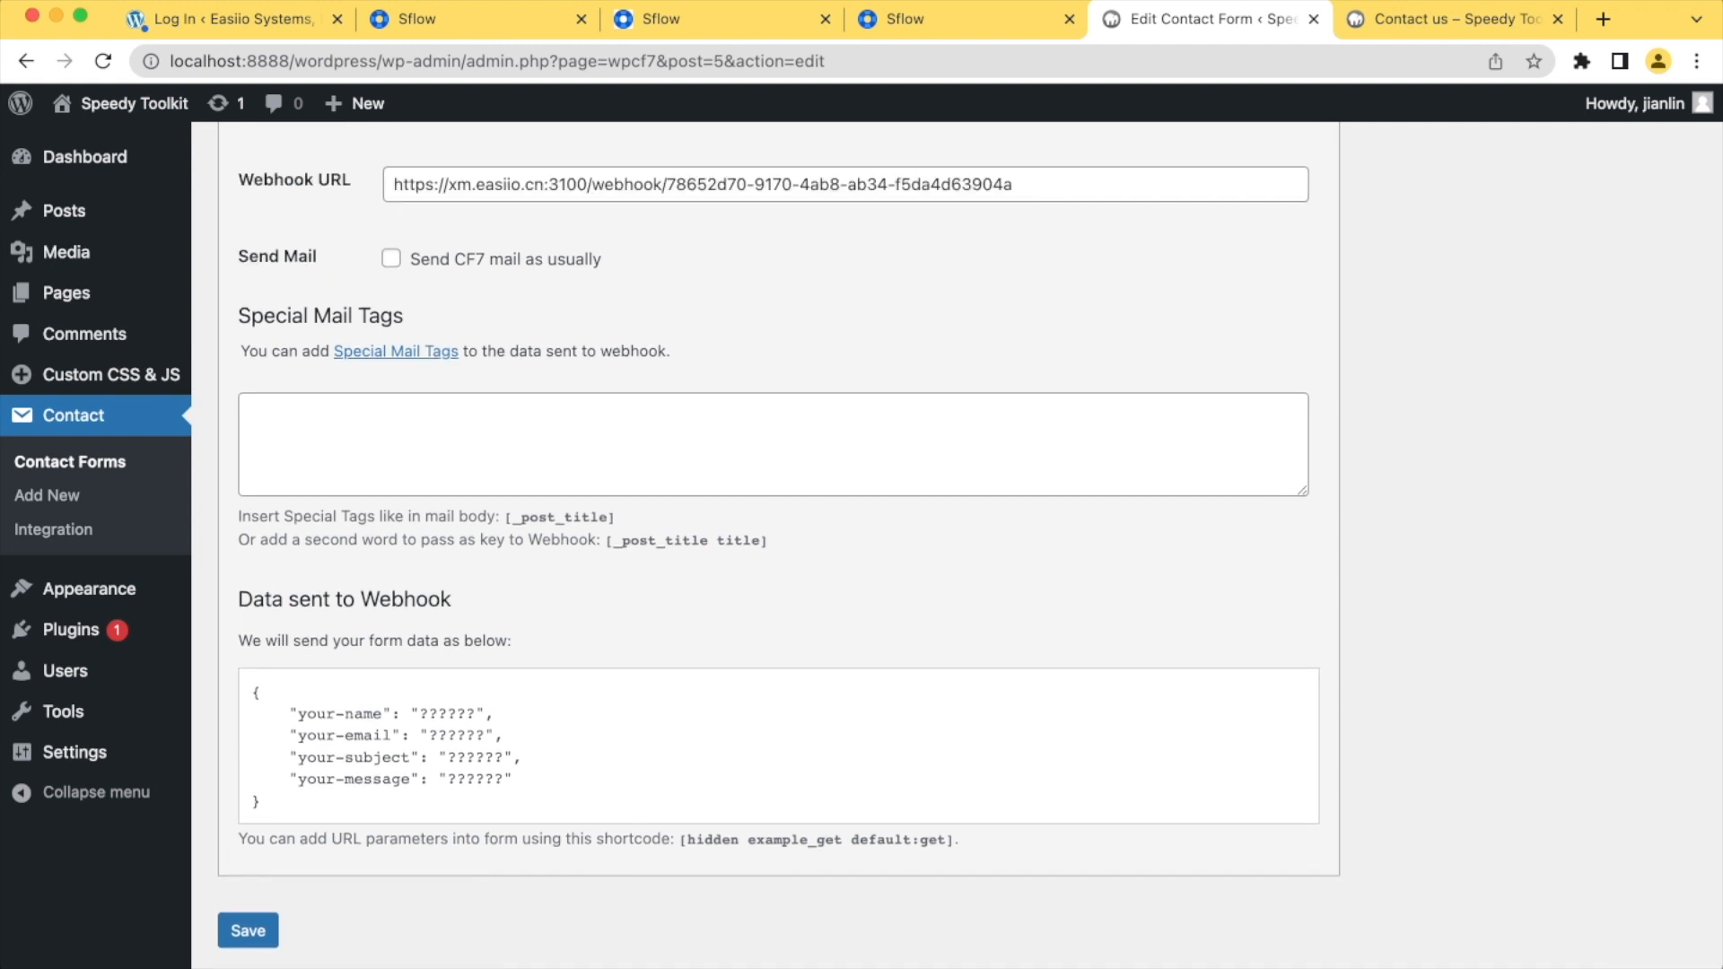
scroll(777, 546, "up", 5)
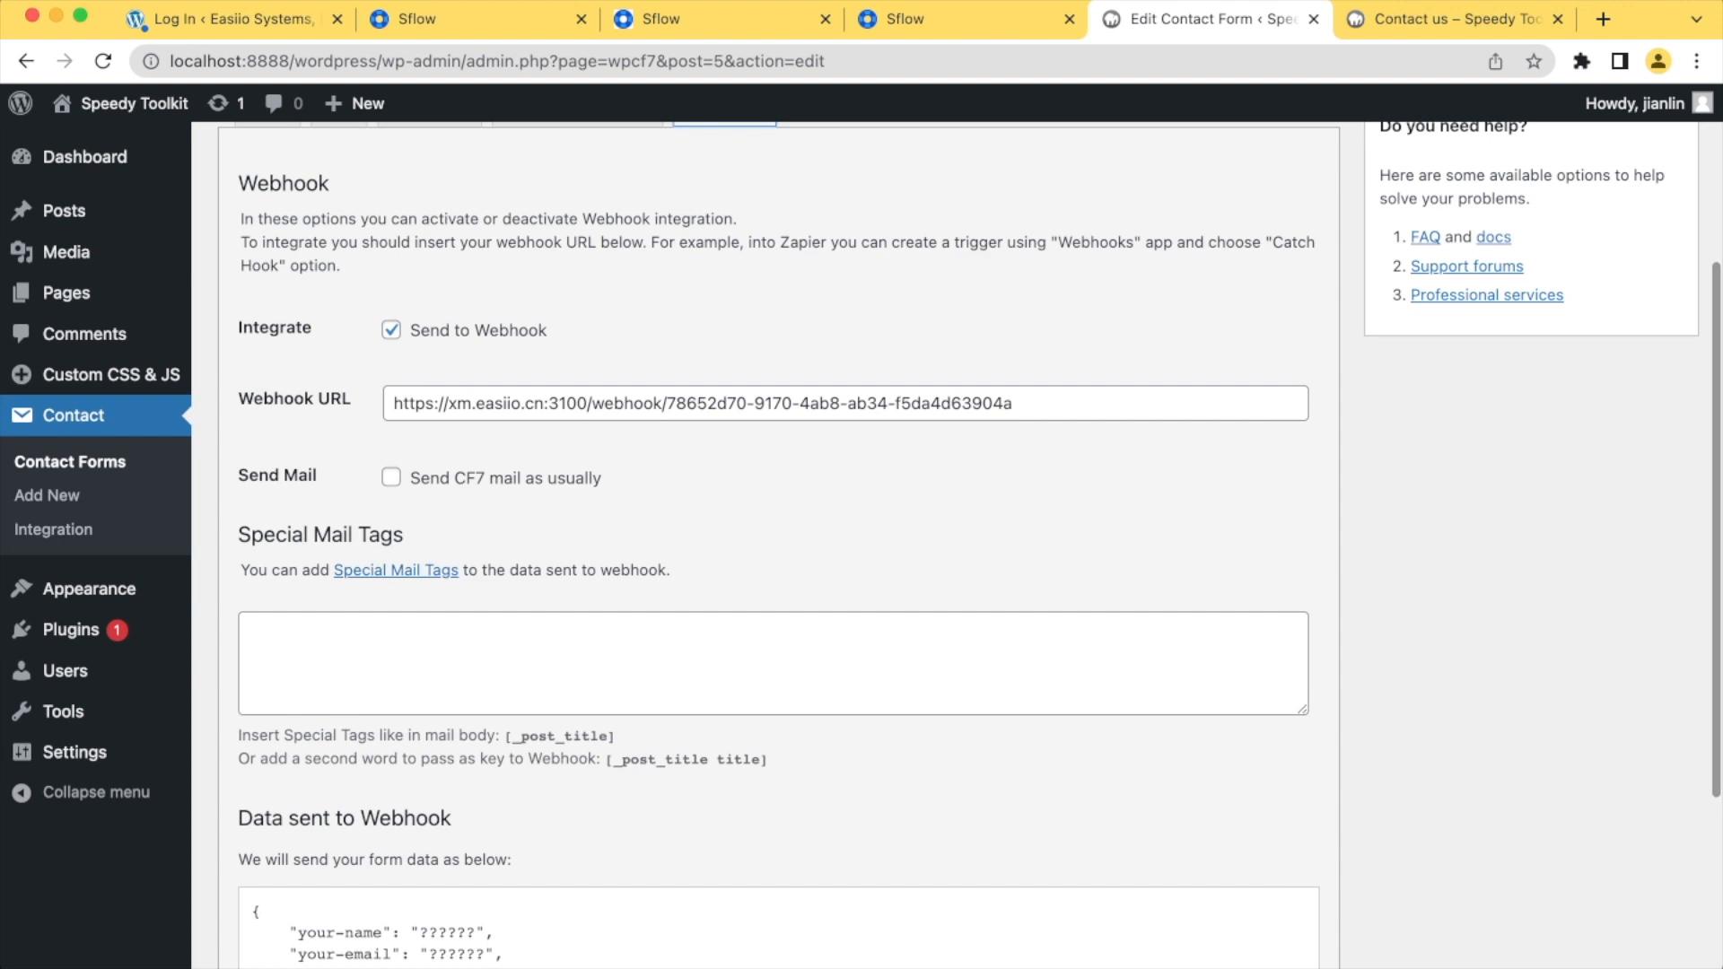
scroll(777, 546, "down", 2)
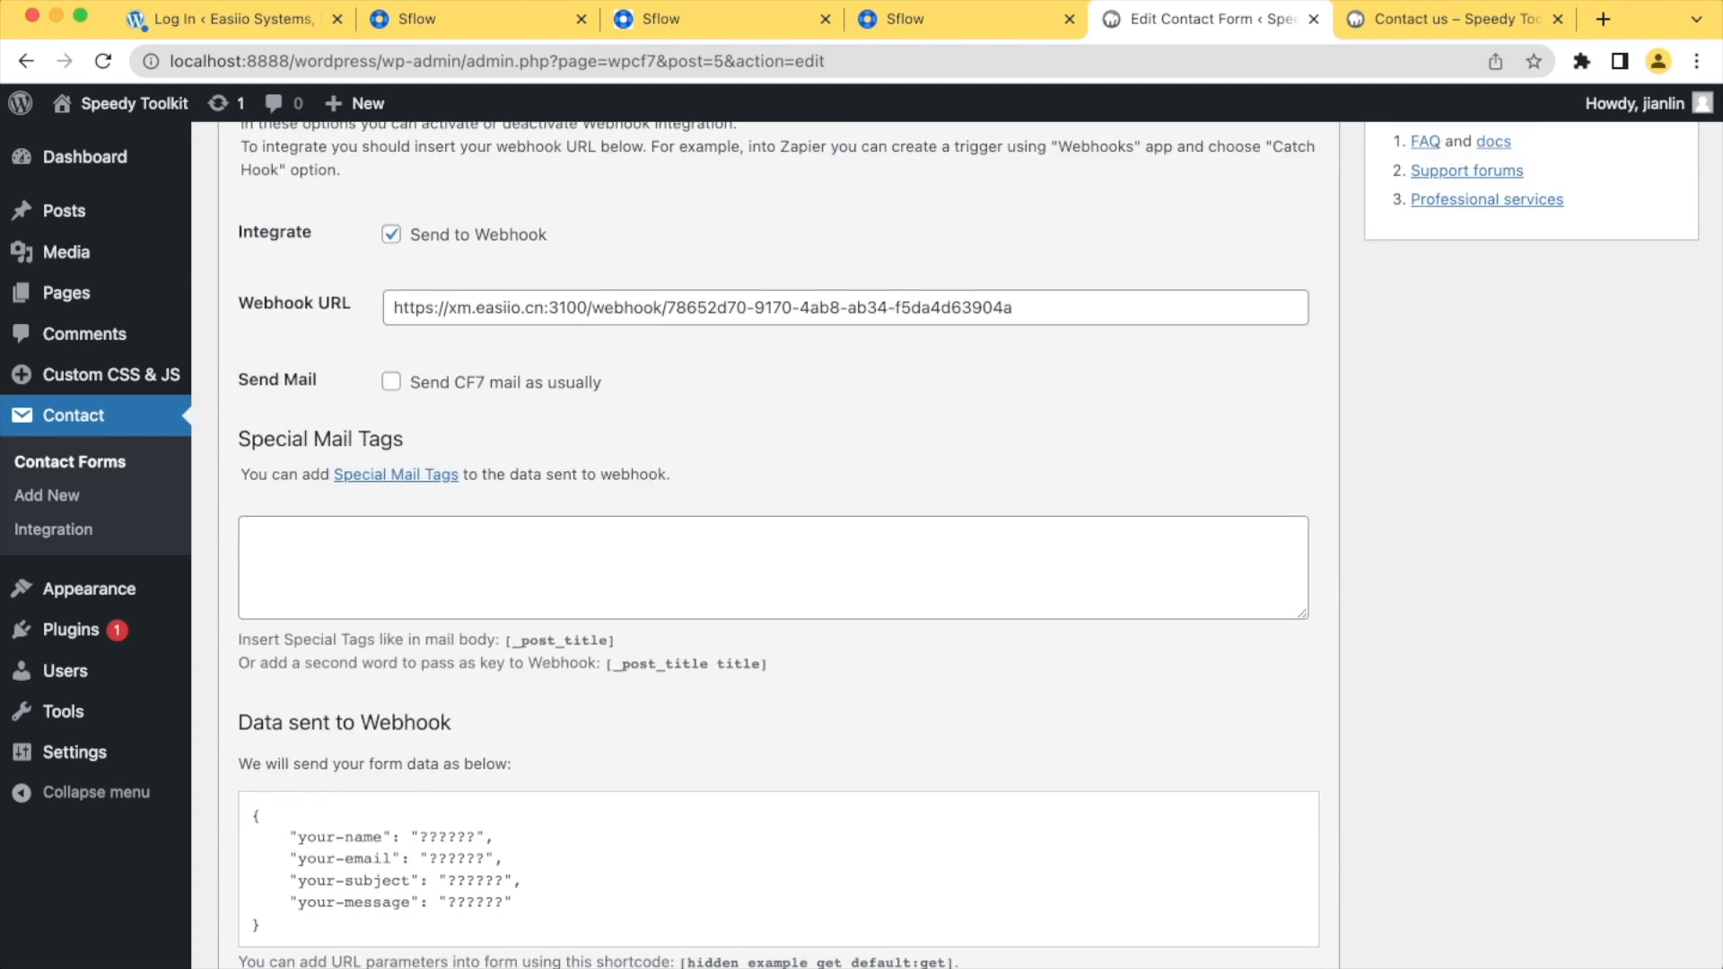
scroll(777, 546, "up", 2)
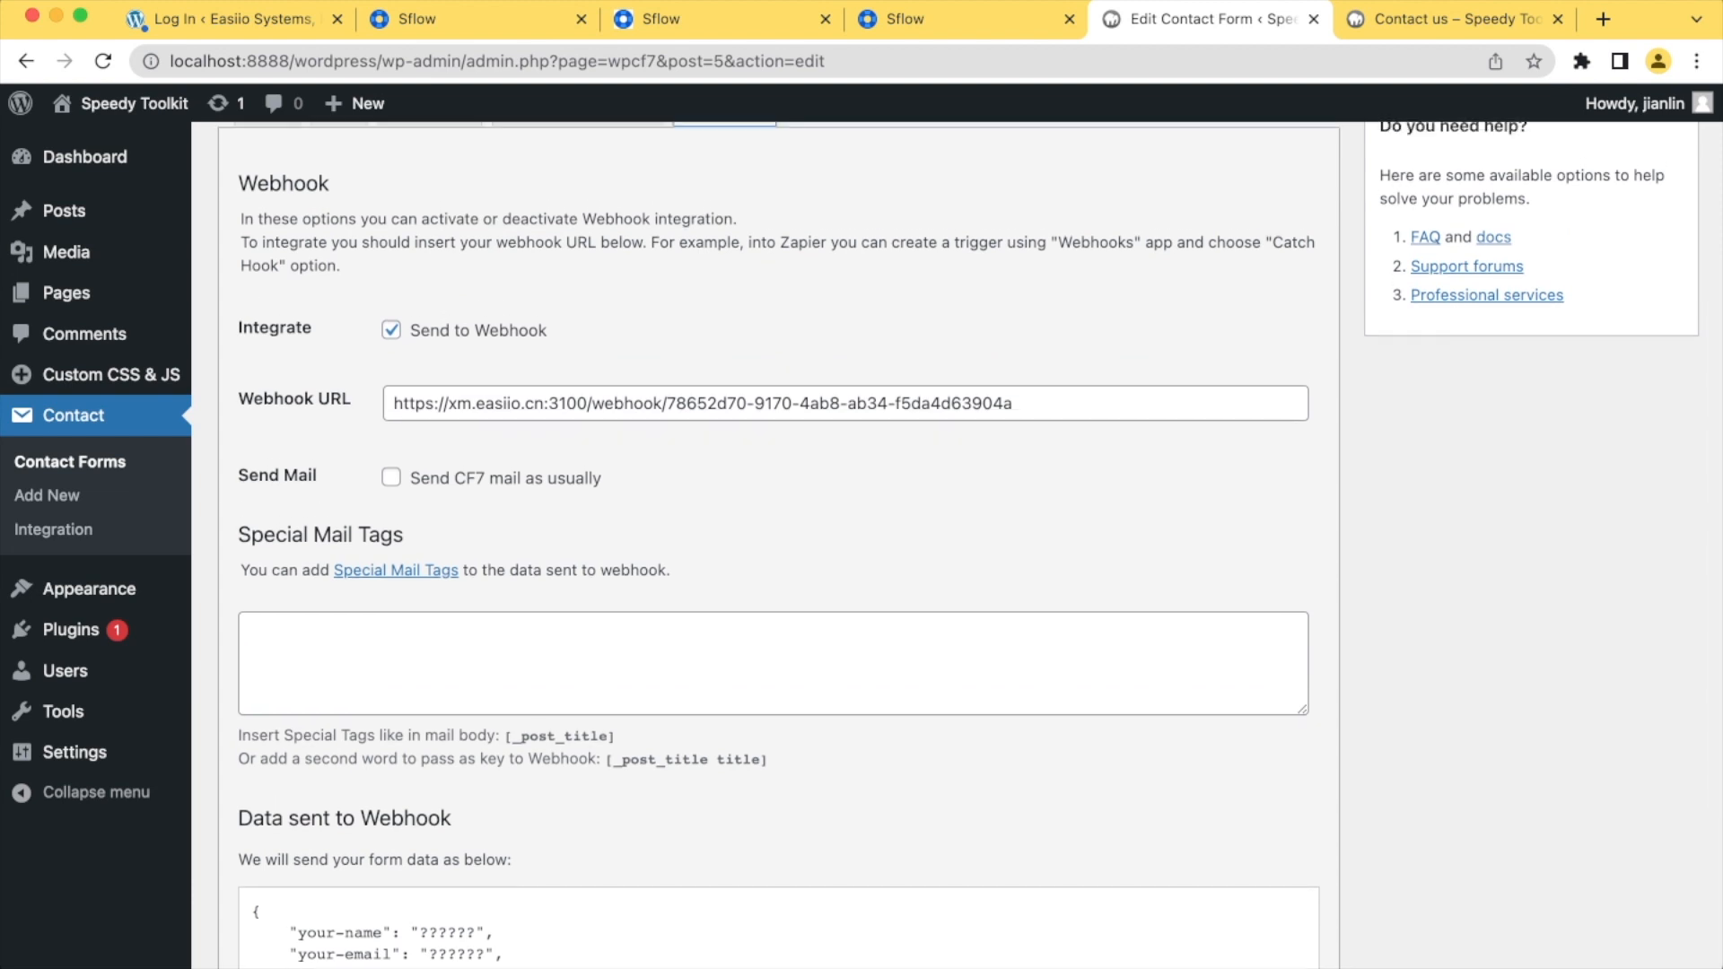
scroll(777, 545, "up", 6)
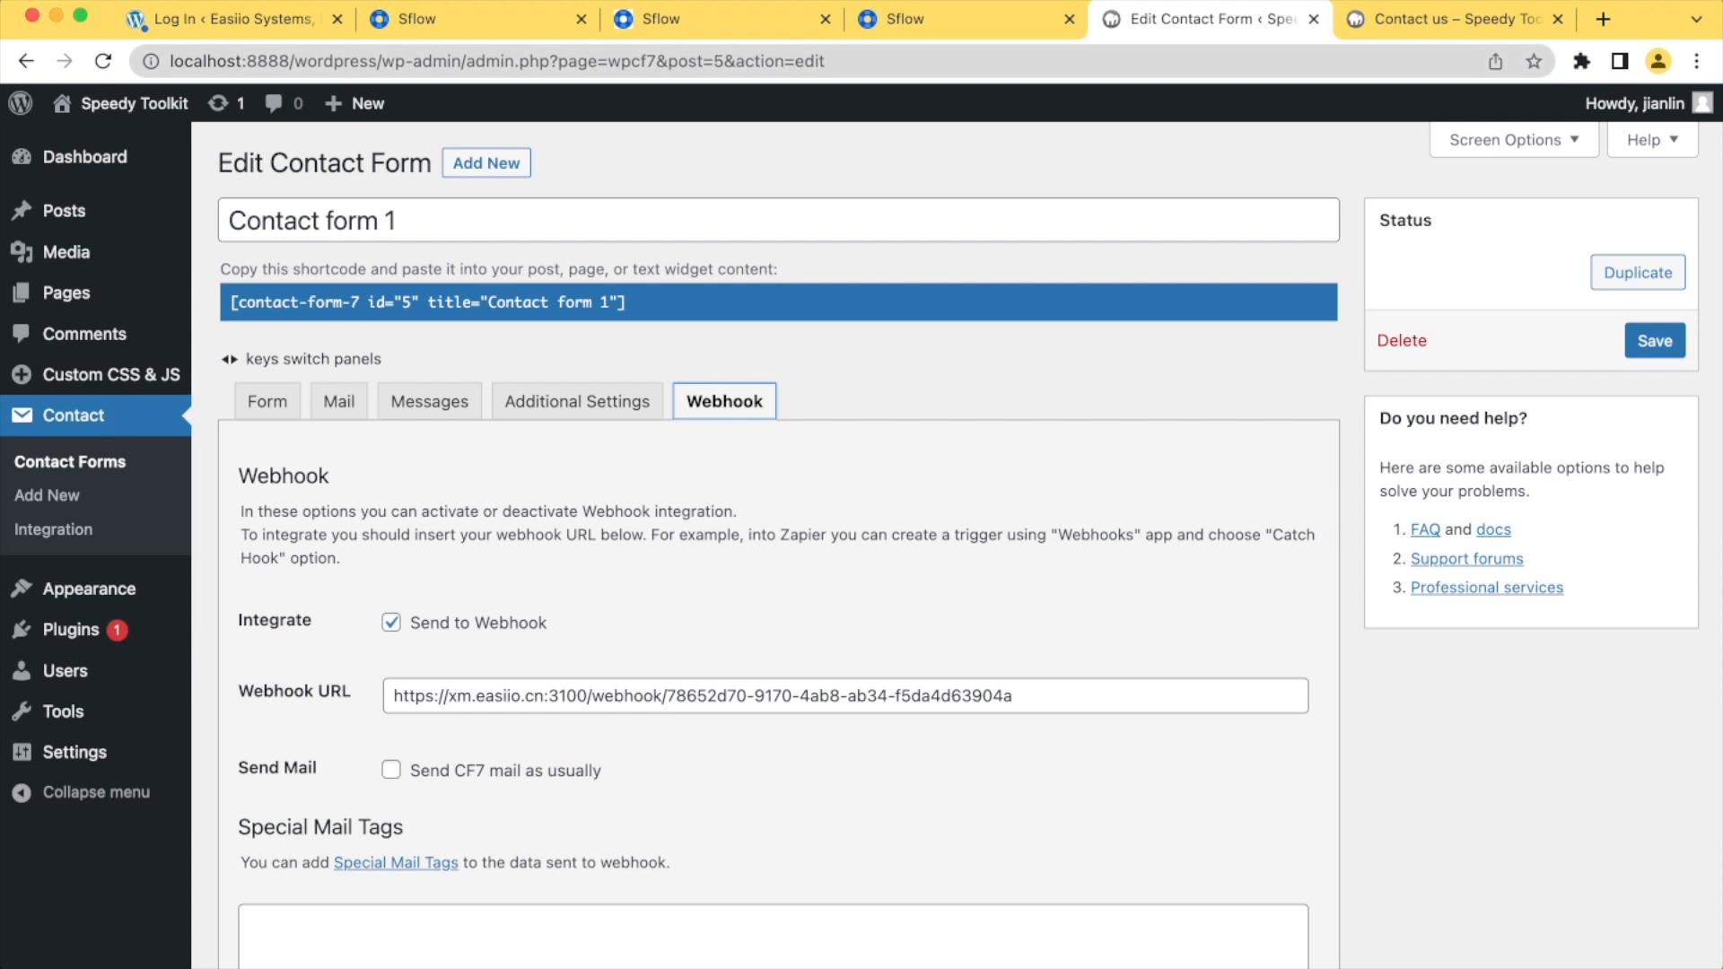
Switch to the sflow.io website and look over its home page and the free trial registration form
left_click(660, 19)
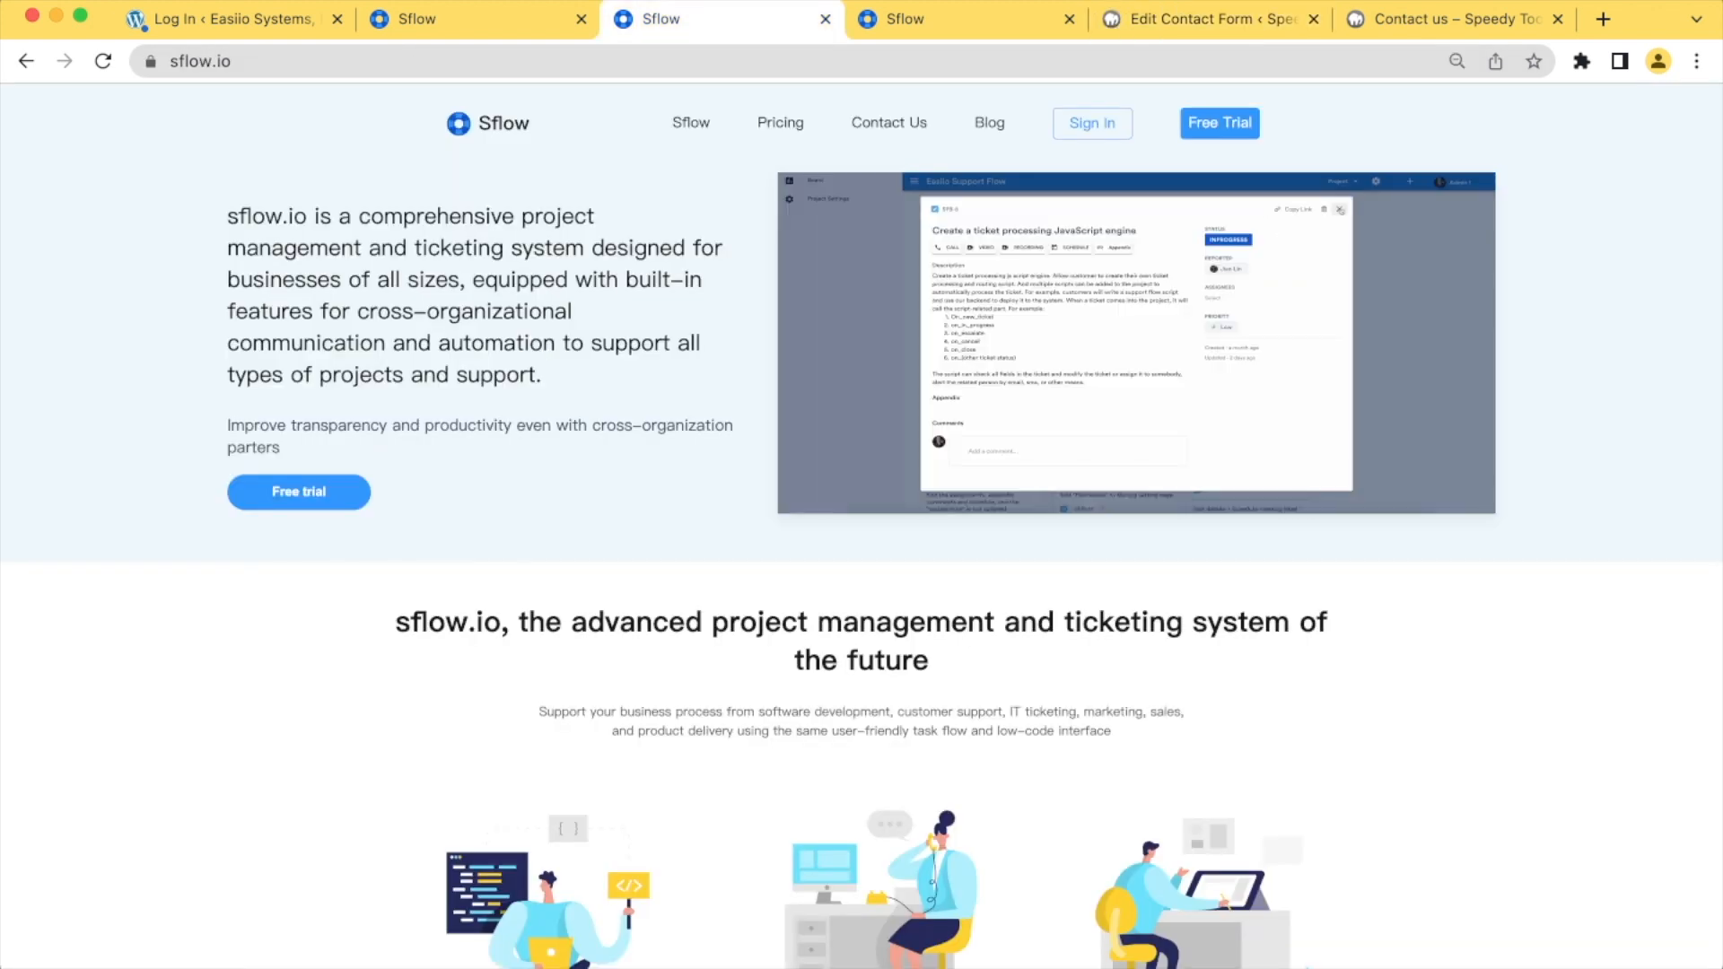
scroll(861, 528, "down", 3)
scroll(862, 528, "up", 3)
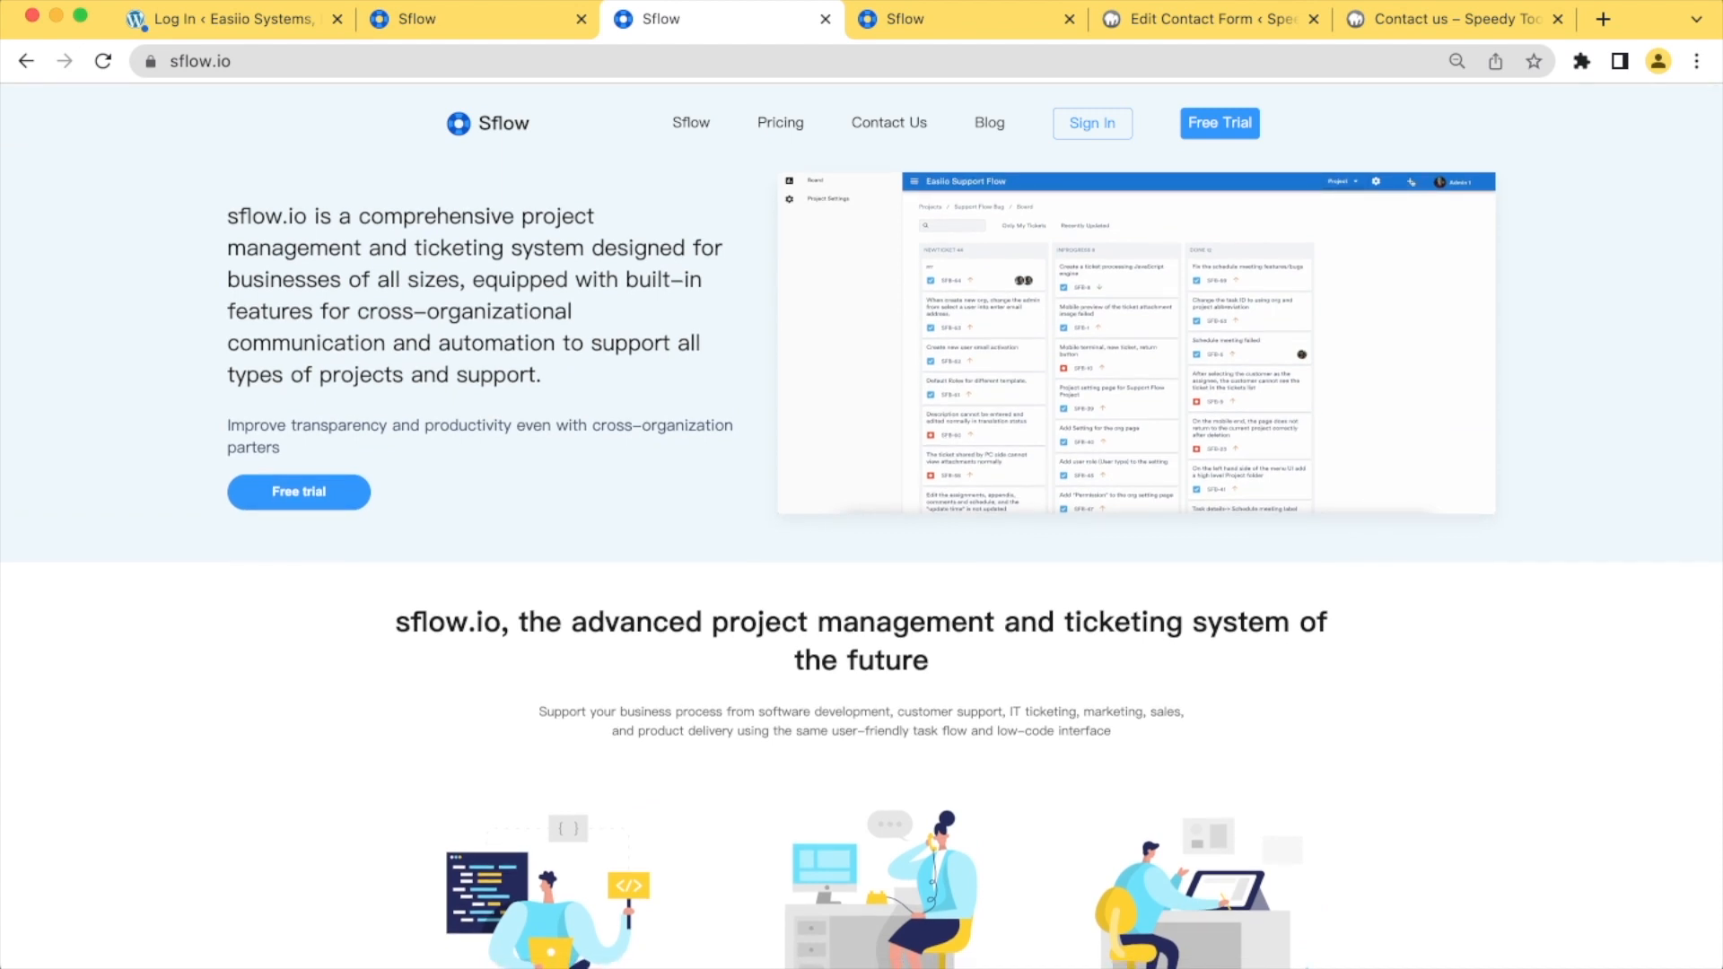
scroll(862, 528, "down", 2)
scroll(862, 528, "up", 2)
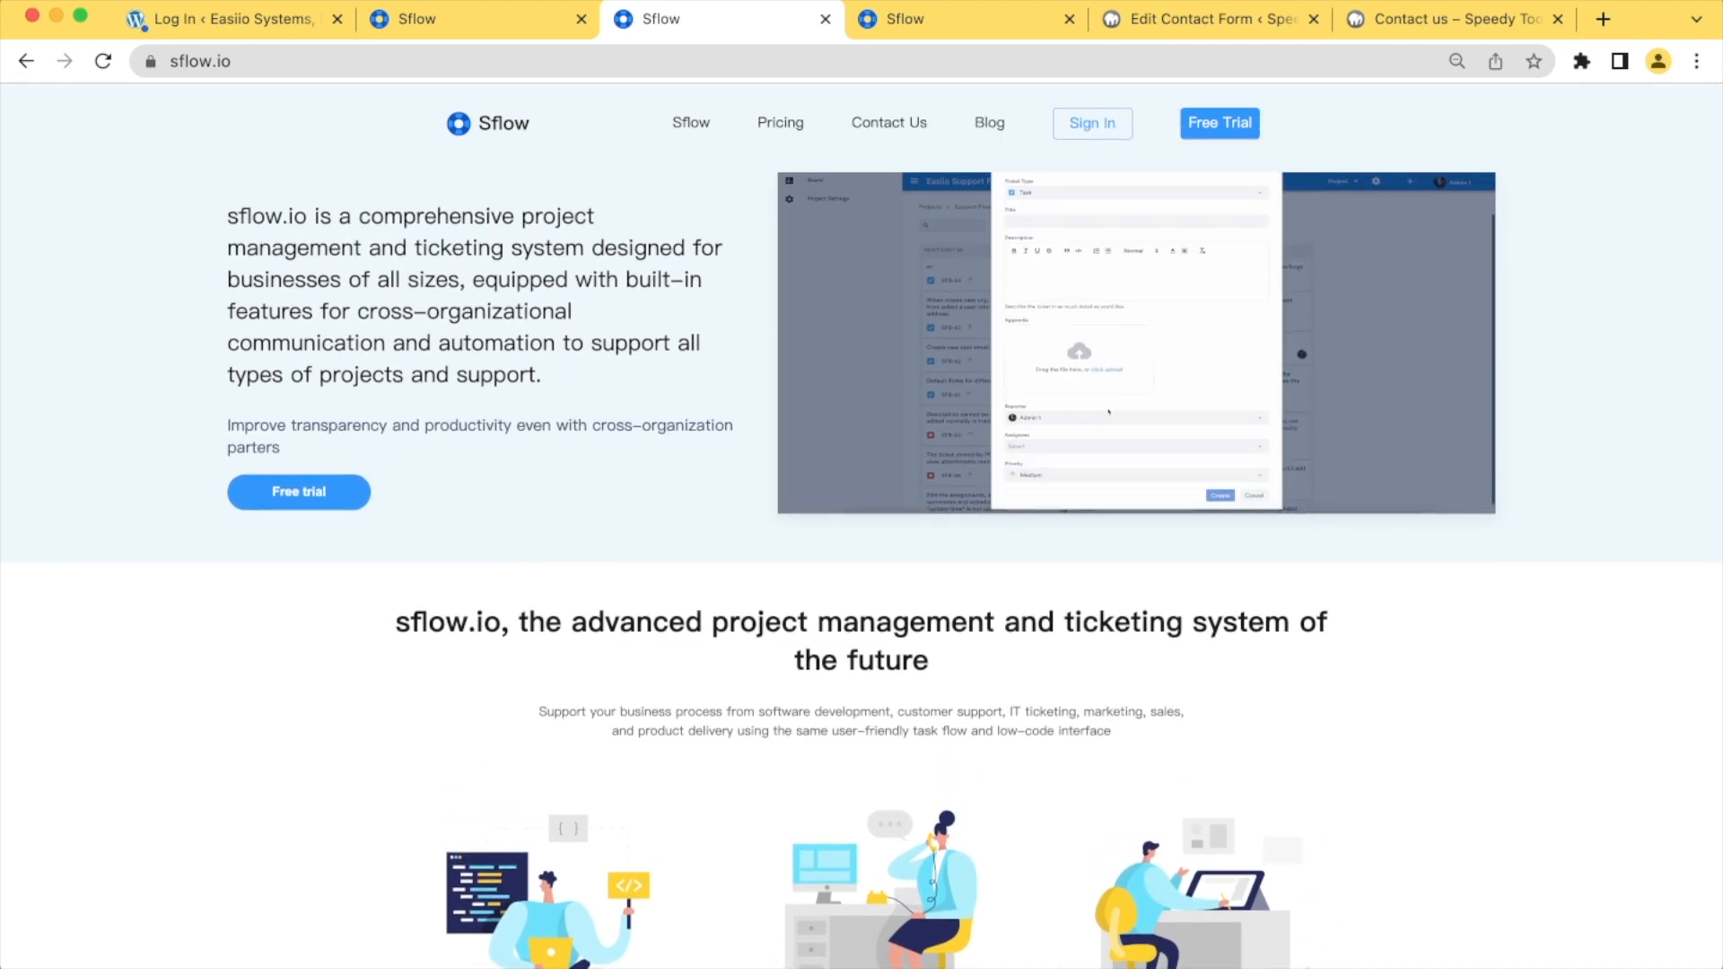
scroll(861, 528, "down", 3)
scroll(862, 528, "down", 6)
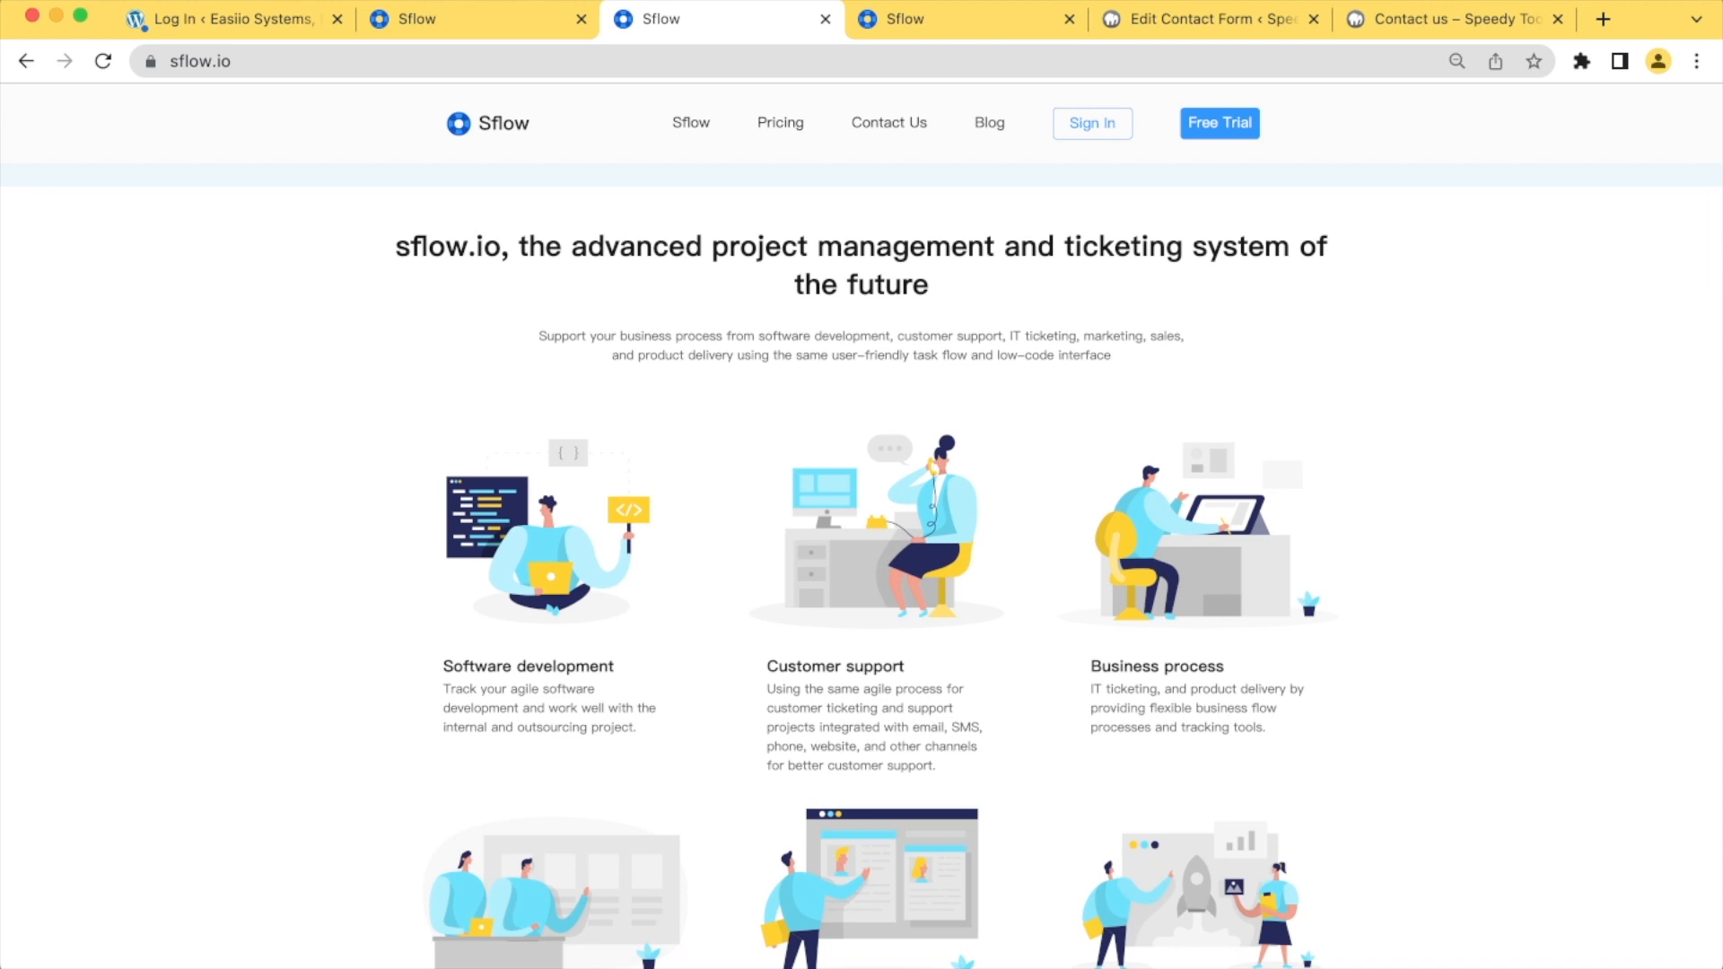
scroll(861, 528, "down", 5)
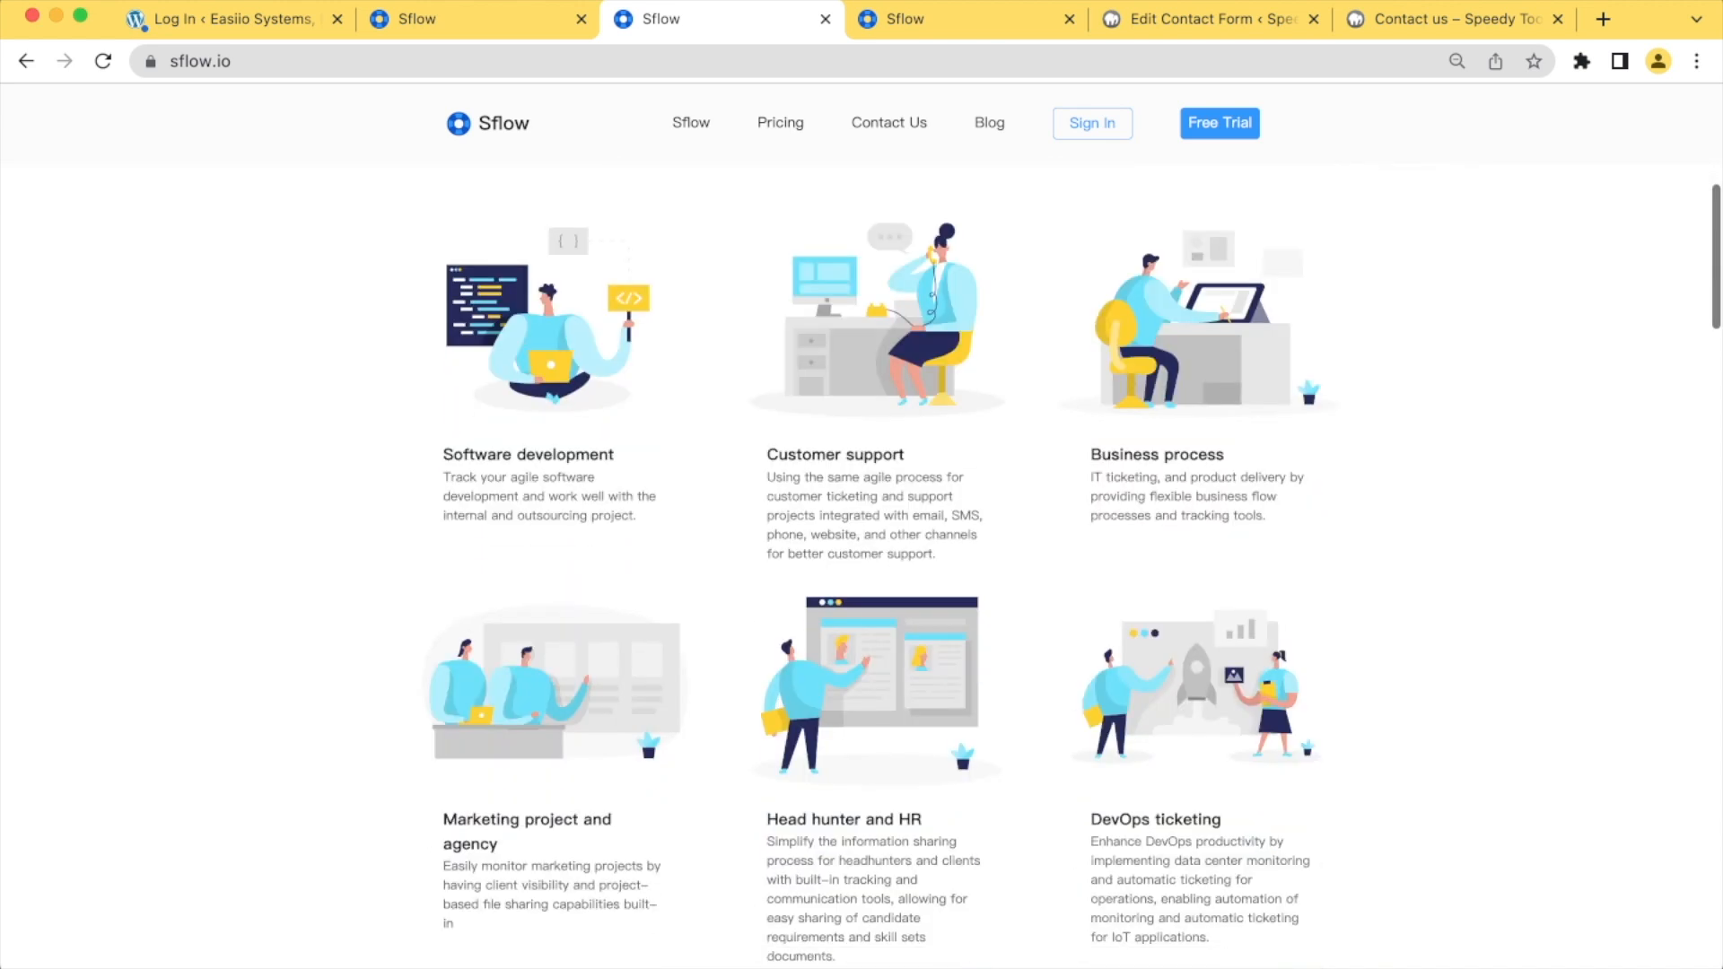
scroll(861, 528, "up", 13)
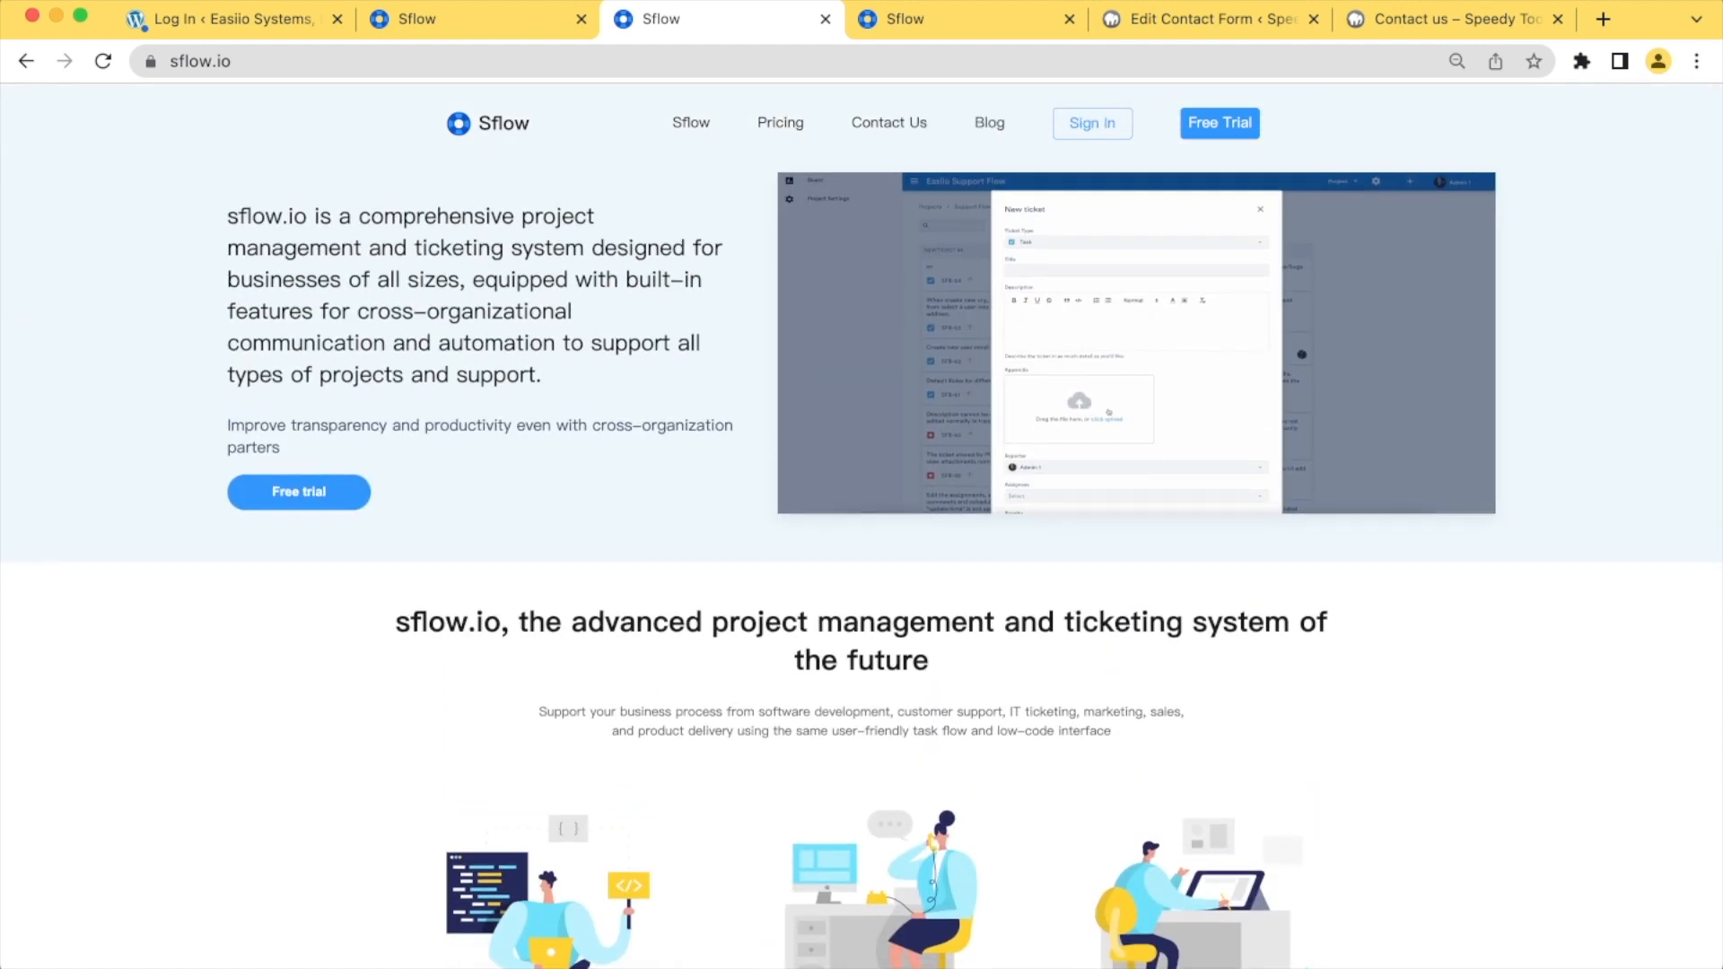
scroll(862, 527, "down", 1)
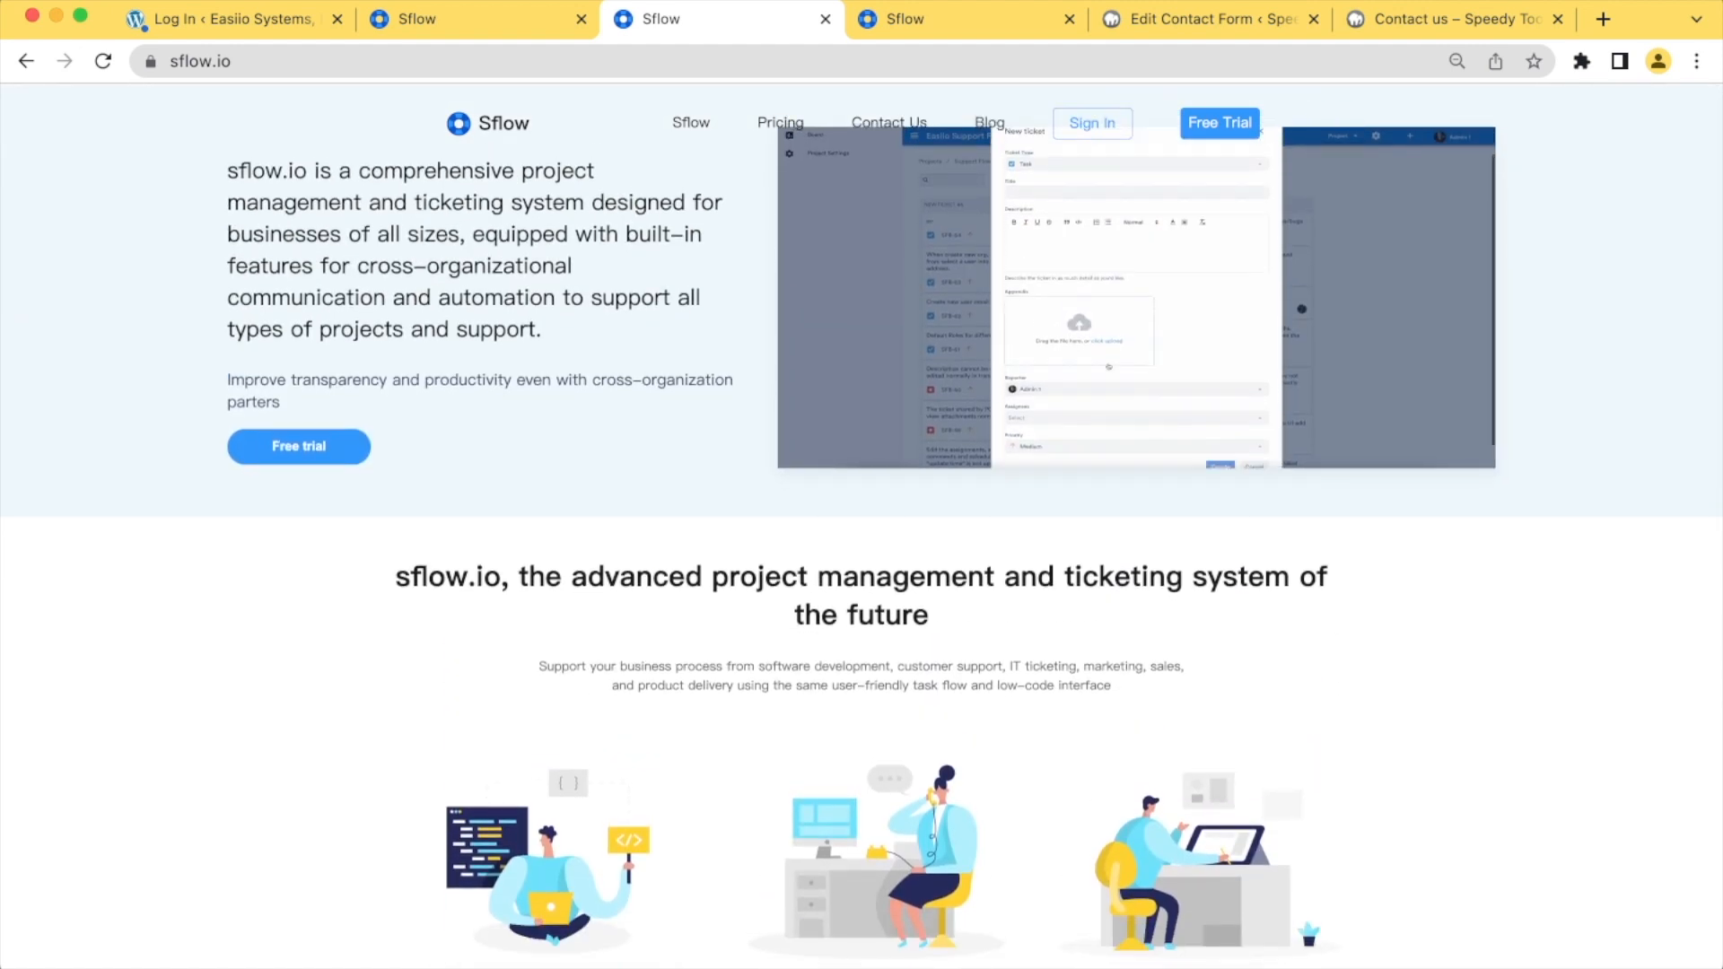
scroll(862, 528, "up", 1)
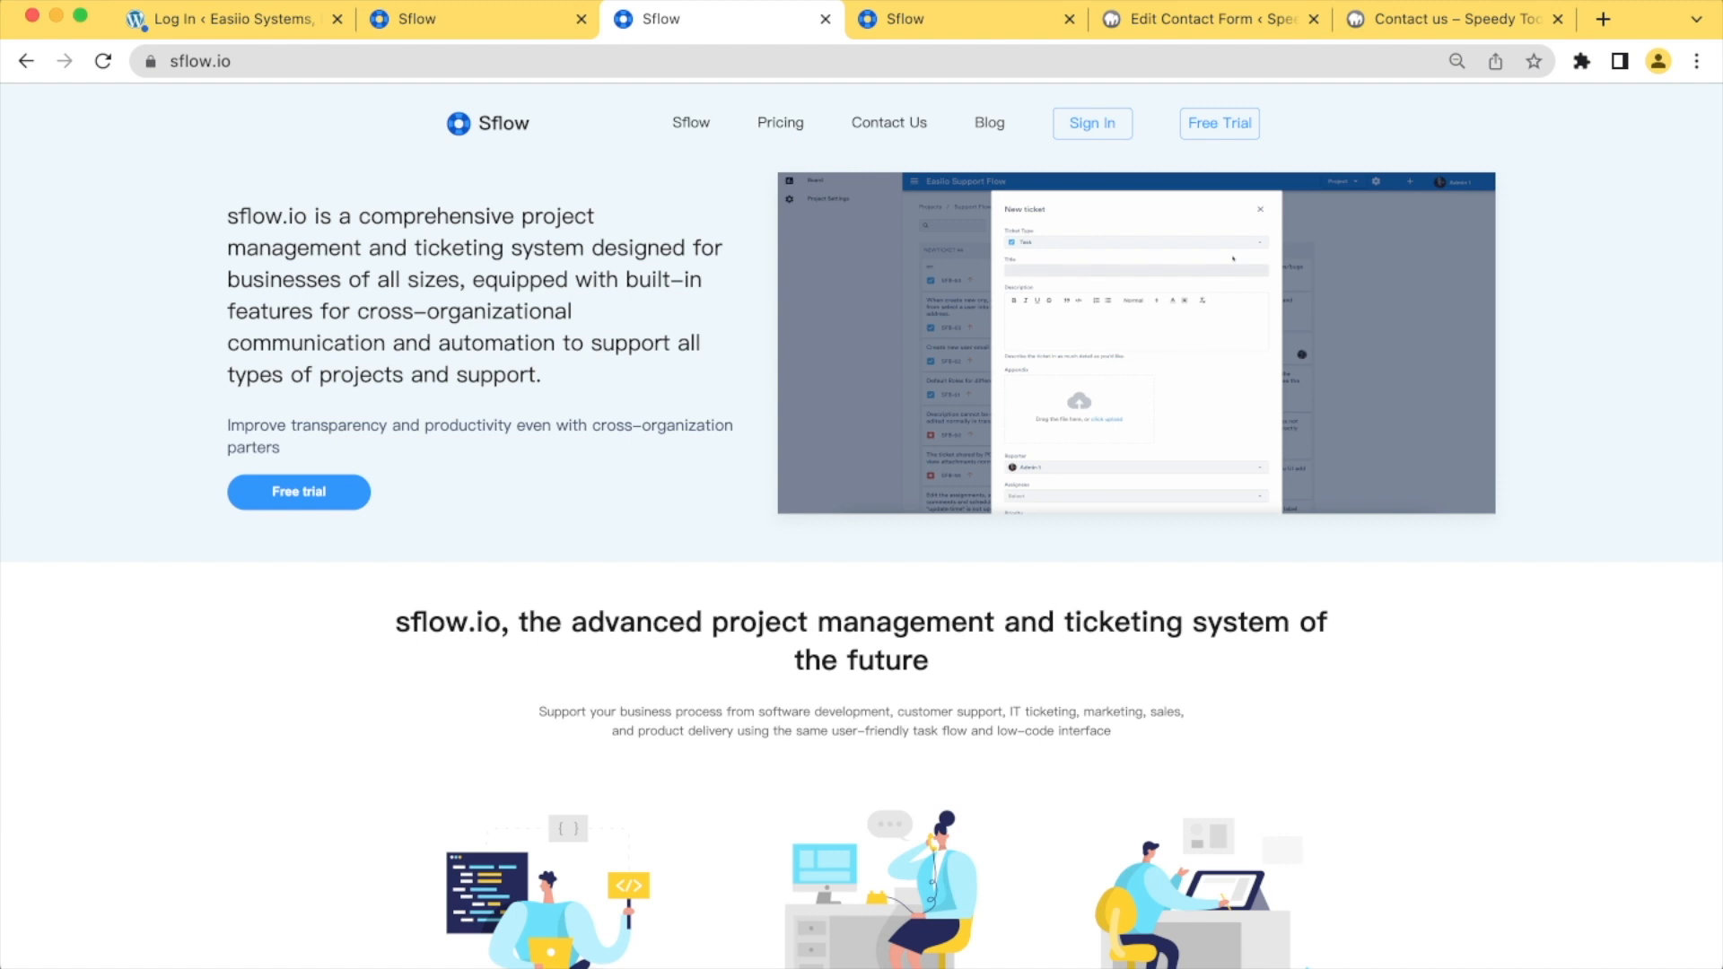
left_click(299, 491)
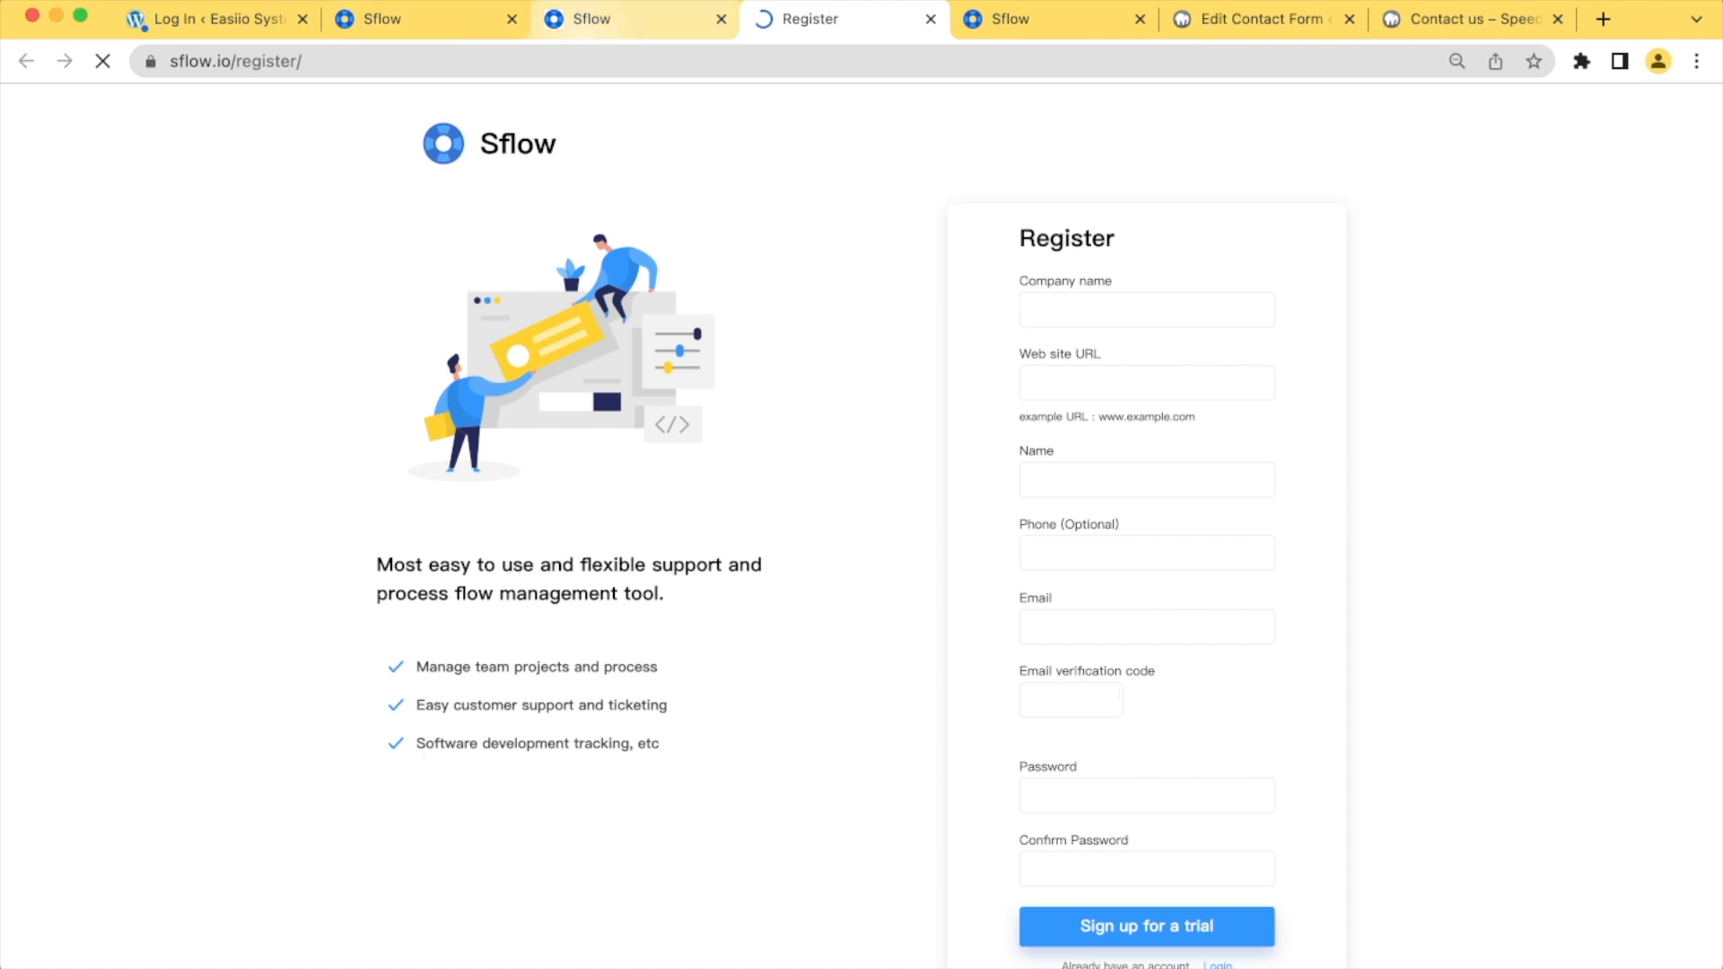
left_click(635, 19)
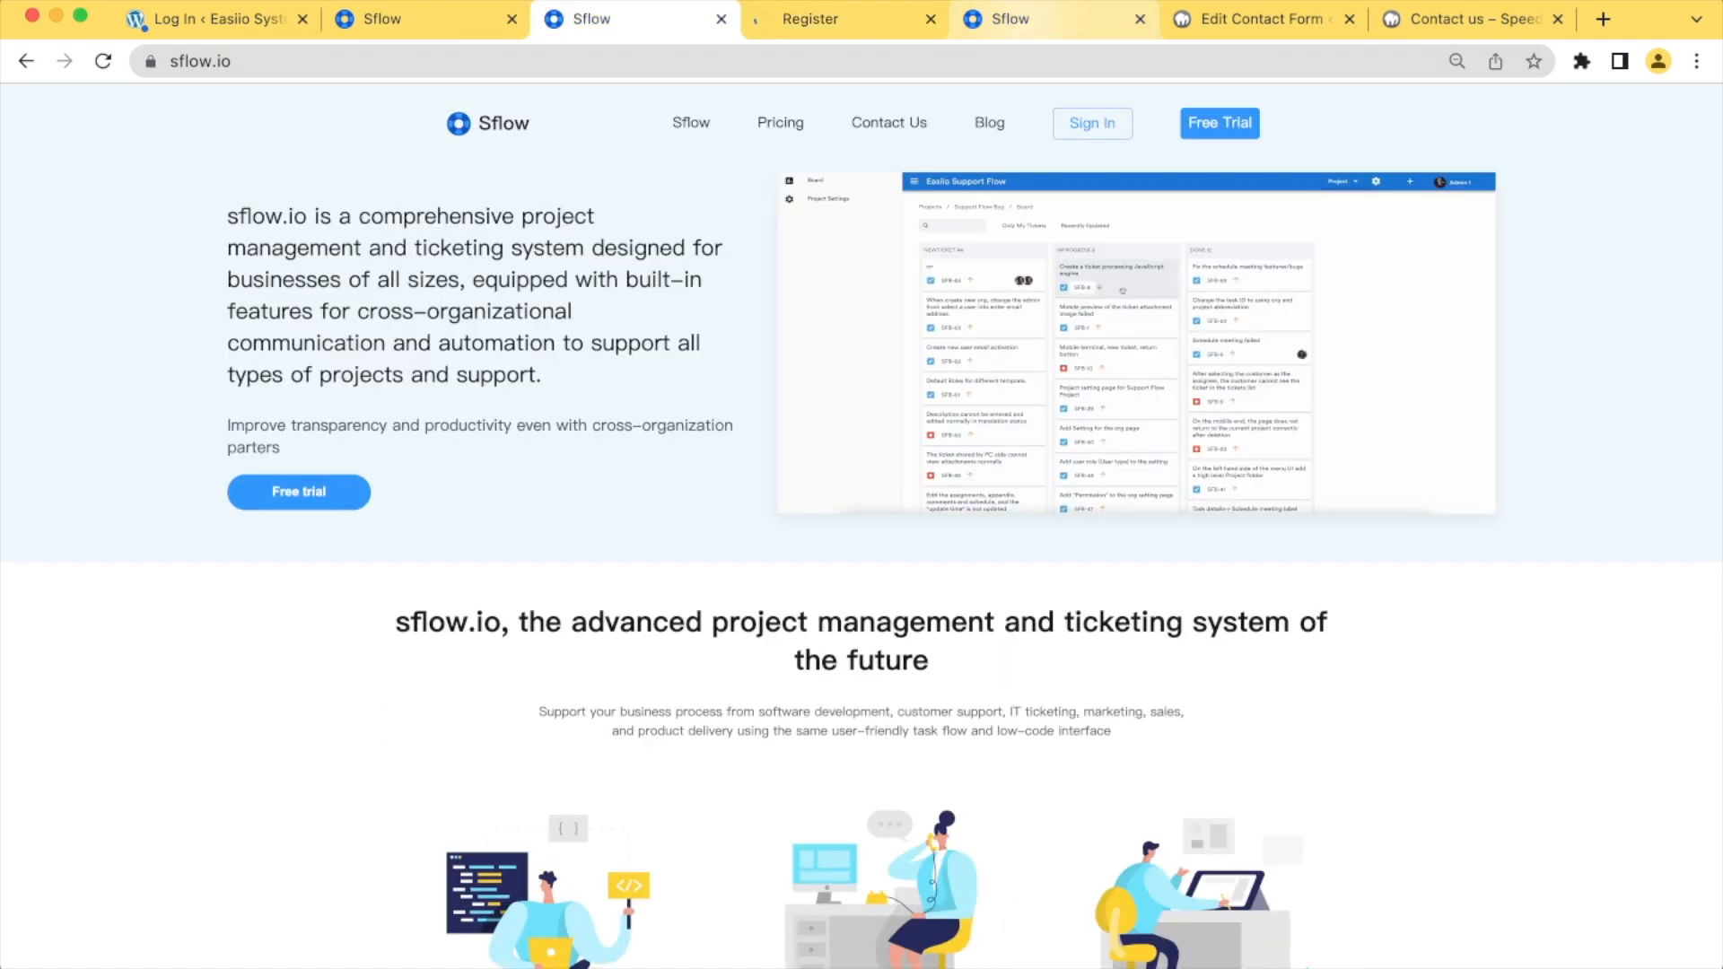
In Sflow, open the test project's automation apps in its development area and add a new automation app
left_click(1032, 19)
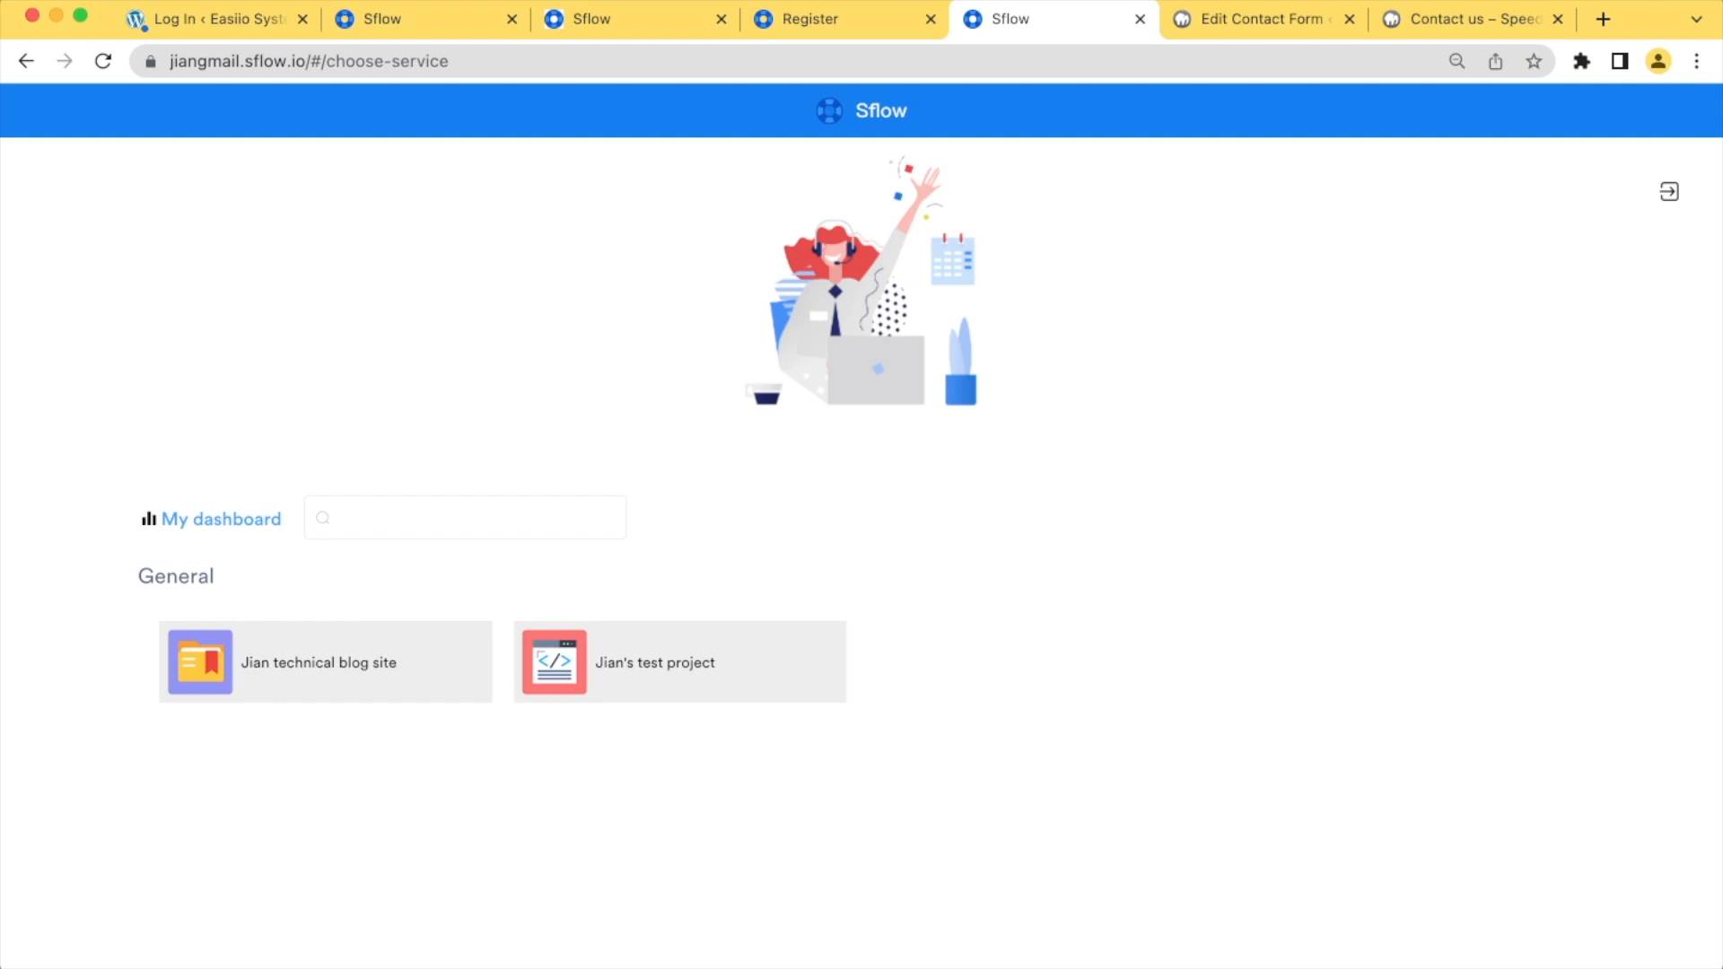
left_click(680, 663)
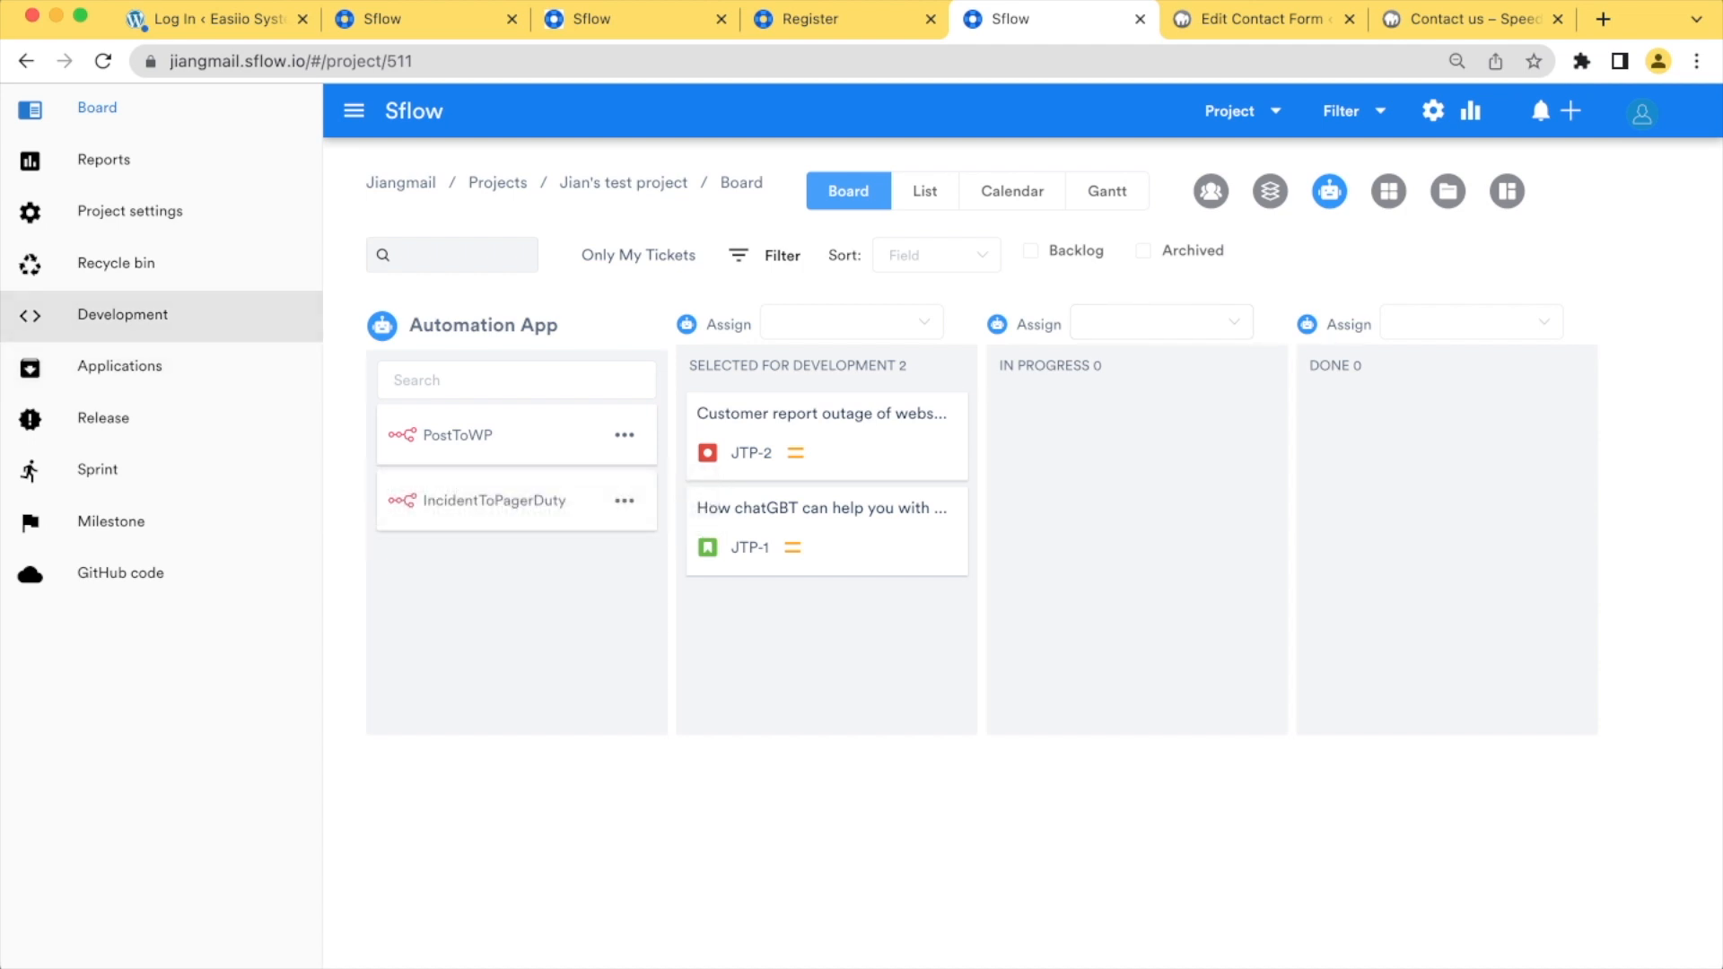
left_click(122, 314)
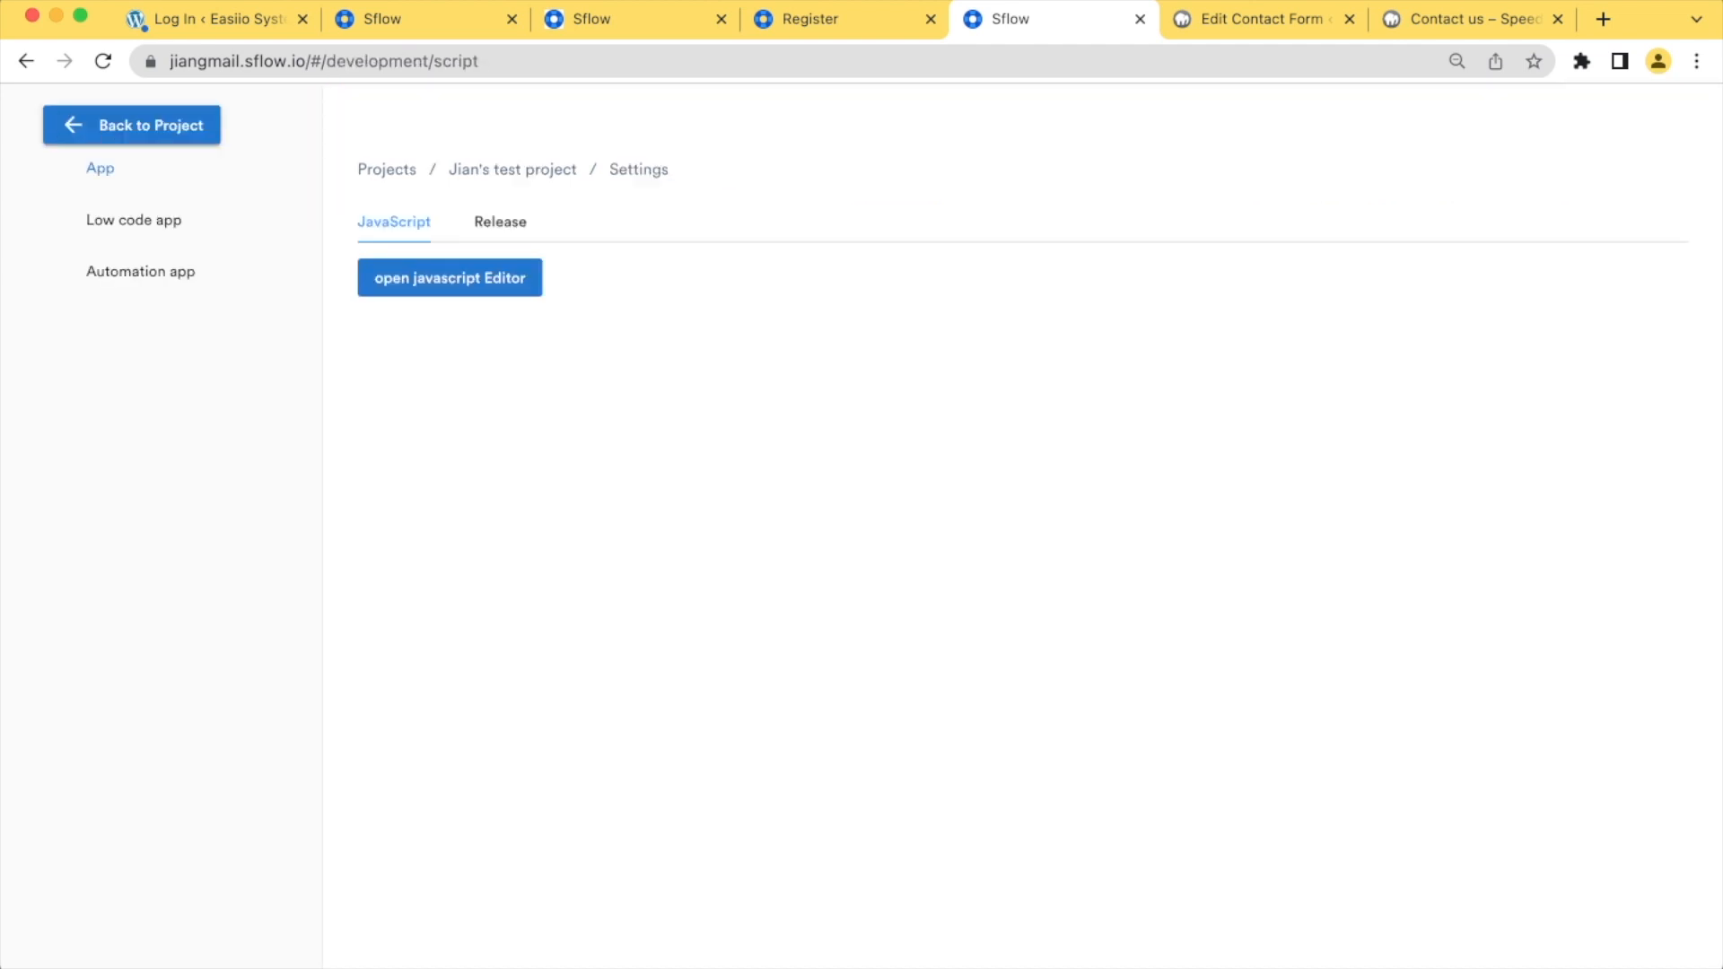
left_click(140, 271)
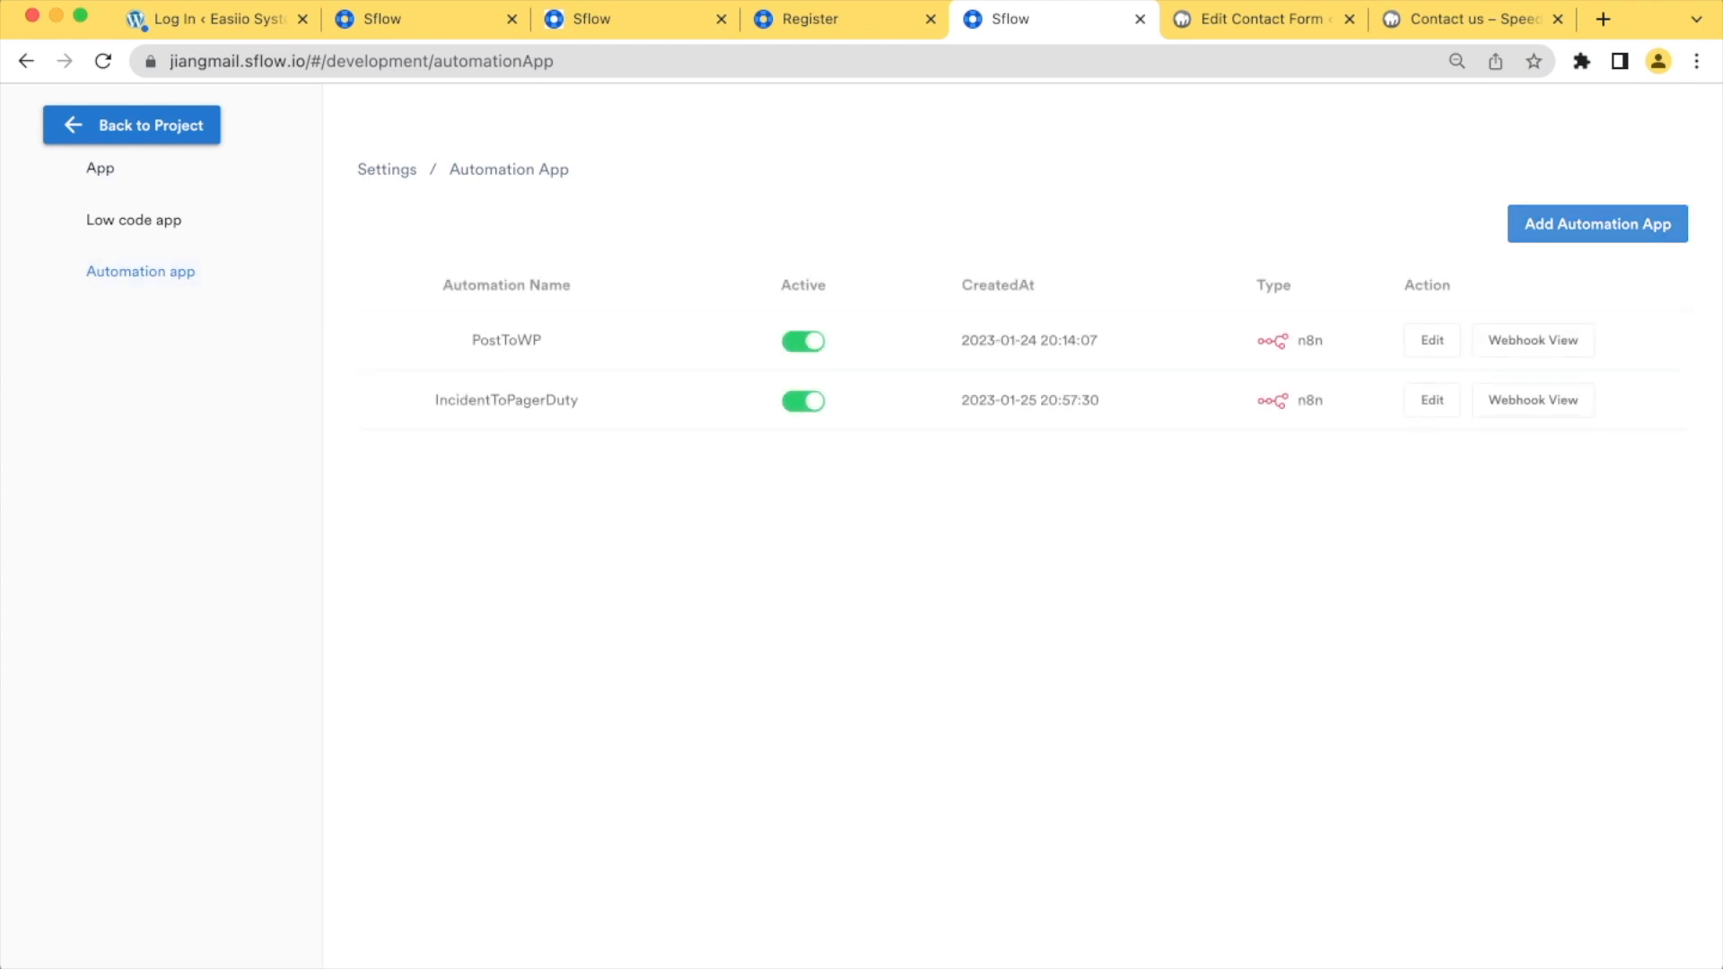
left_click(1597, 225)
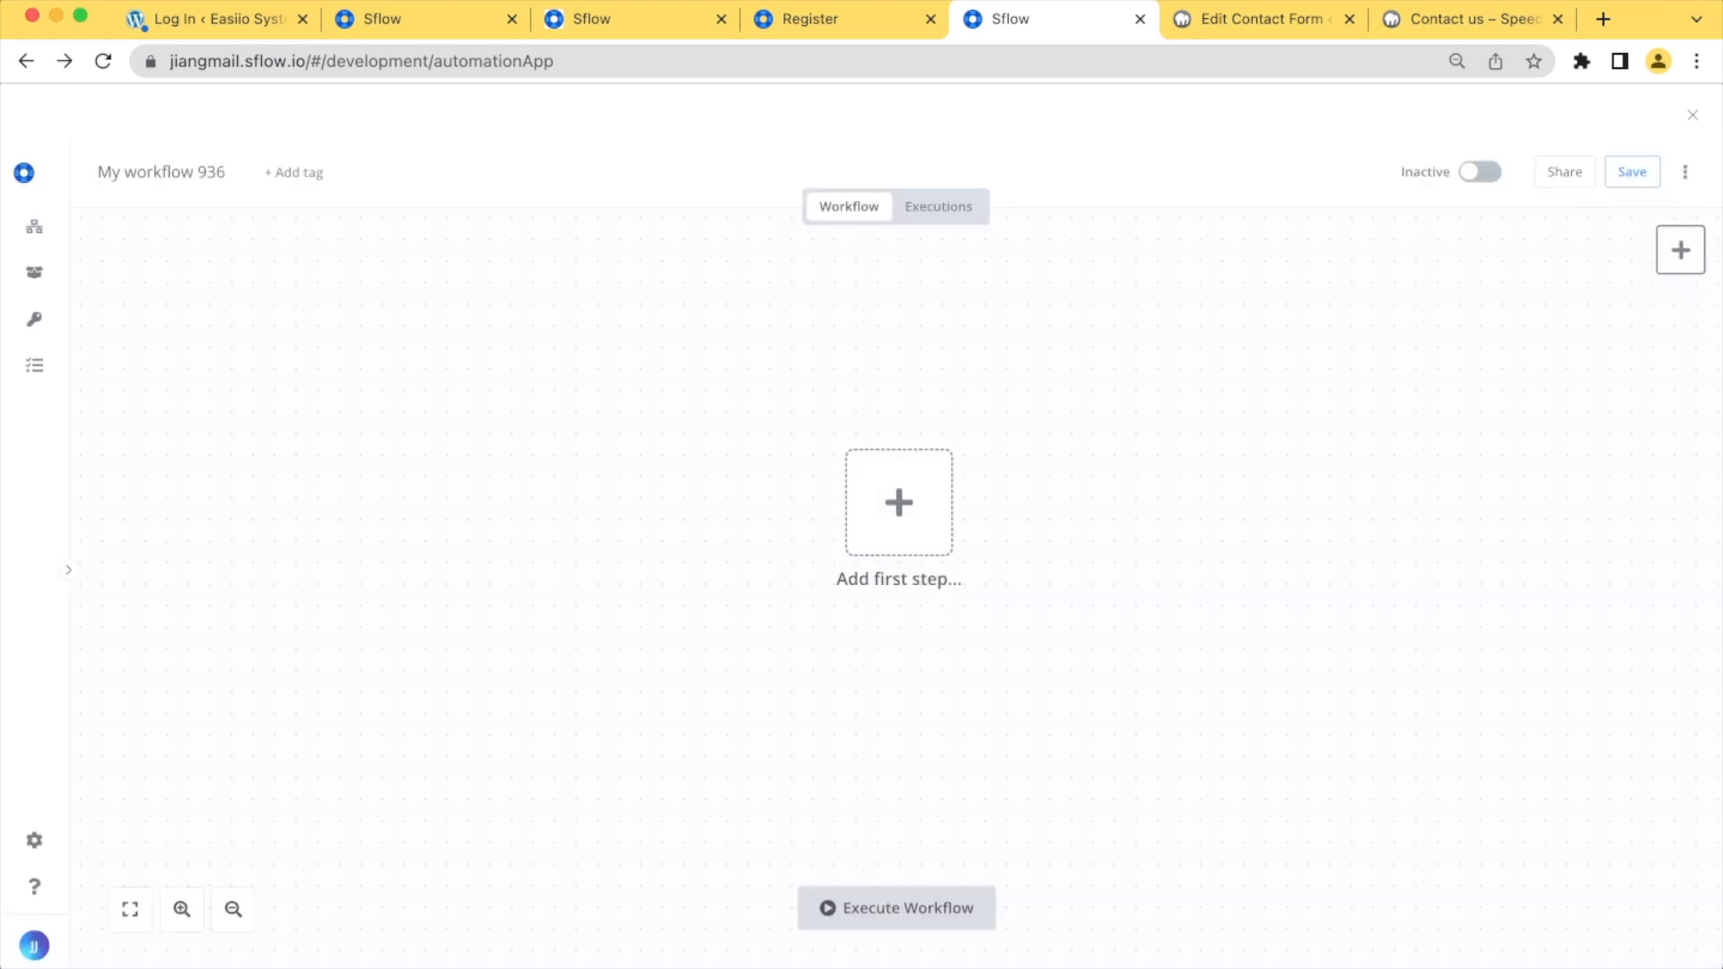
Add a Webhook trigger as the first step of the empty workflow
left_click(899, 503)
type("web")
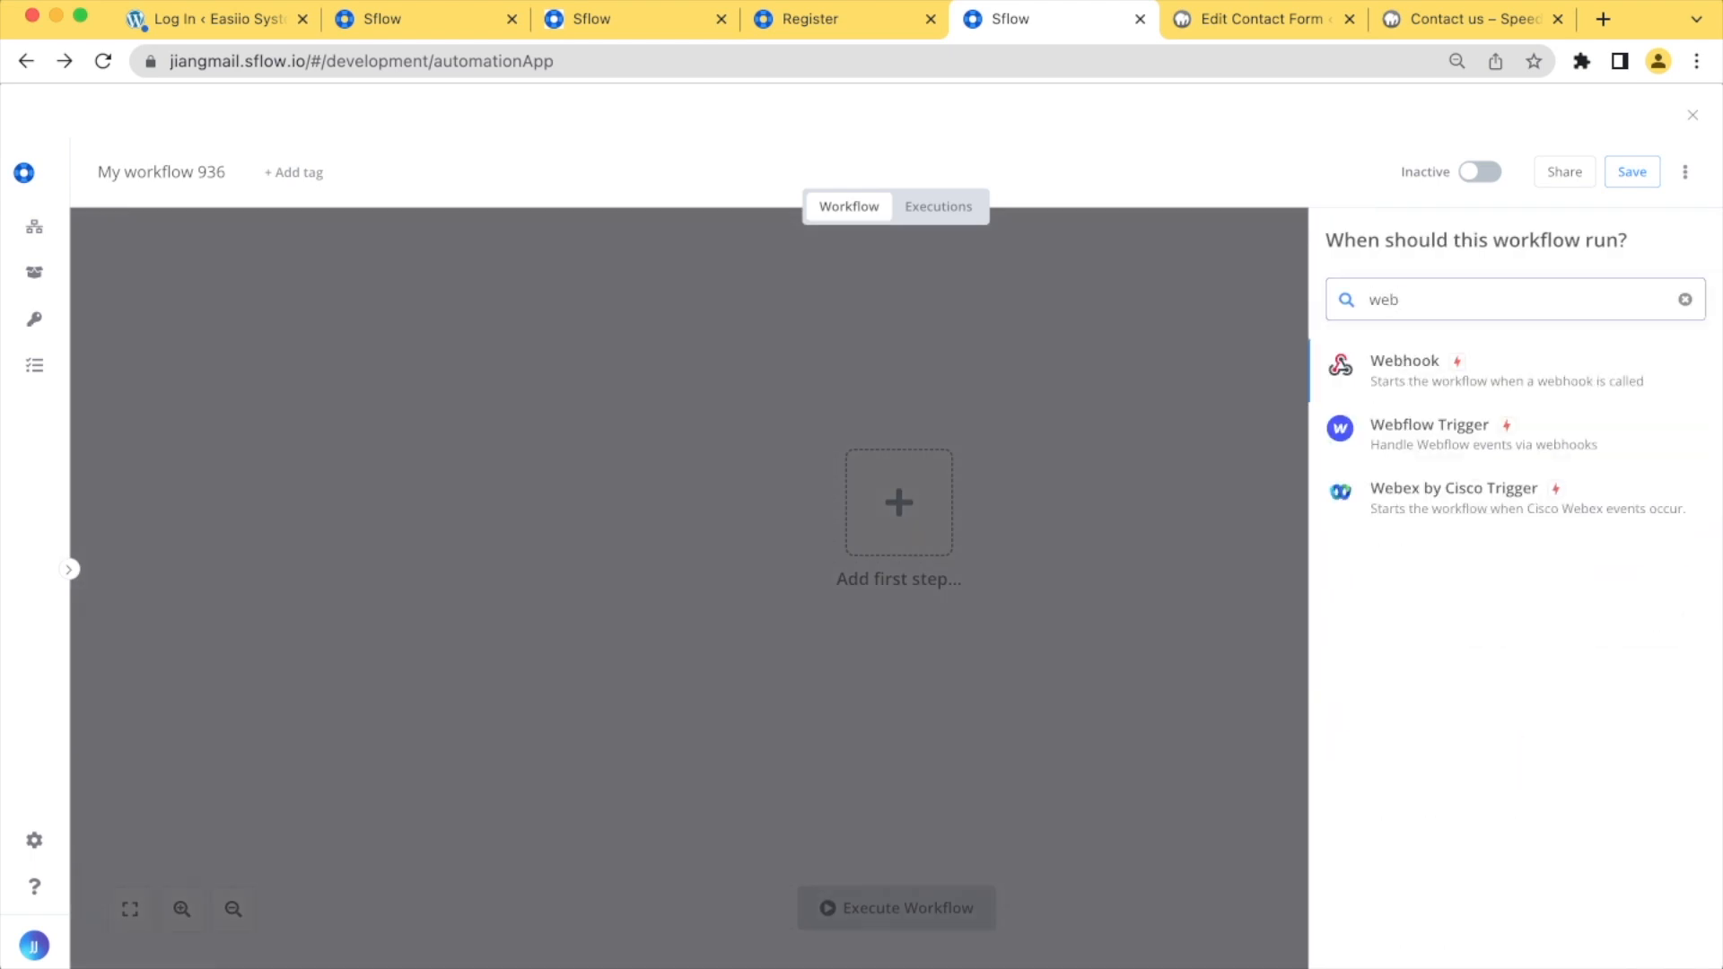
key("Return")
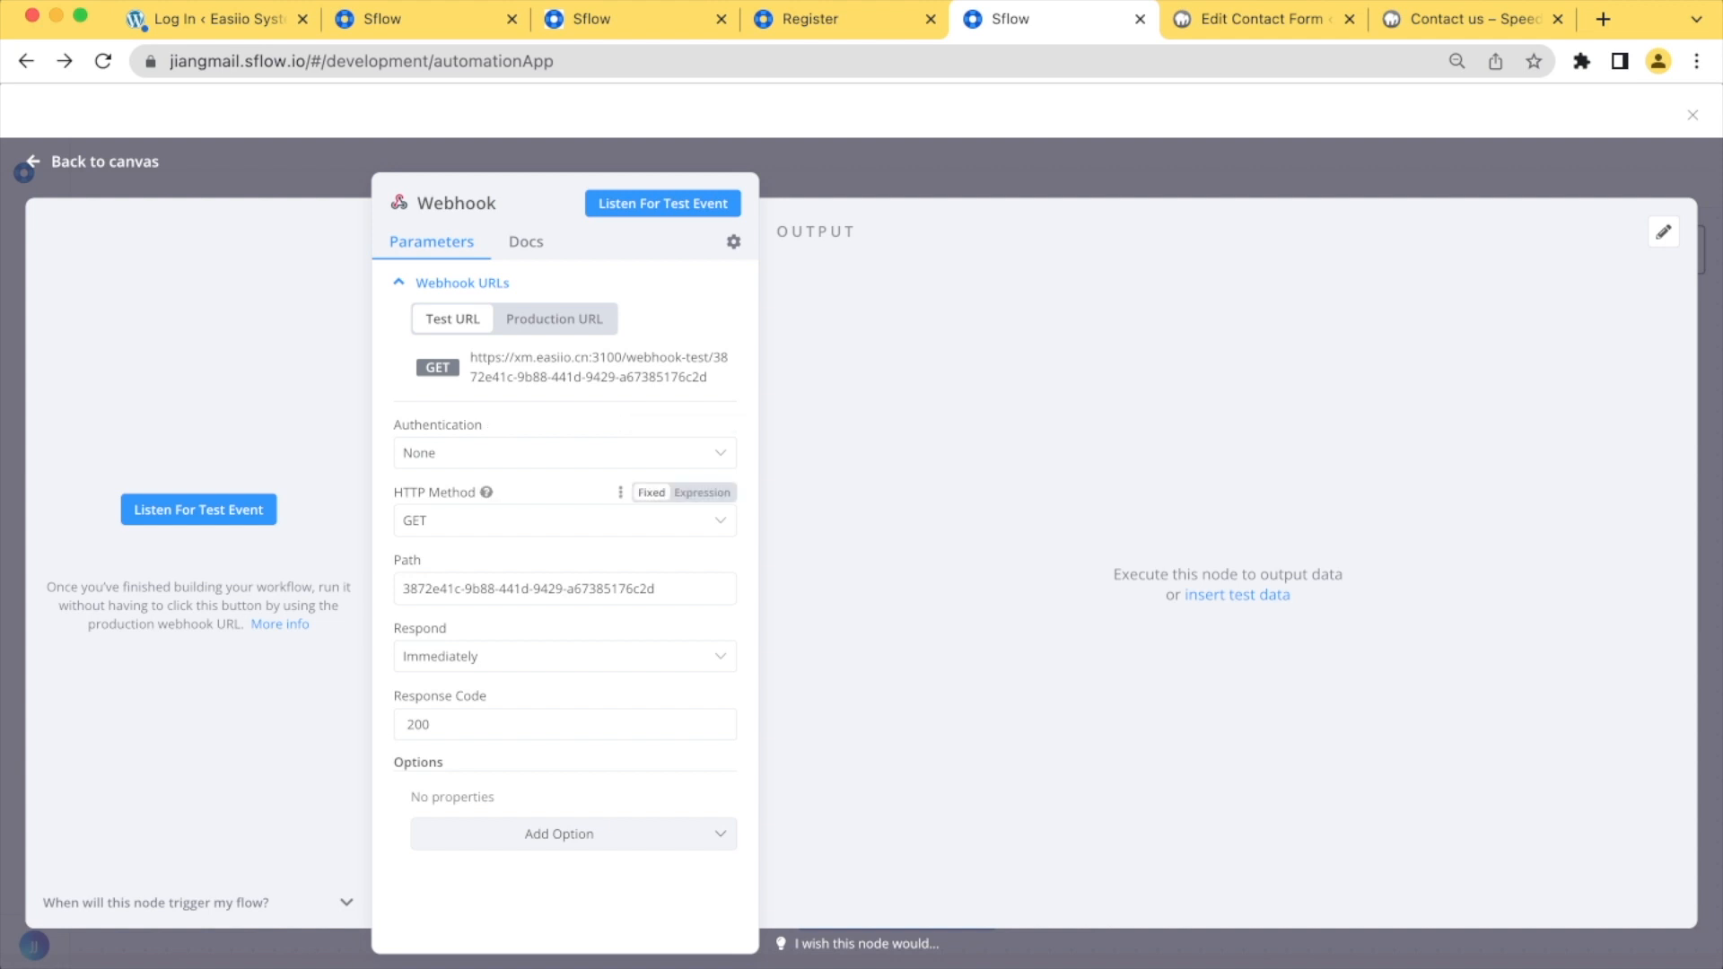
Keep the Webhook's authentication at None and set its HTTP method to POST
left_click(404, 521)
left_click(403, 452)
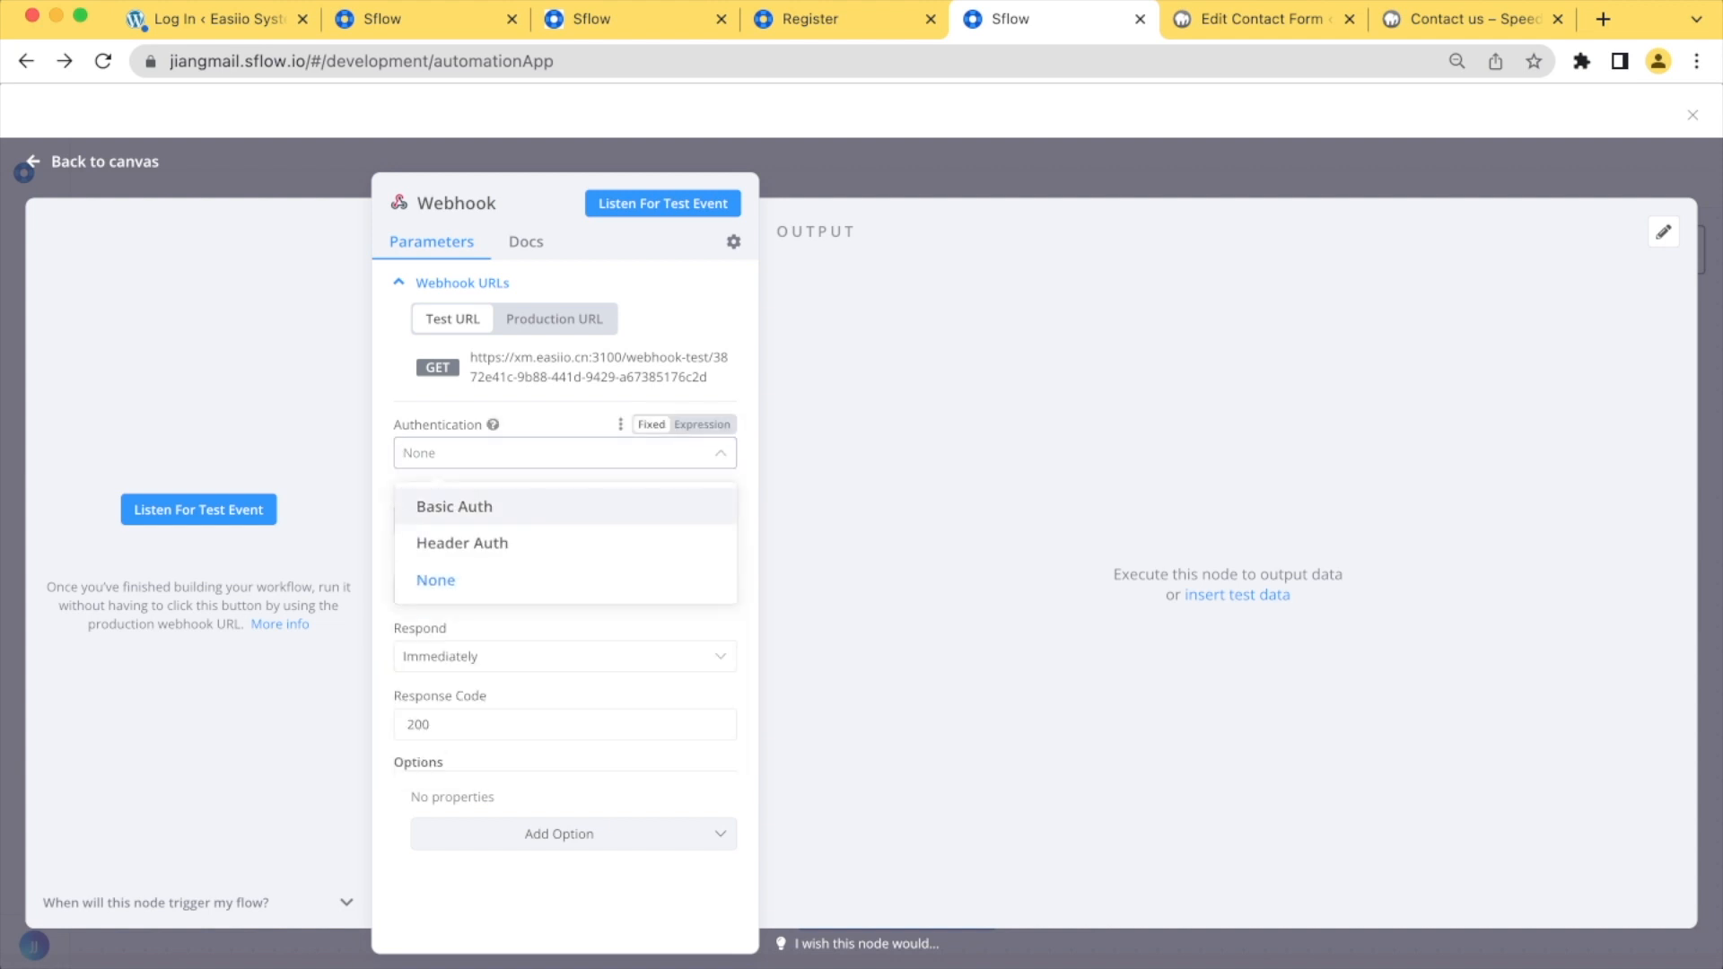
left_click(420, 581)
left_click(404, 520)
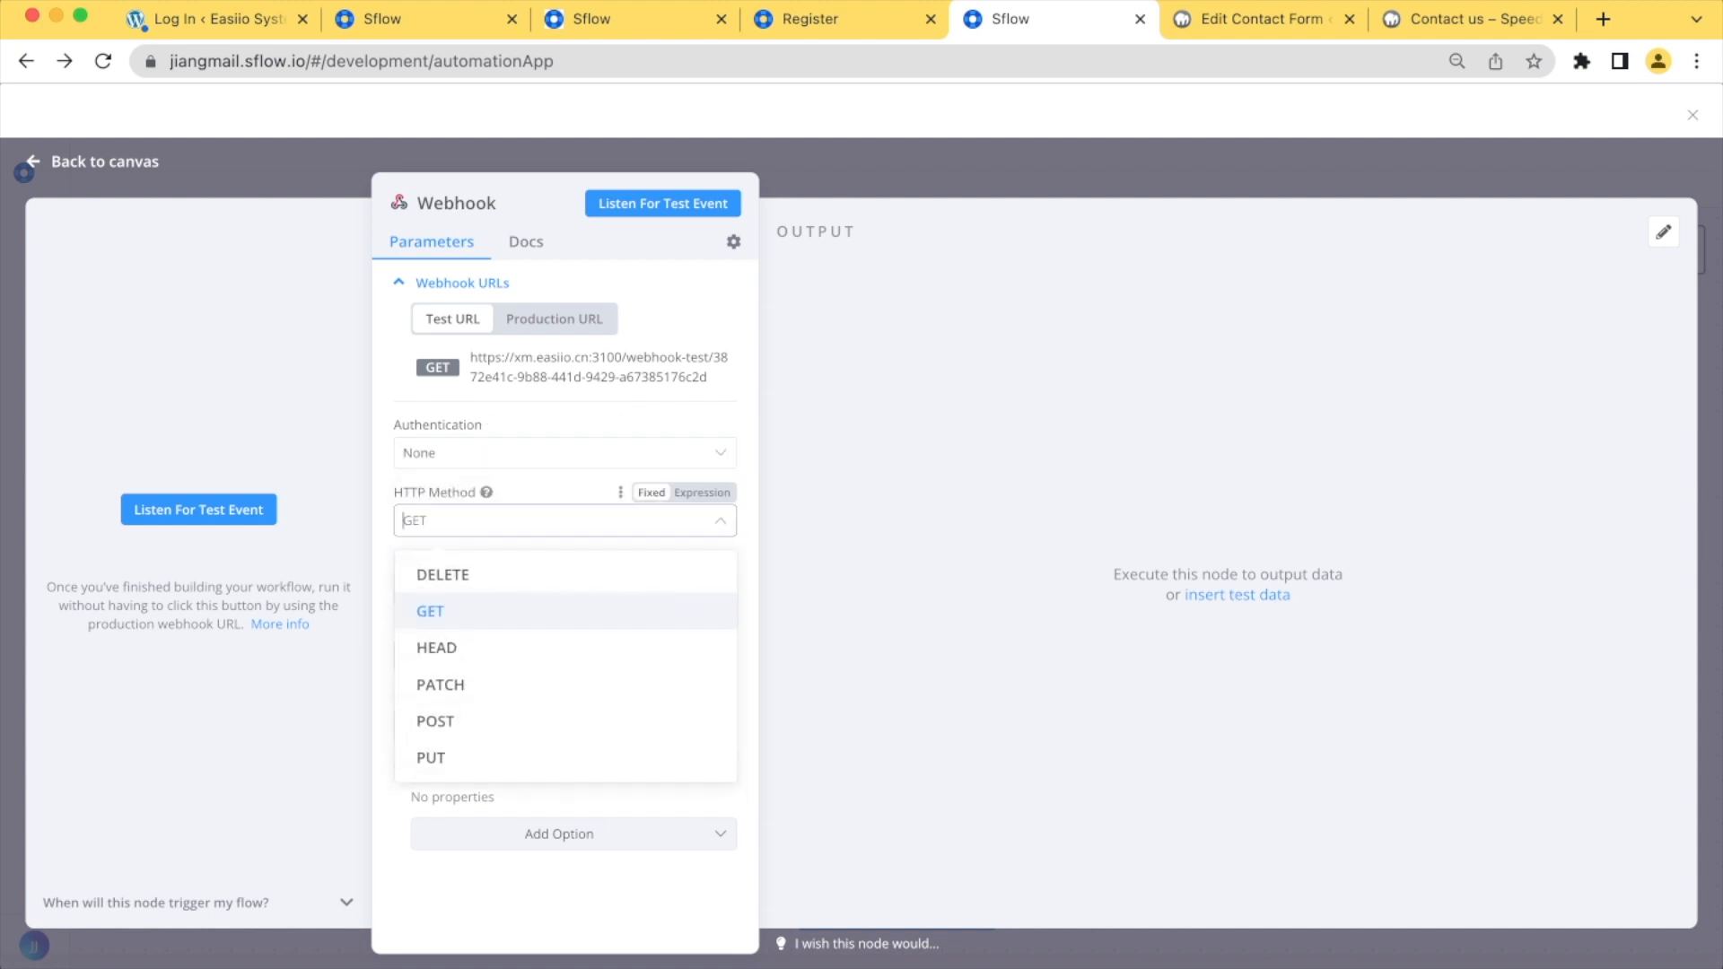
left_click(422, 720)
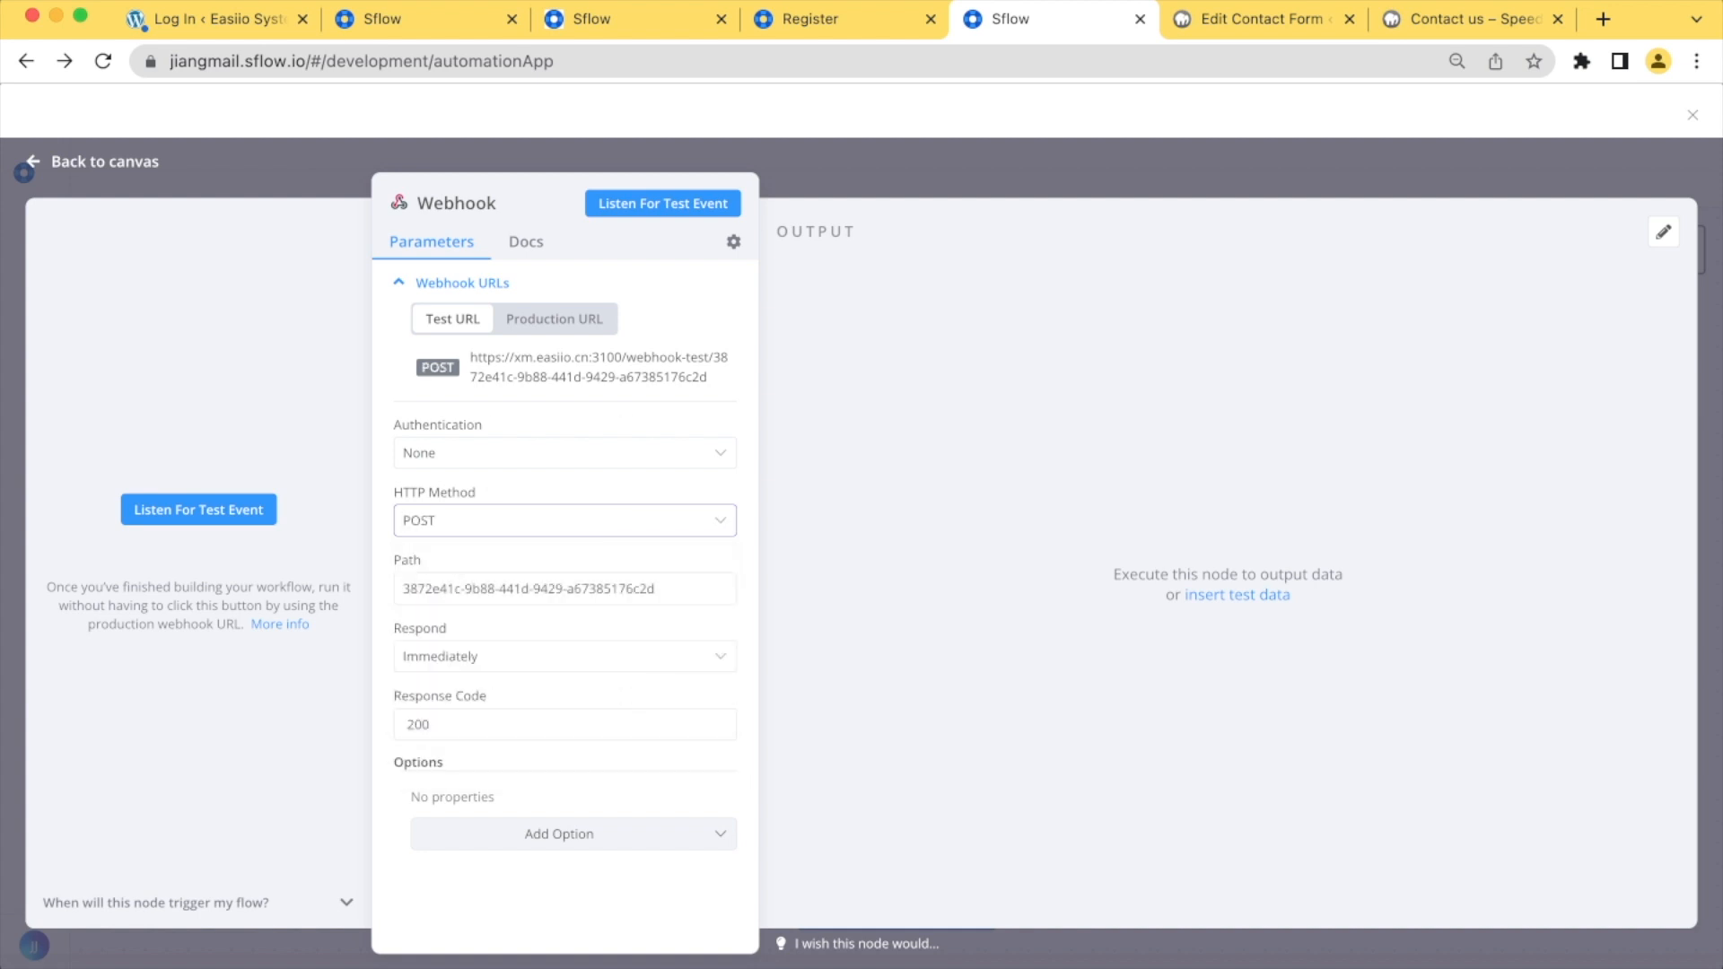
Return to the canvas, add an Sflow node after the Webhook and choose the Sflow account 5 credential for it
left_click(104, 162)
left_click(1008, 520)
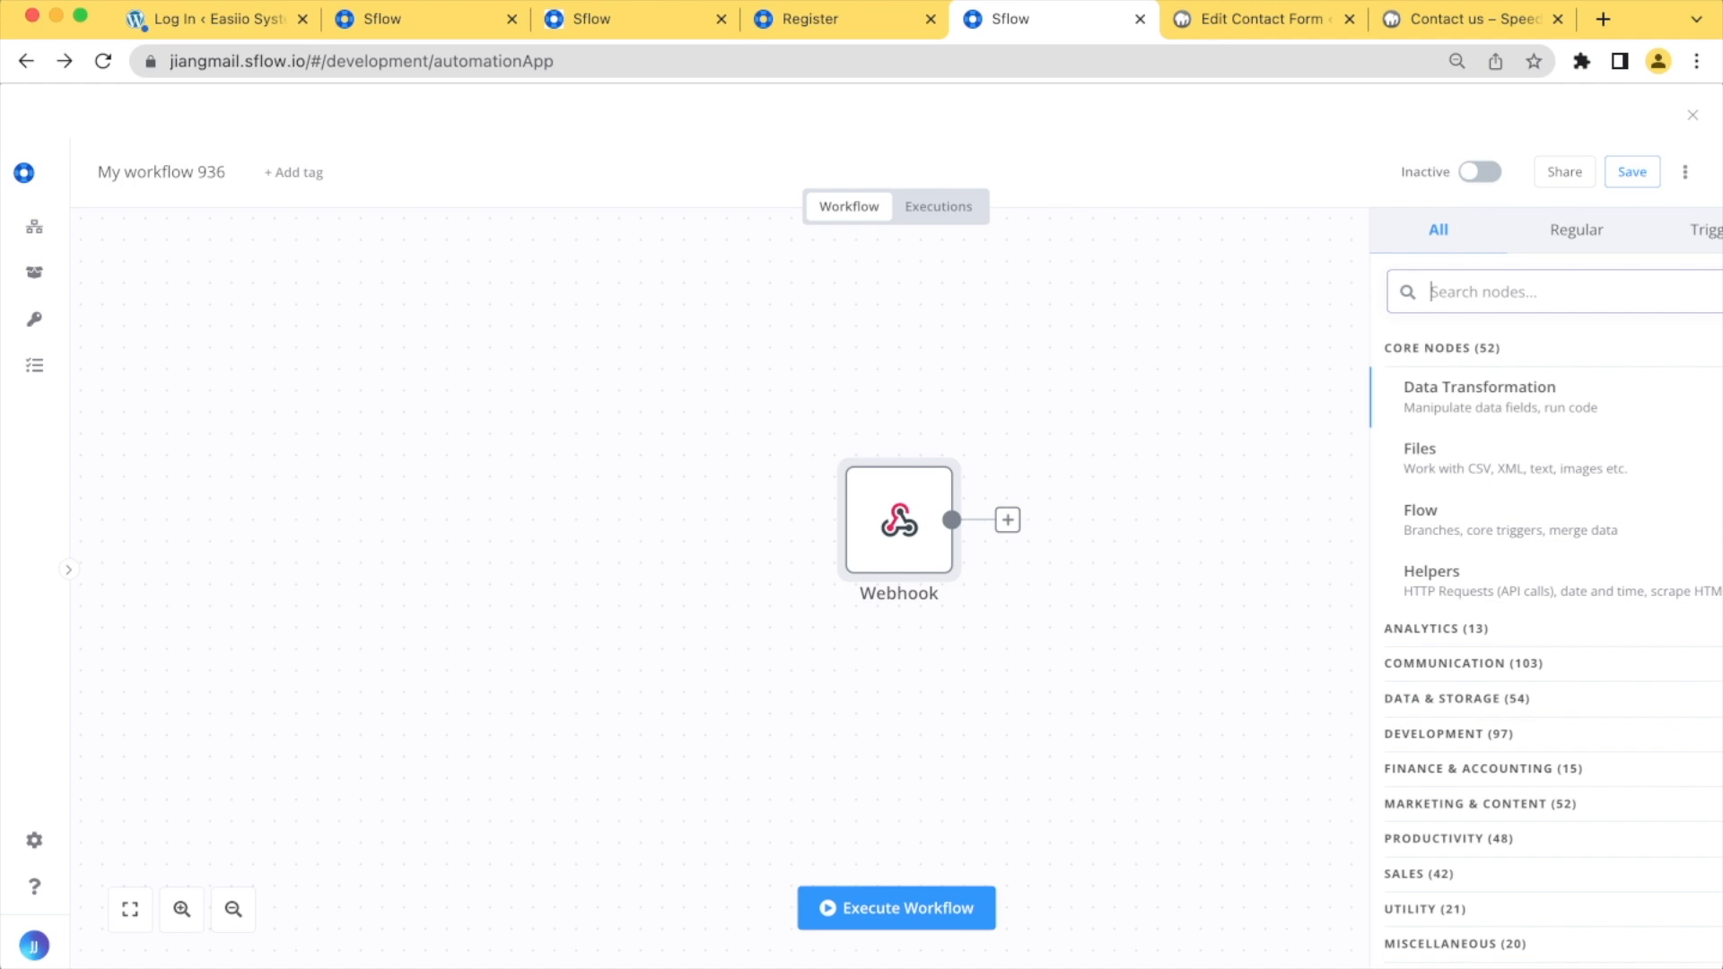
type("sflow")
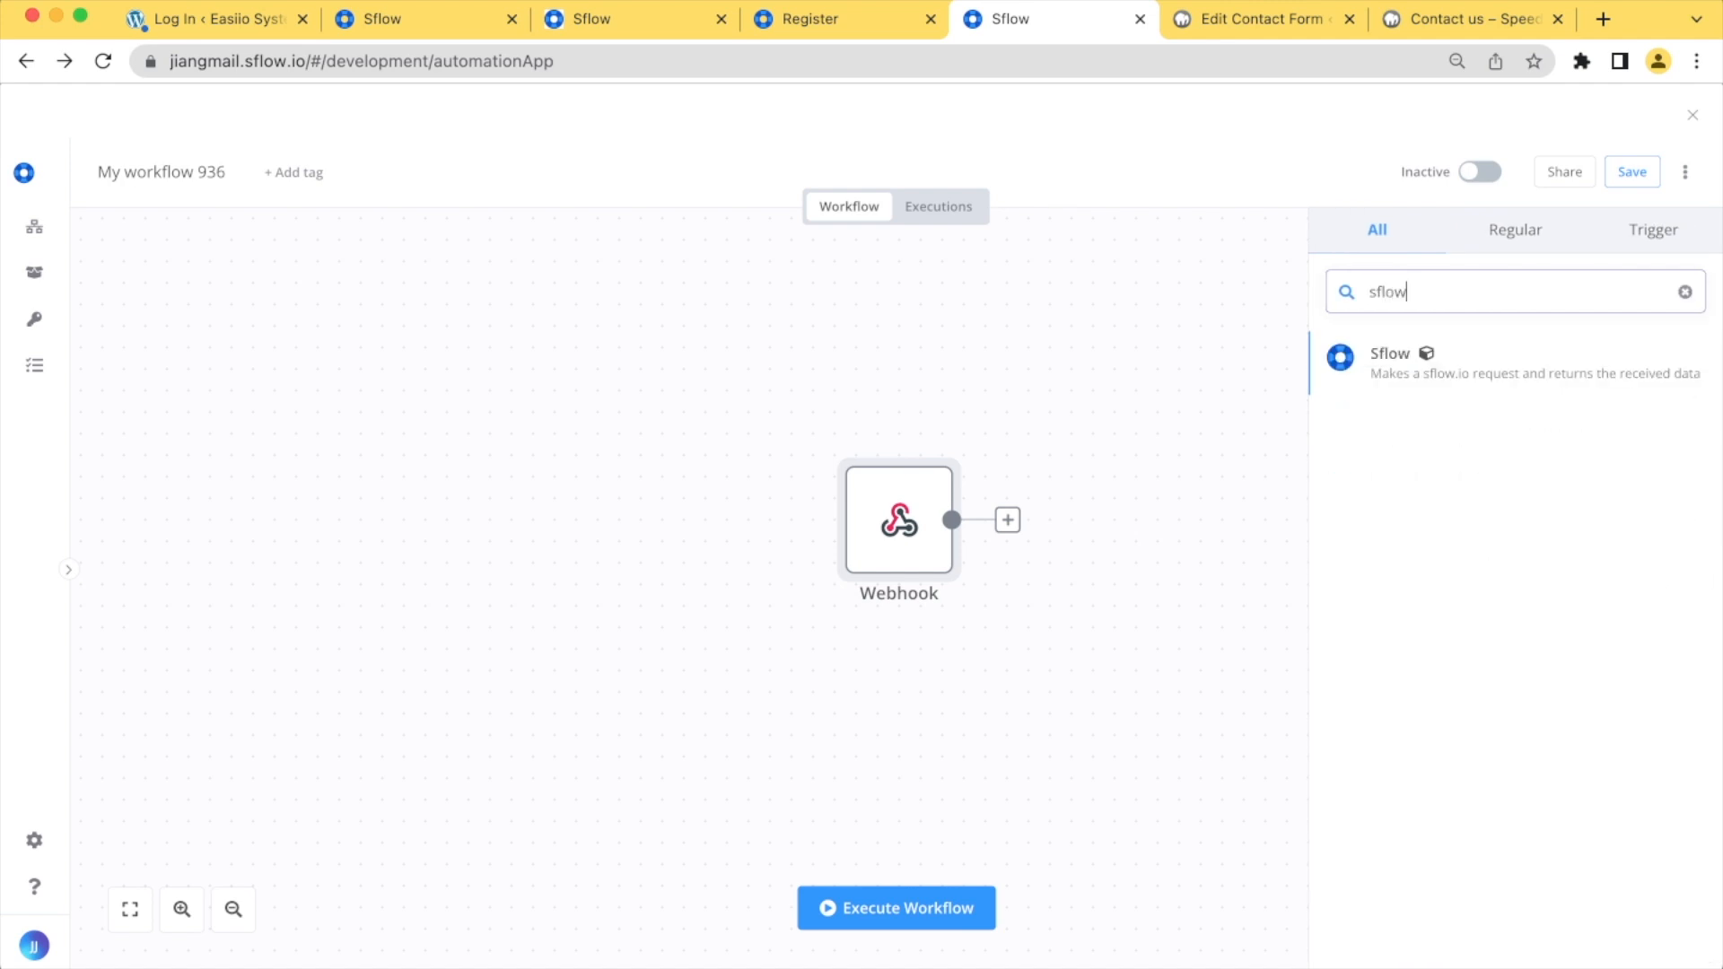
key("Return")
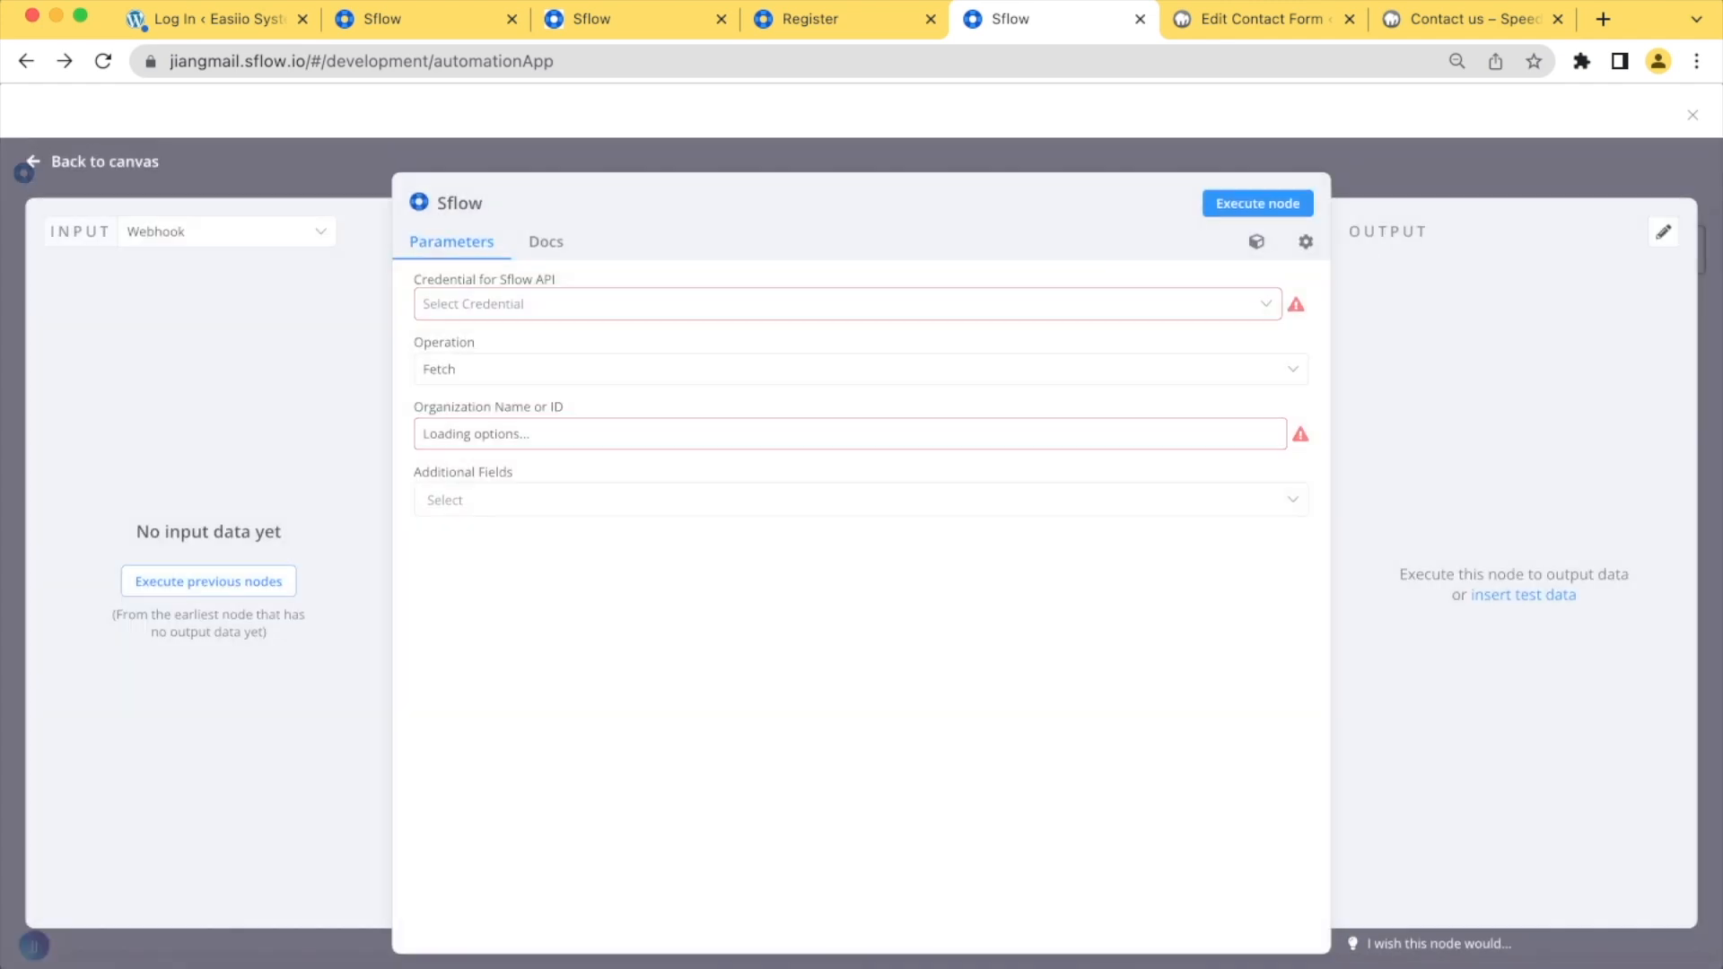
left_click(847, 305)
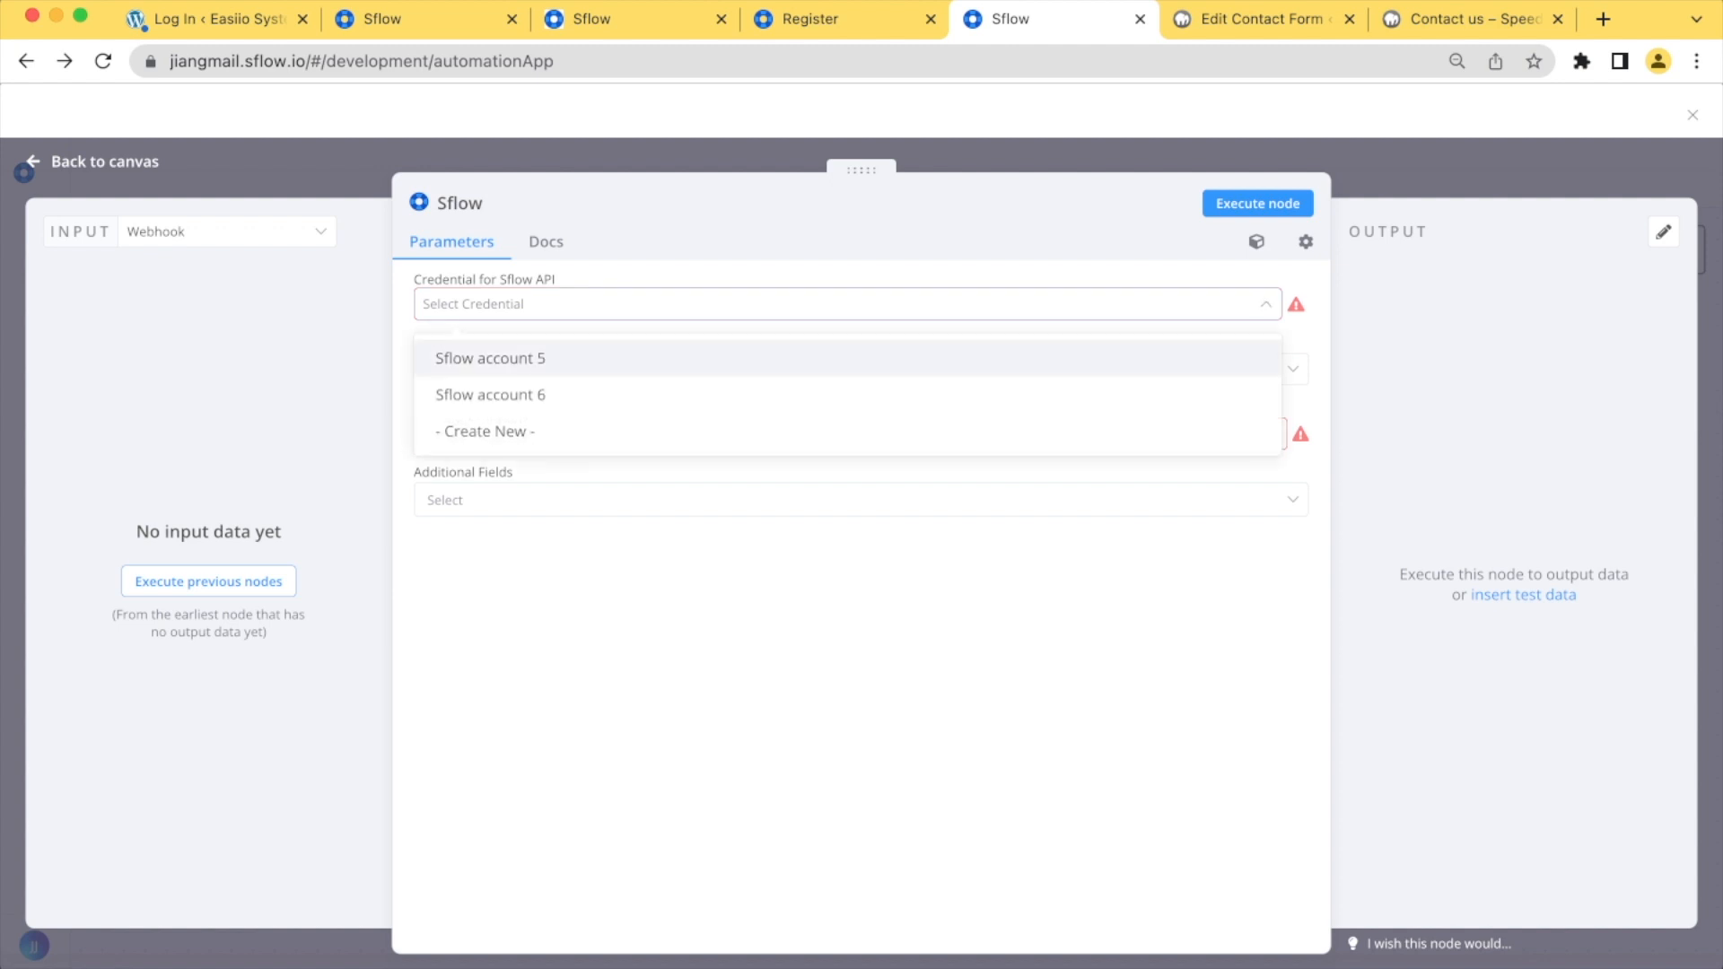
key("Return")
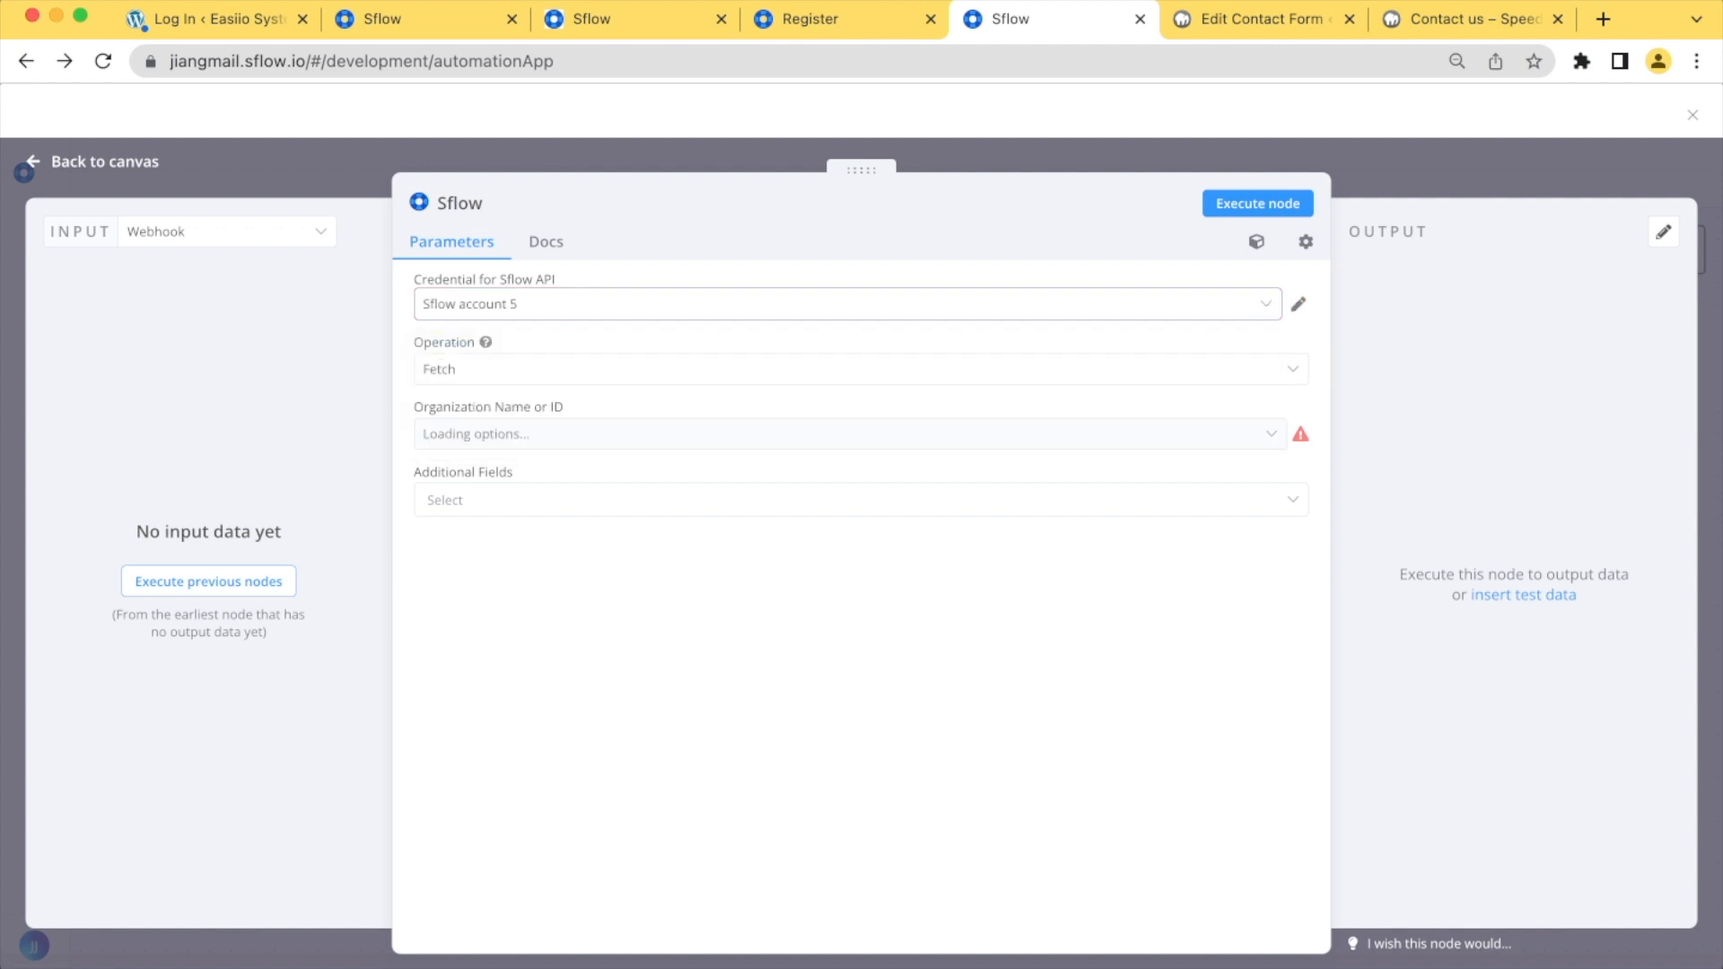
Start creating a new Sflow API credential for the Sflow node
key("Down")
key("Down")
key("Return")
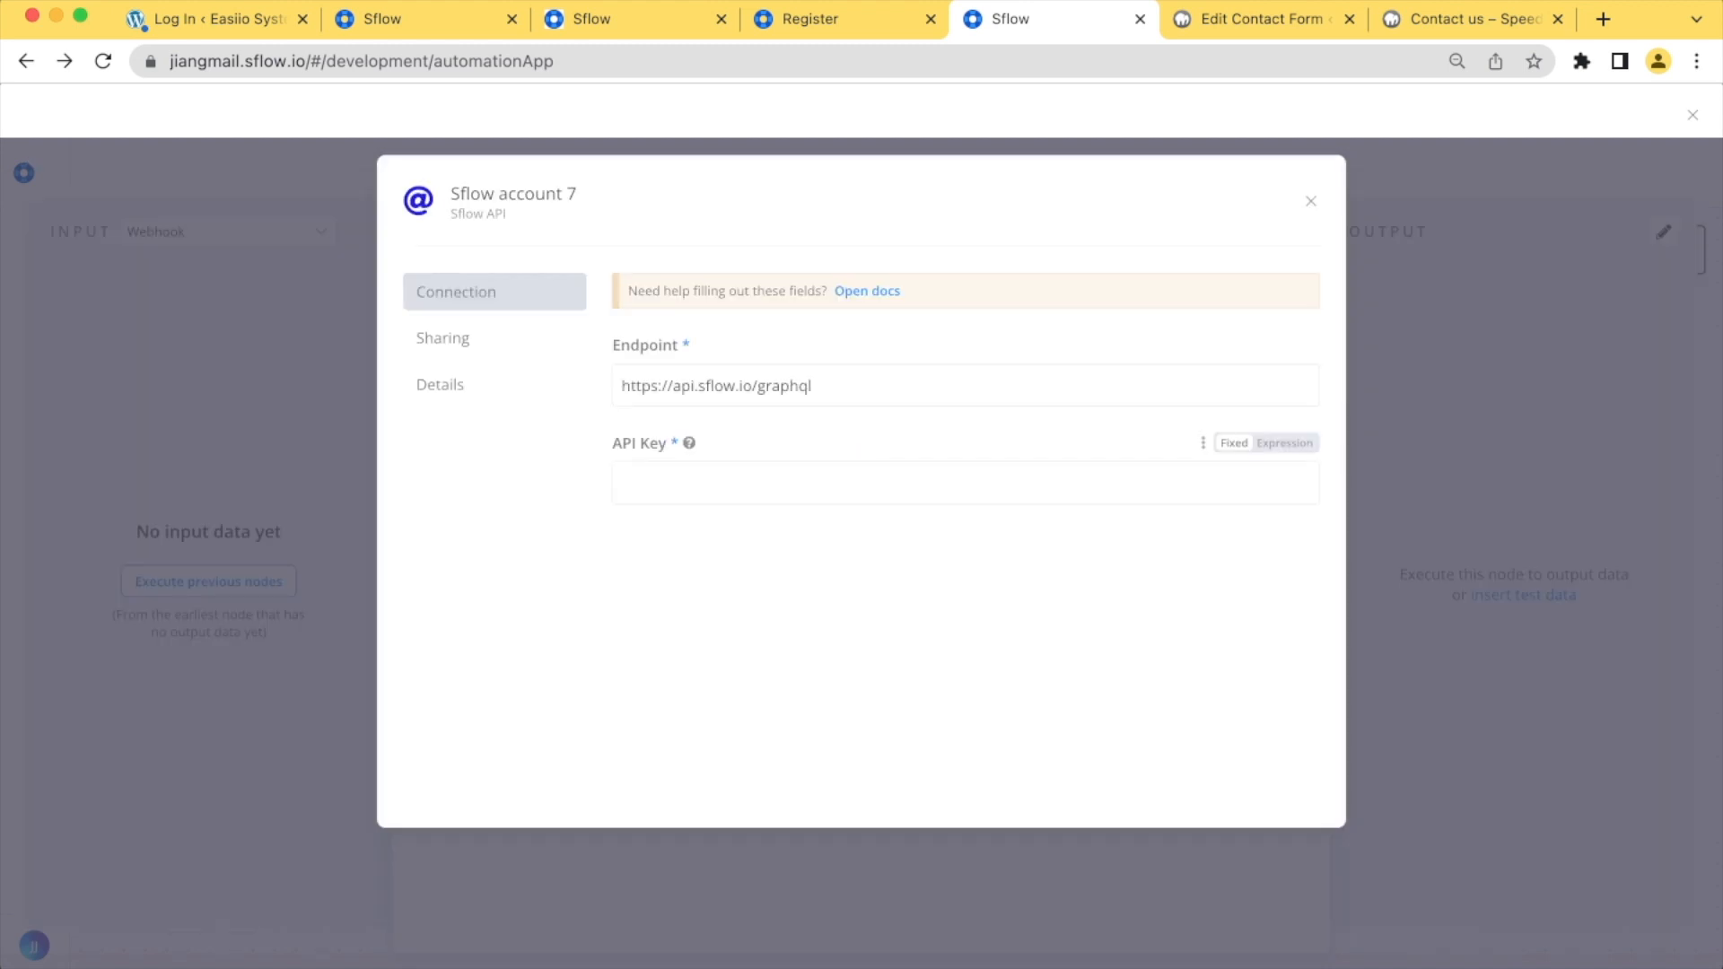
left_click(965, 483)
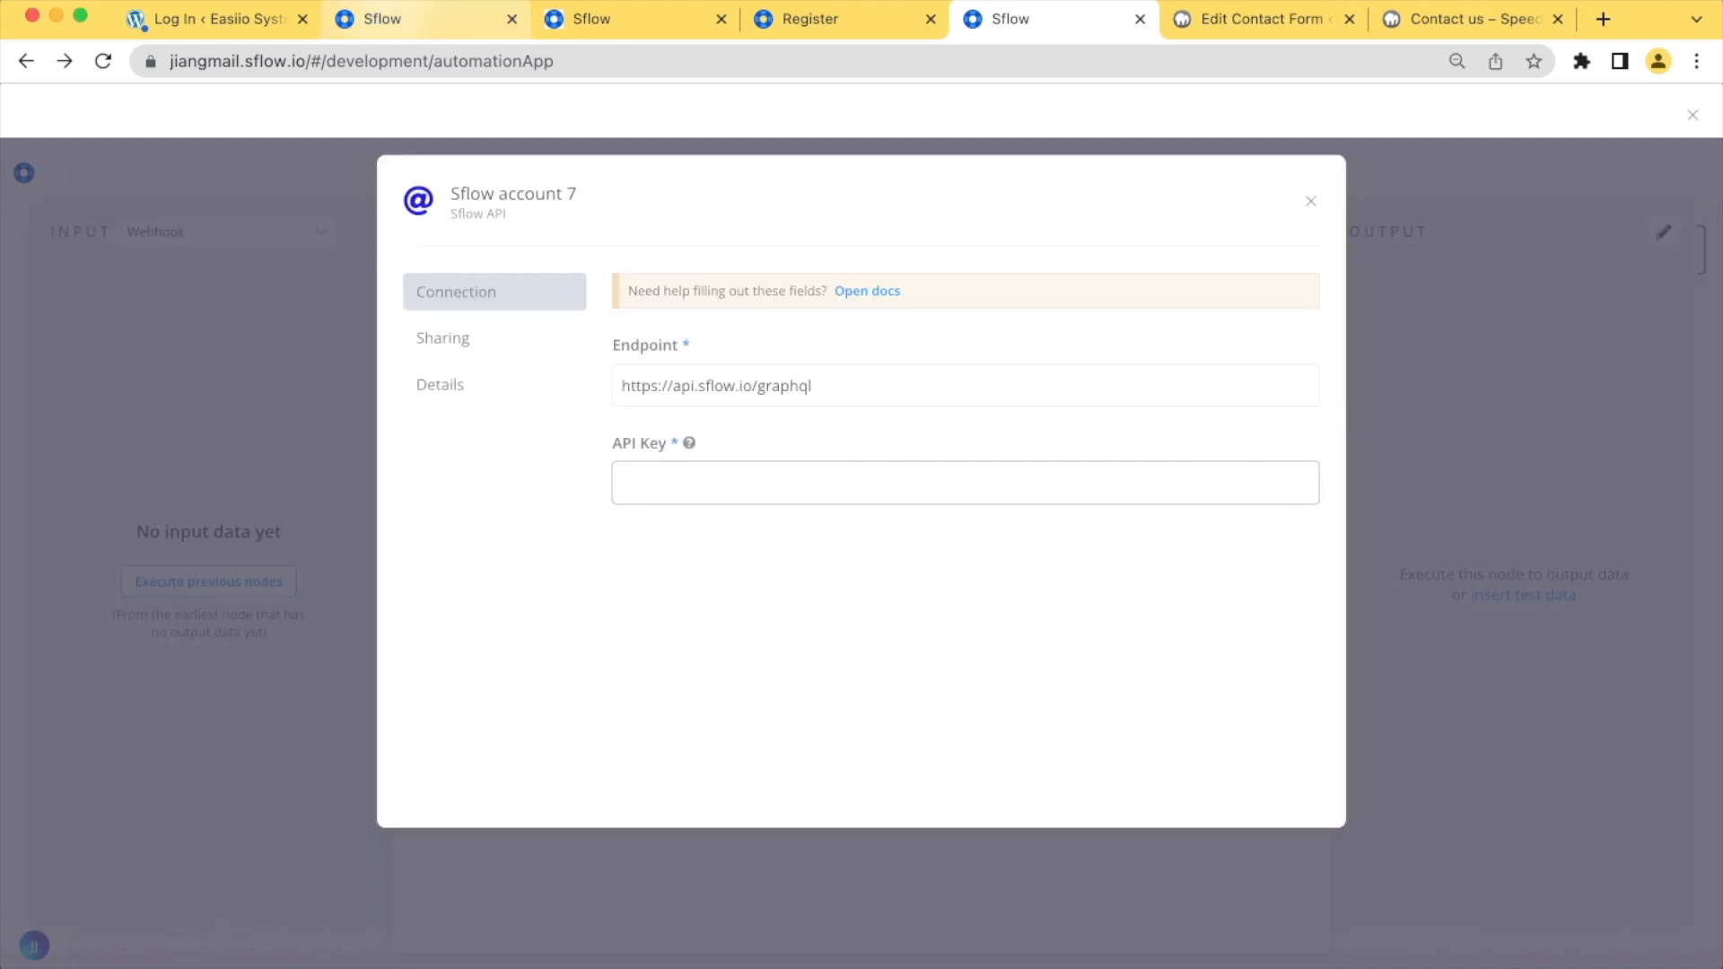
In the other Sflow browser tab, open the Automation app key settings from the project and copy the API key
left_click(404, 19)
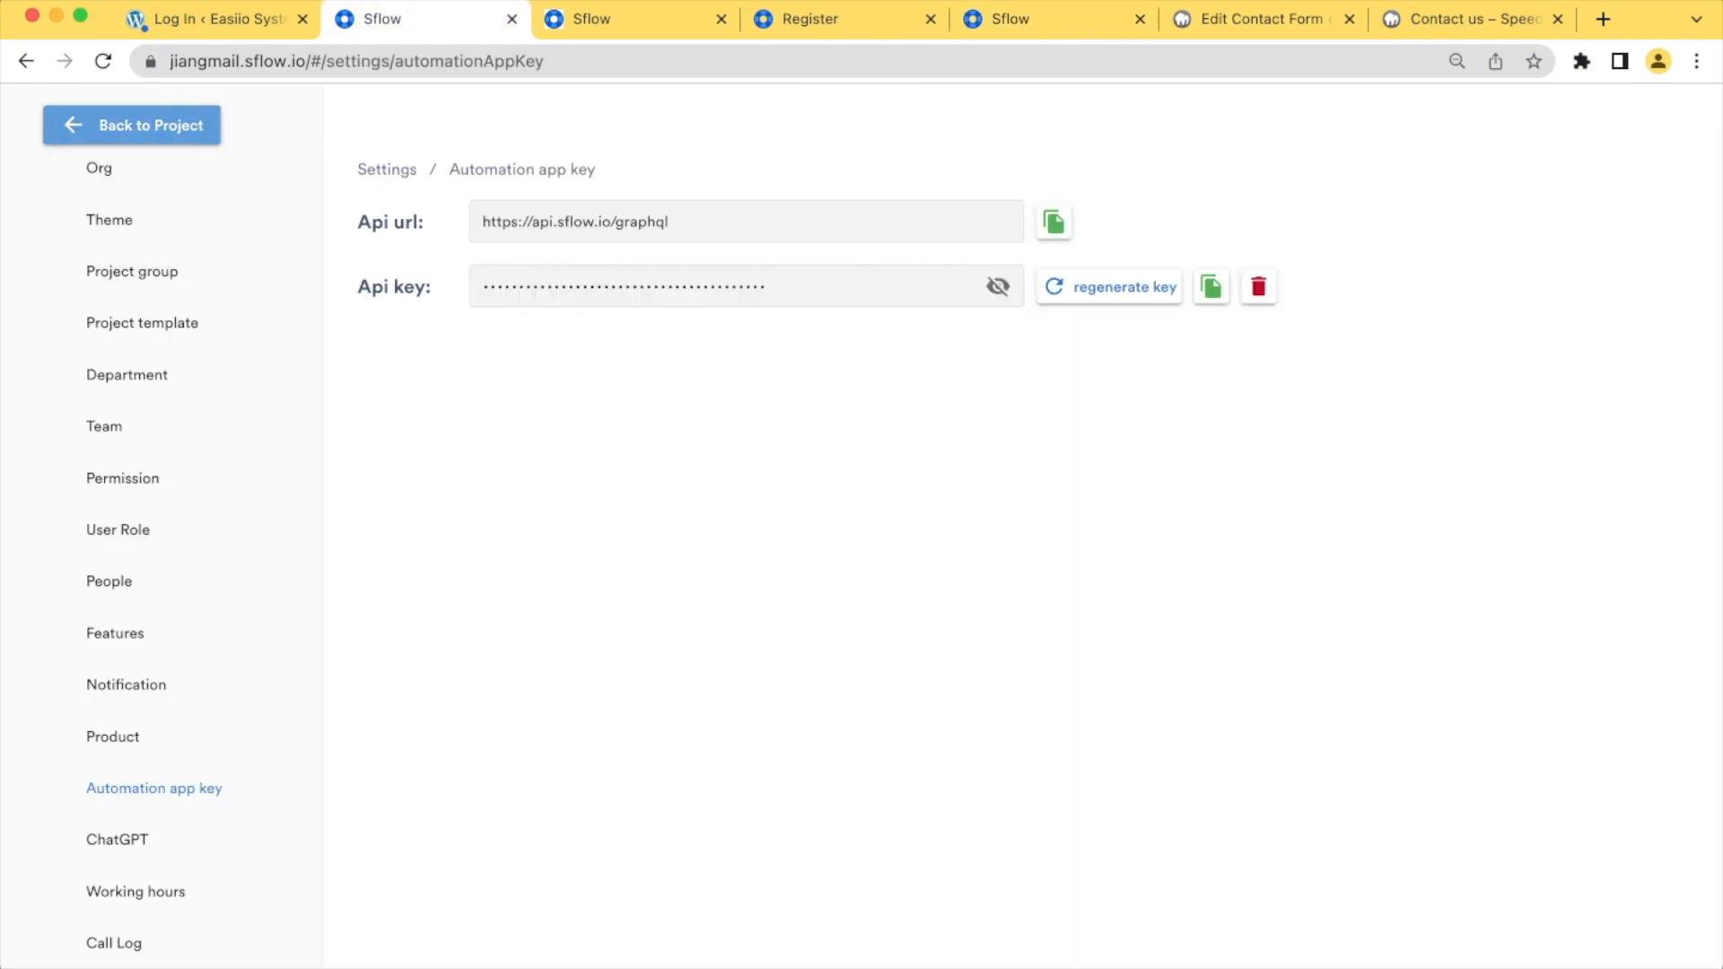
left_click(132, 125)
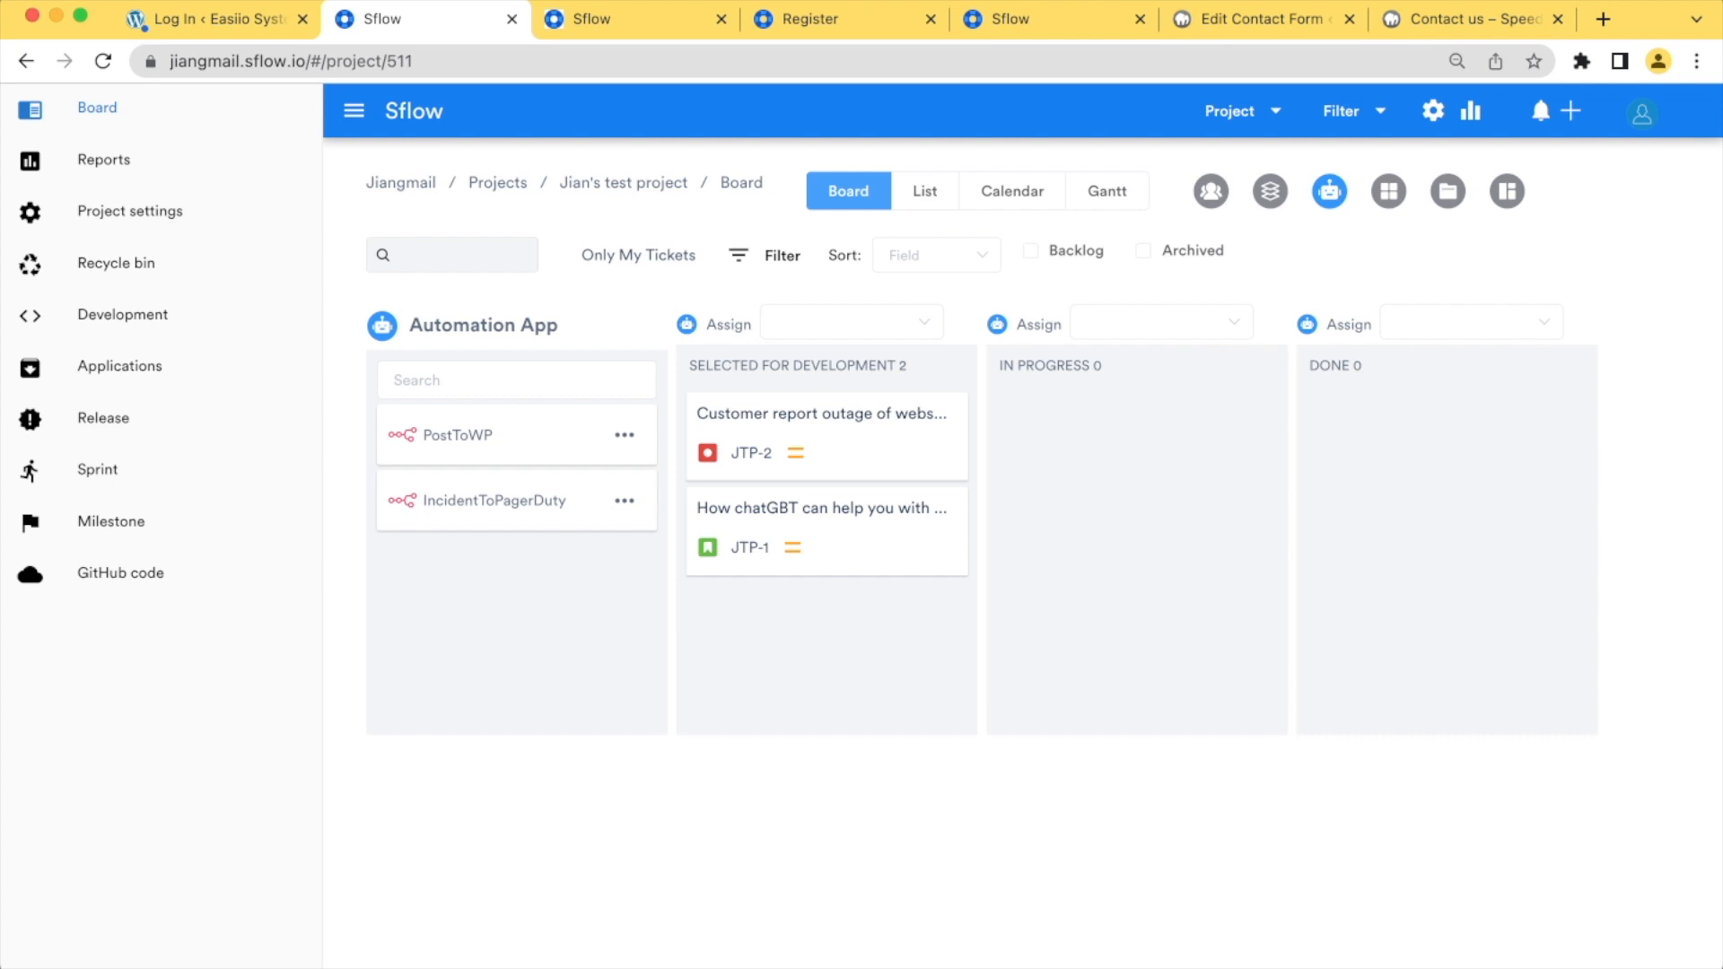
left_click(1434, 110)
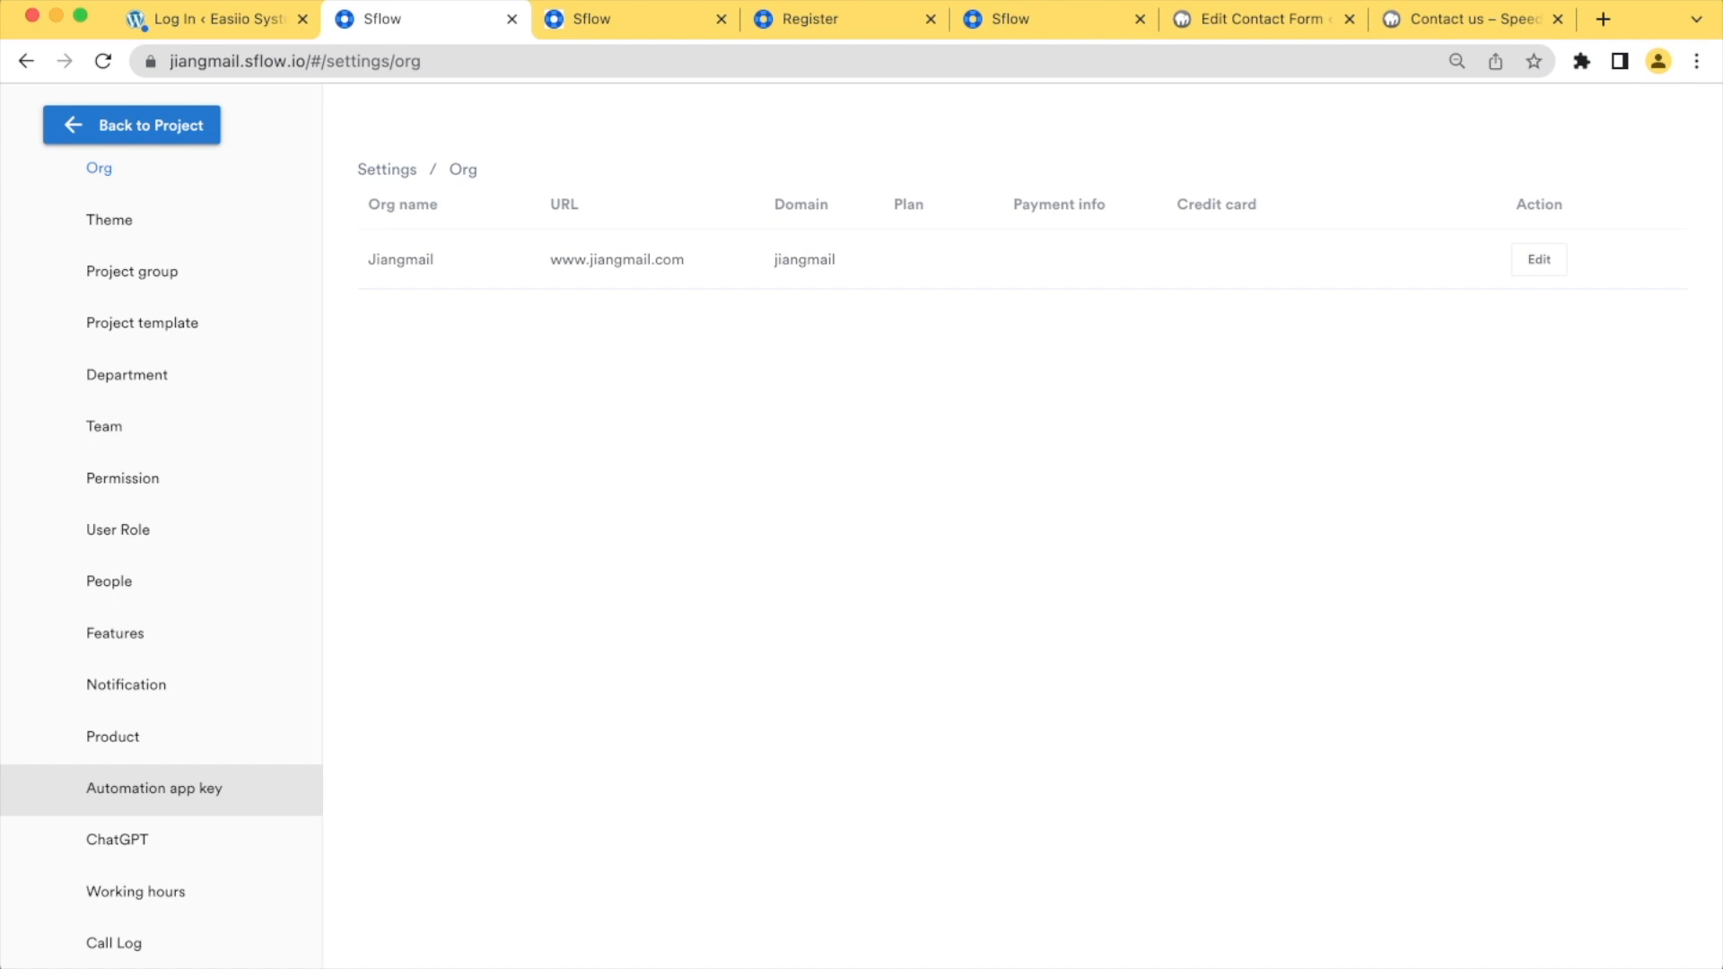
left_click(153, 788)
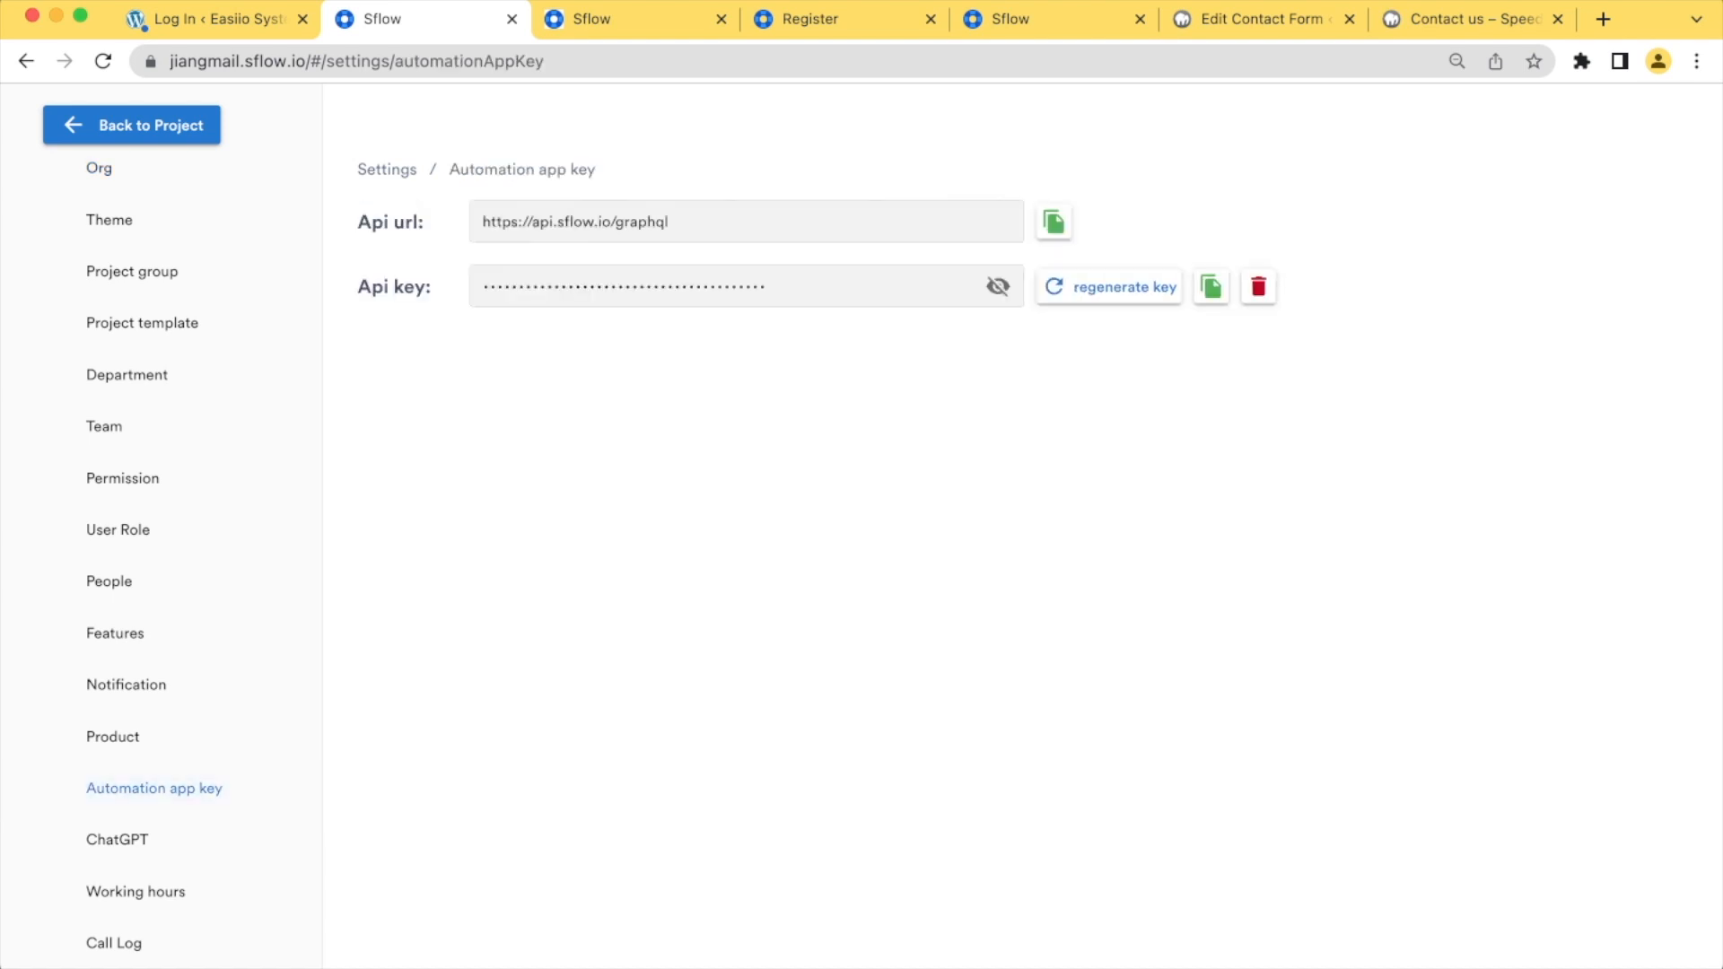
left_click(1211, 287)
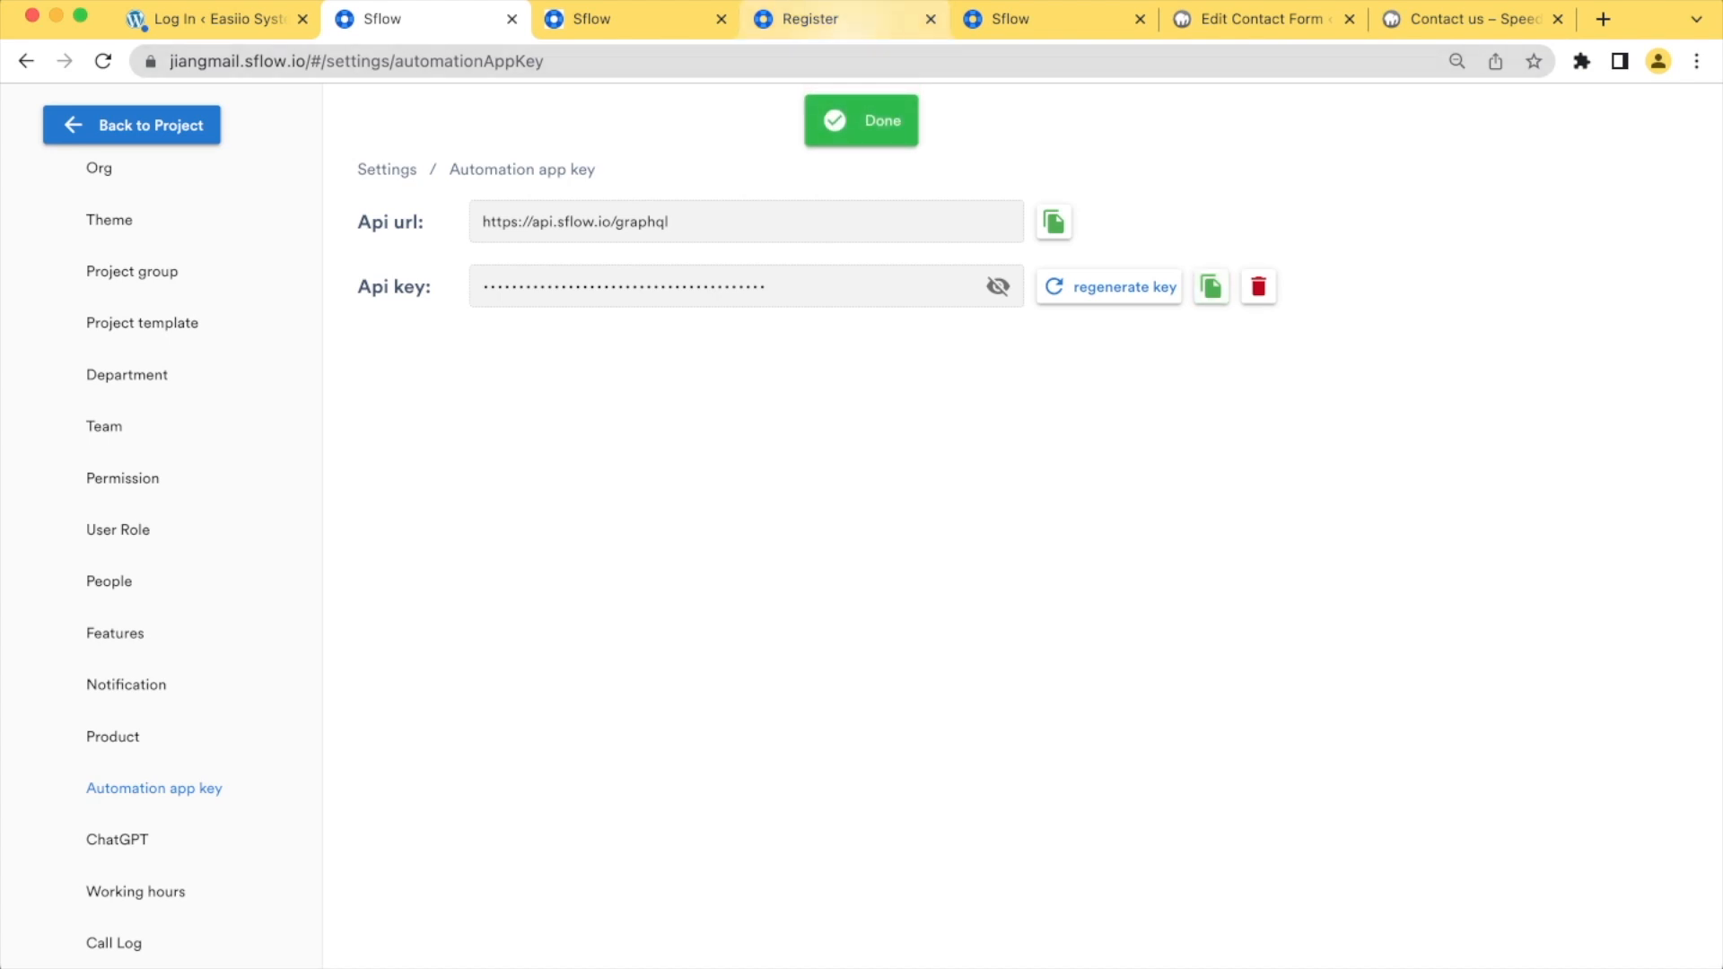
Paste the API key into the new Sflow API credential, then close the credential without saving
left_click(1011, 19)
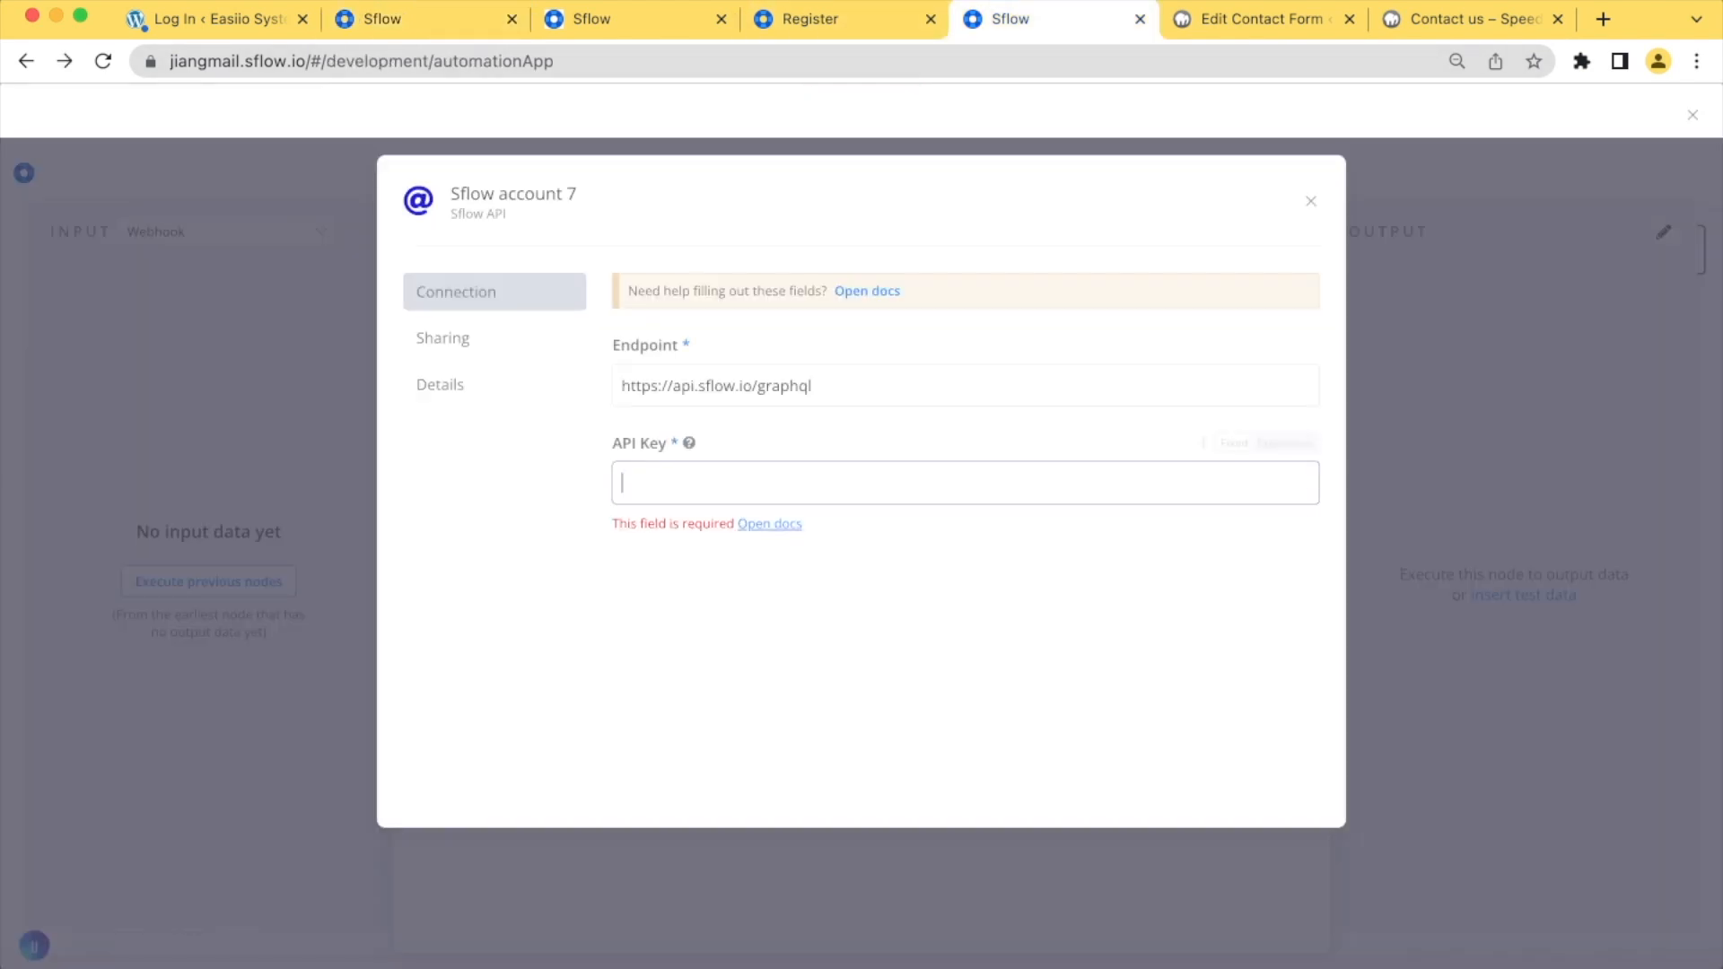
left_click(965, 483)
key("super+v")
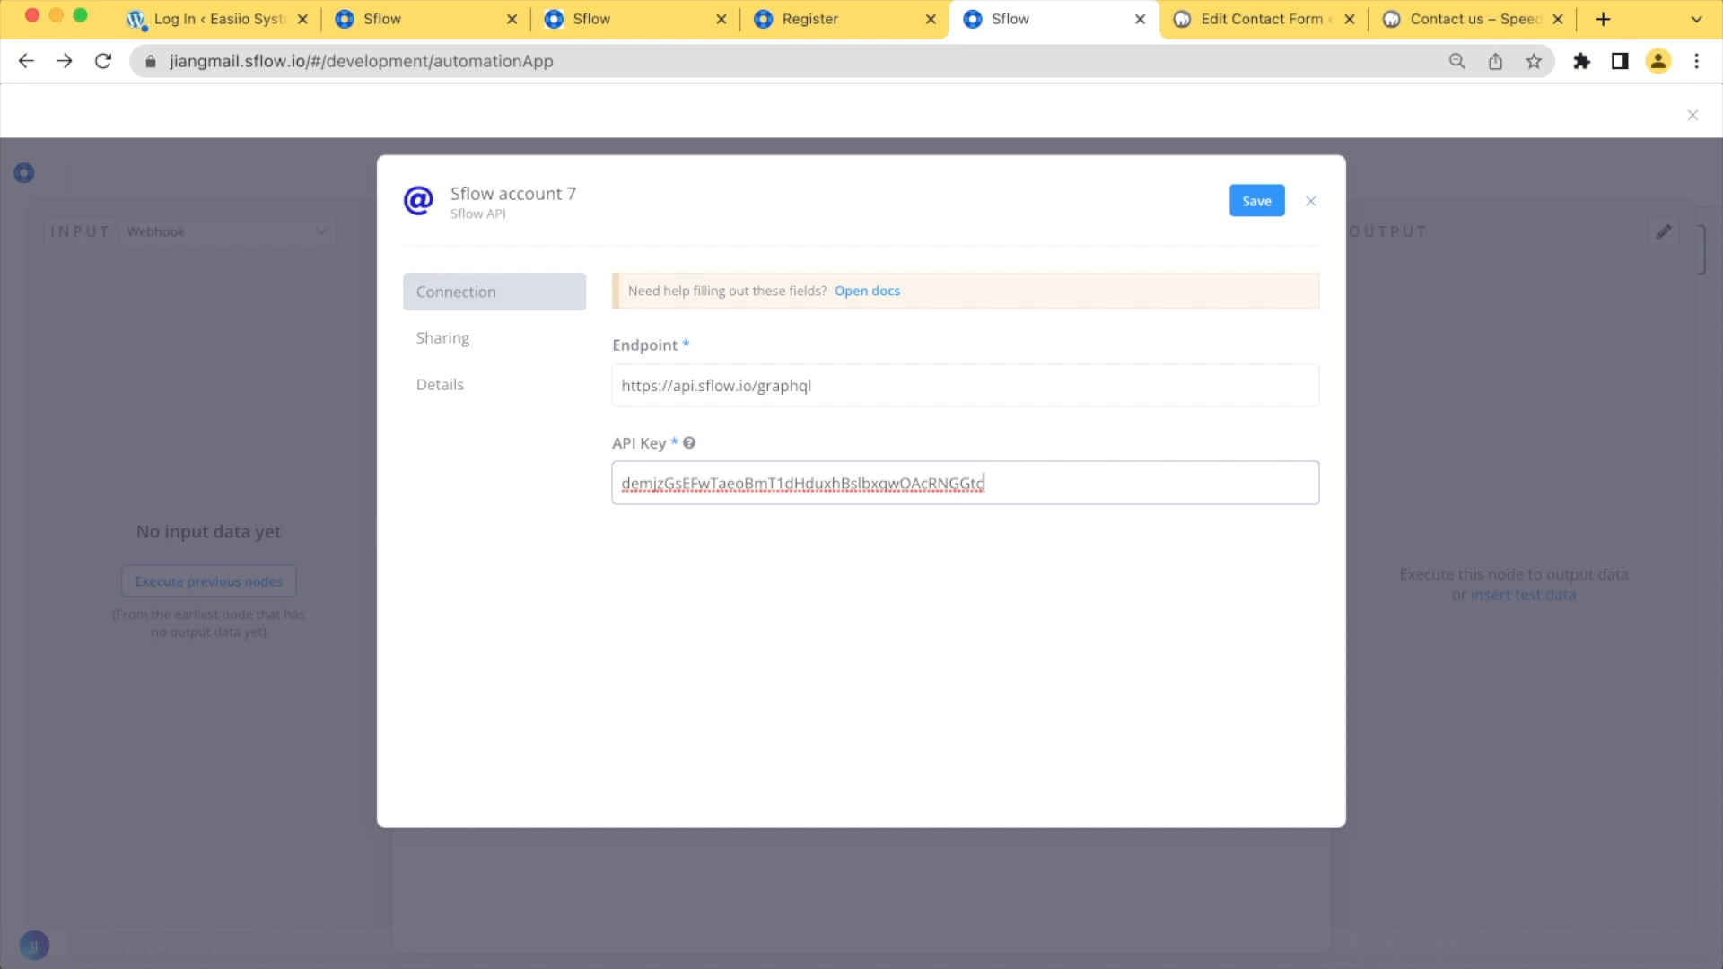
key("Escape")
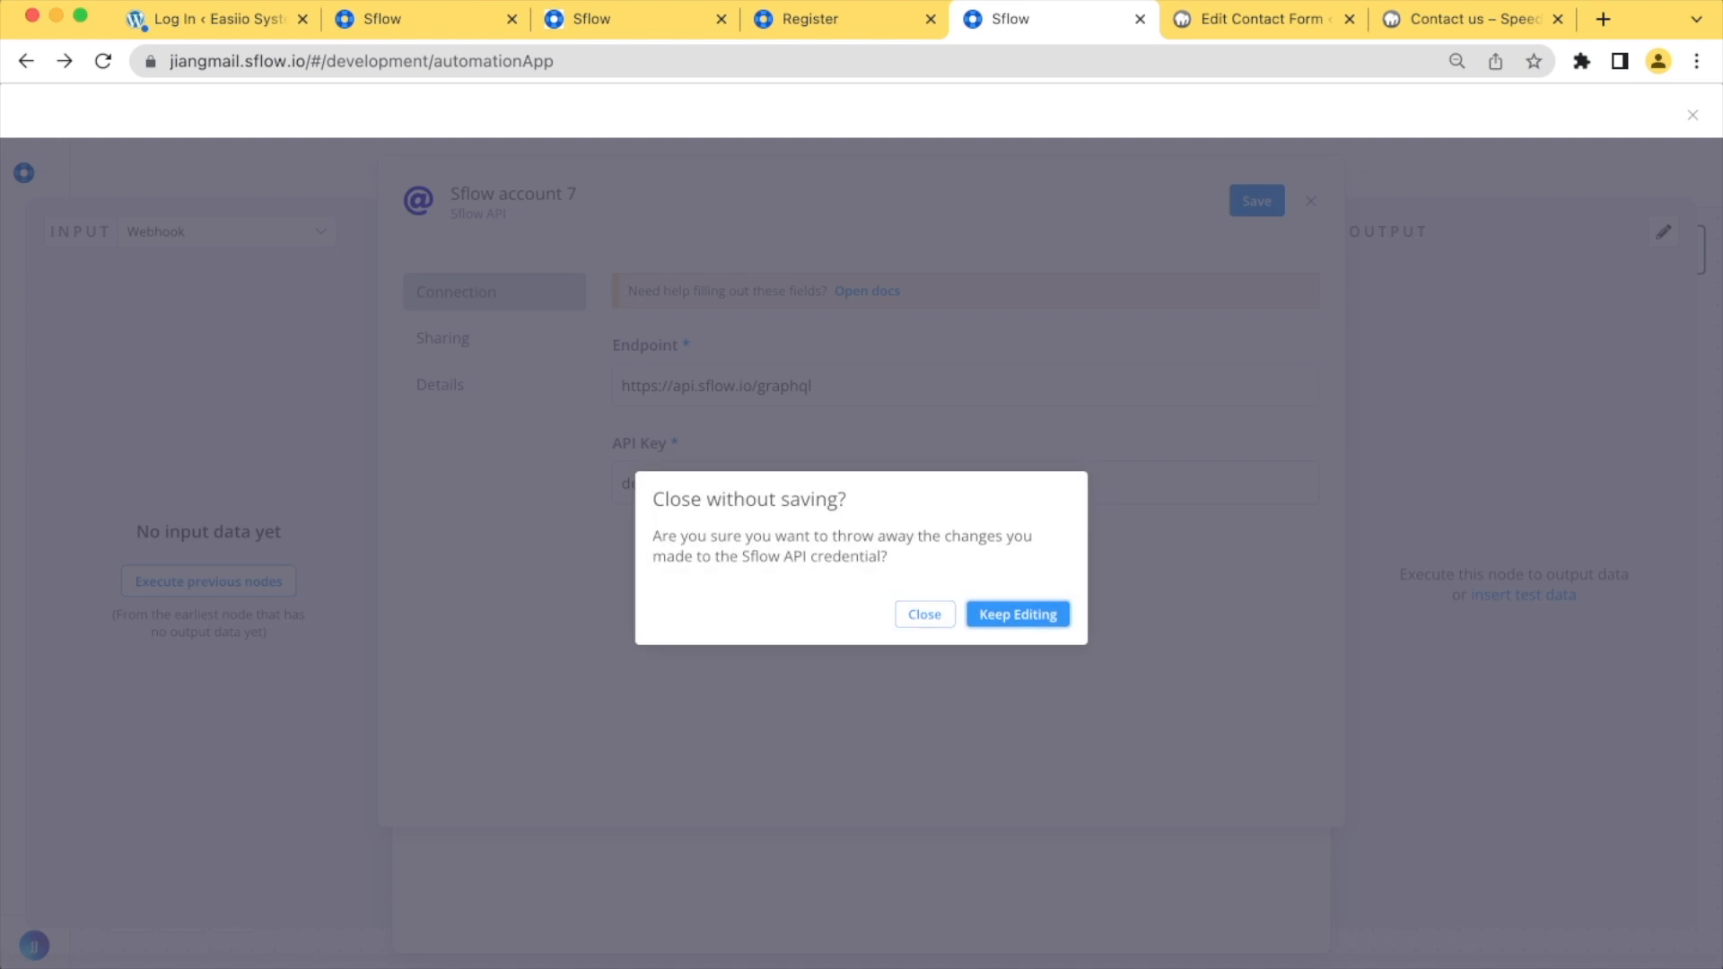
left_click(936, 615)
Select the existing Sflow account 5 credential and set the Sflow node's operation to Append
left_click(850, 434)
left_click(848, 304)
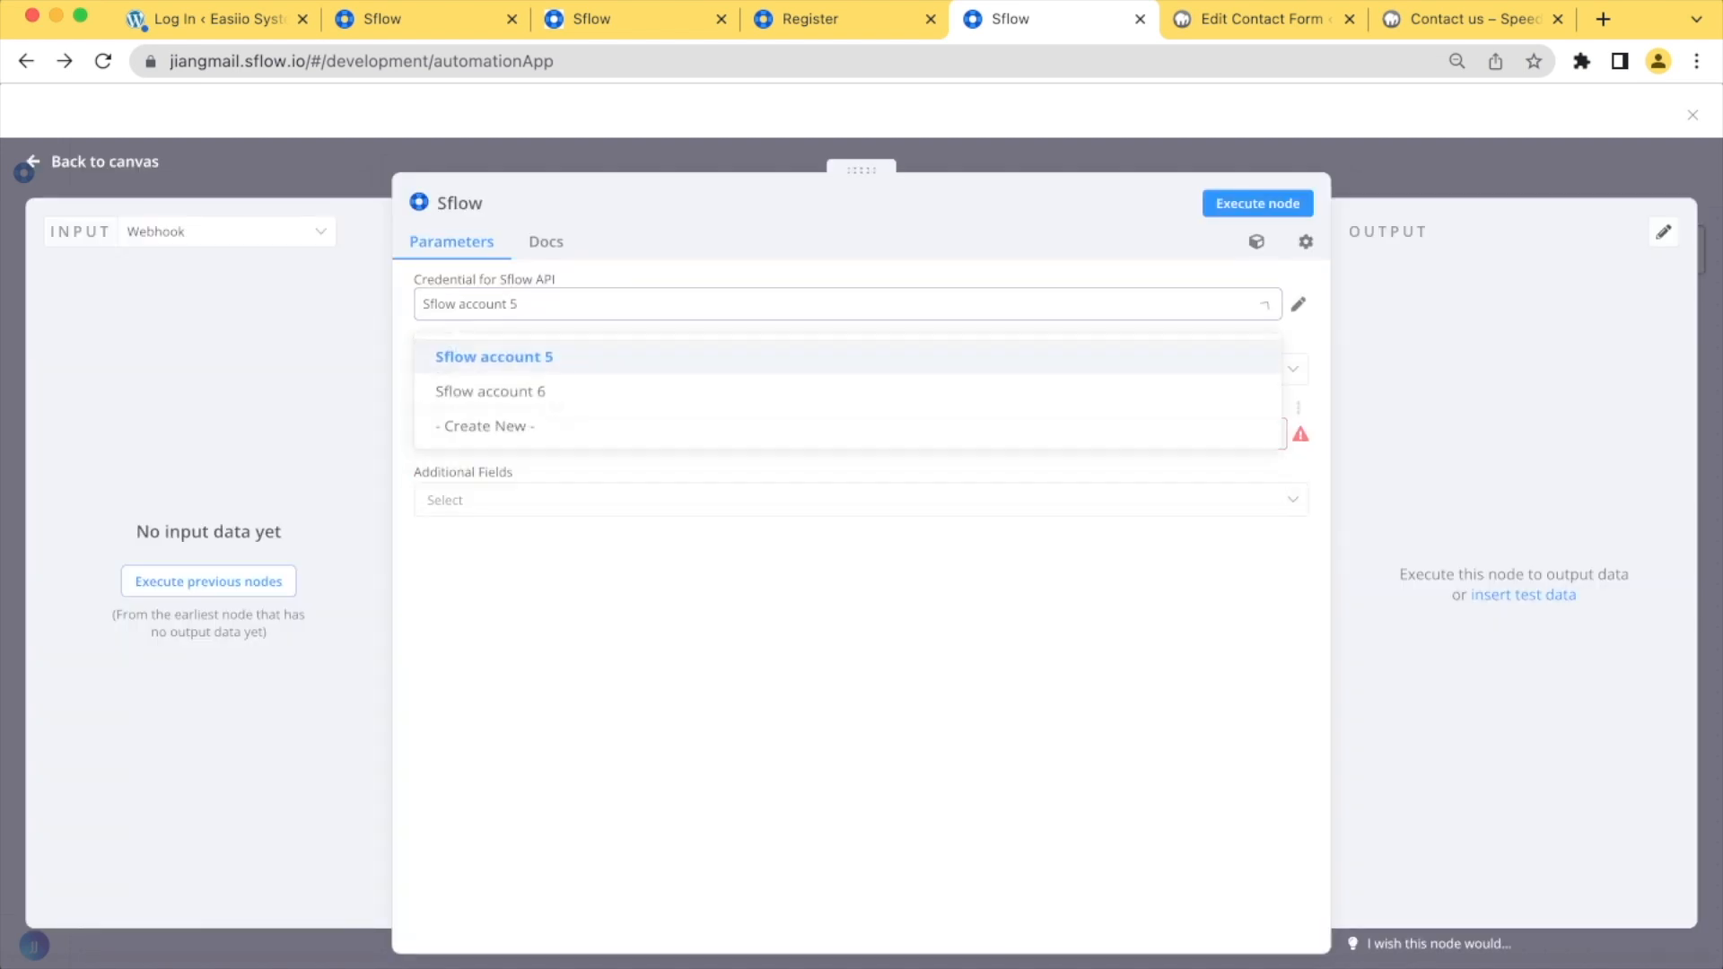
left_click(494, 358)
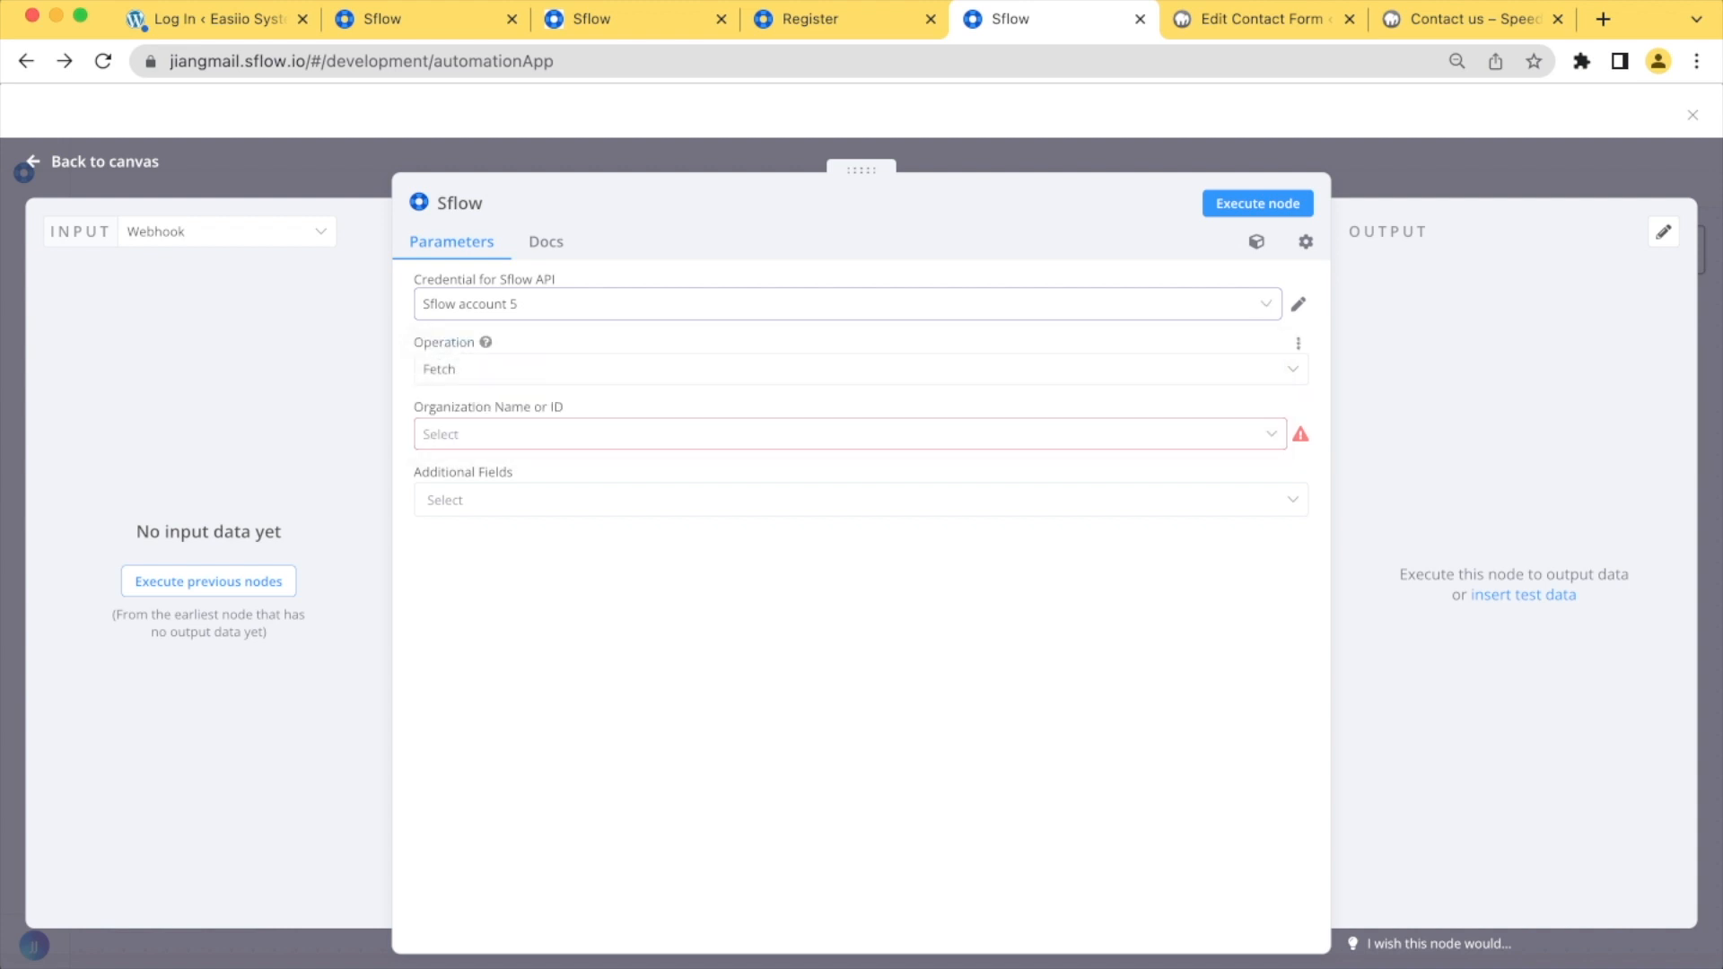
left_click(861, 370)
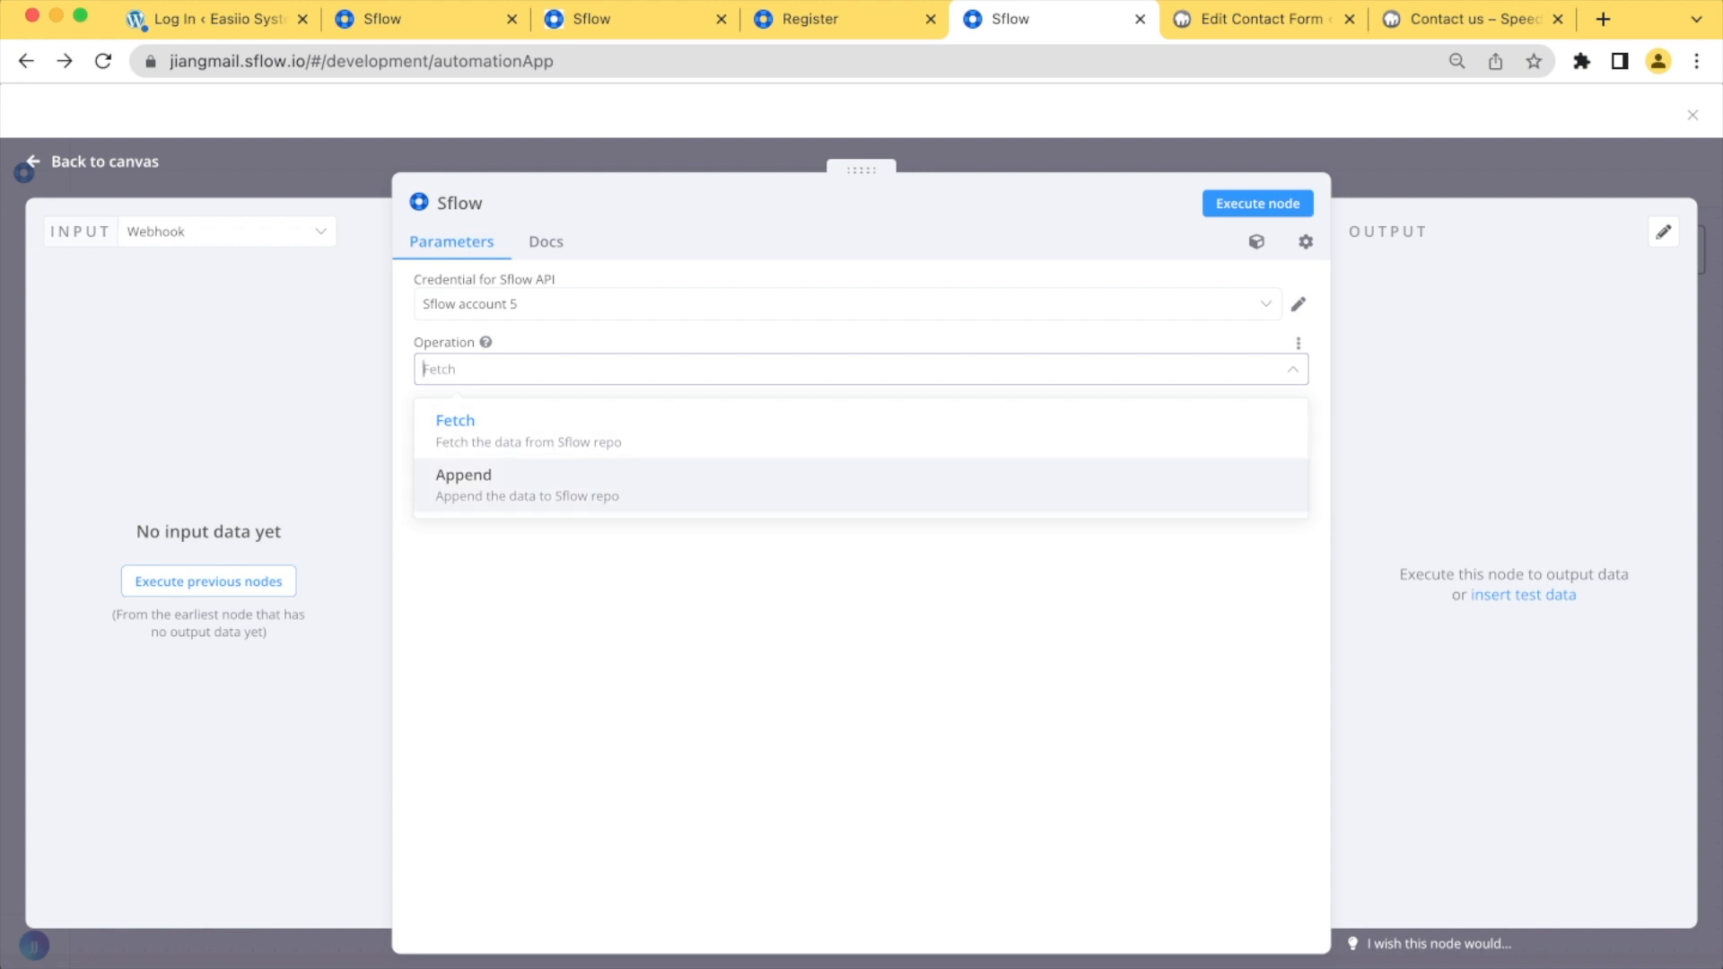
left_click(484, 484)
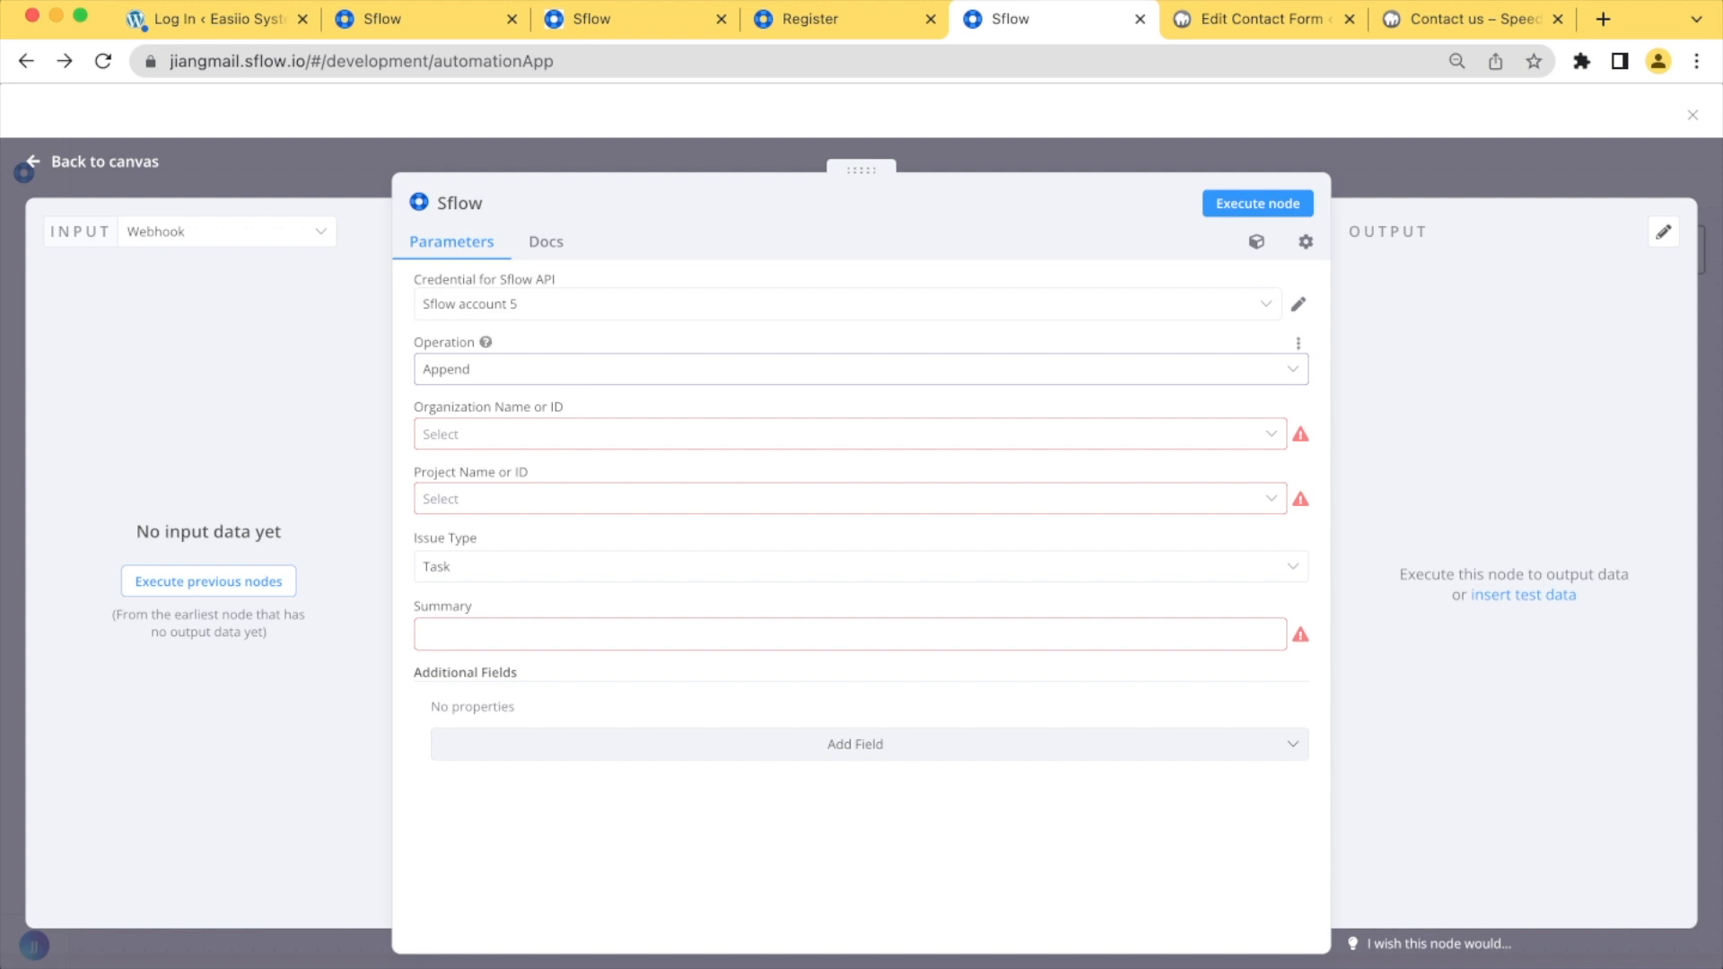
Set the Sflow node's organization to Jiangmail and its project to the test project
left_click(808, 434)
left_click(537, 488)
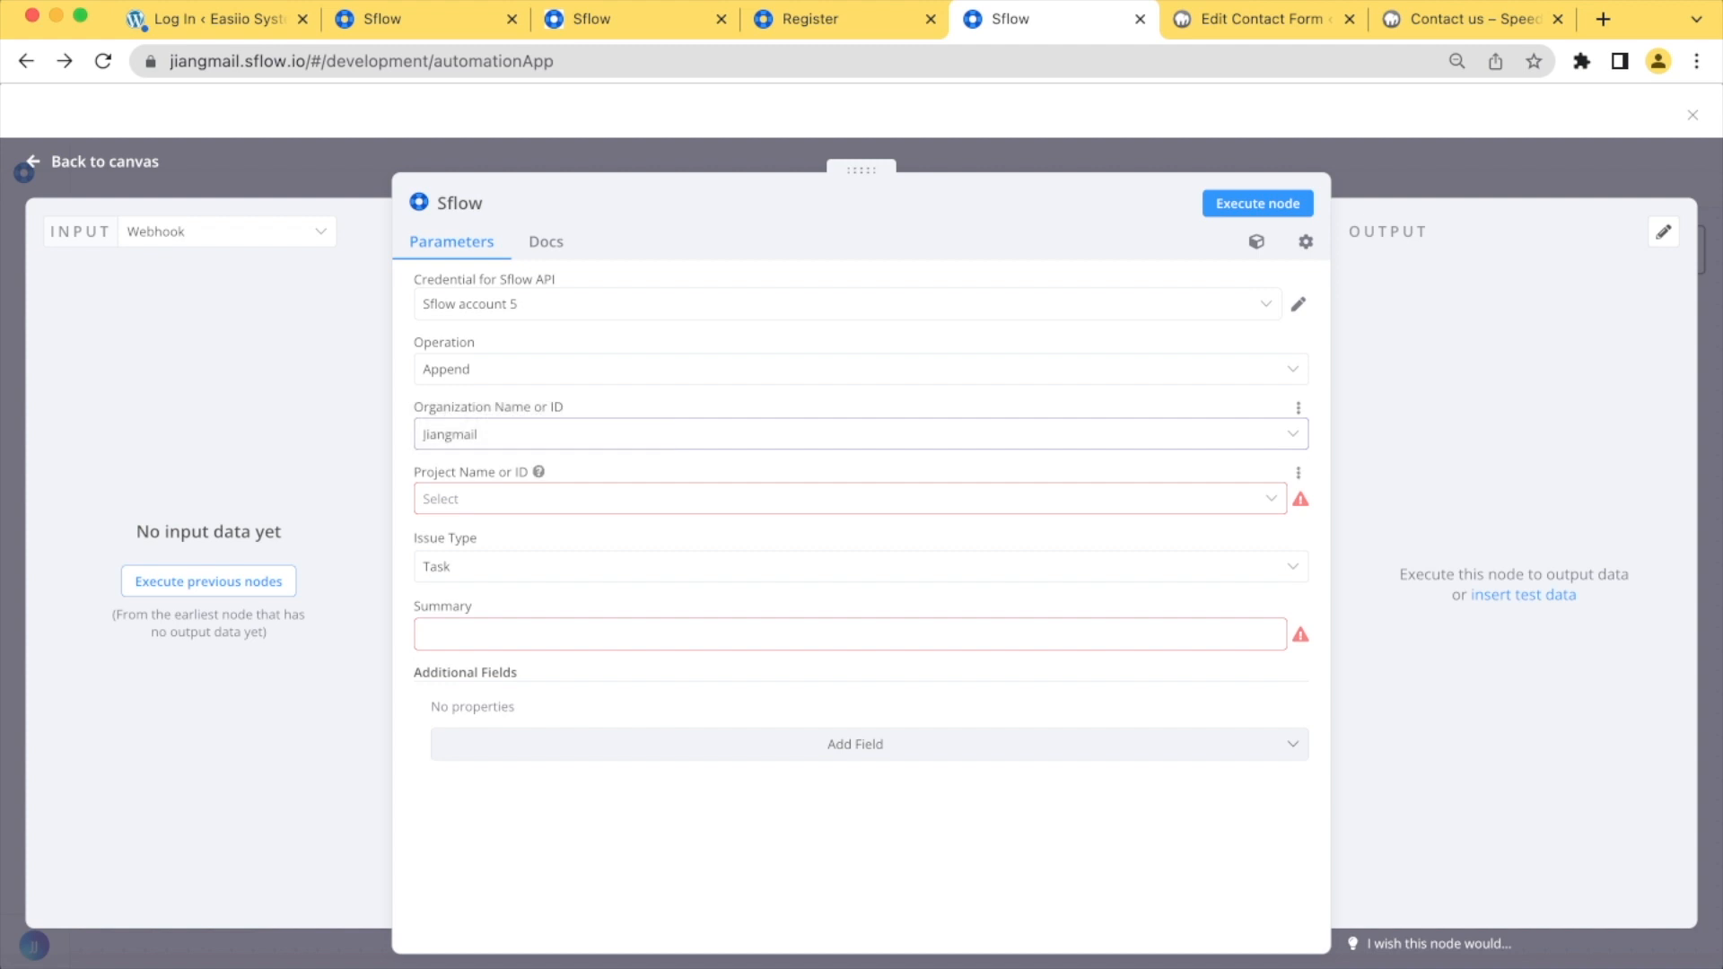
left_click(808, 499)
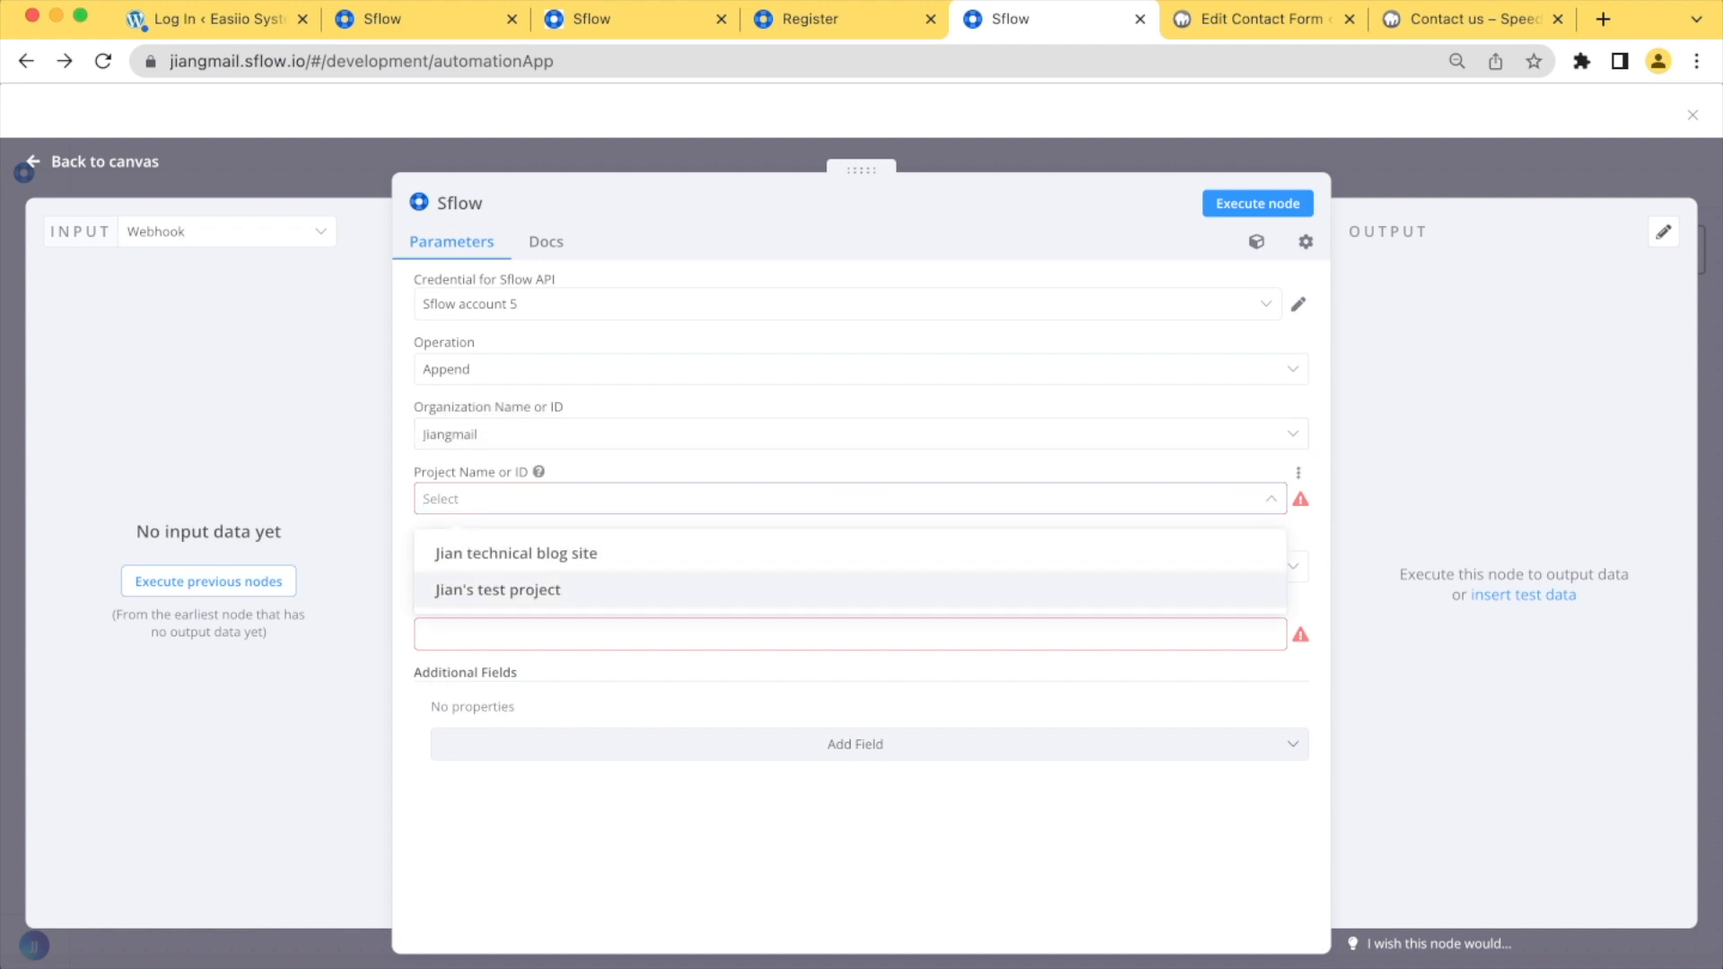
left_click(498, 589)
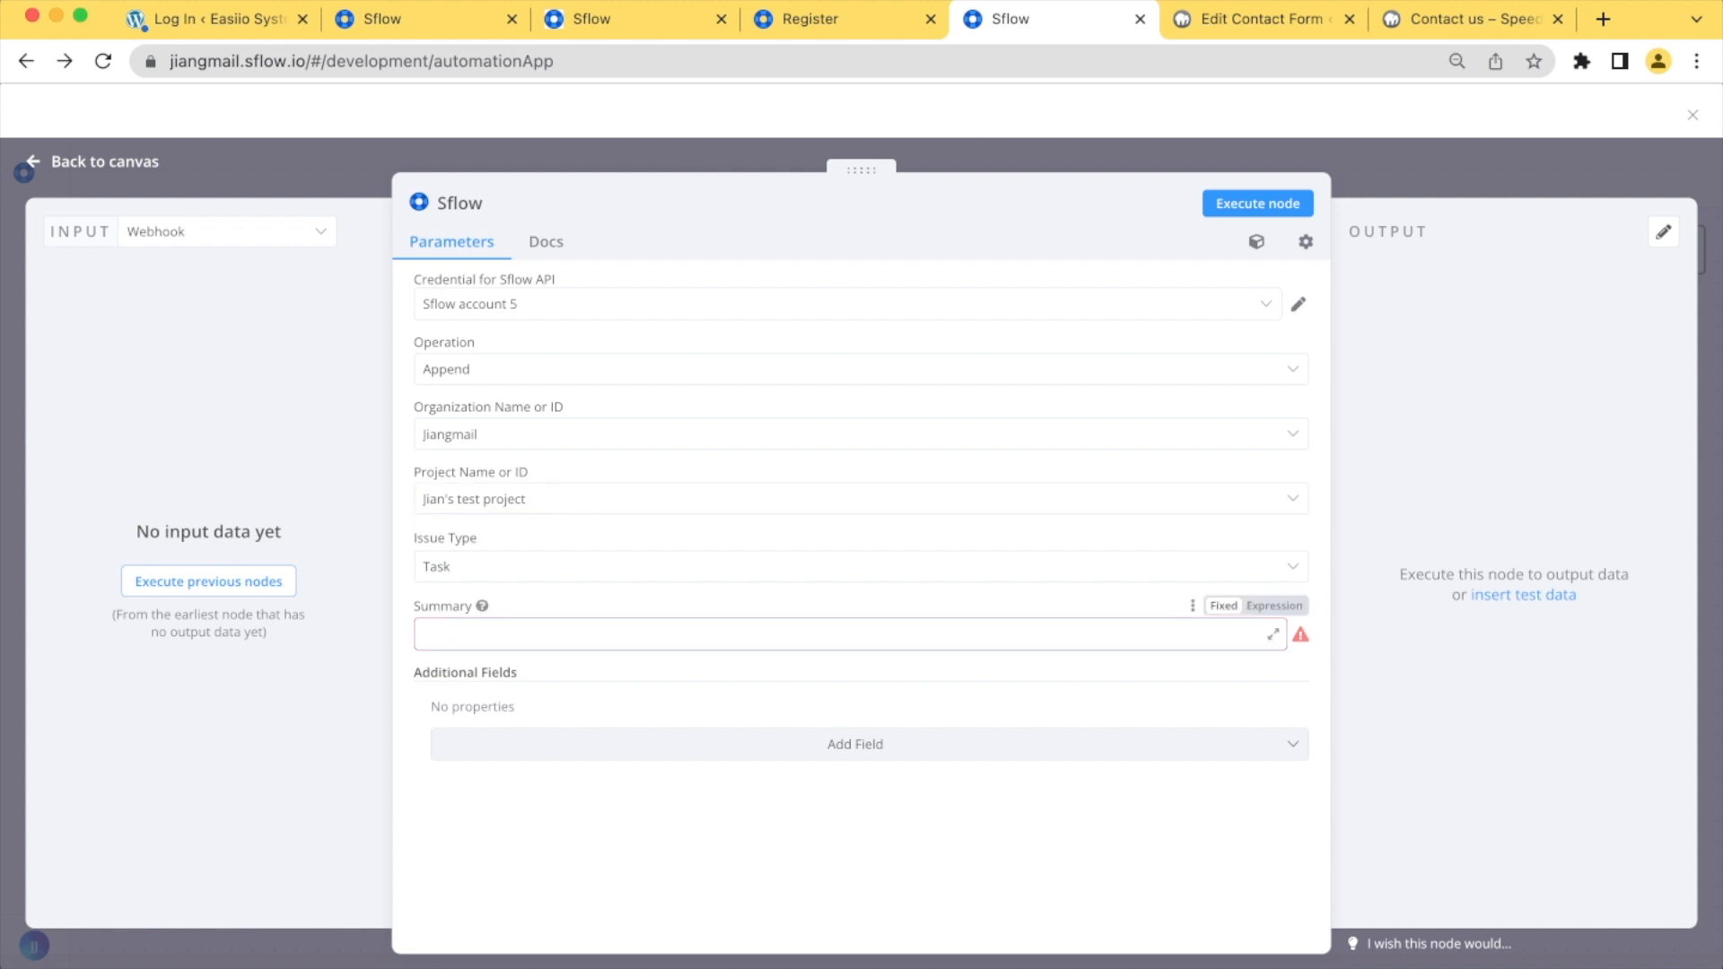
Enter "My test CF7 post" as the task's summary in the Sflow node
type("My test")
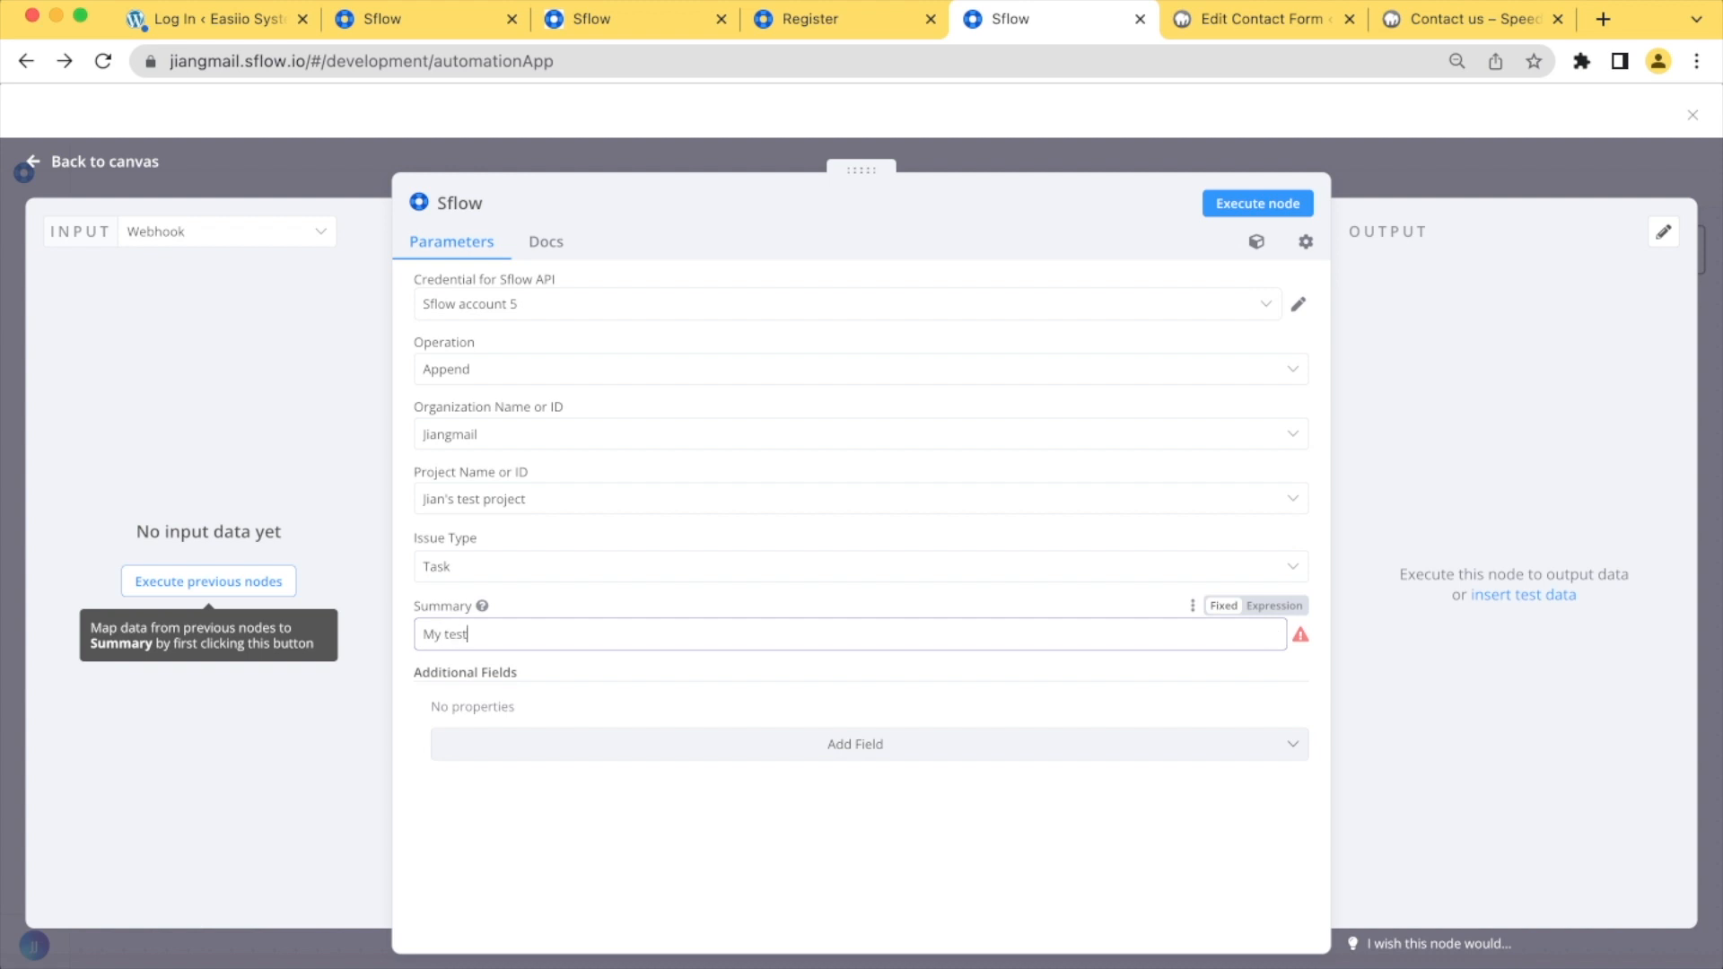
type("  CF7 post")
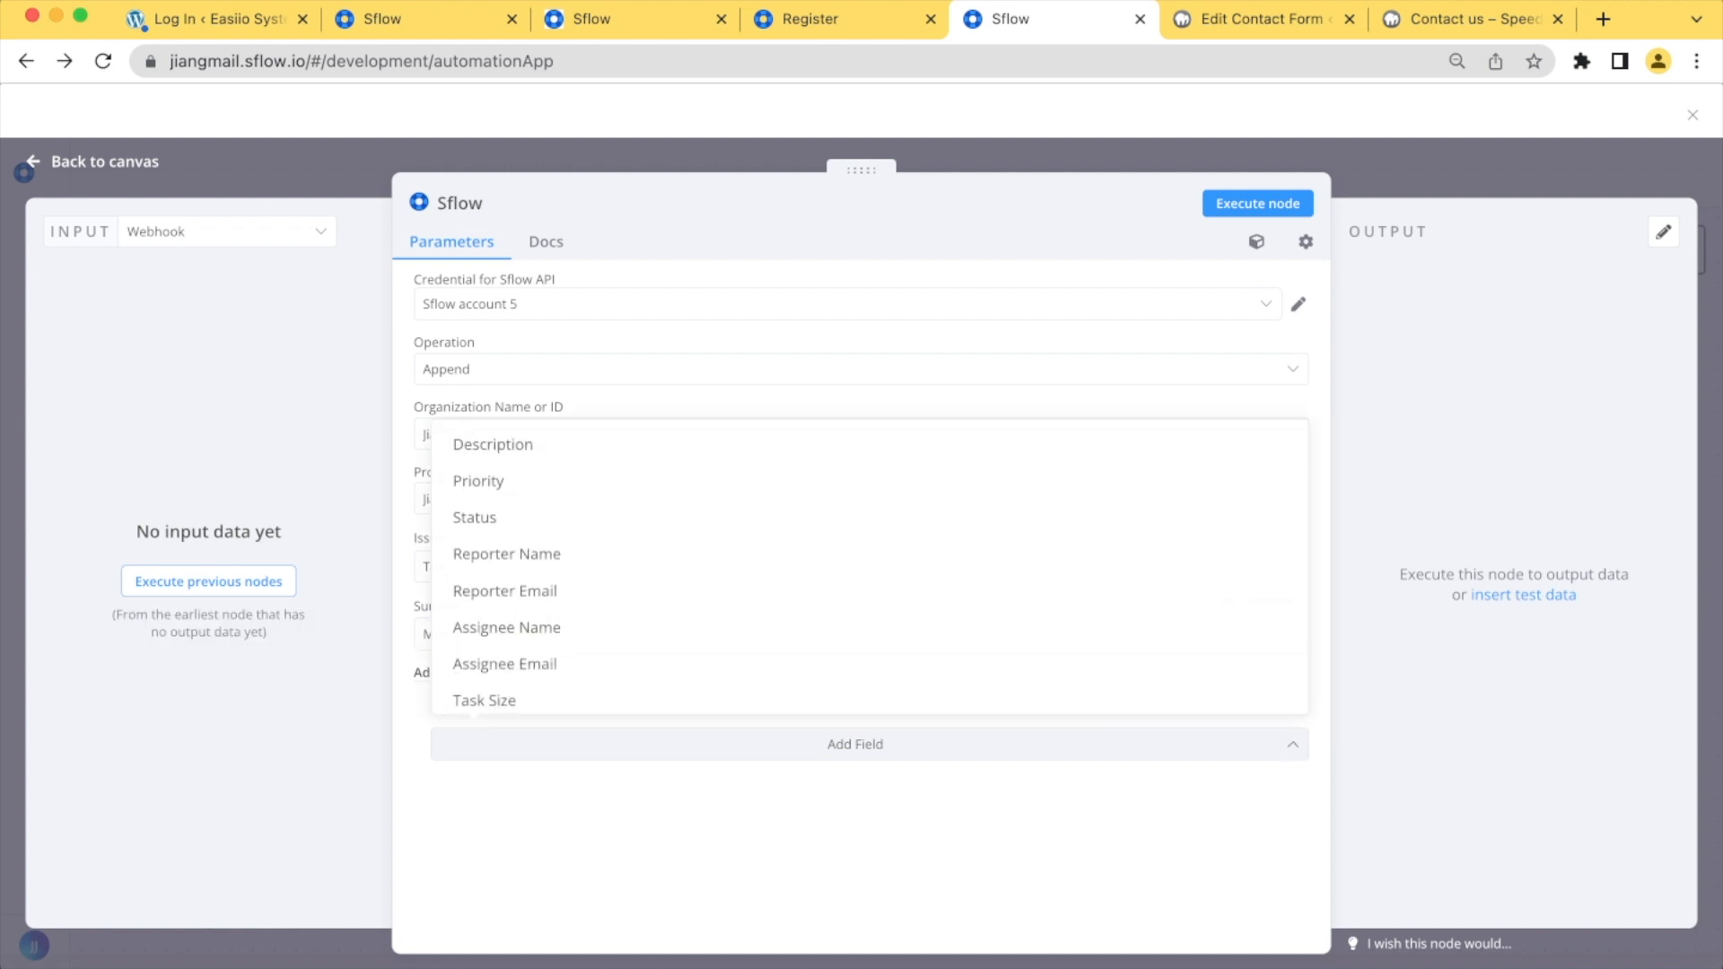
Add the Description, Reporter Name and Reporter Email additional fields to the Sflow node
left_click(493, 445)
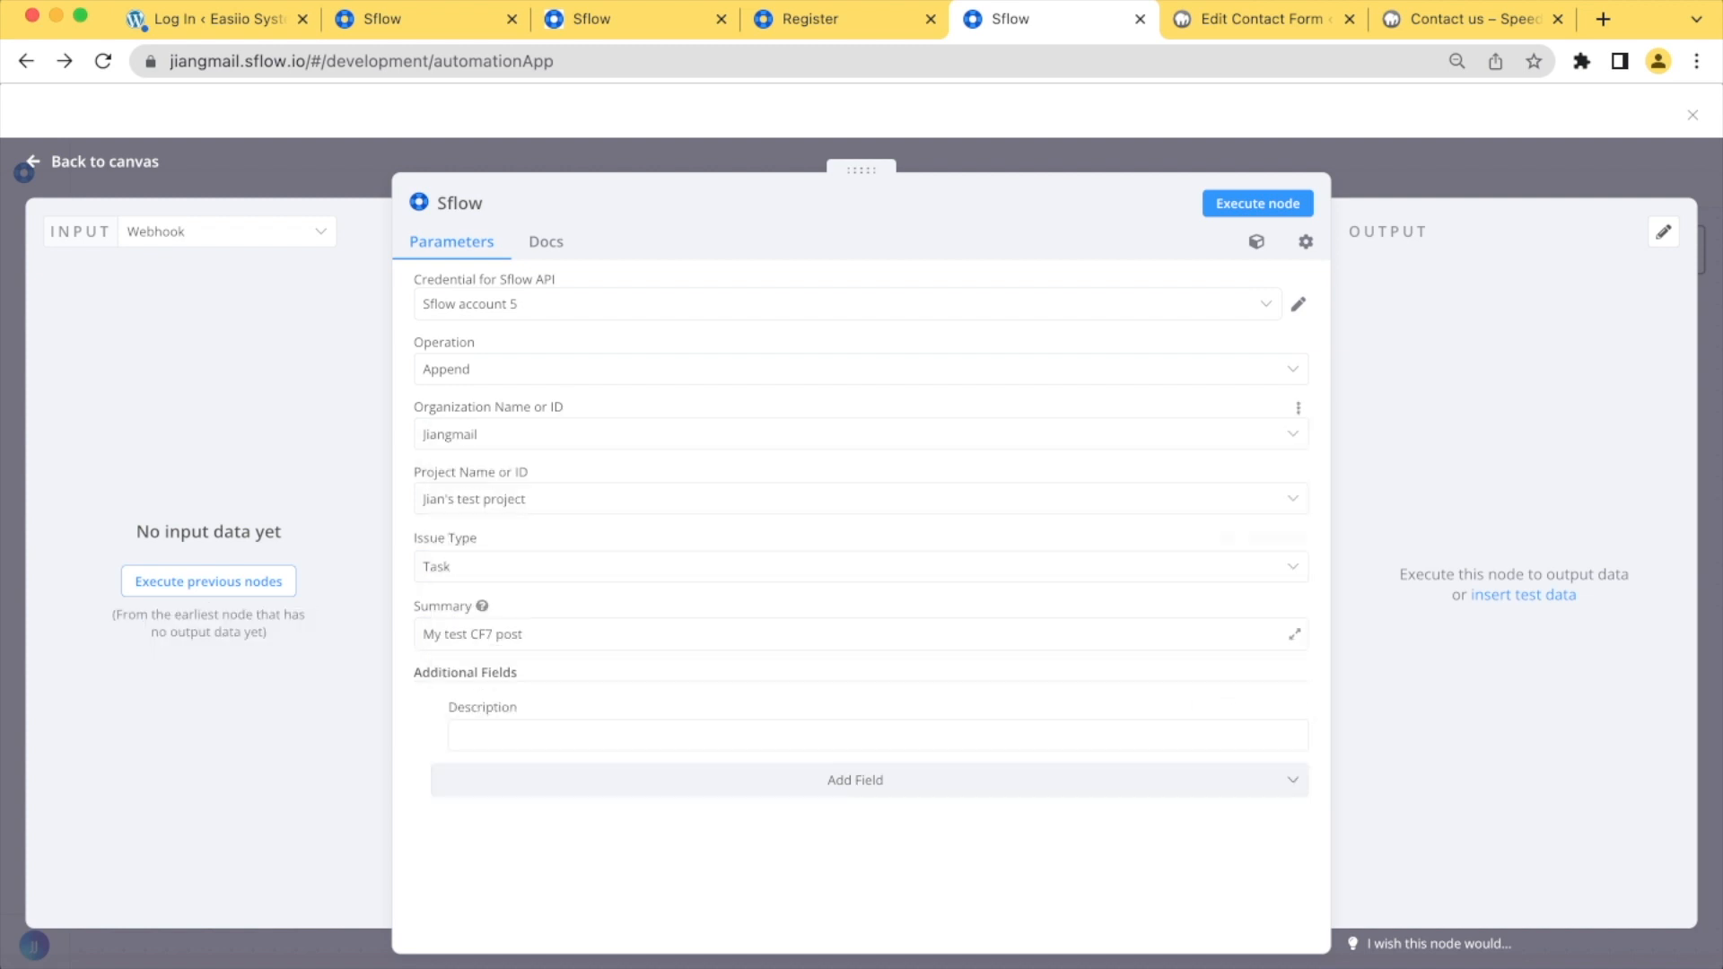
left_click(856, 780)
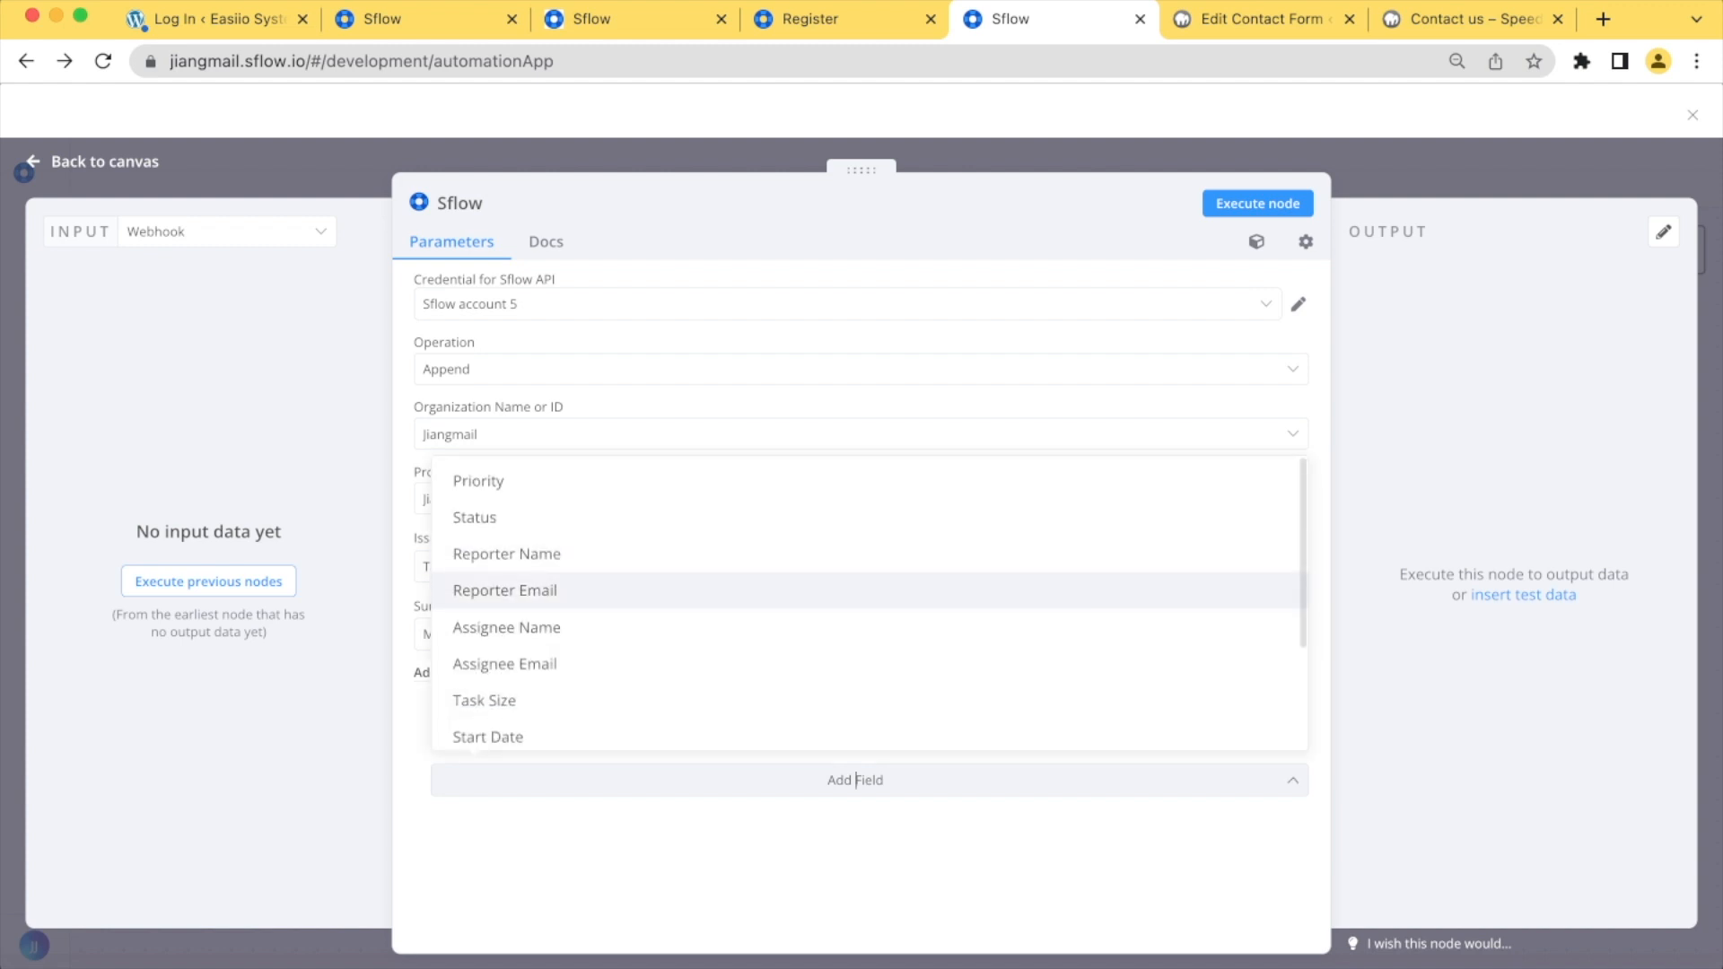
left_click(507, 553)
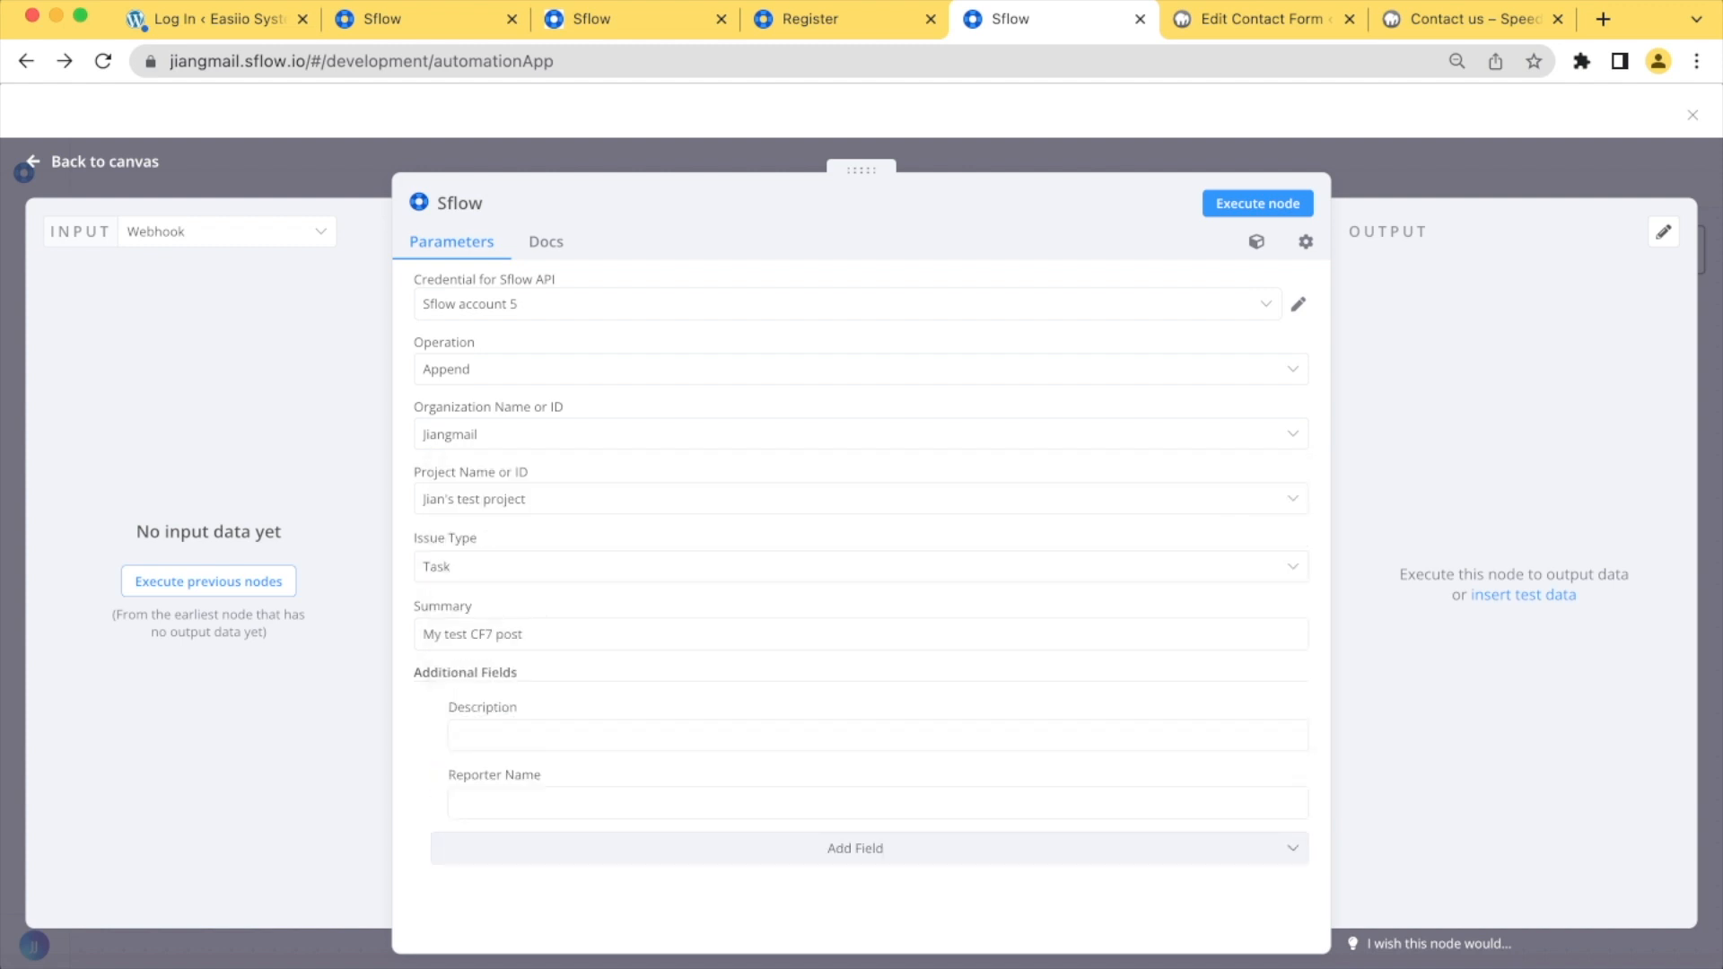
left_click(855, 848)
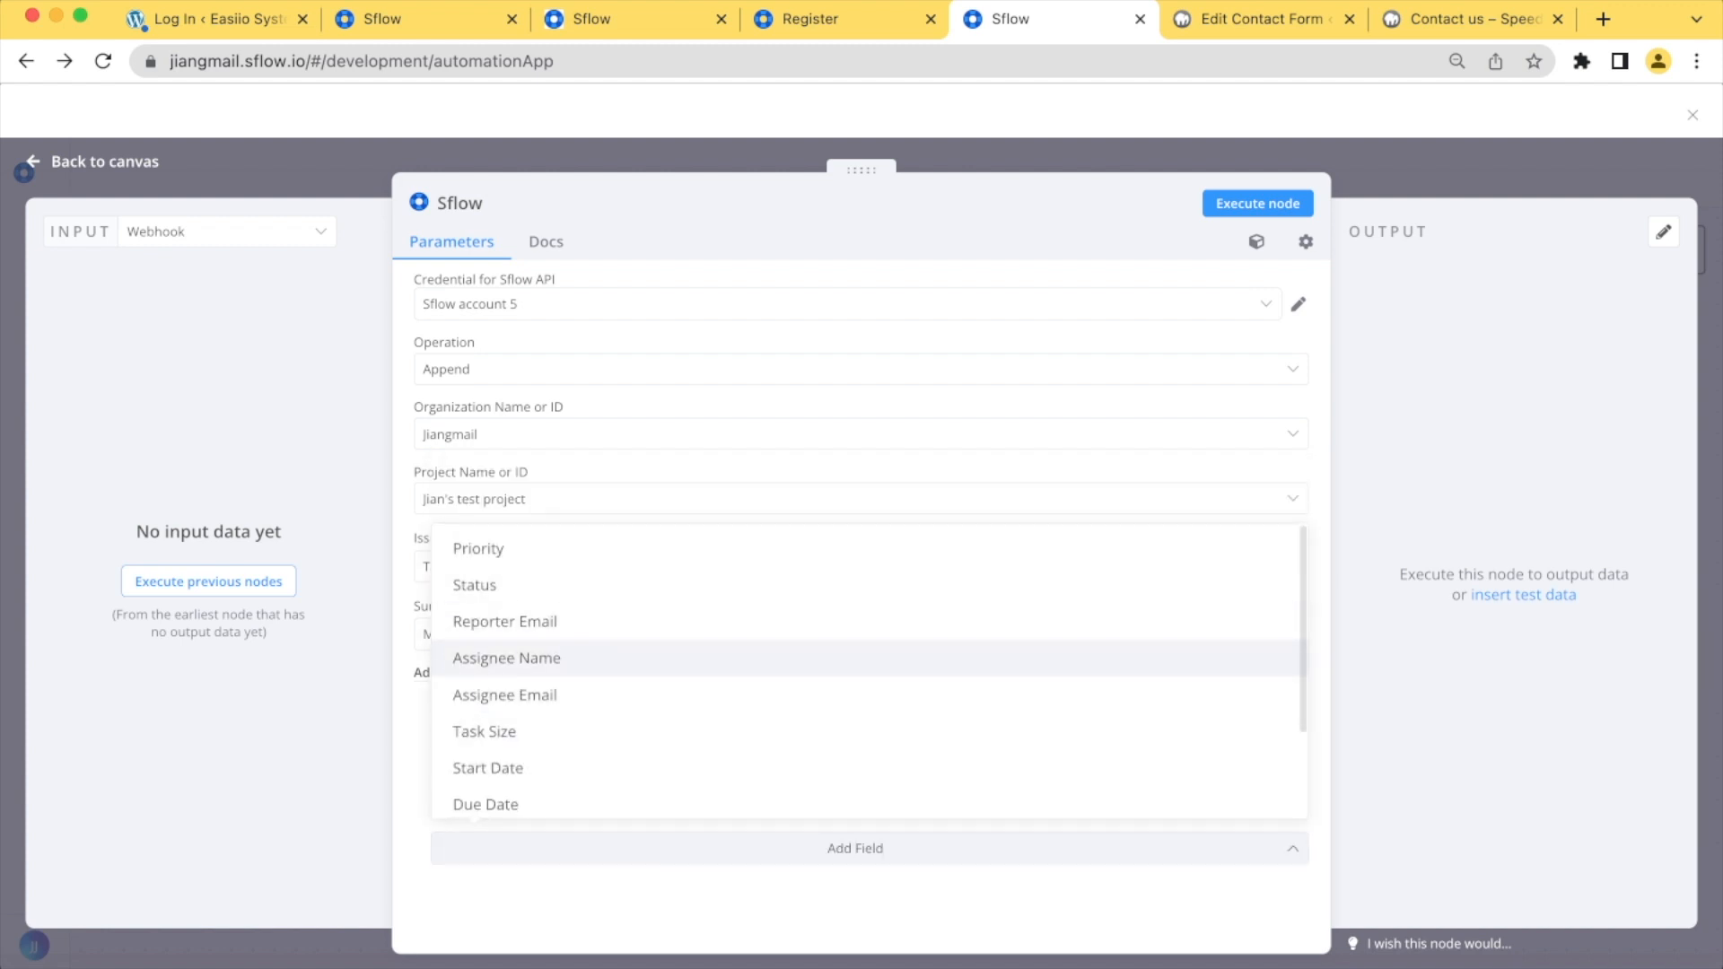
left_click(507, 621)
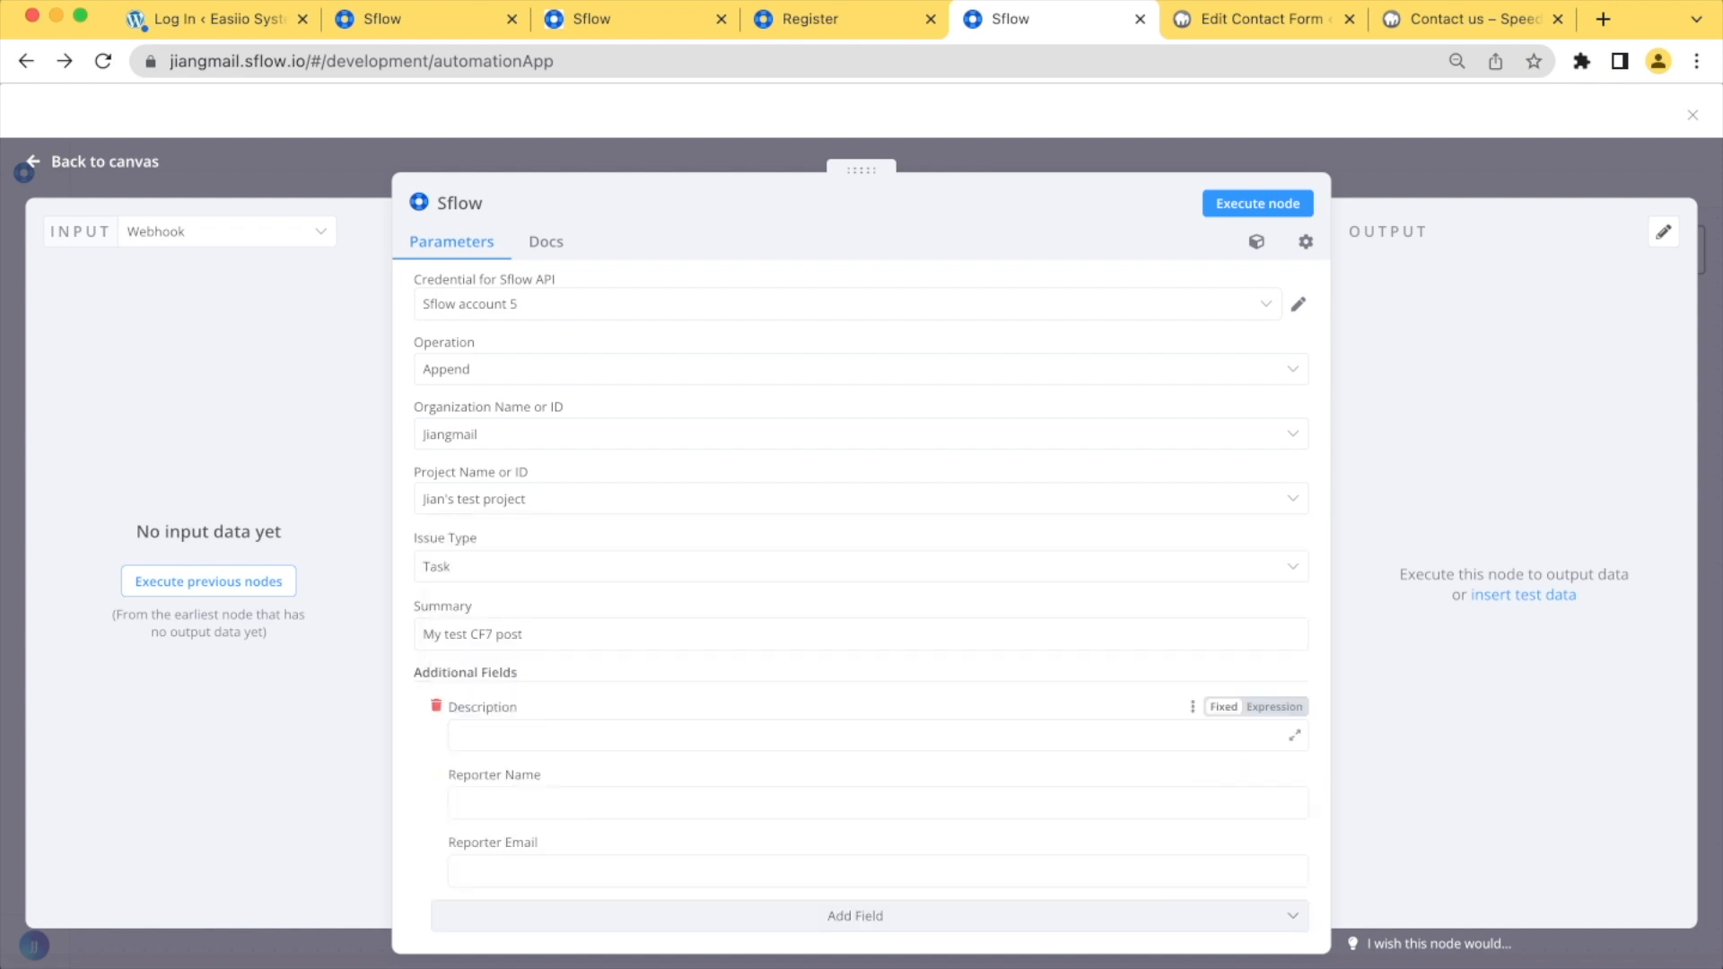
Enter "Test form" as the task's description in the Sflow node
left_click(539, 735)
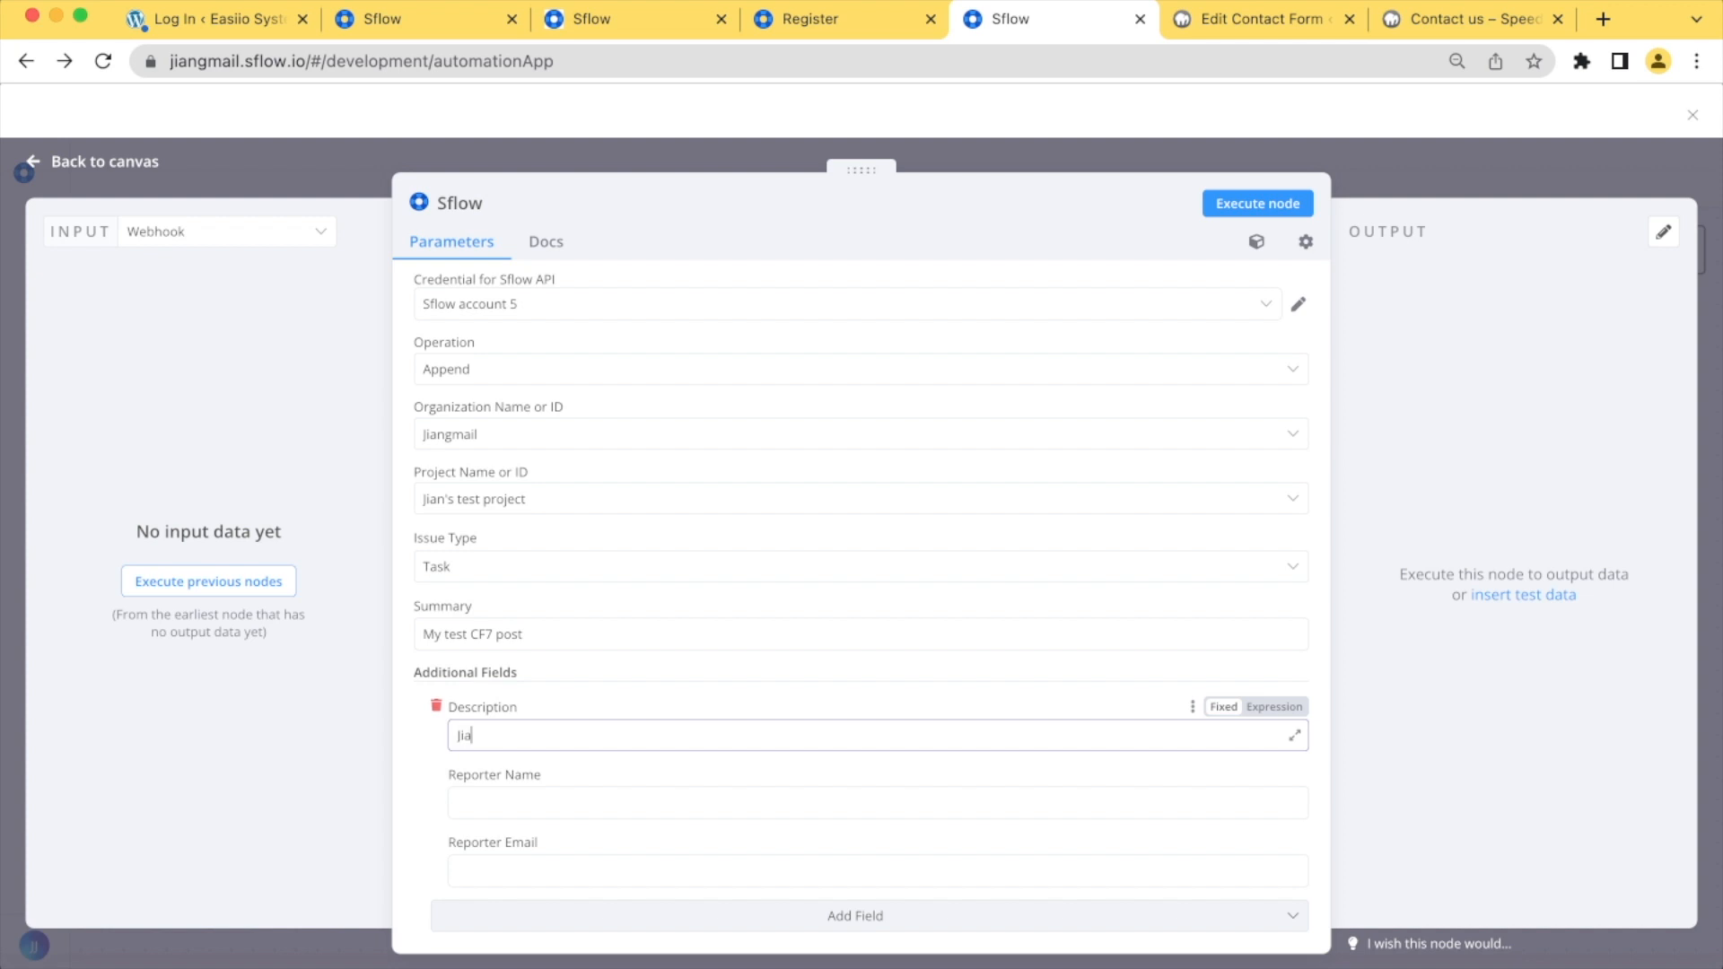
key("Tab")
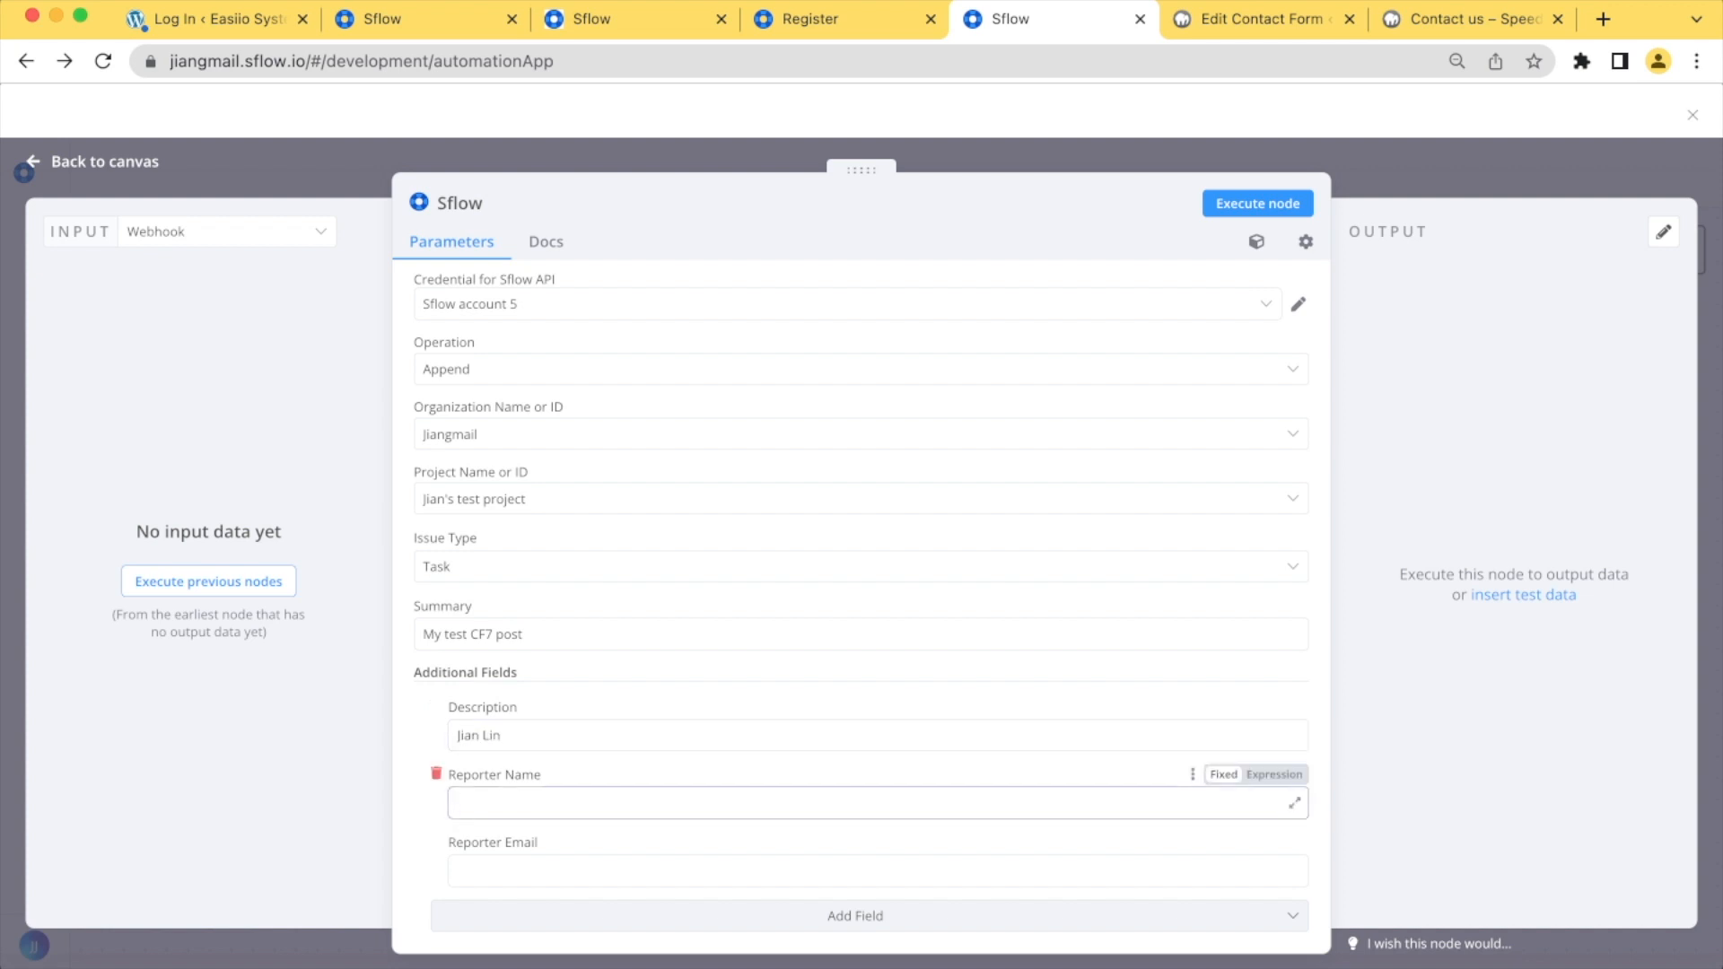
key("shift+Tab")
type("Test form")
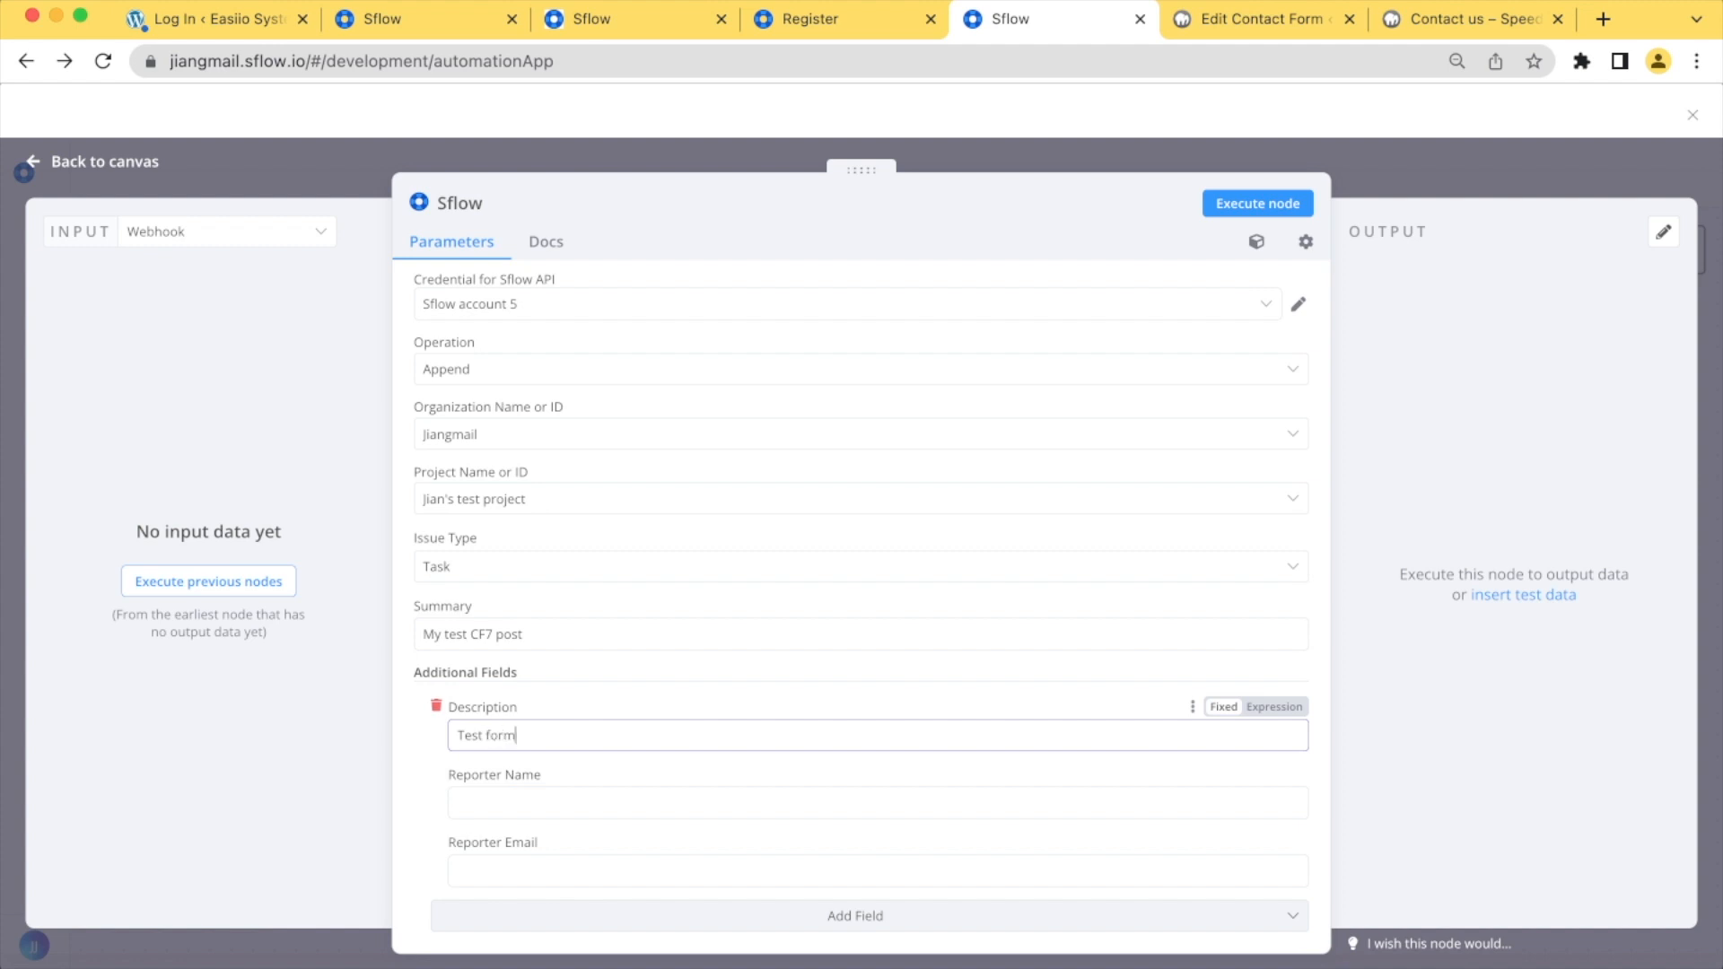
Fill in the reporter's full name and e-mail address in the Sflow node and save the workflow
left_click(877, 804)
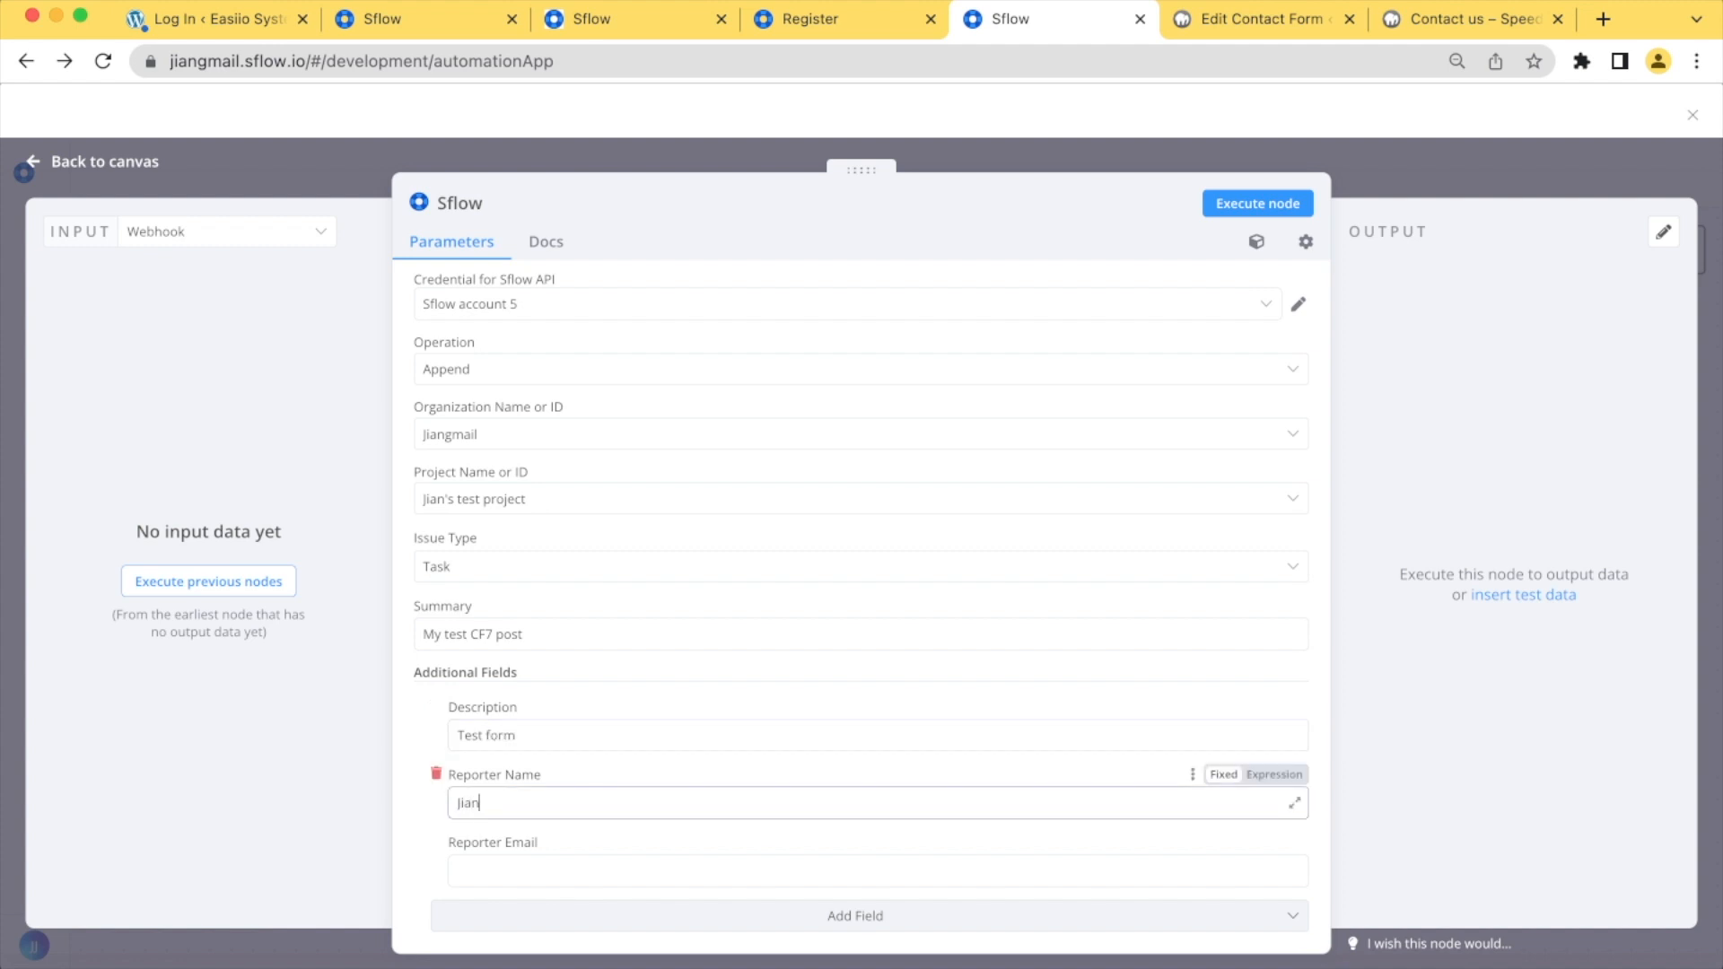
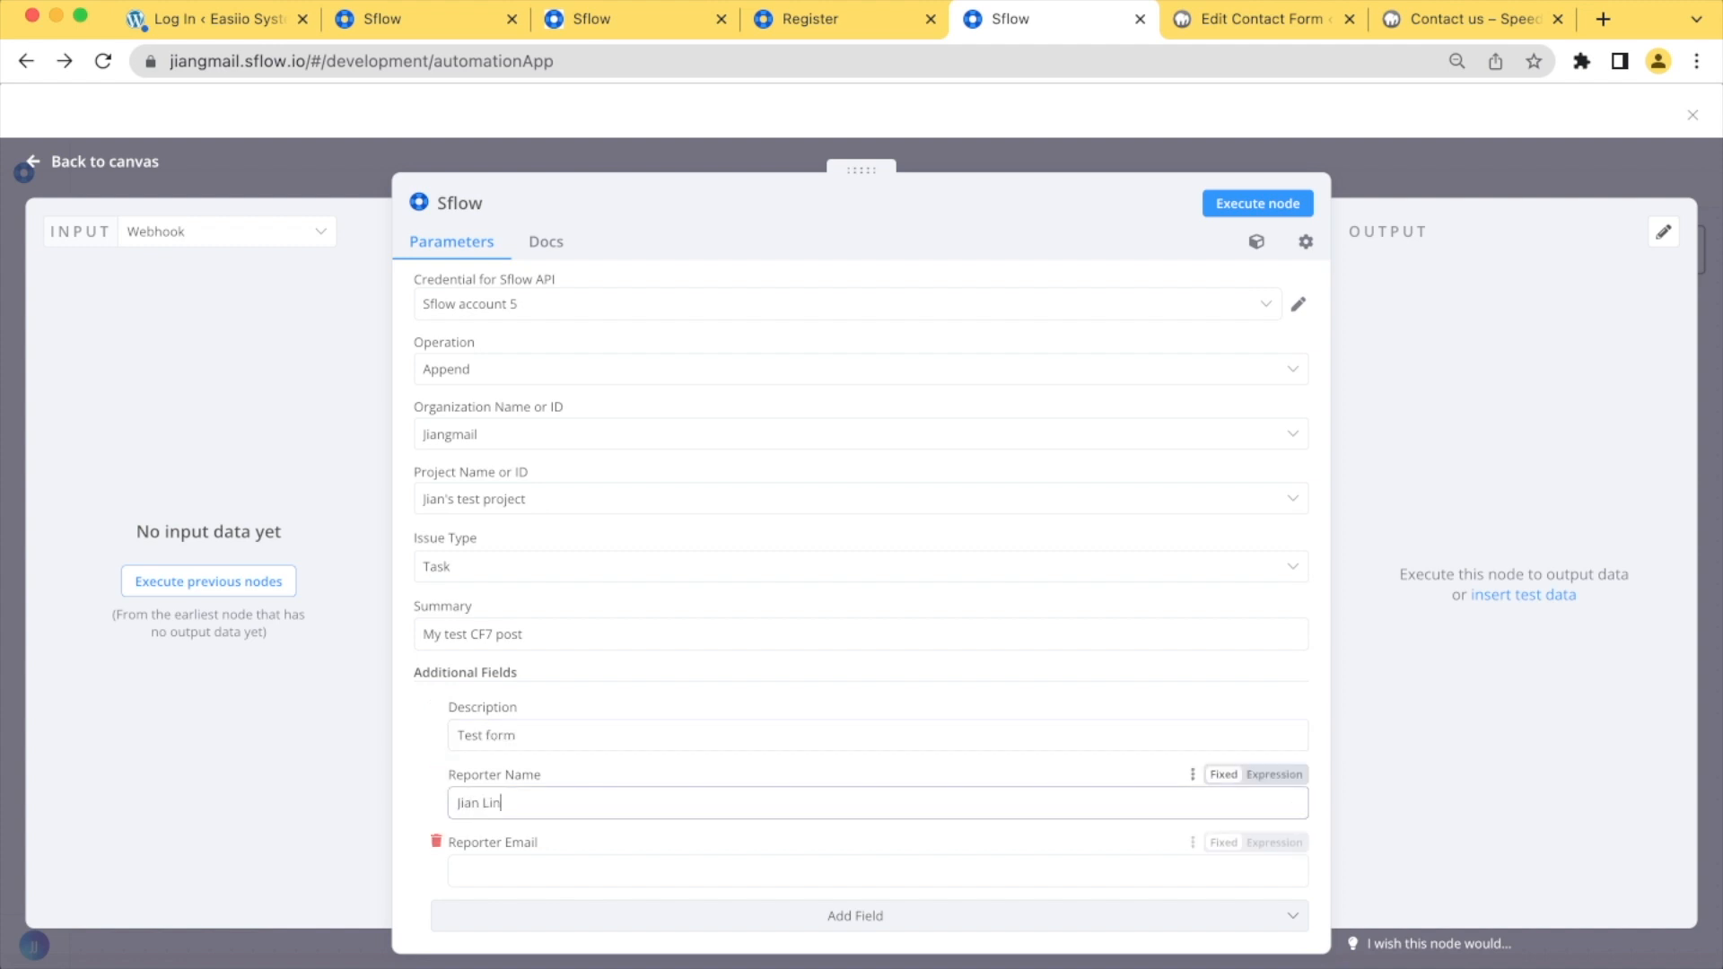
left_click(770, 872)
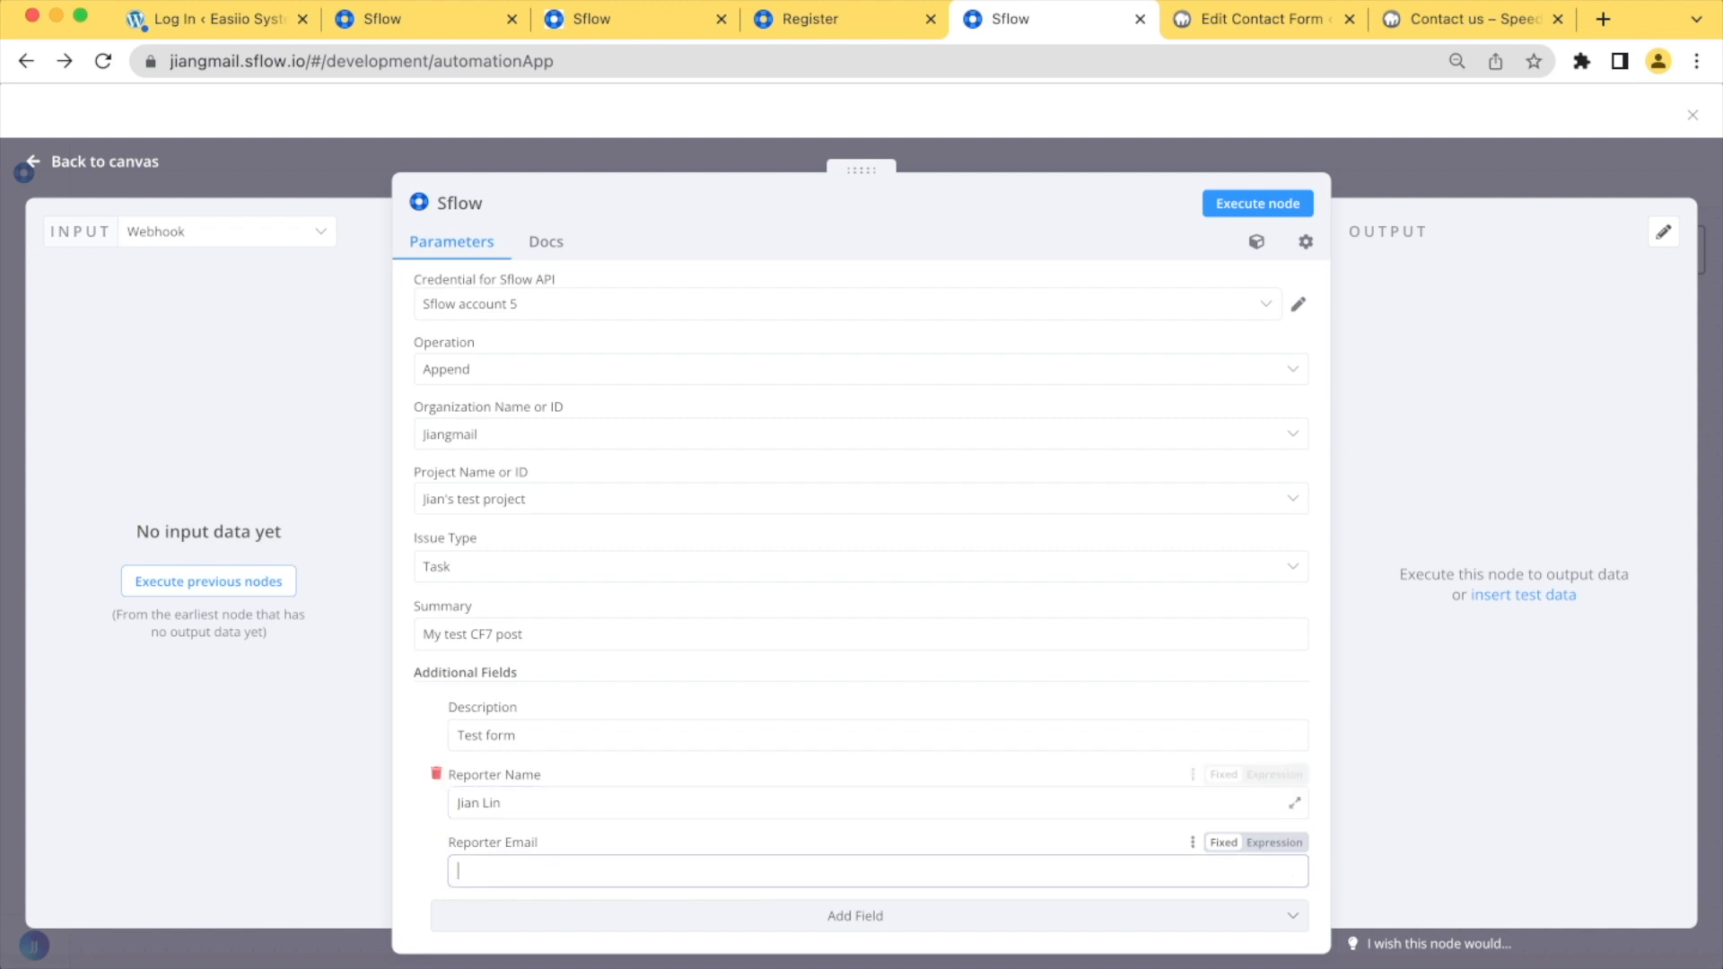
scroll(772, 779, "down", 1)
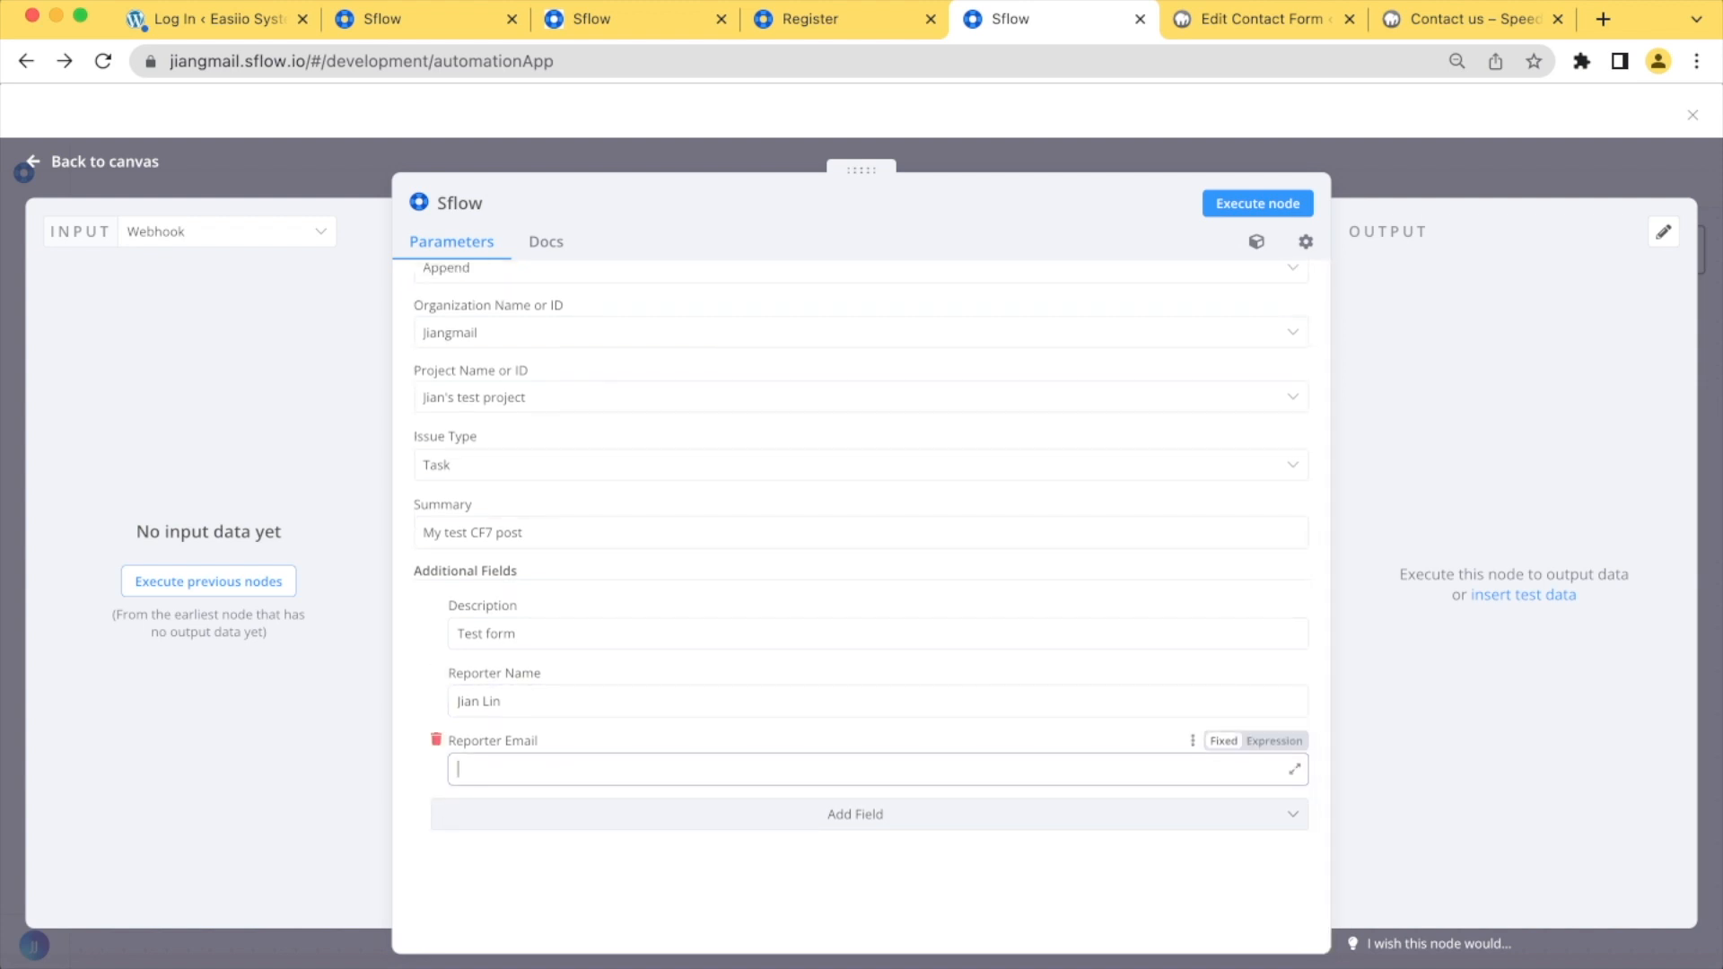
mouse_move(1256, 241)
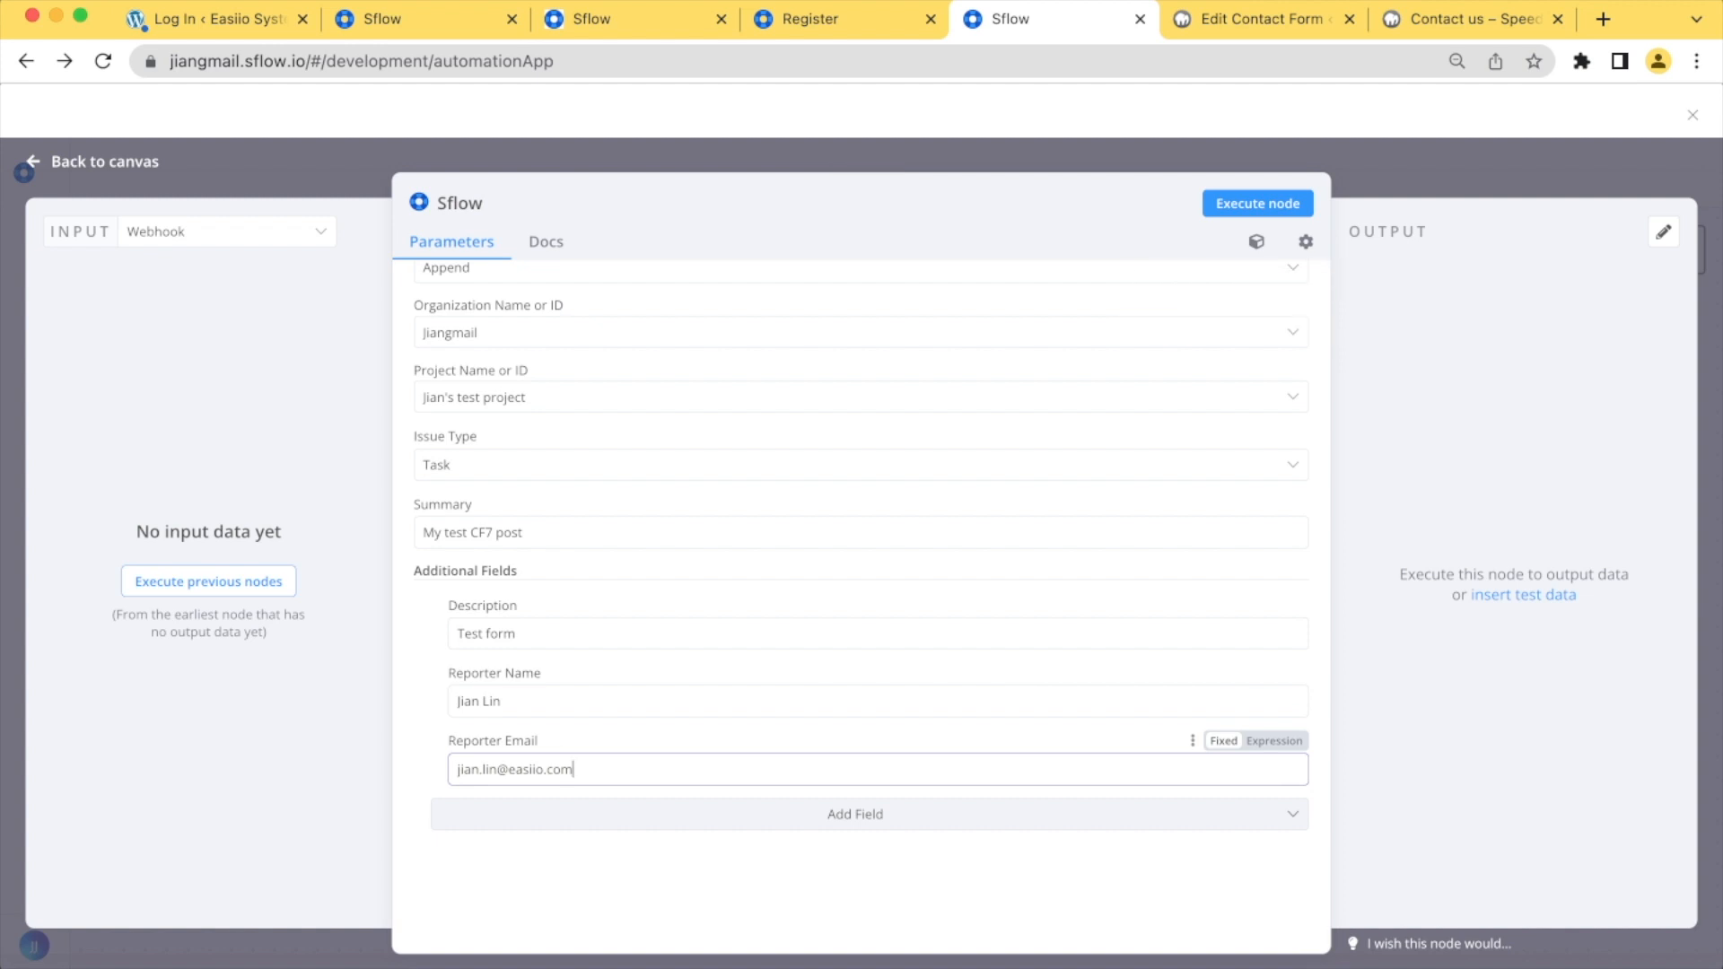
left_click(1400, 166)
left_click(1632, 171)
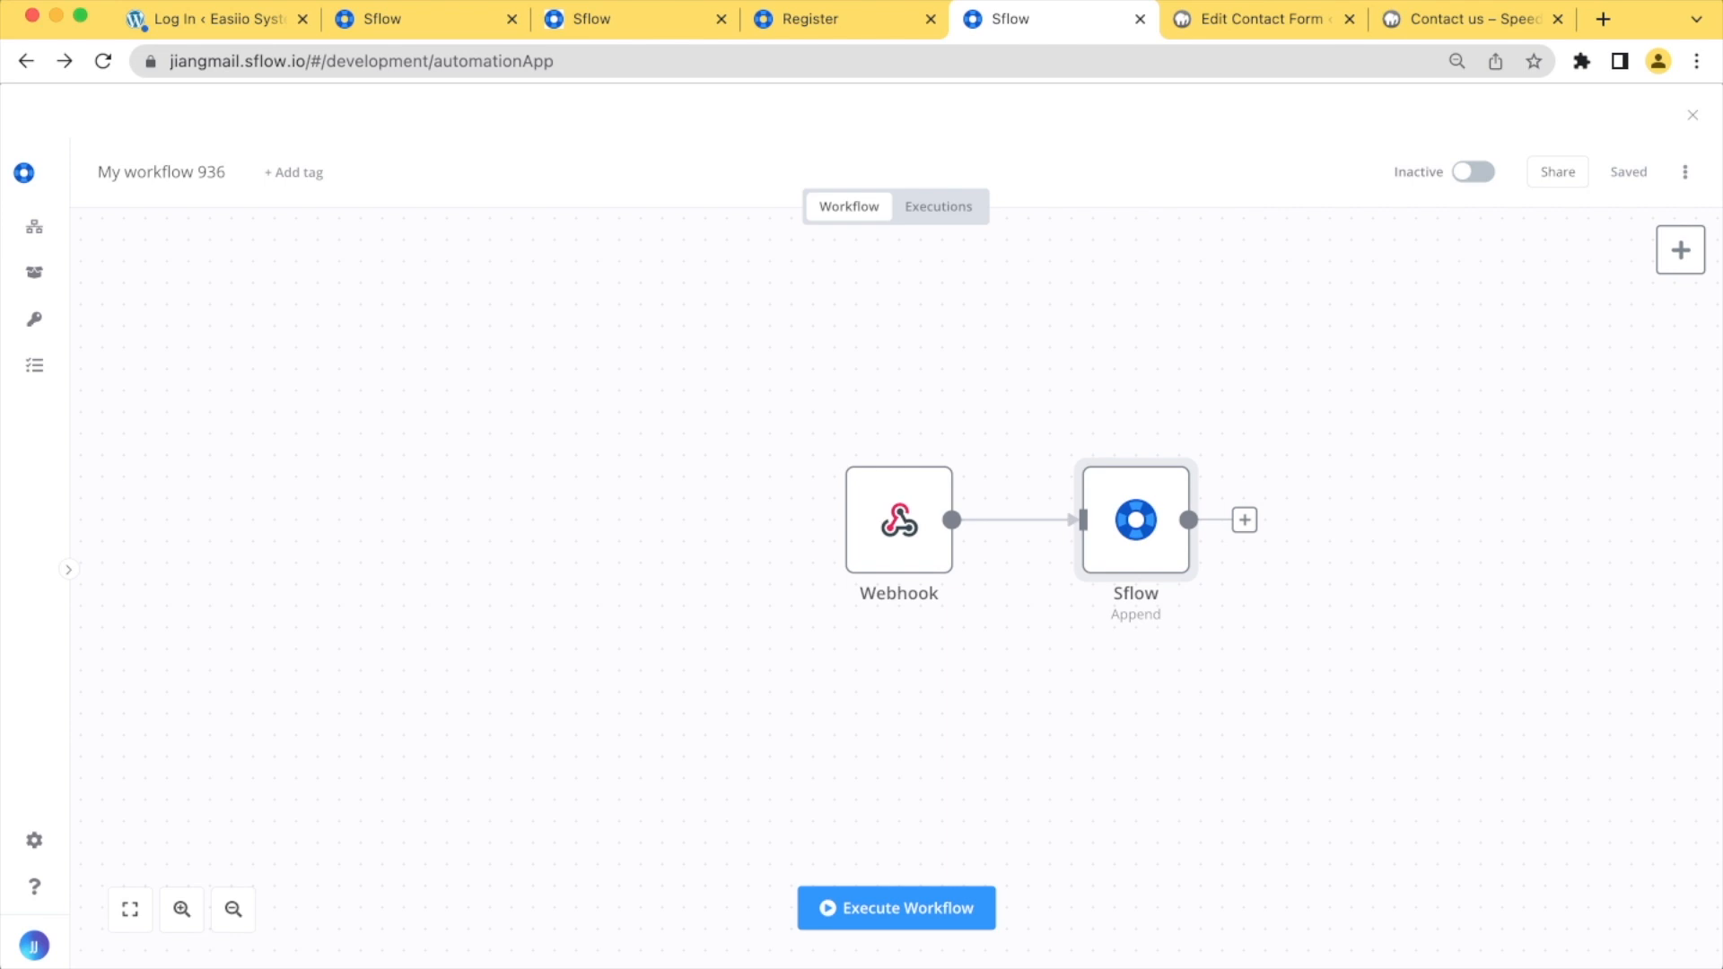
Copy the Webhook node's test URL and return to the workflow canvas
left_click(898, 519)
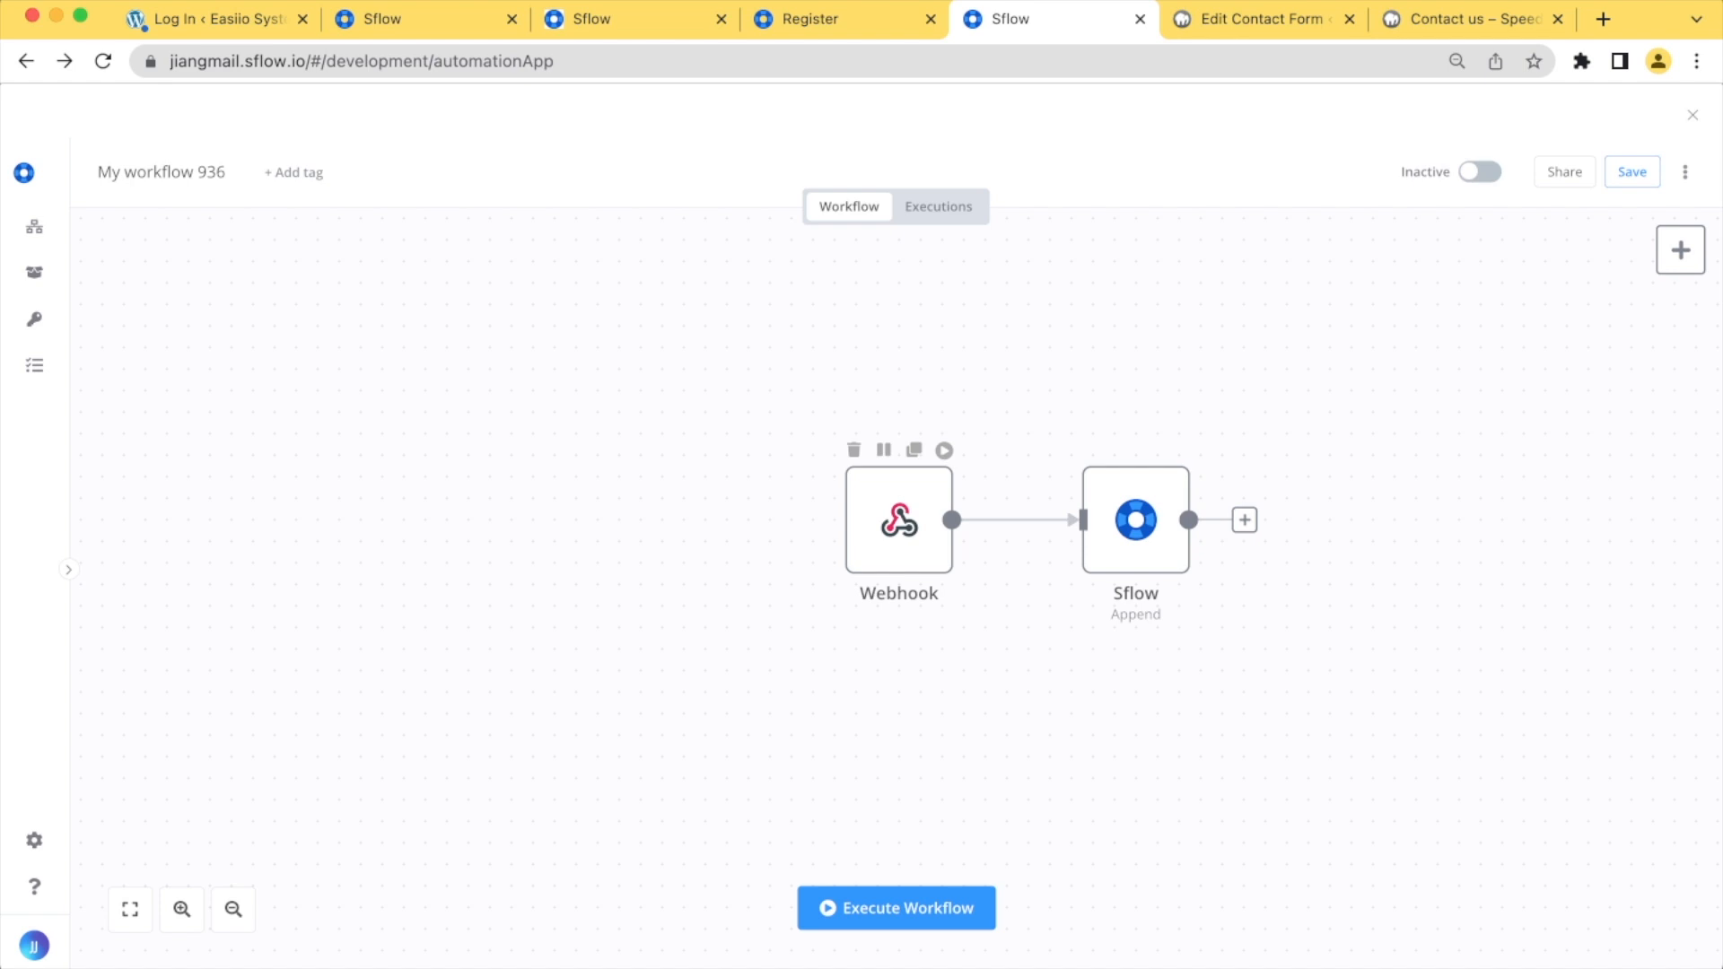
double_click(898, 519)
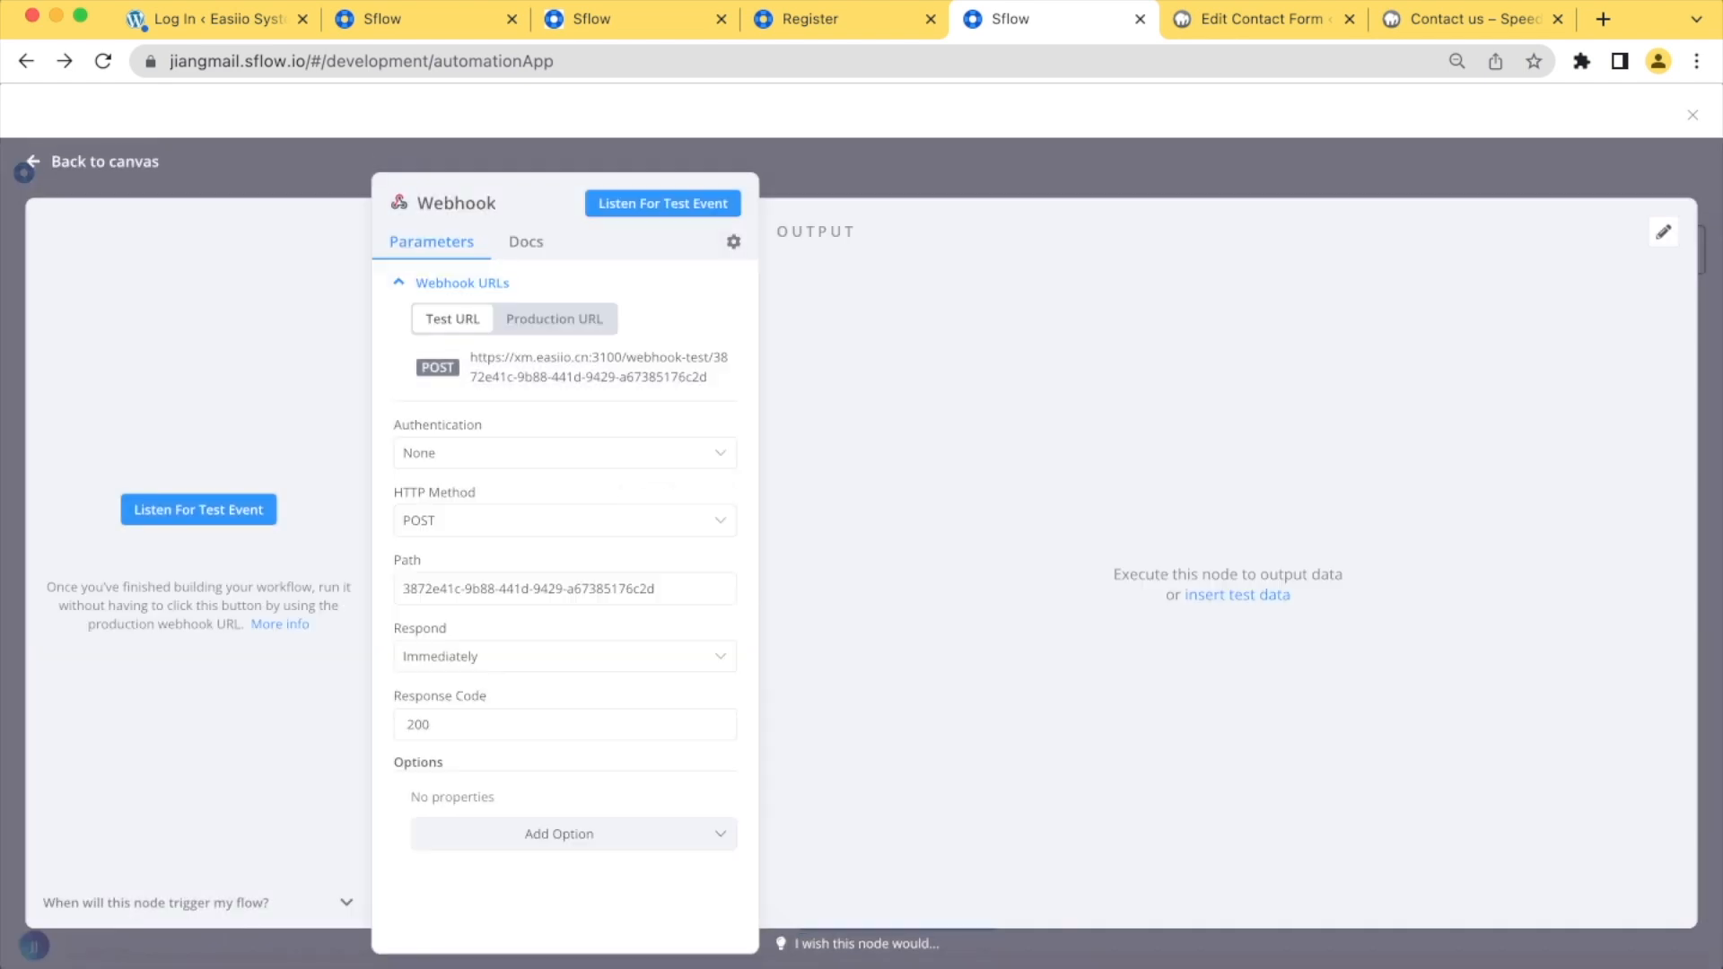
left_click(574, 367)
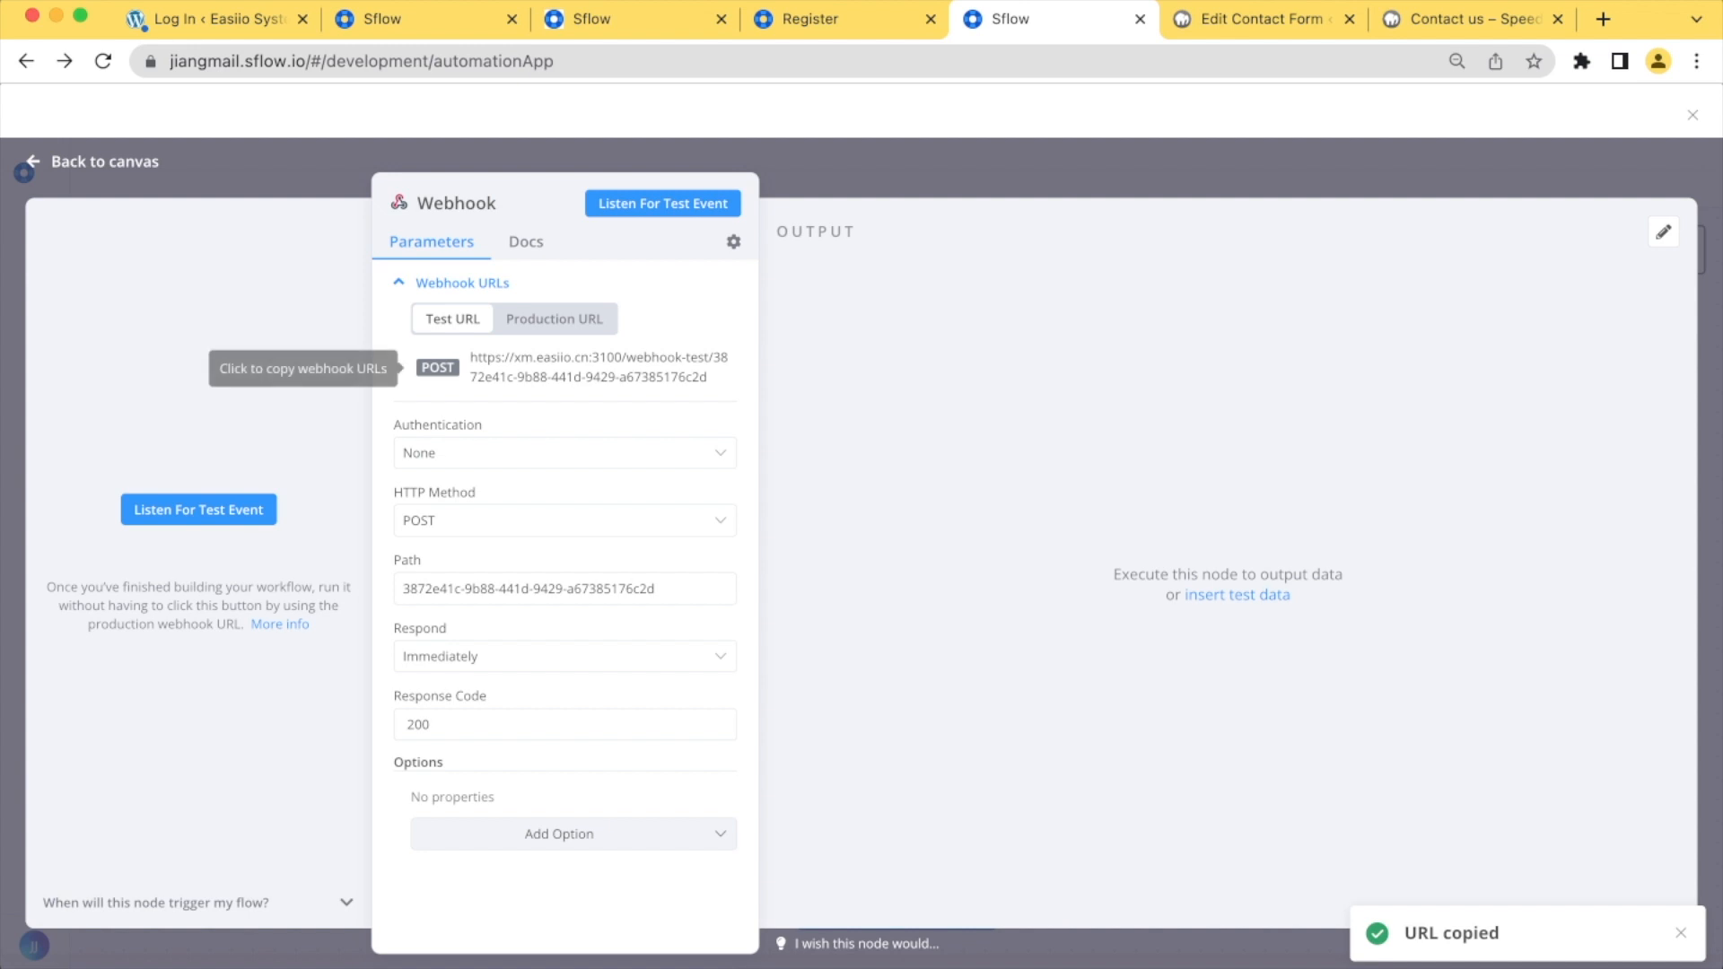
left_click(104, 162)
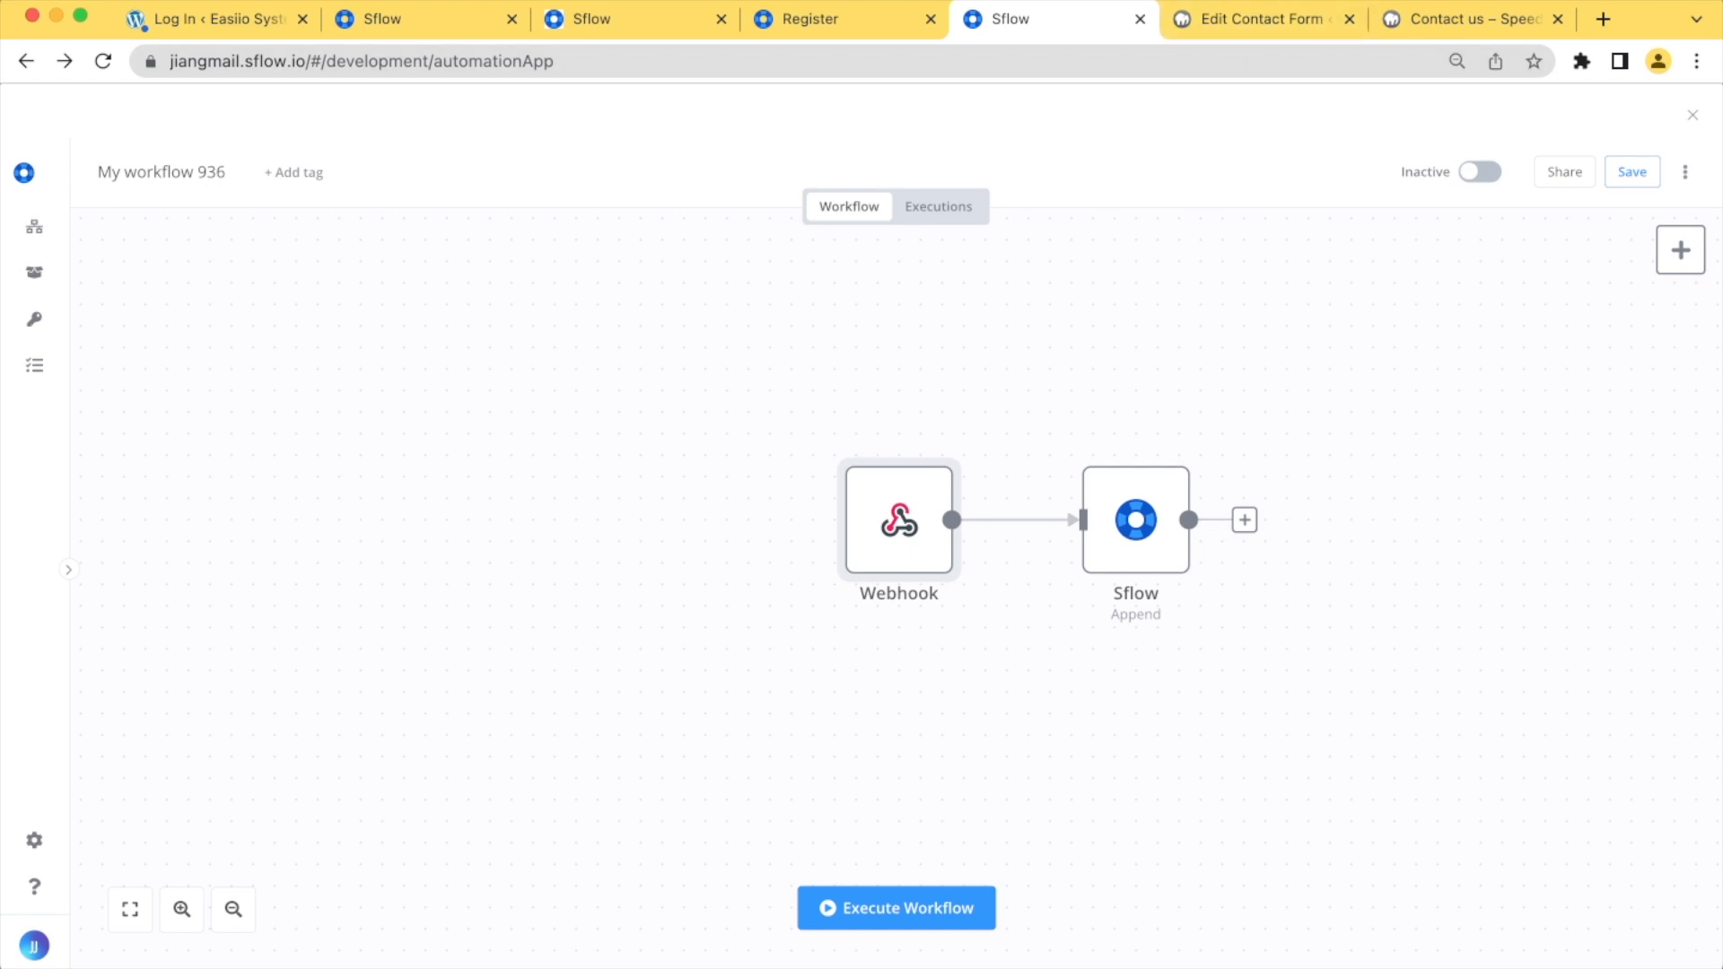
Replace the webhook URL of Contact form 1 in WordPress with the copied test URL and save the form
left_click(1261, 19)
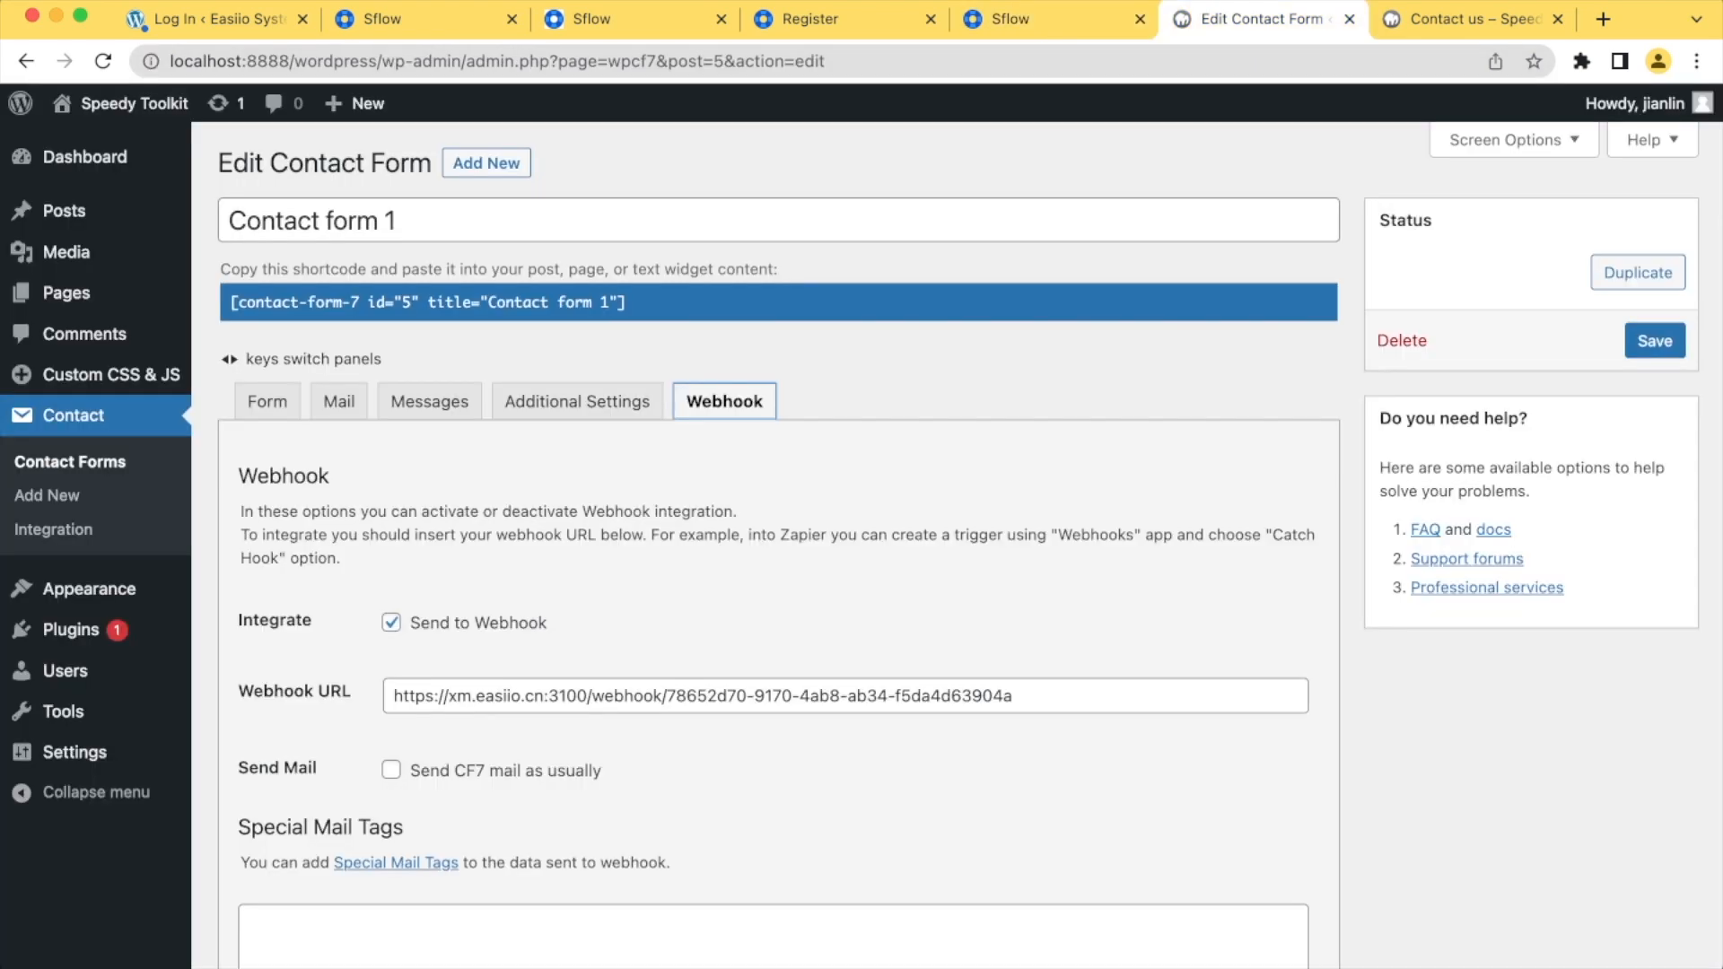
left_click_drag(1014, 697, 391, 696)
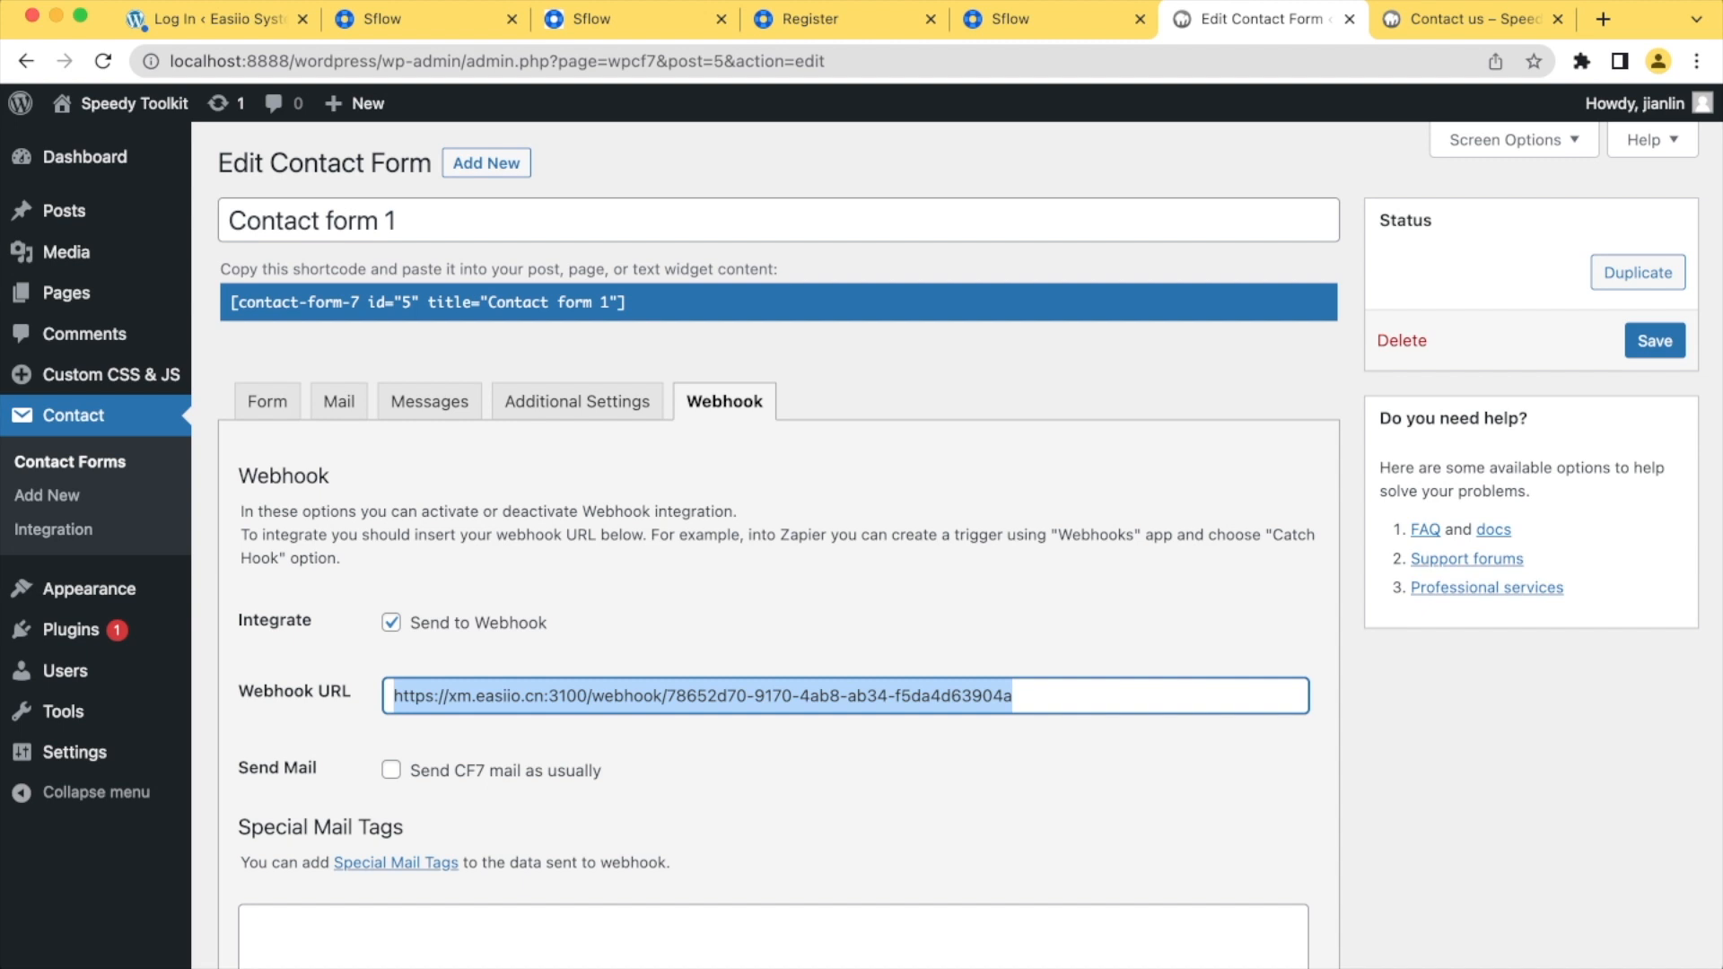
key("BackSpace")
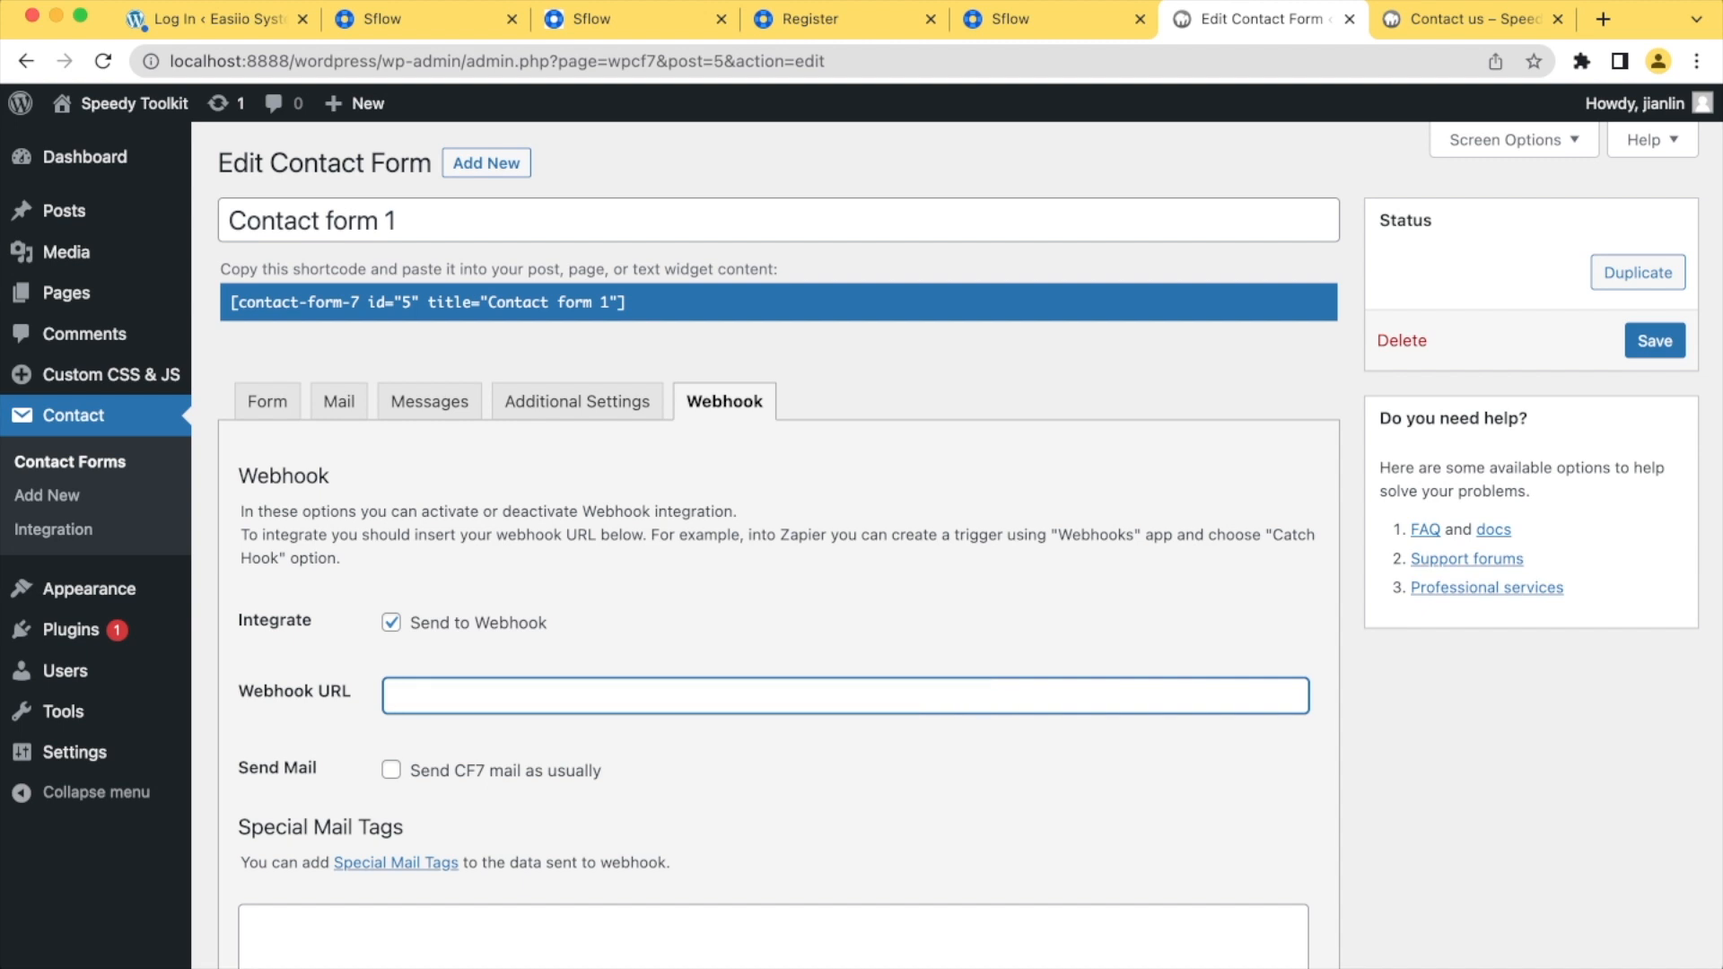
key("super+v")
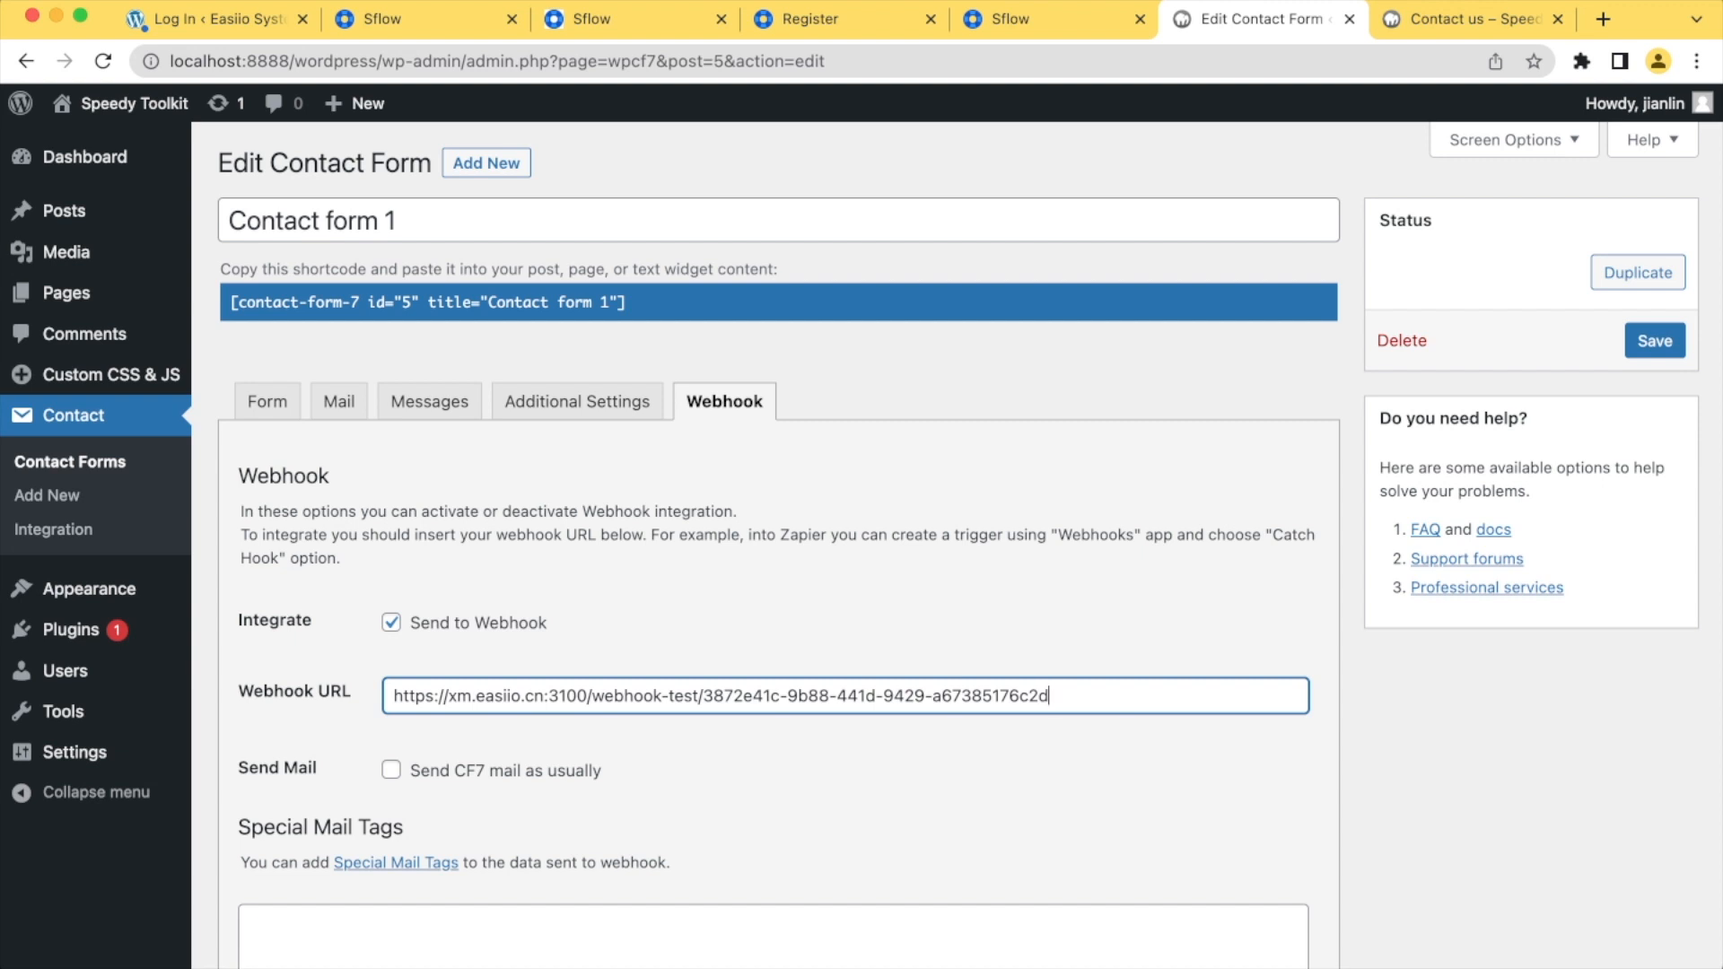
scroll(777, 538, "down", 7)
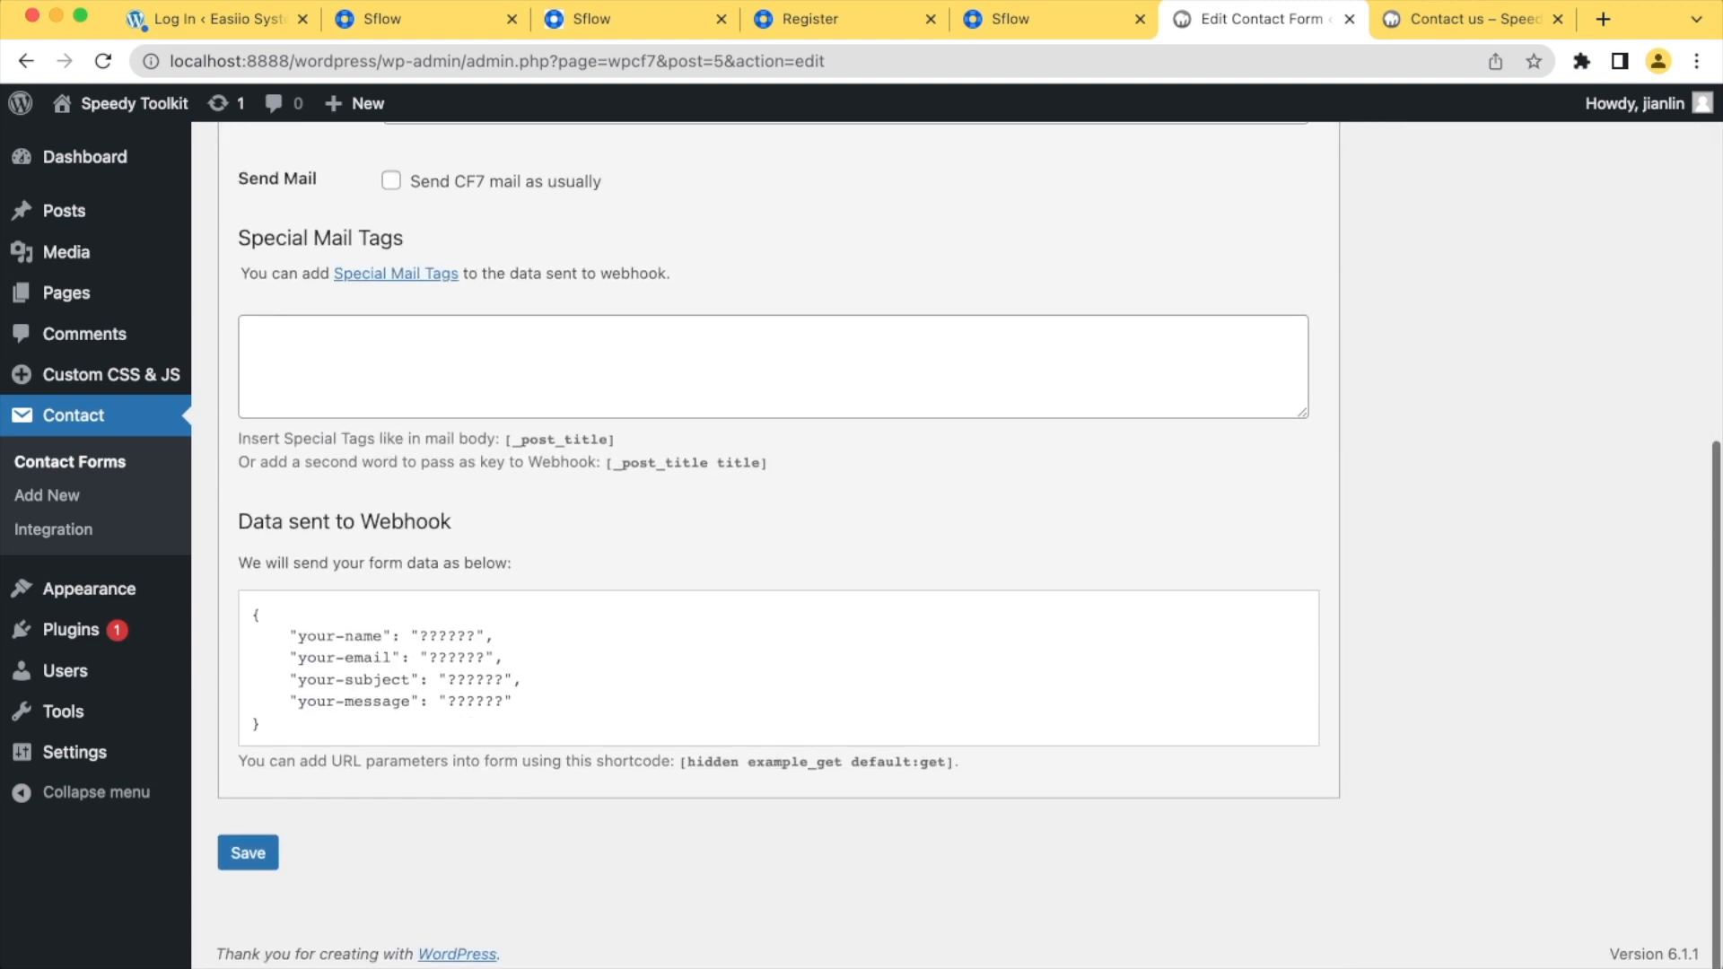
left_click(248, 853)
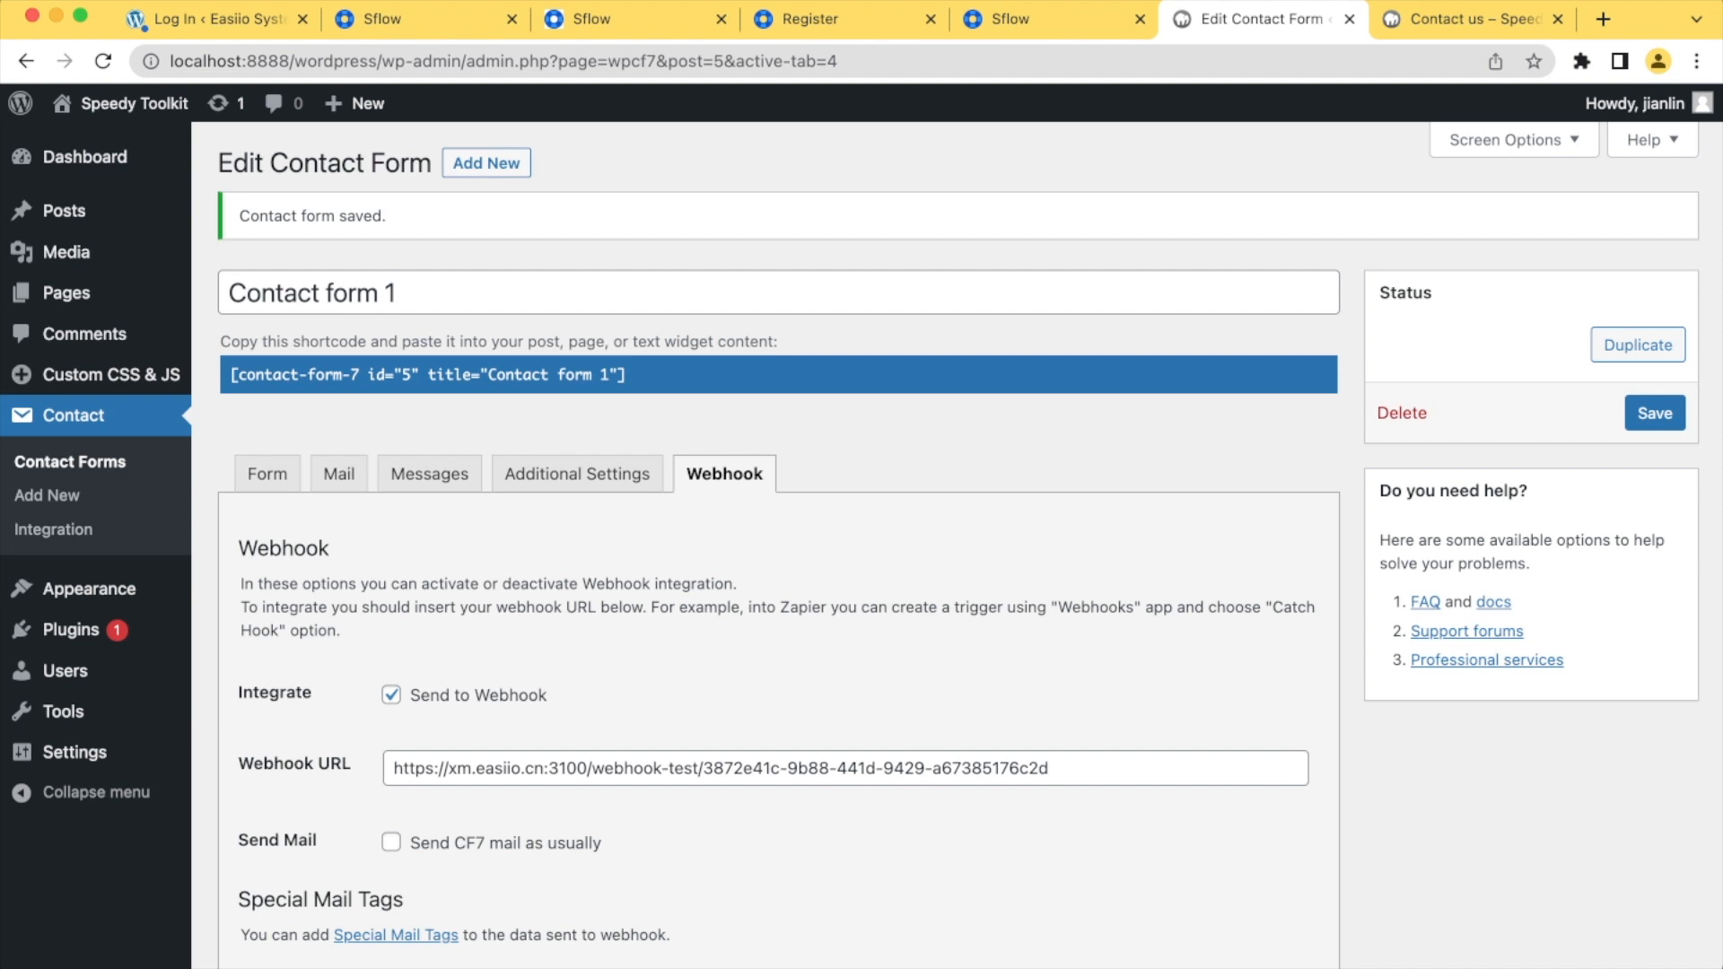
Execute the Sflow workflow to await its trigger, and fill in the sender's name and e-mail on the WordPress Contact us page
left_click(1046, 19)
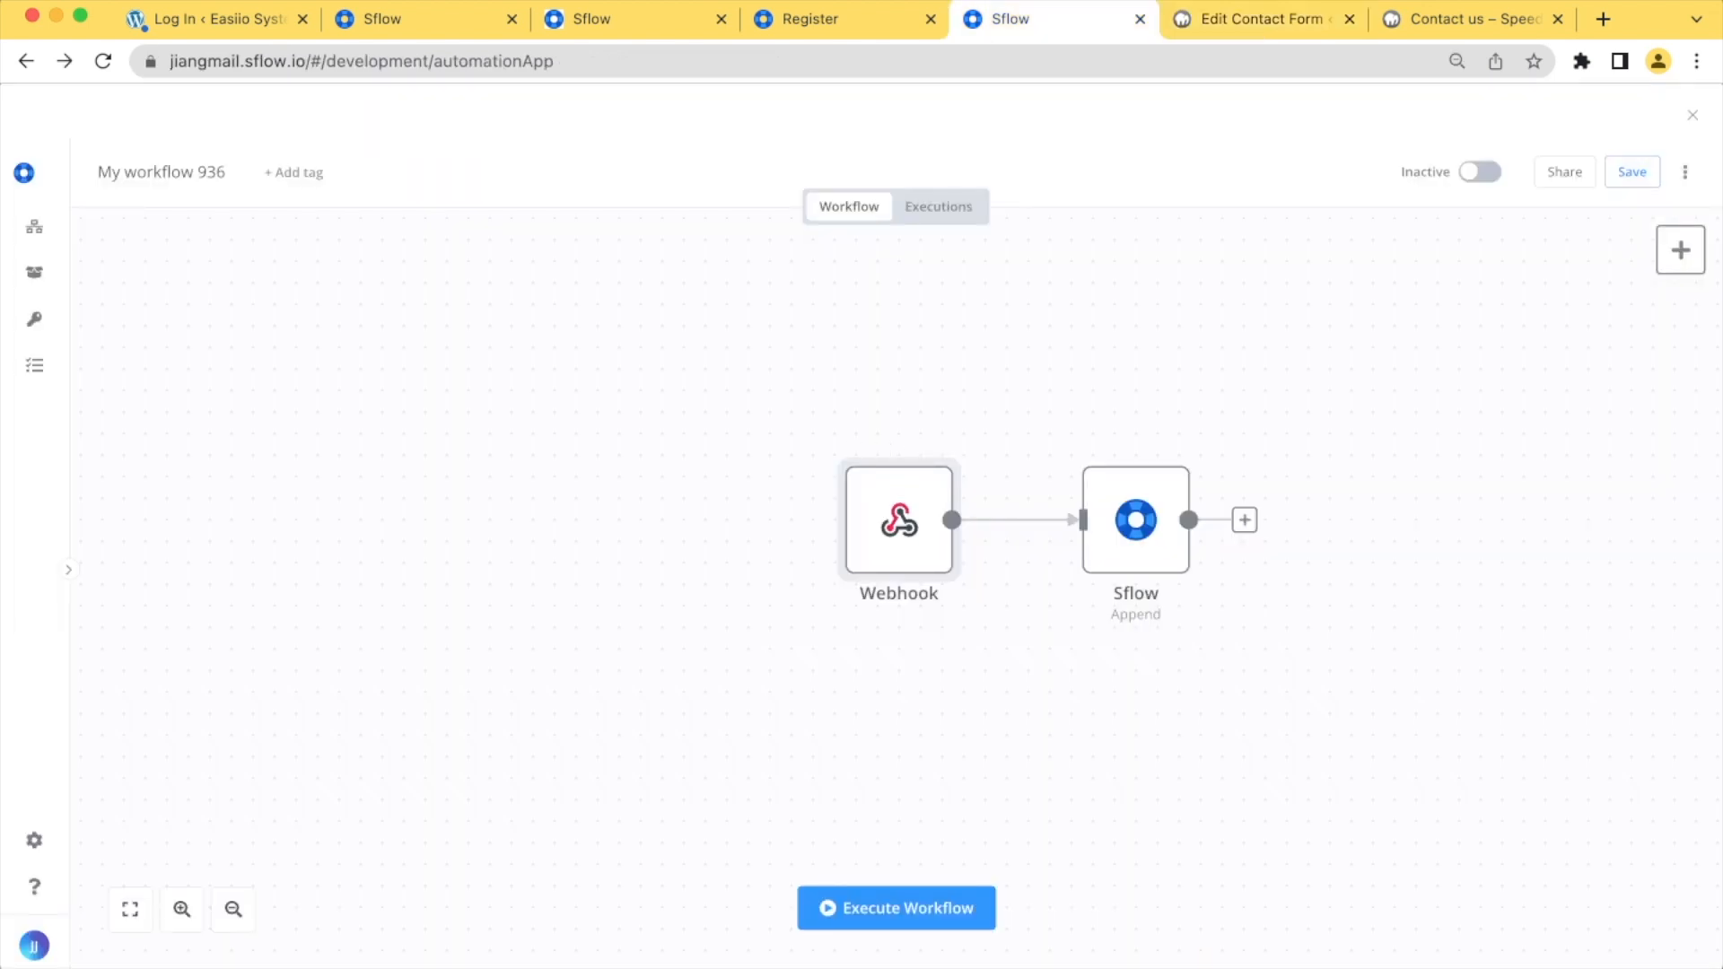
left_click(896, 908)
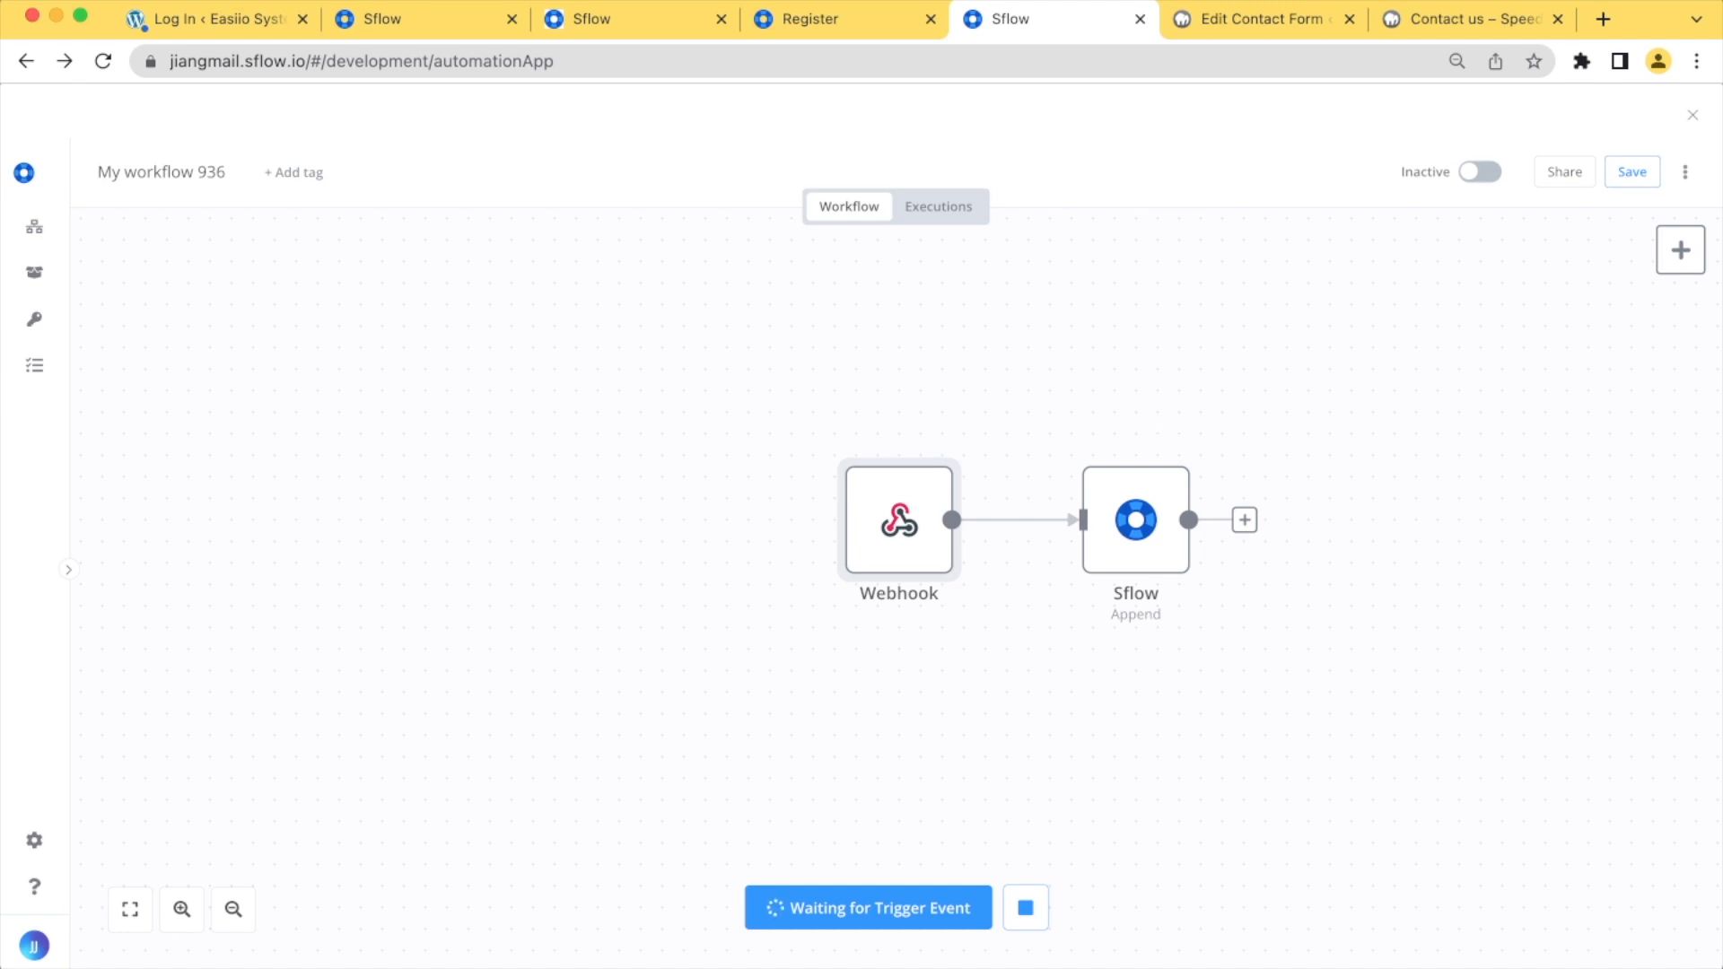
left_click(1463, 19)
scroll(862, 538, "down", 4)
left_click(862, 347)
key("Down")
key("Return")
left_click(861, 465)
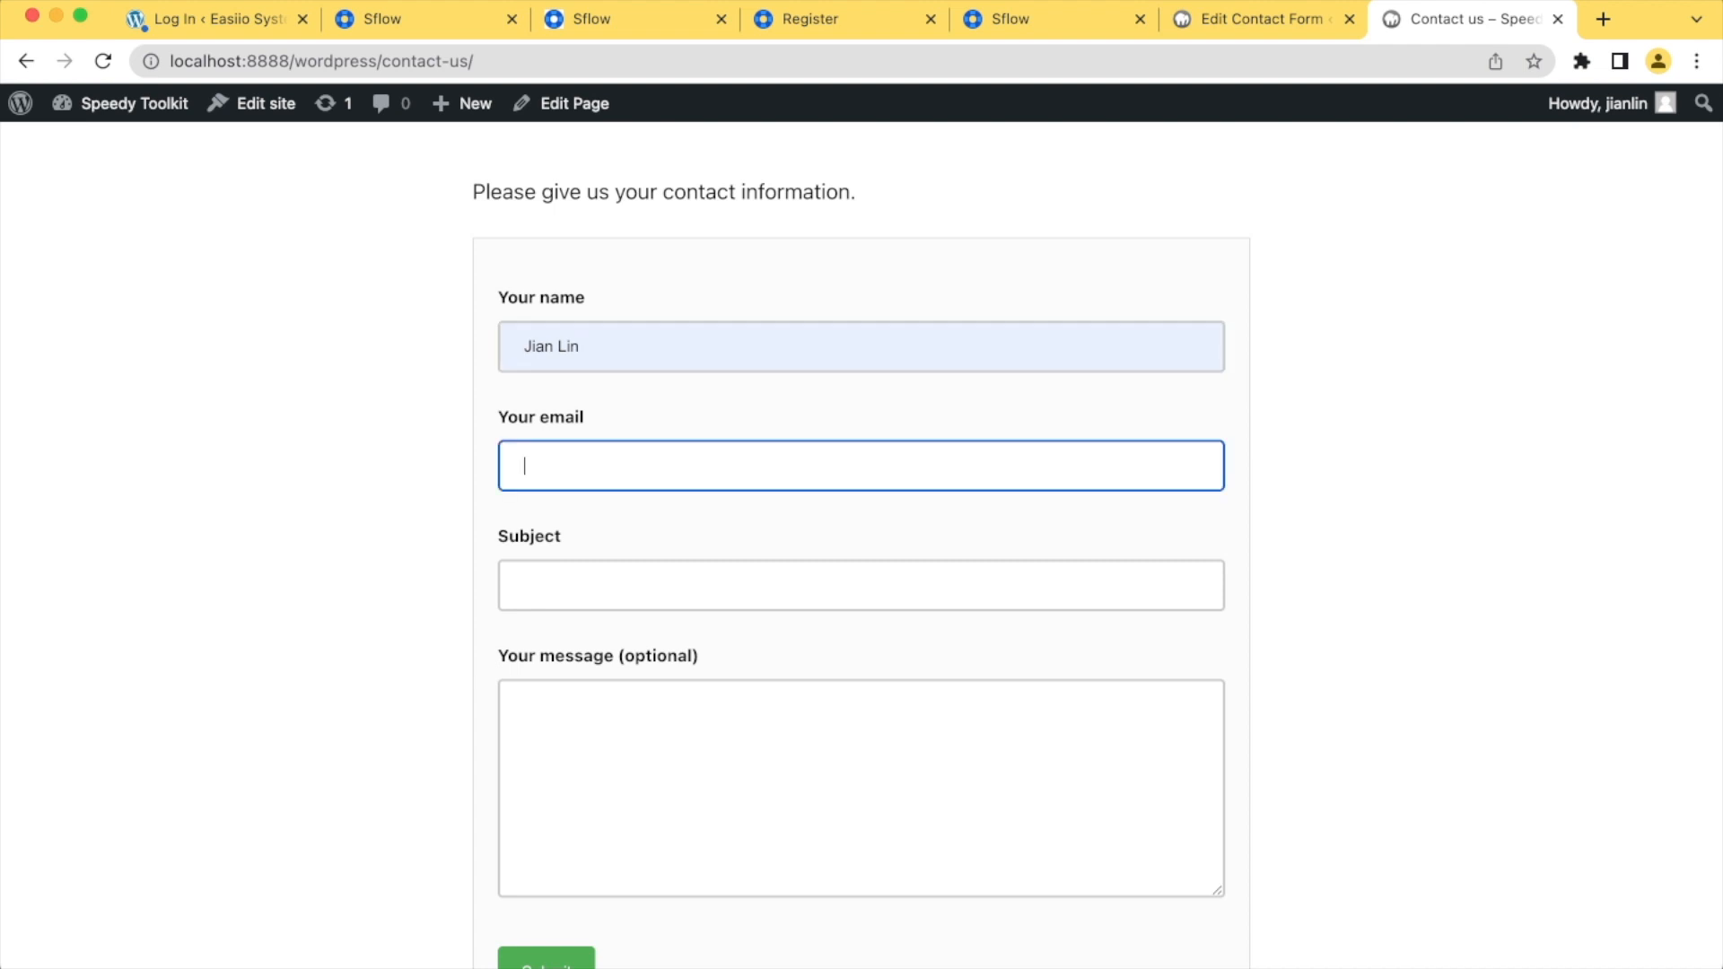
key("Down")
key("Return")
Enter the subject "test" and the message "test message 2" in the contact form and submit it
left_click(862, 585)
key("Down")
key("Return")
left_click(862, 788)
type("test message")
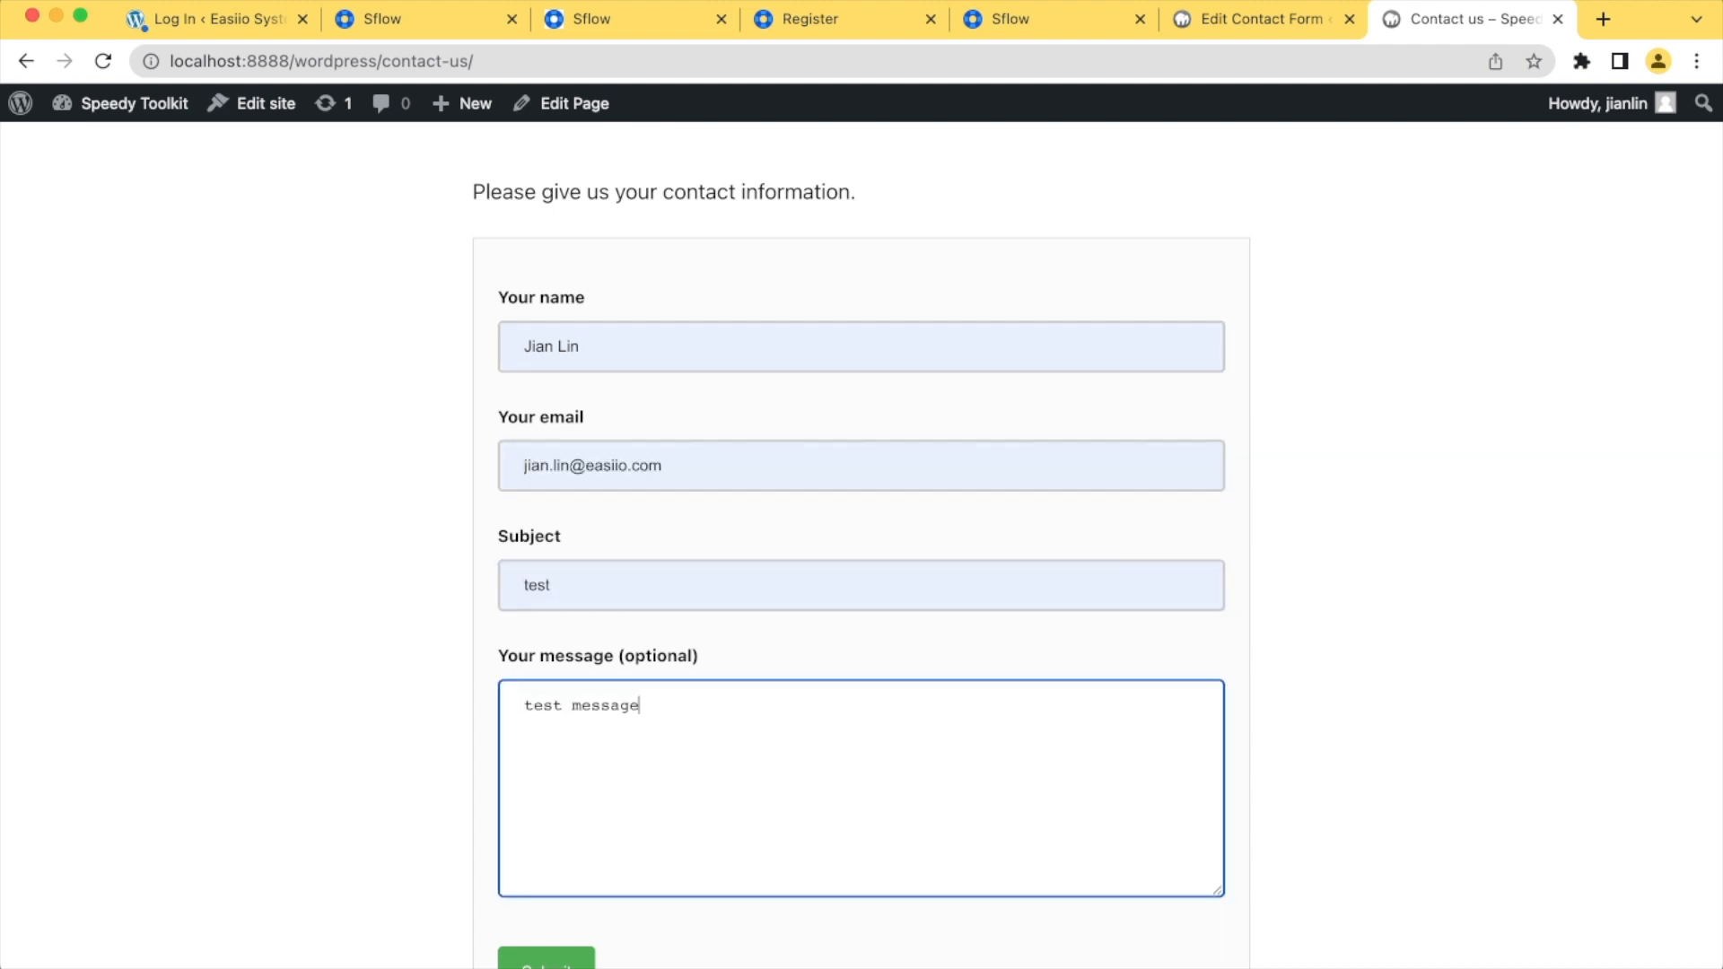
type(" 2")
scroll(862, 583, "down", 3)
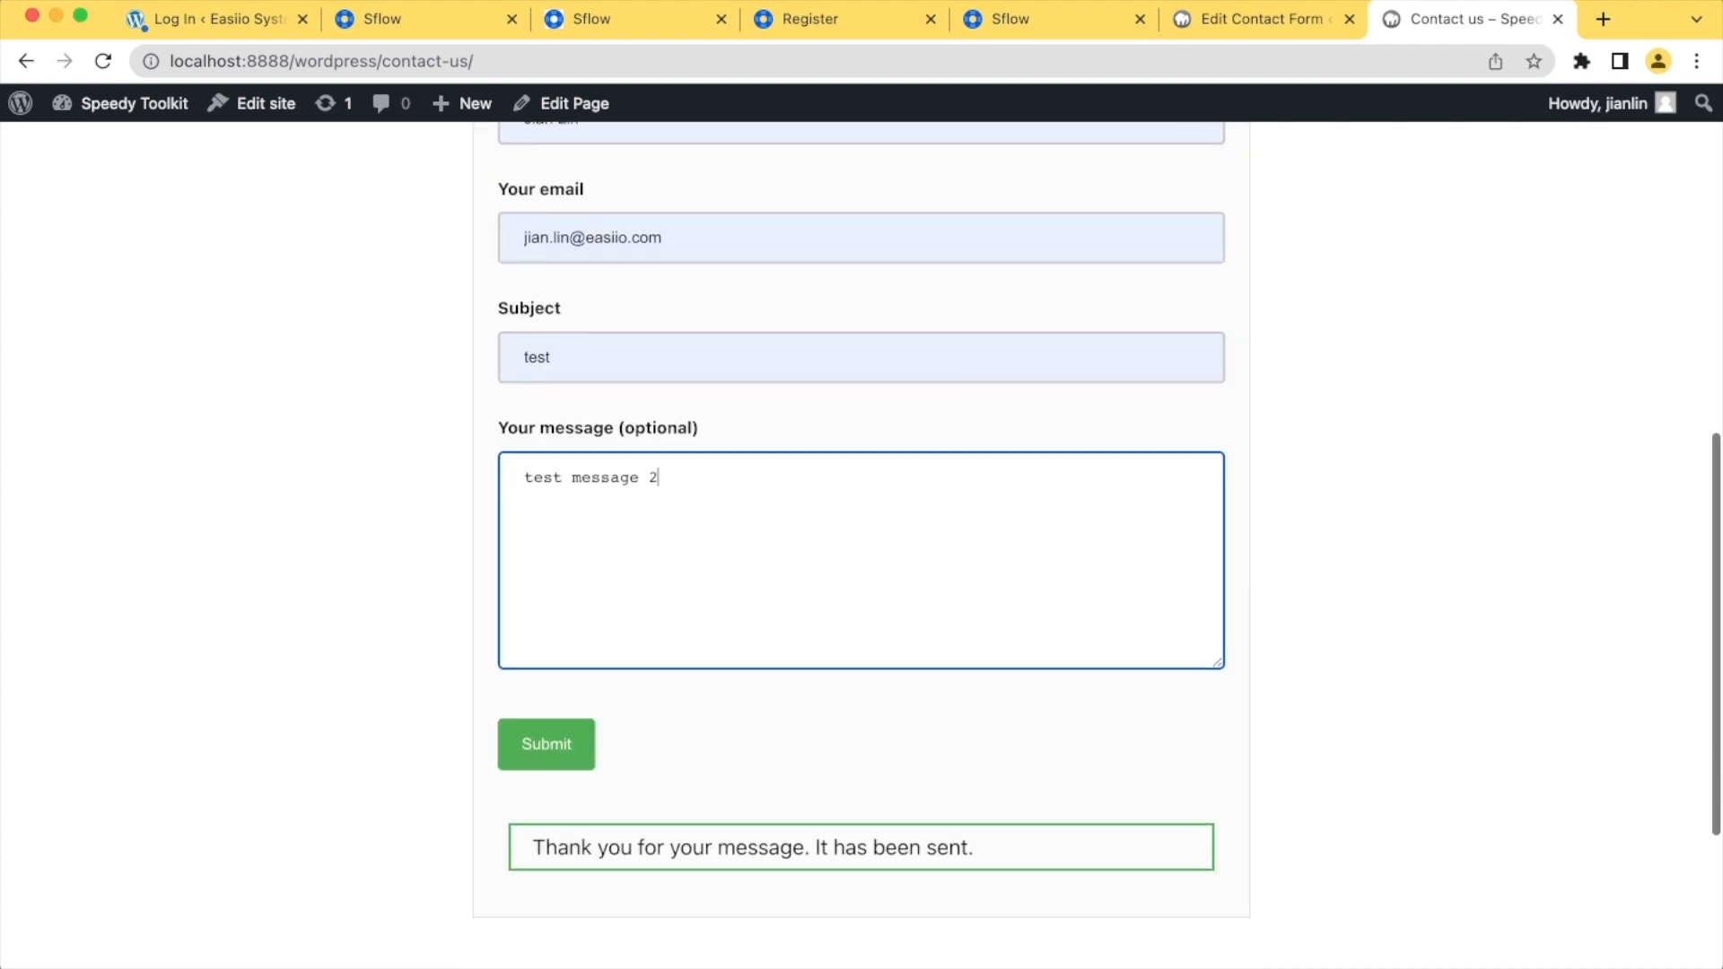
left_click(547, 742)
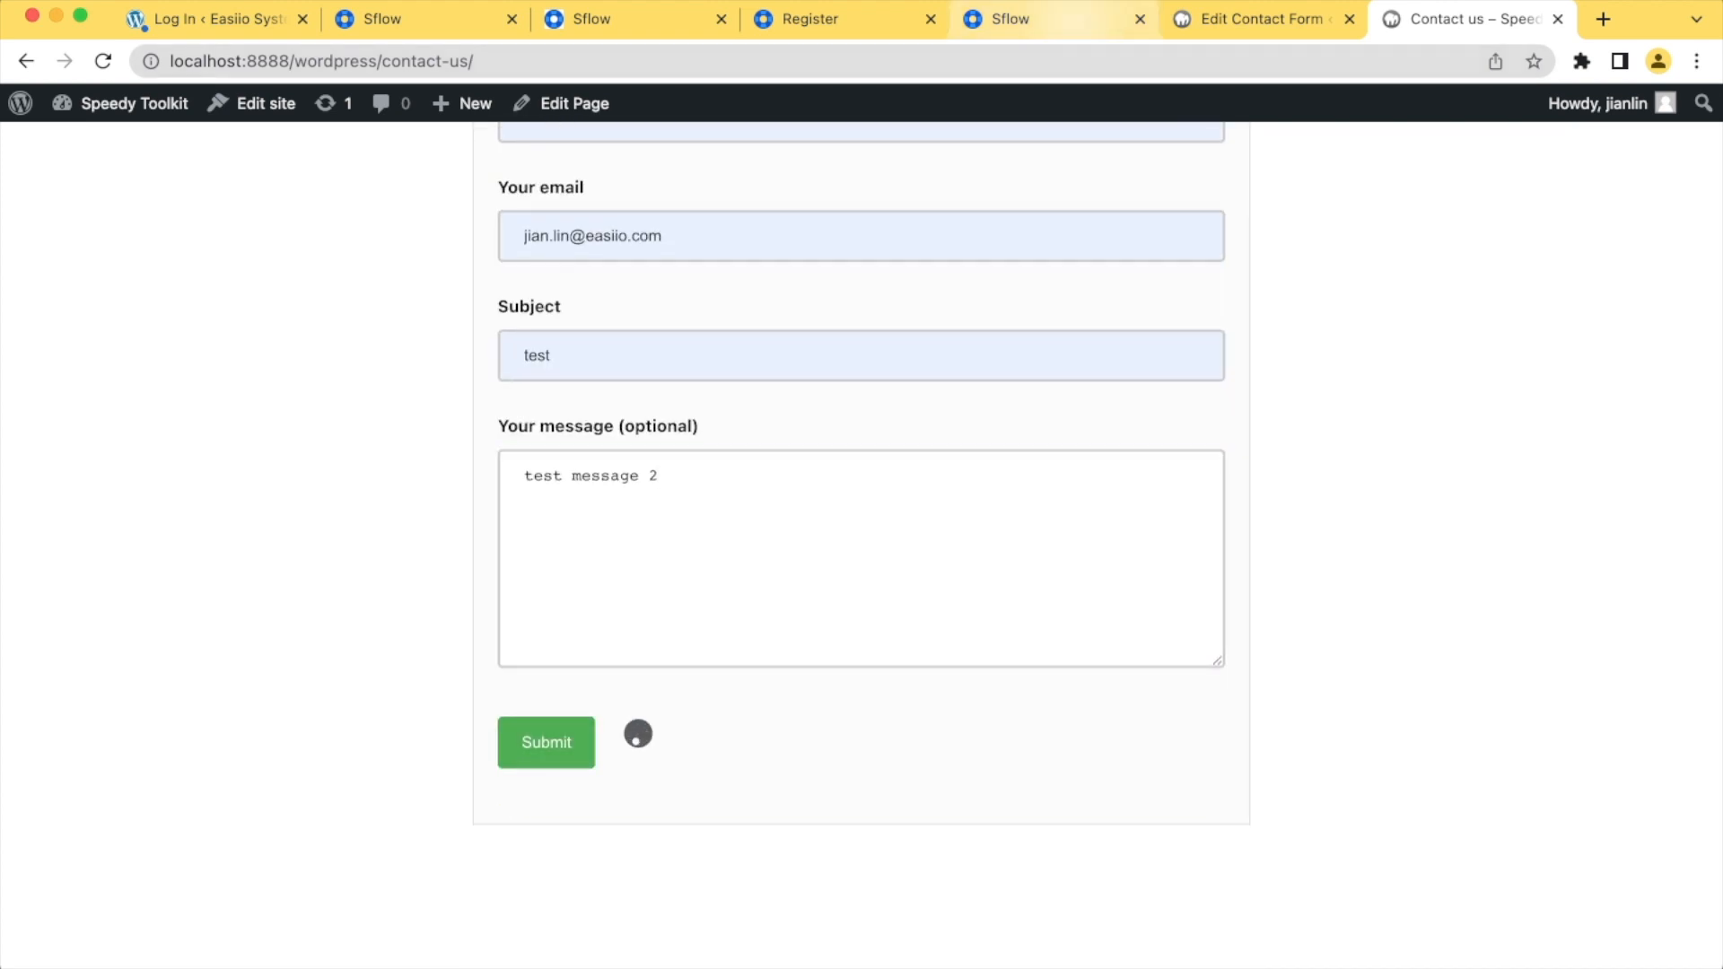
Return to the Sflow workflow and check the details of the newly created "My test CF7 post" ticket
left_click(1052, 19)
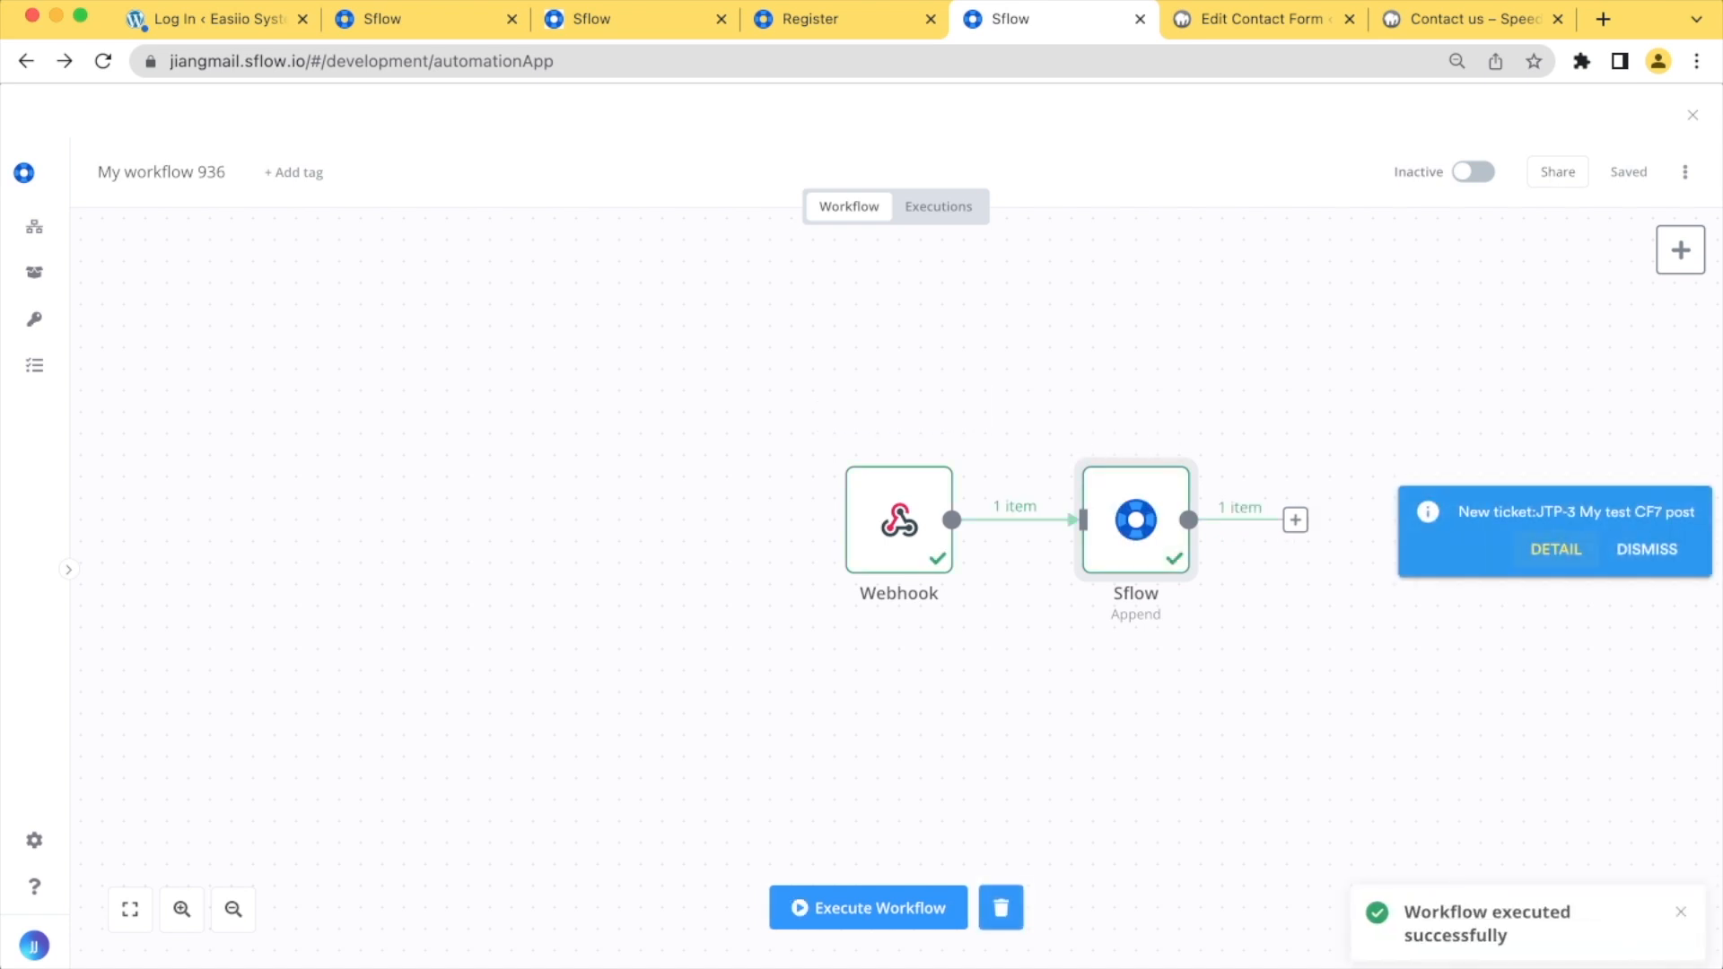
left_click(1555, 549)
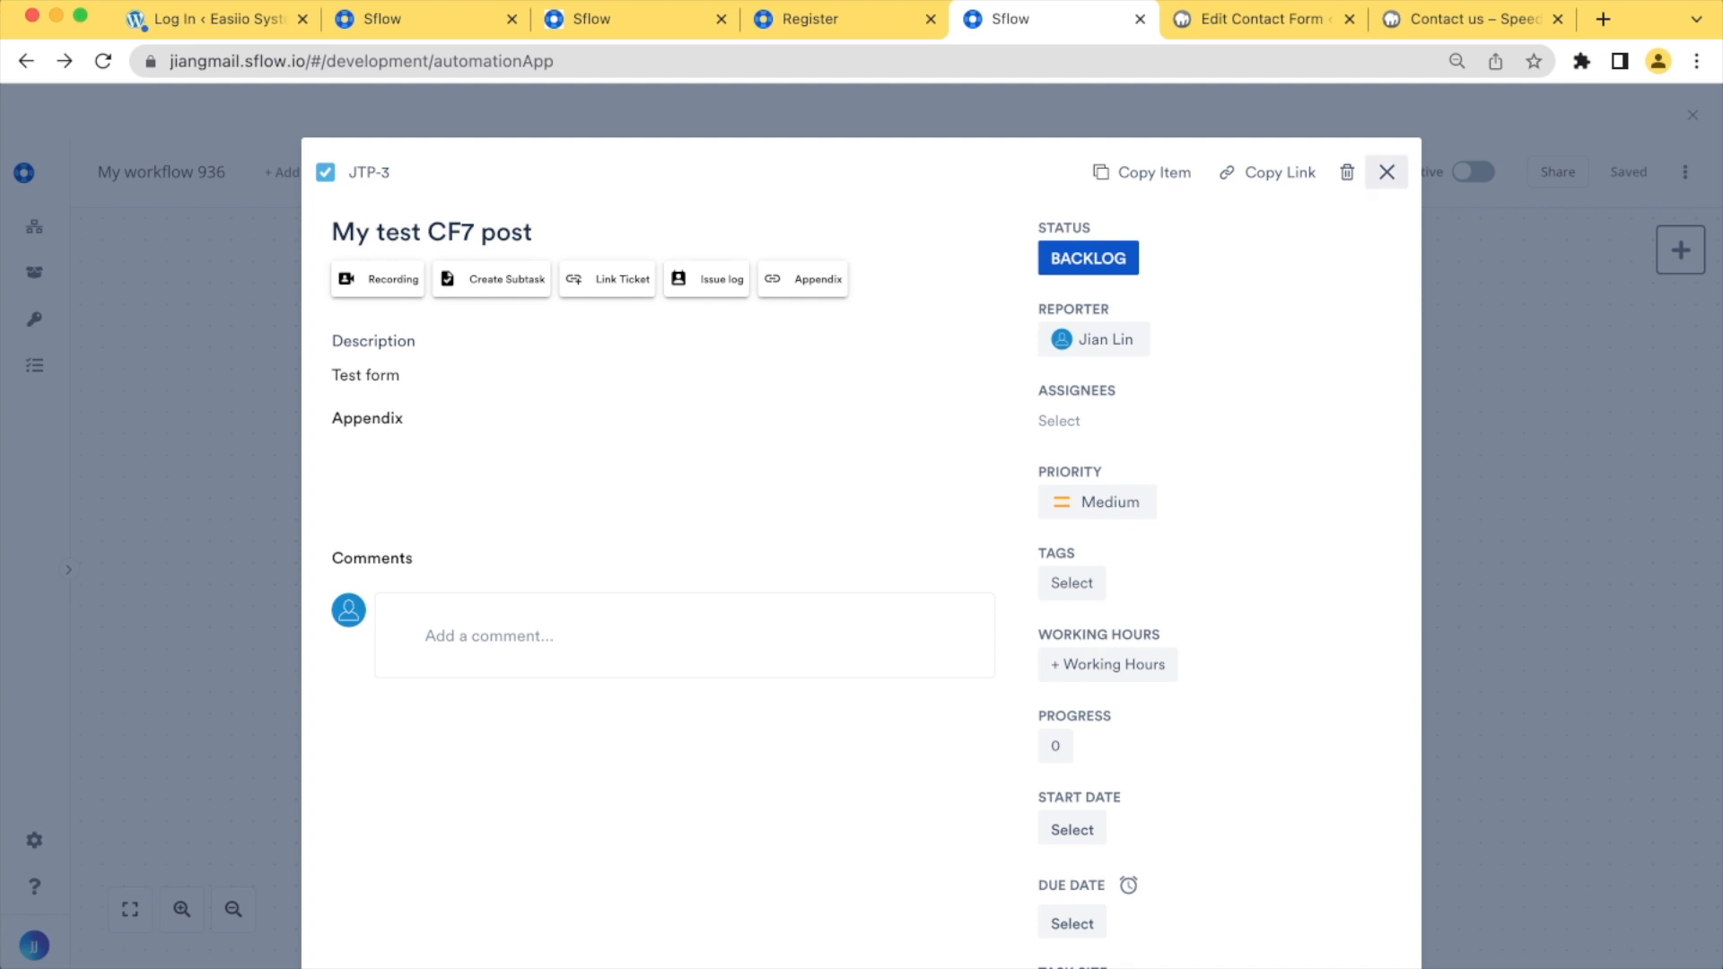
left_click(1387, 172)
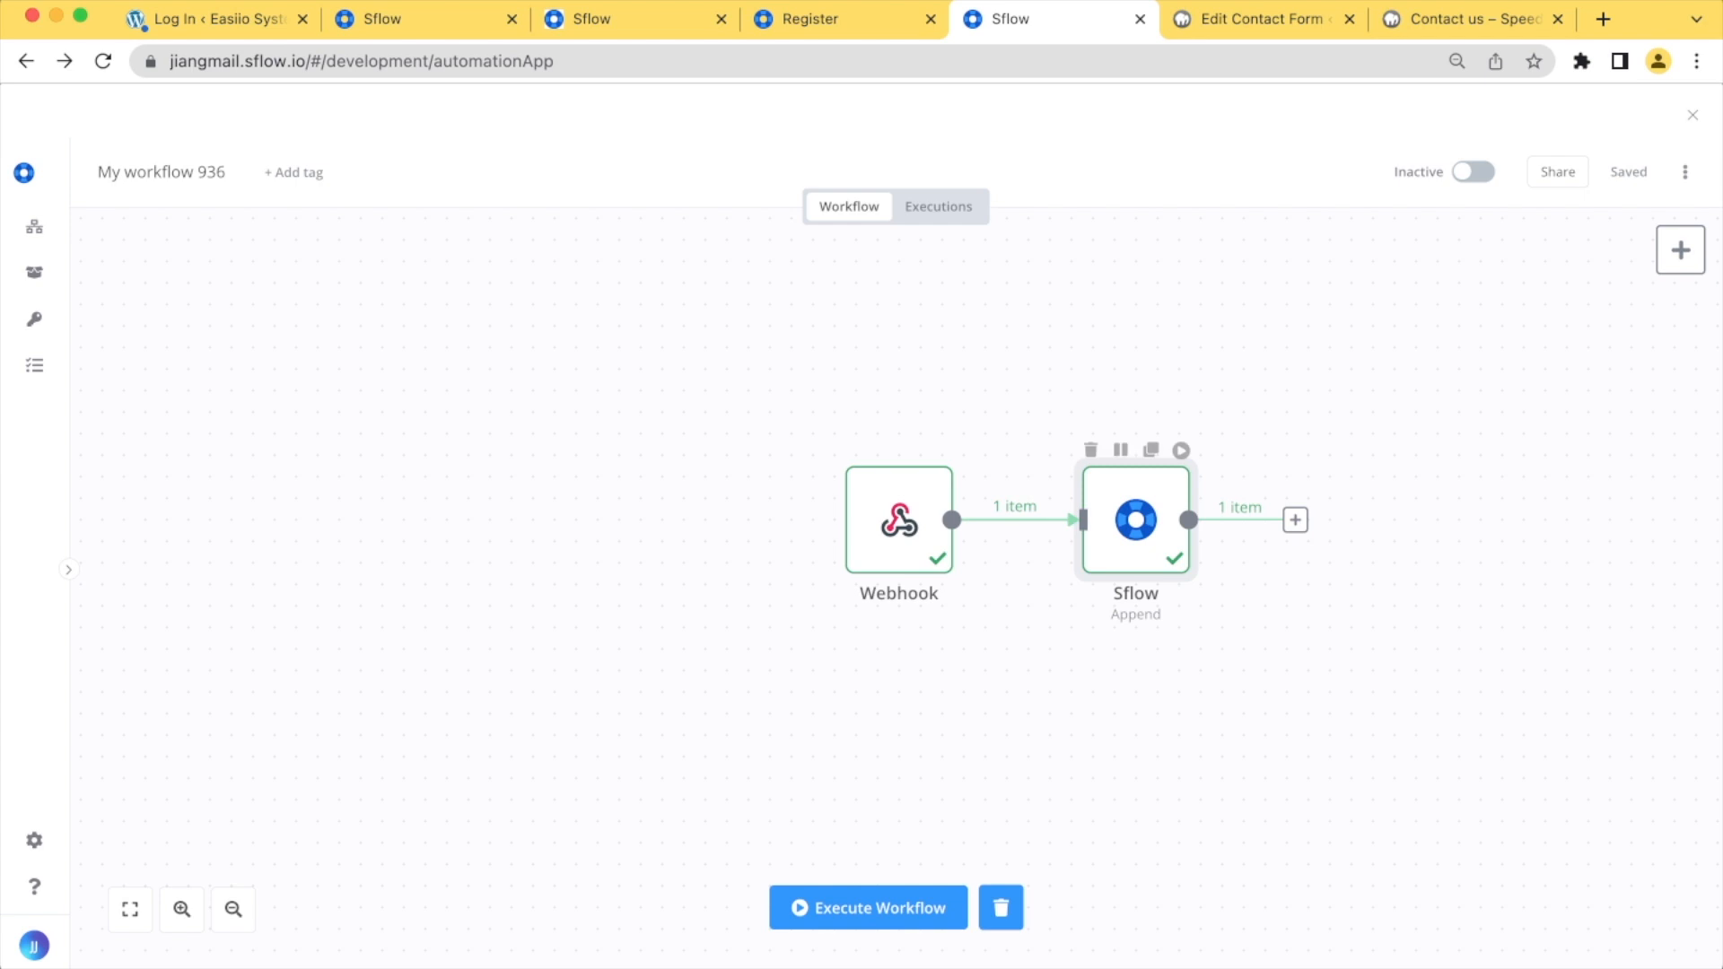
Replace the Sflow node's summary with the expression Contact from: {{$node["Webhook"].json["body"]["your-subject"]}}
double_click(1136, 529)
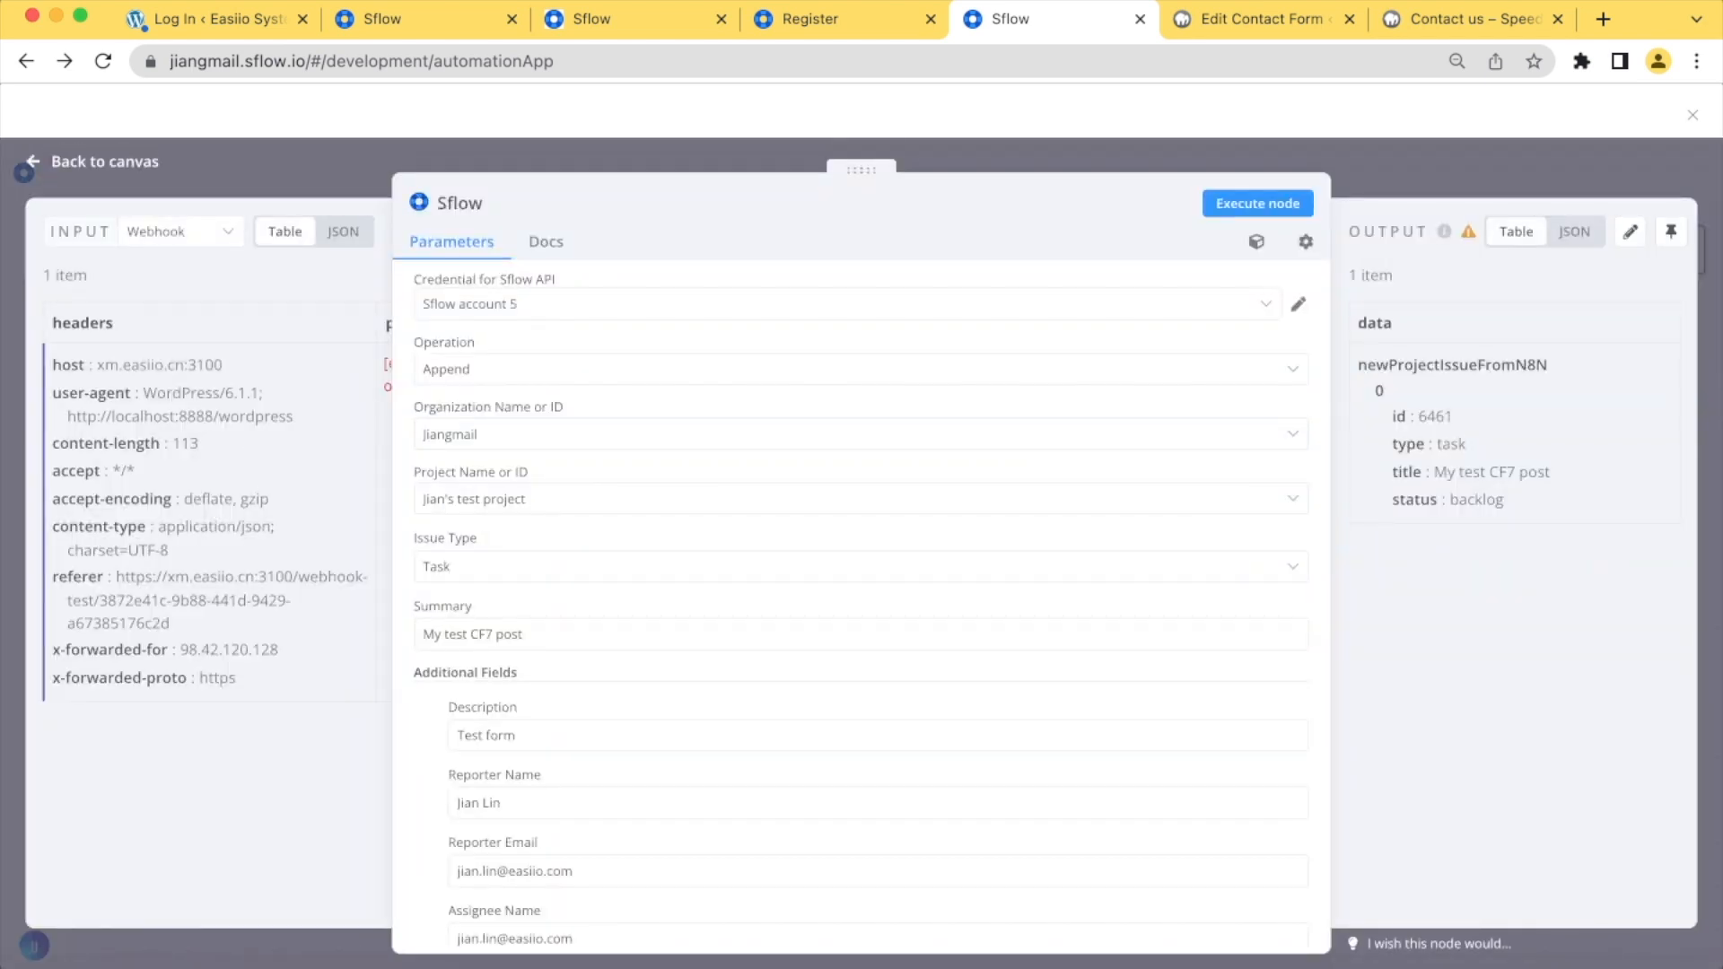
scroll(862, 610, "down", 3)
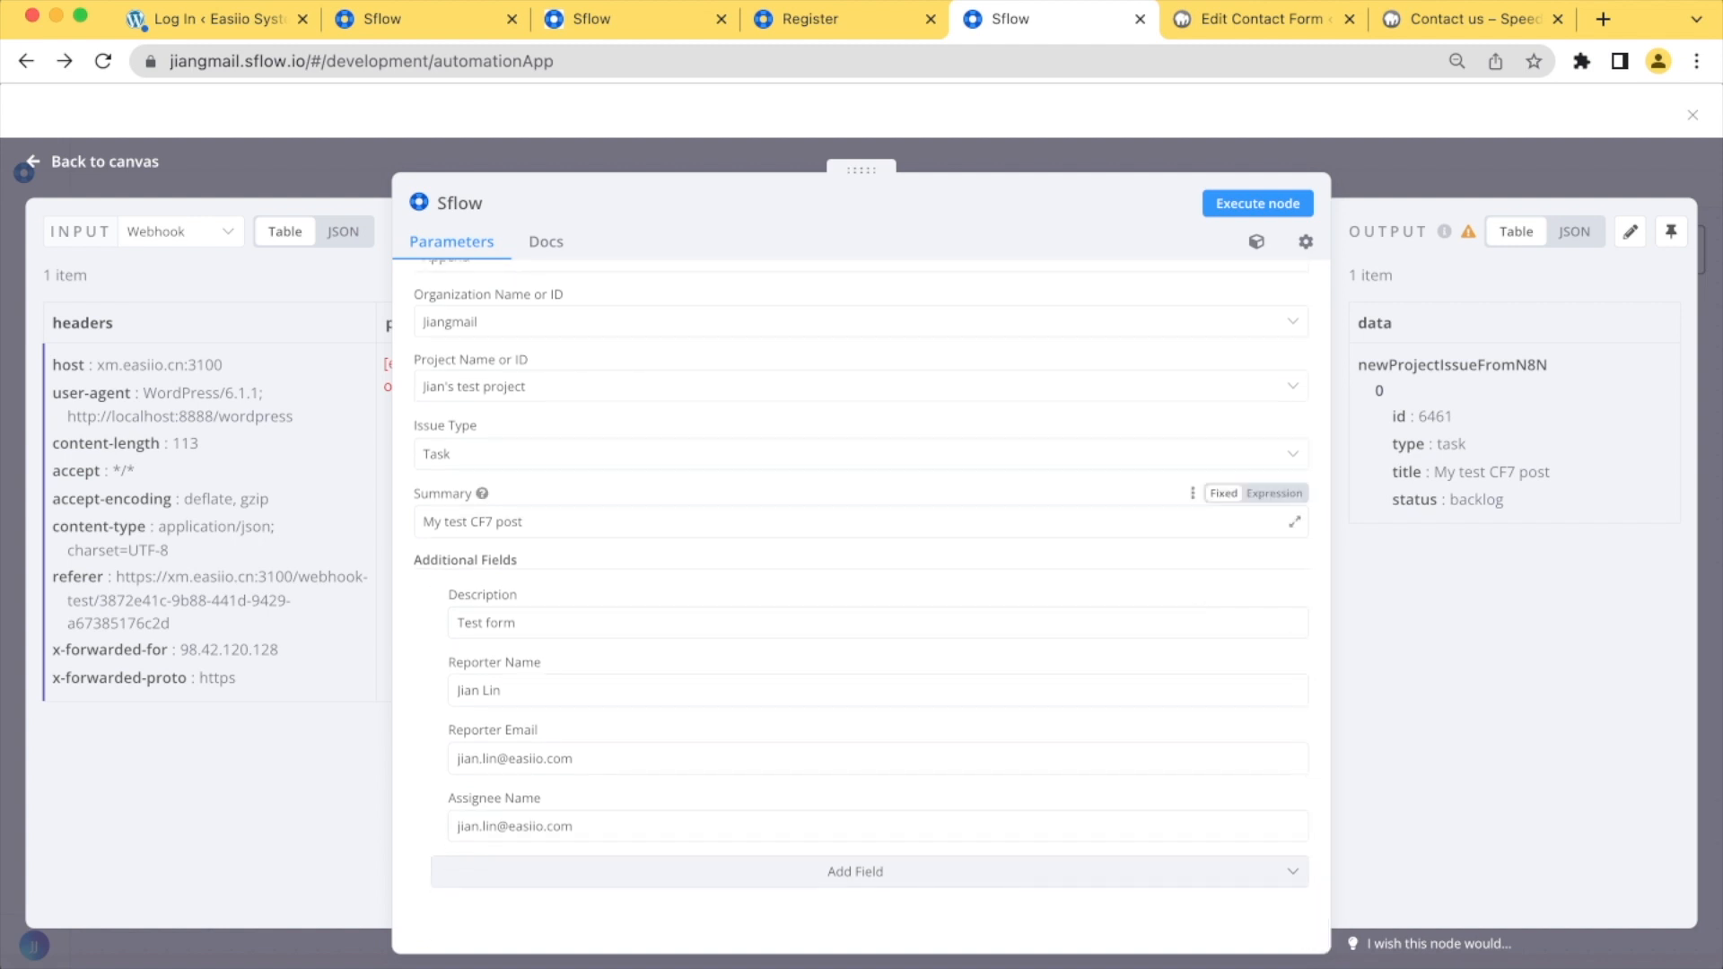
left_click(1274, 493)
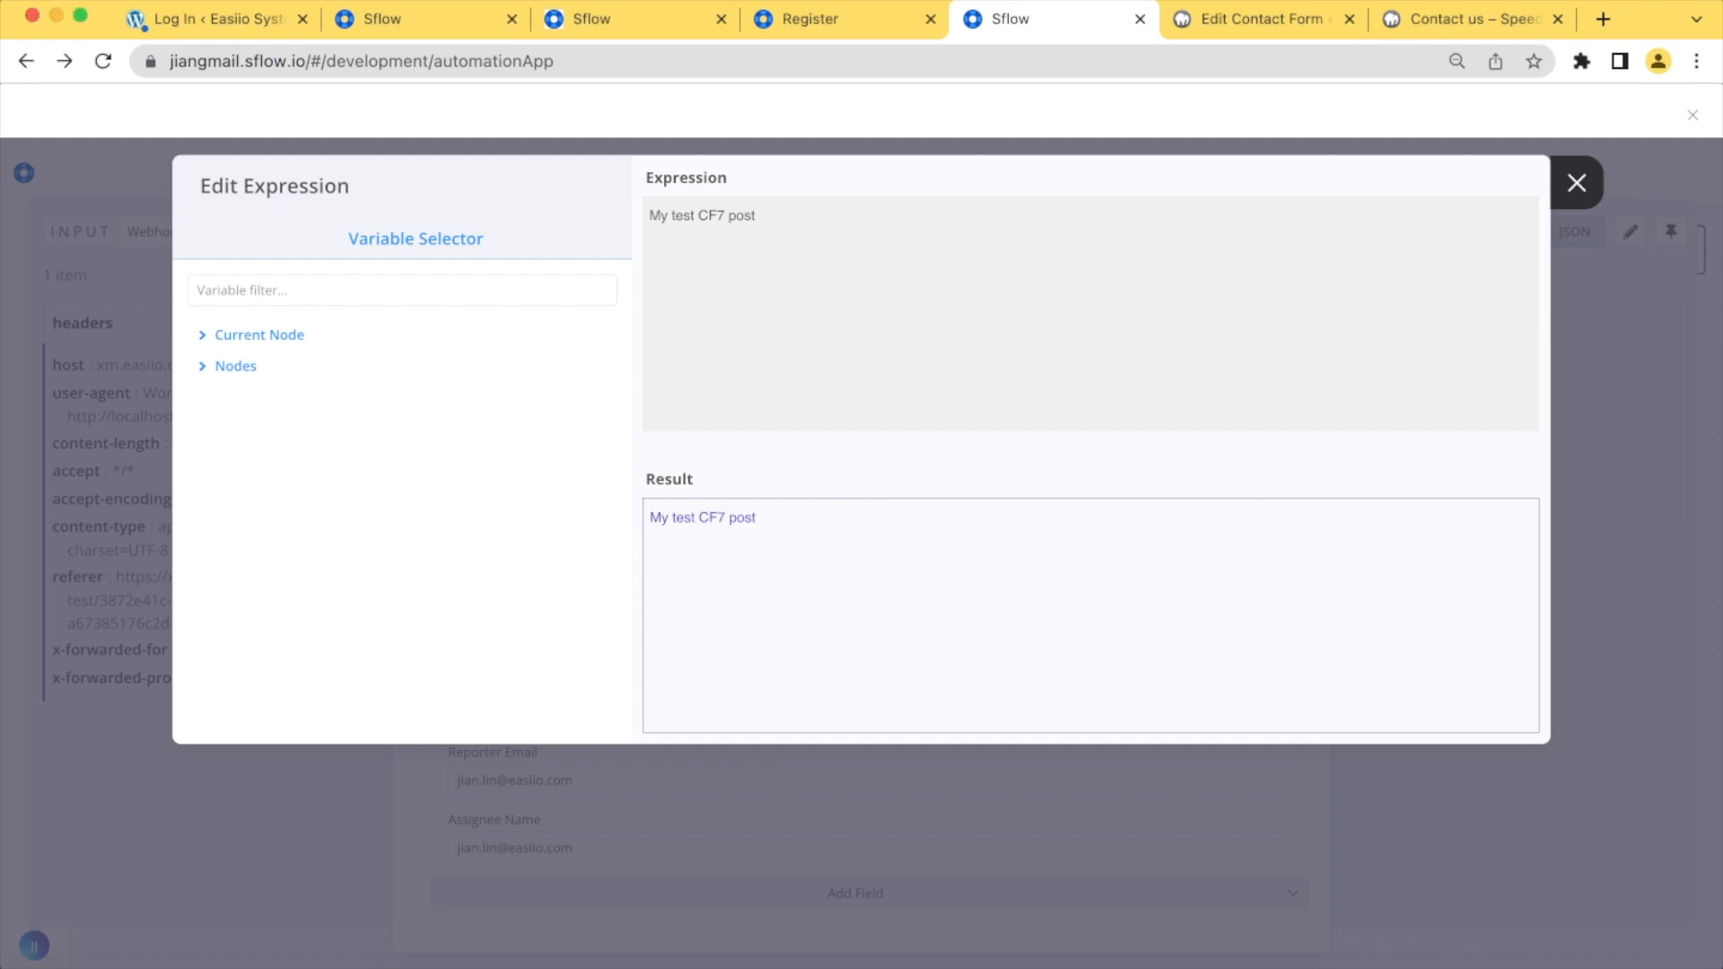
left_click_drag(757, 216, 648, 216)
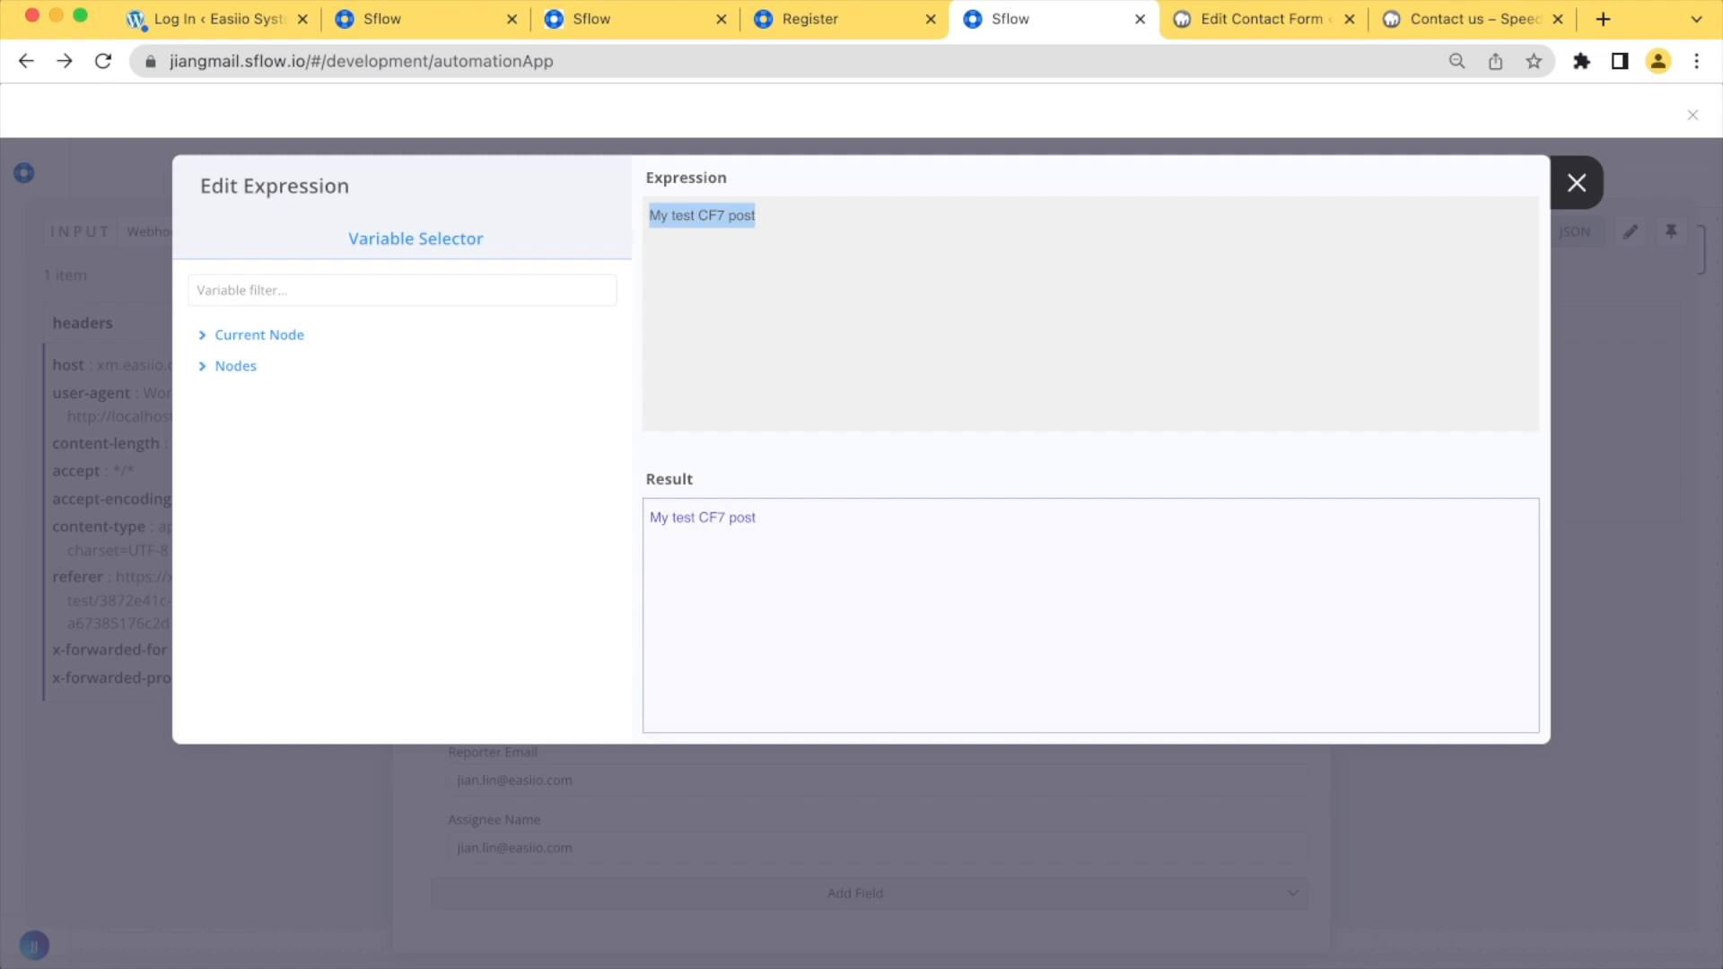
type("Contact from: {{$node[\"Webhook\"].json[\"body\"][\"your-subject\"]}}")
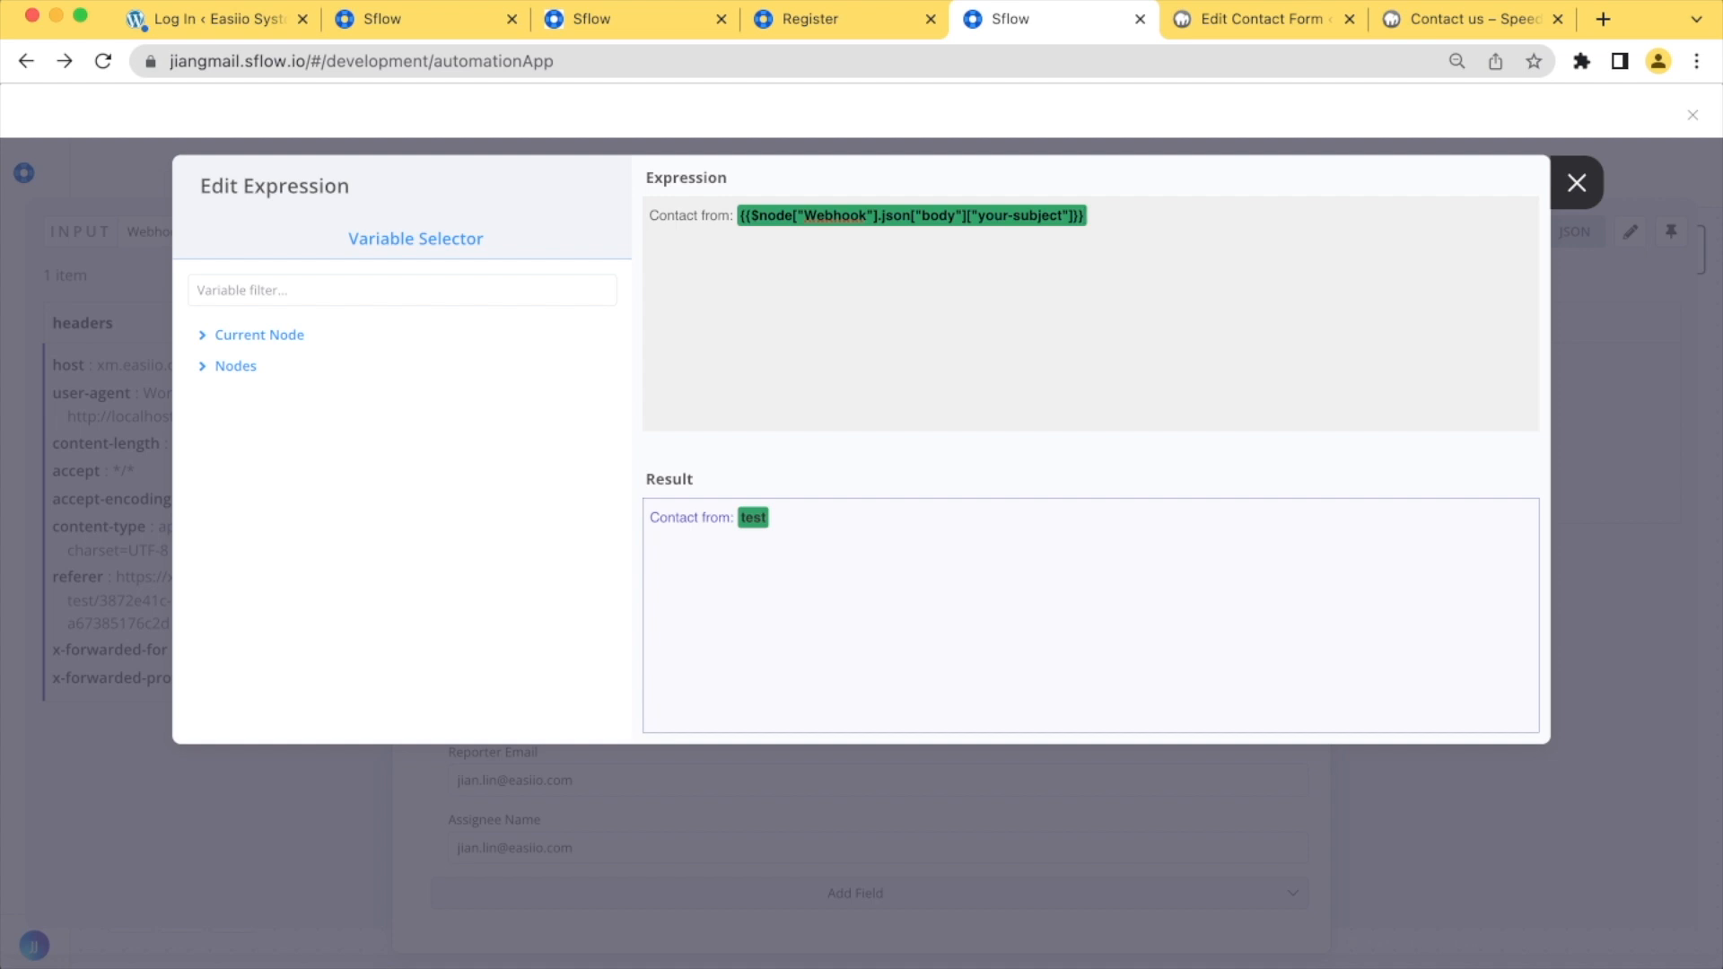
Expand the Webhook node's JSON output data down to the body fields among the expression variables
left_click(235, 366)
left_click(266, 397)
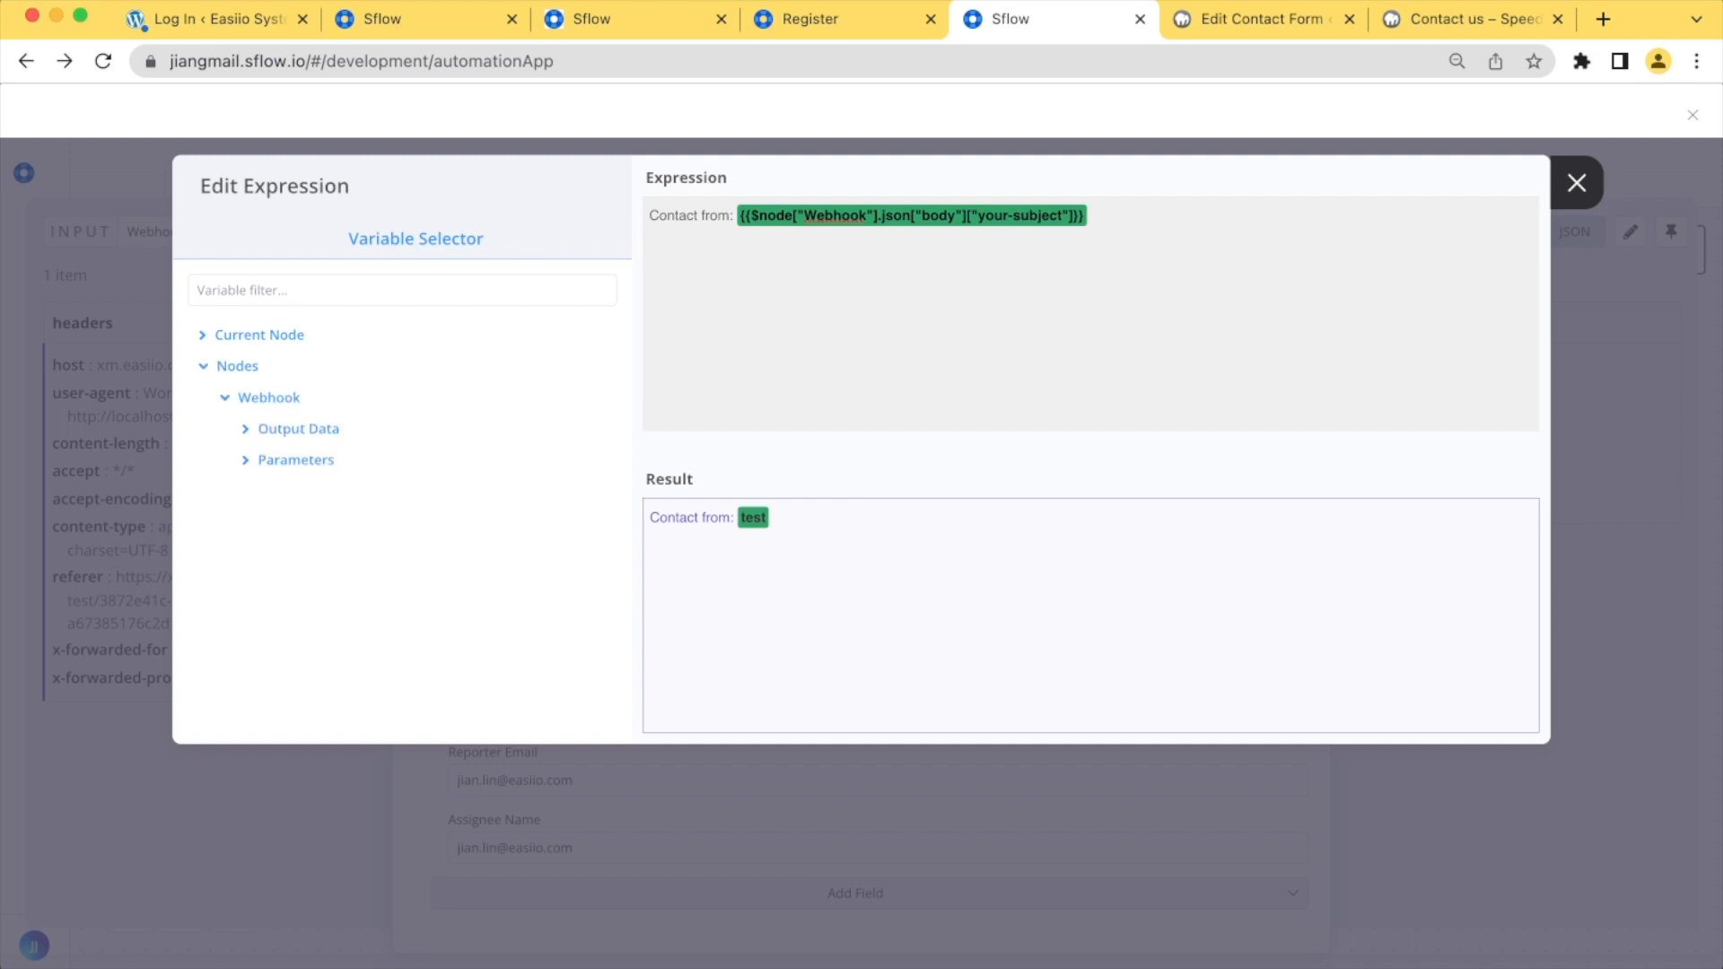
left_click(298, 429)
left_click(295, 460)
left_click(316, 492)
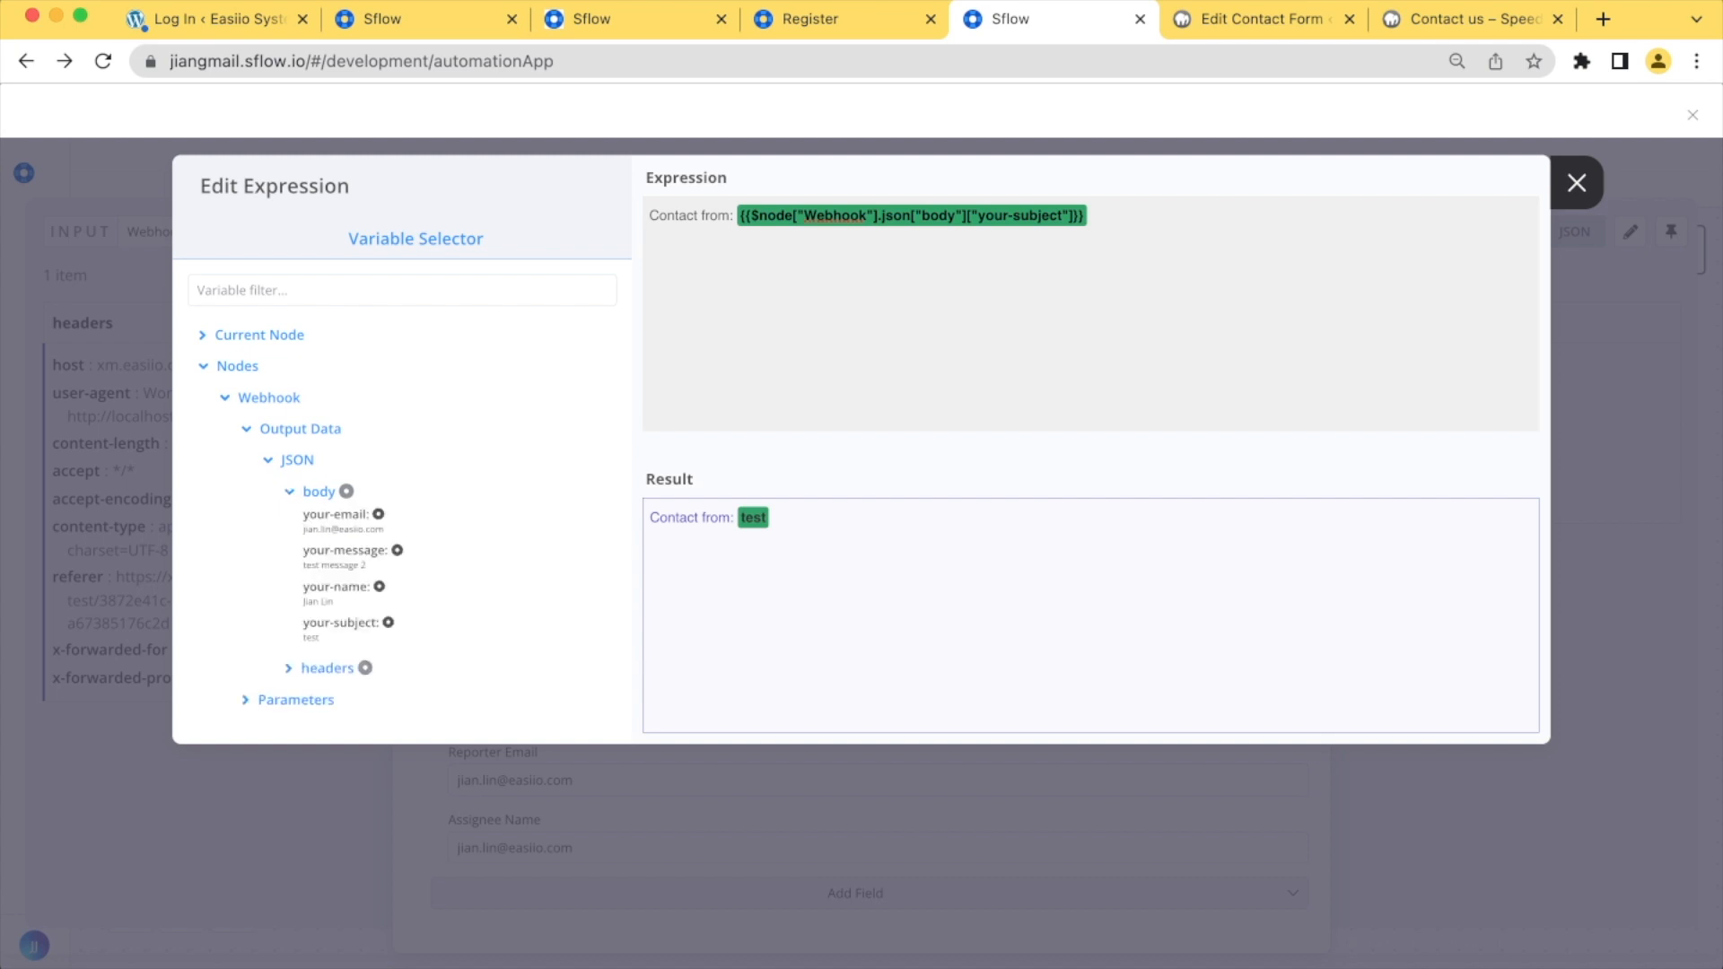
left_click(388, 623)
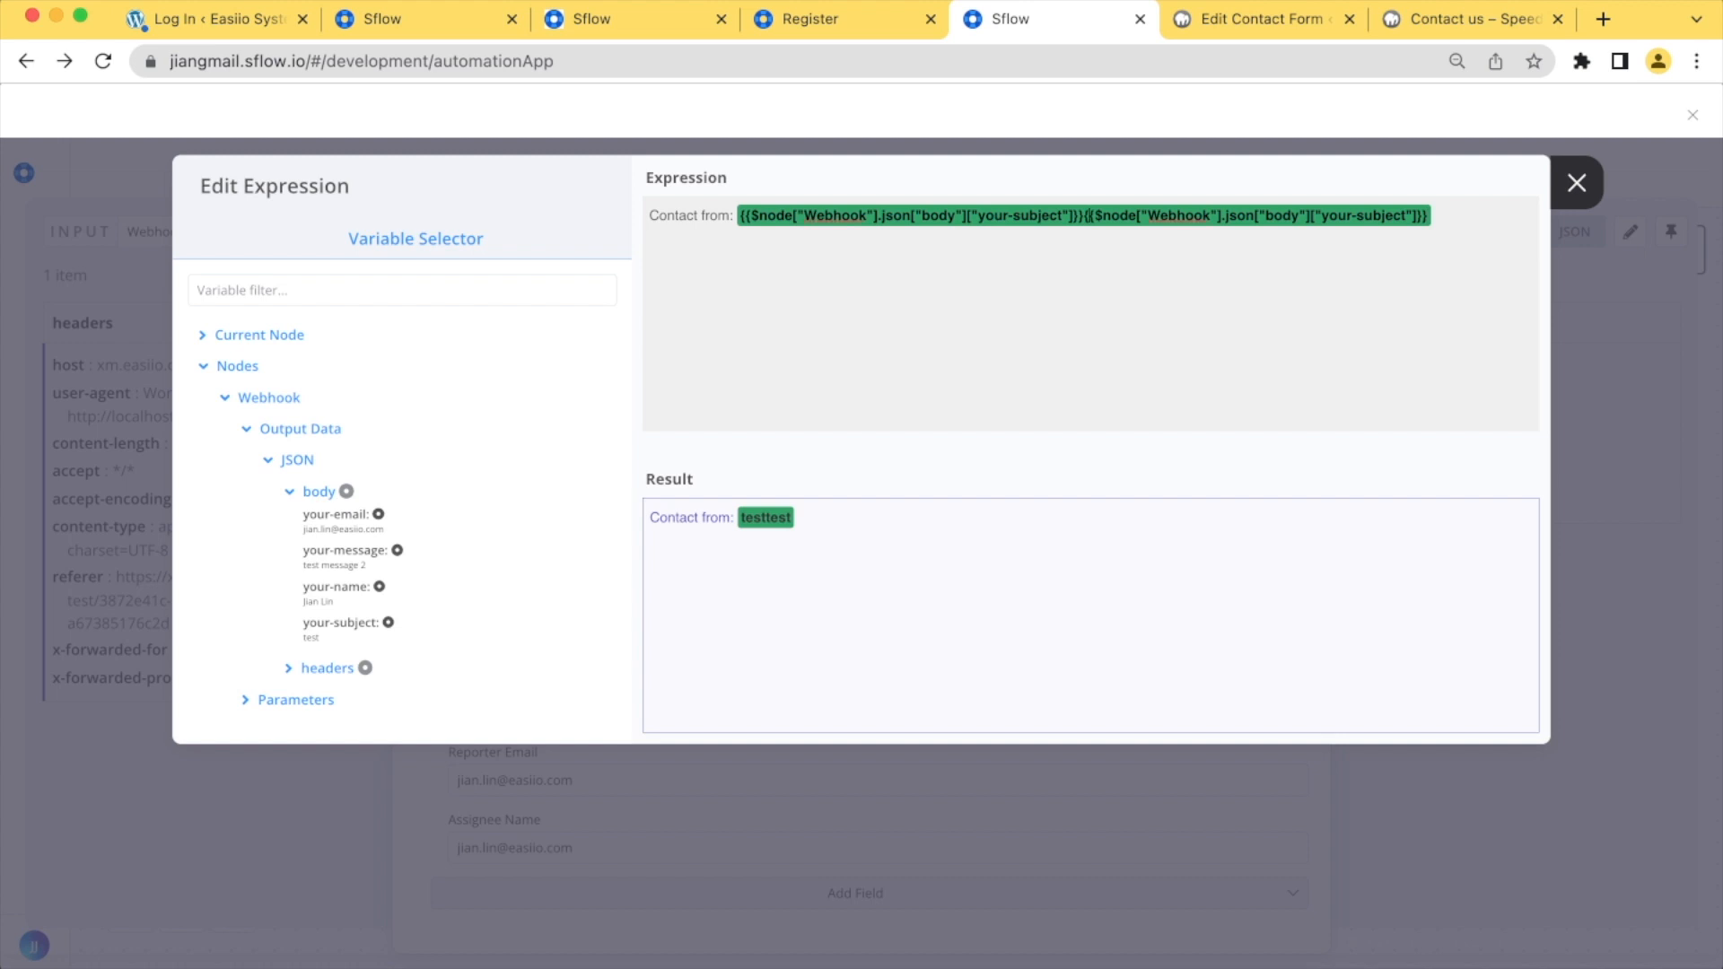
left_click_drag(1084, 216, 739, 218)
key("BackSpace")
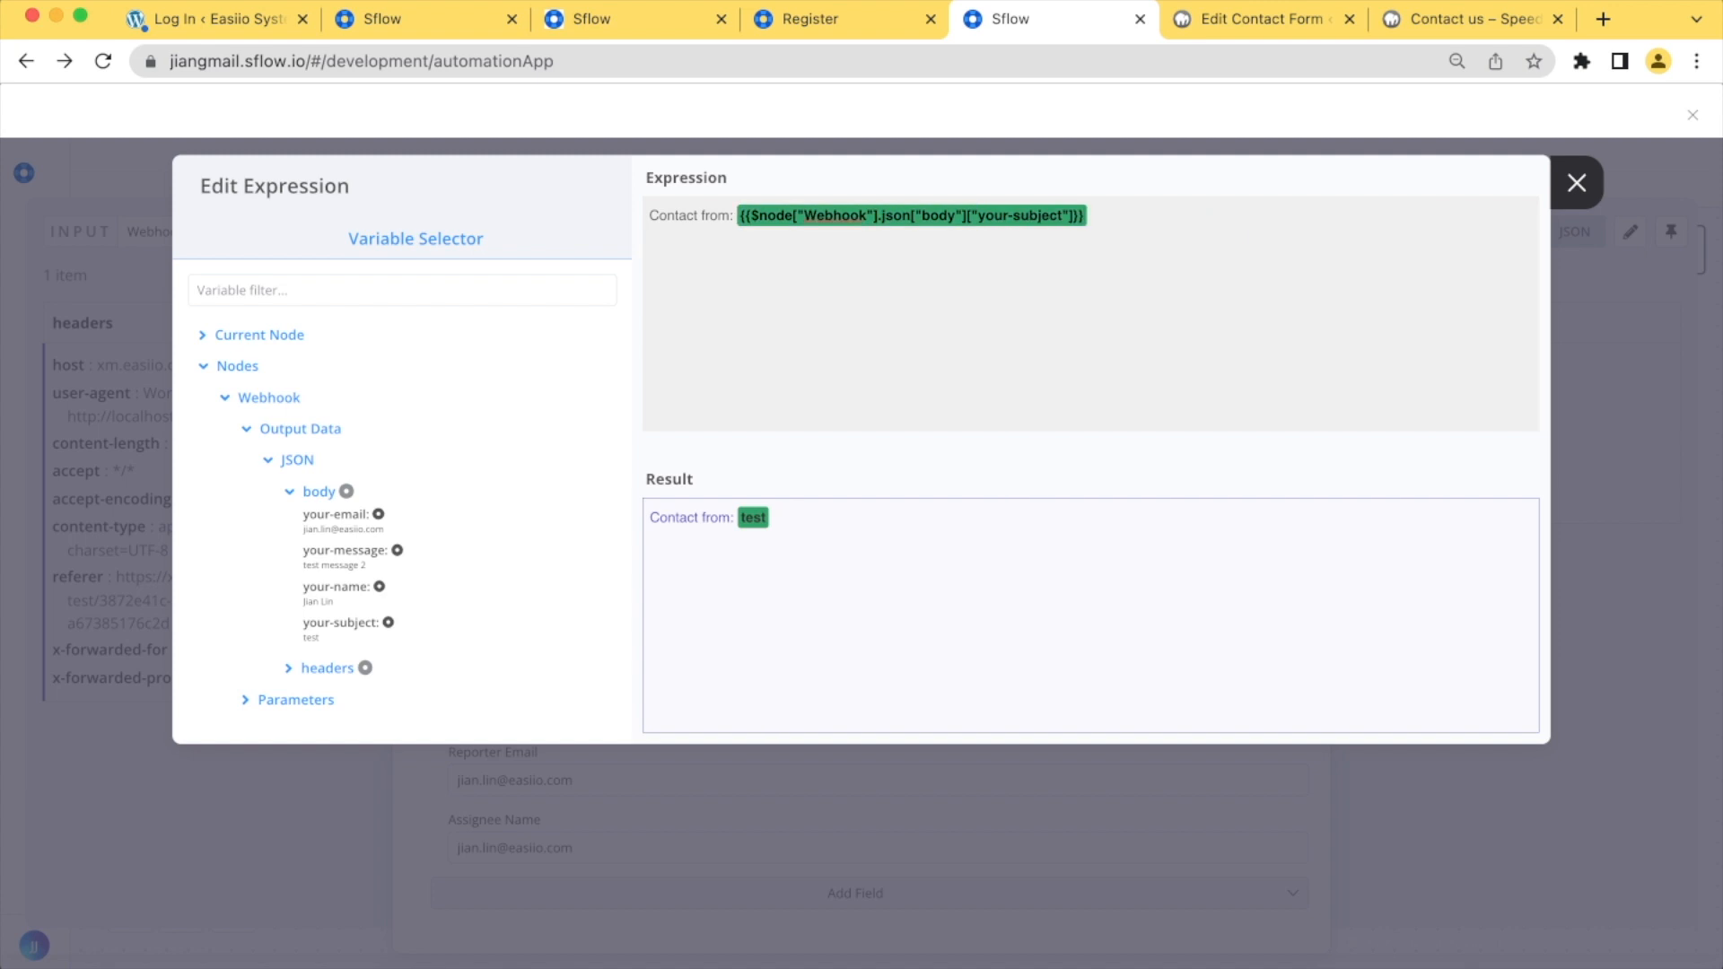
Replace the Sflow node's description with the expression Body of the form post : {{$node["Webhook"].json["body"]["your-message"]}}
left_click(1577, 183)
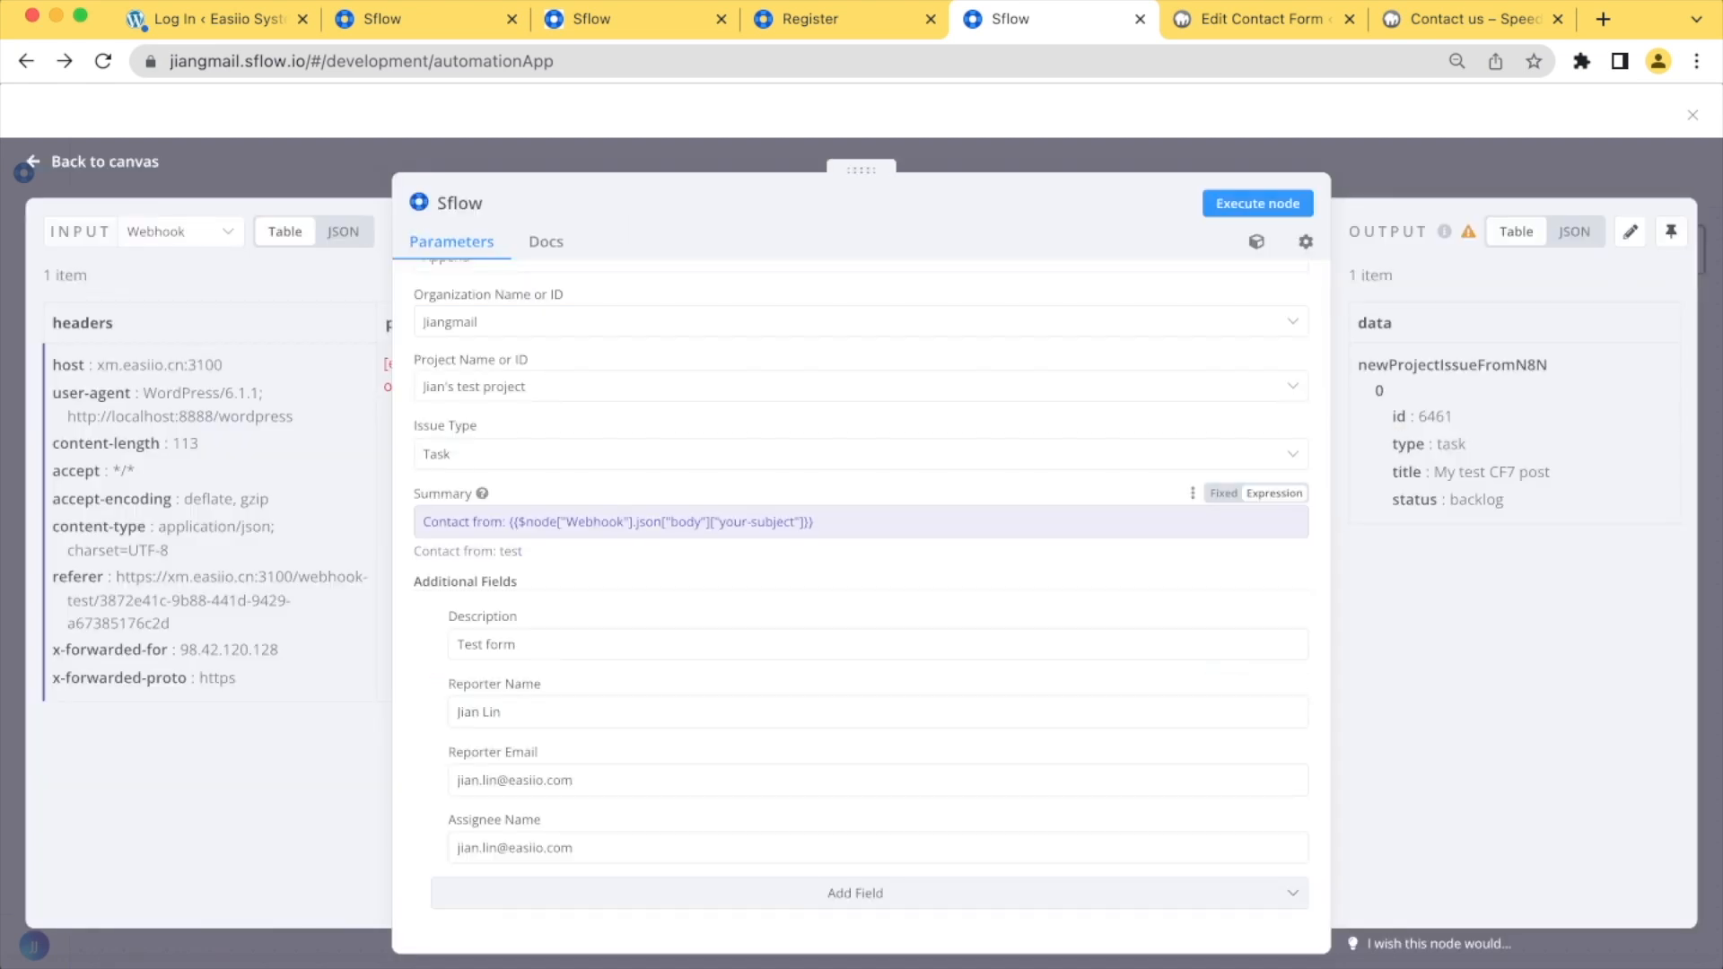
scroll(862, 664, "down", 2)
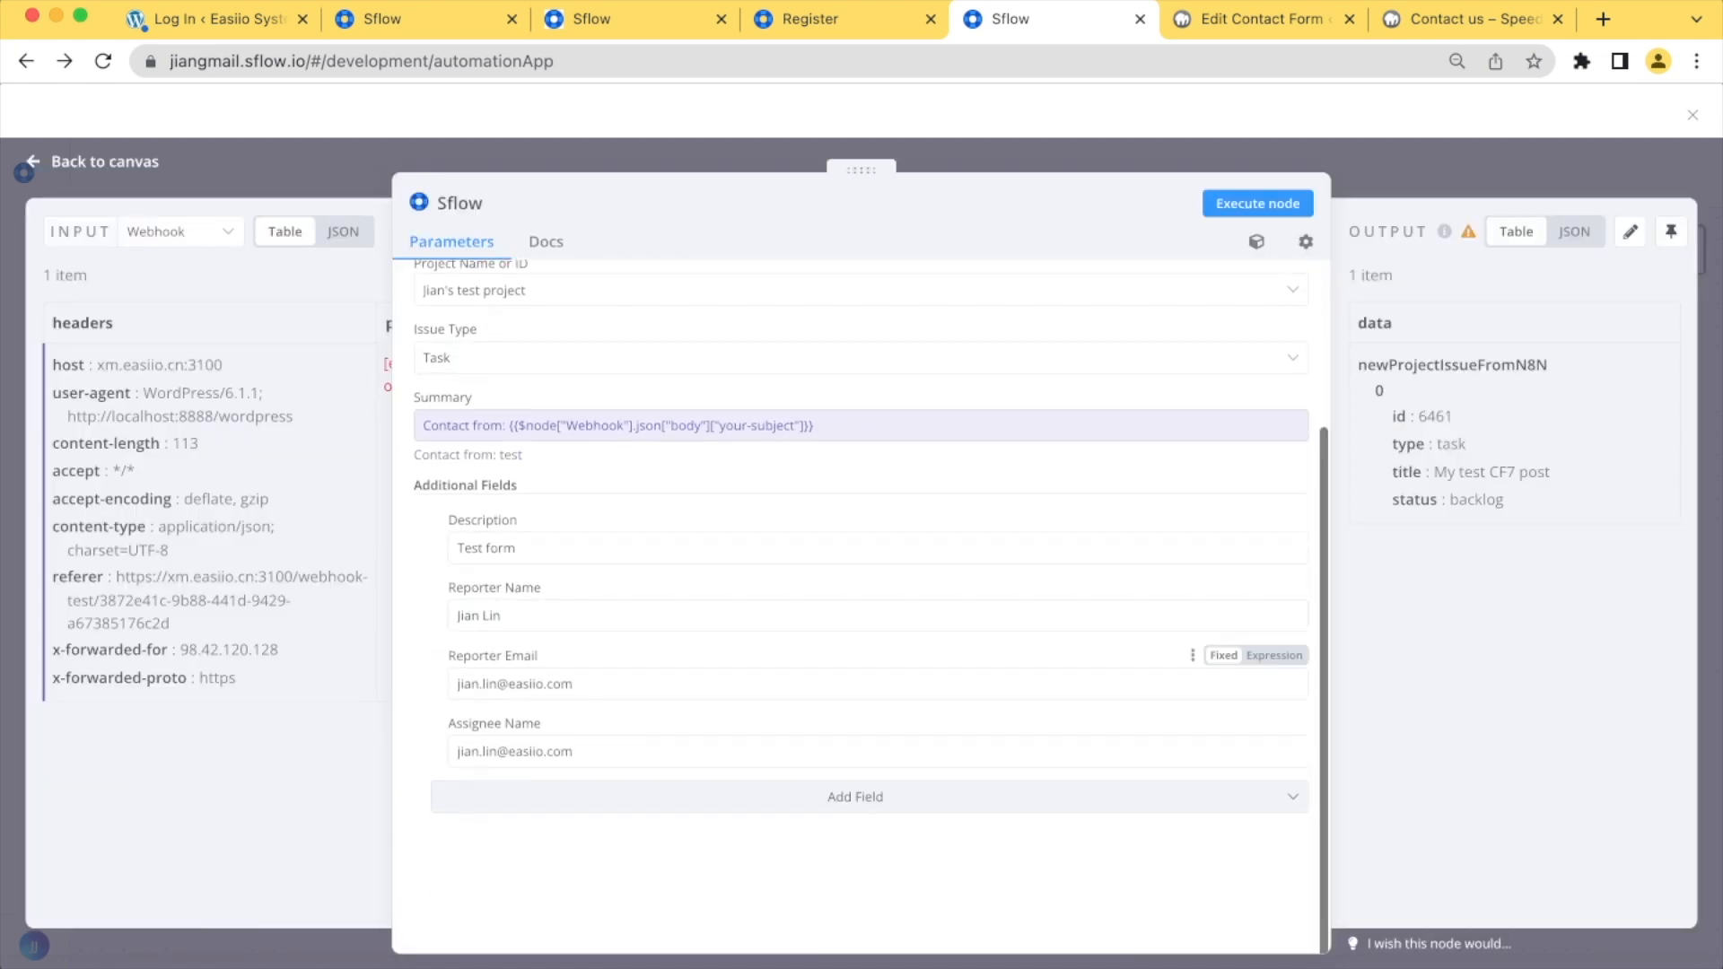
left_click(628, 548)
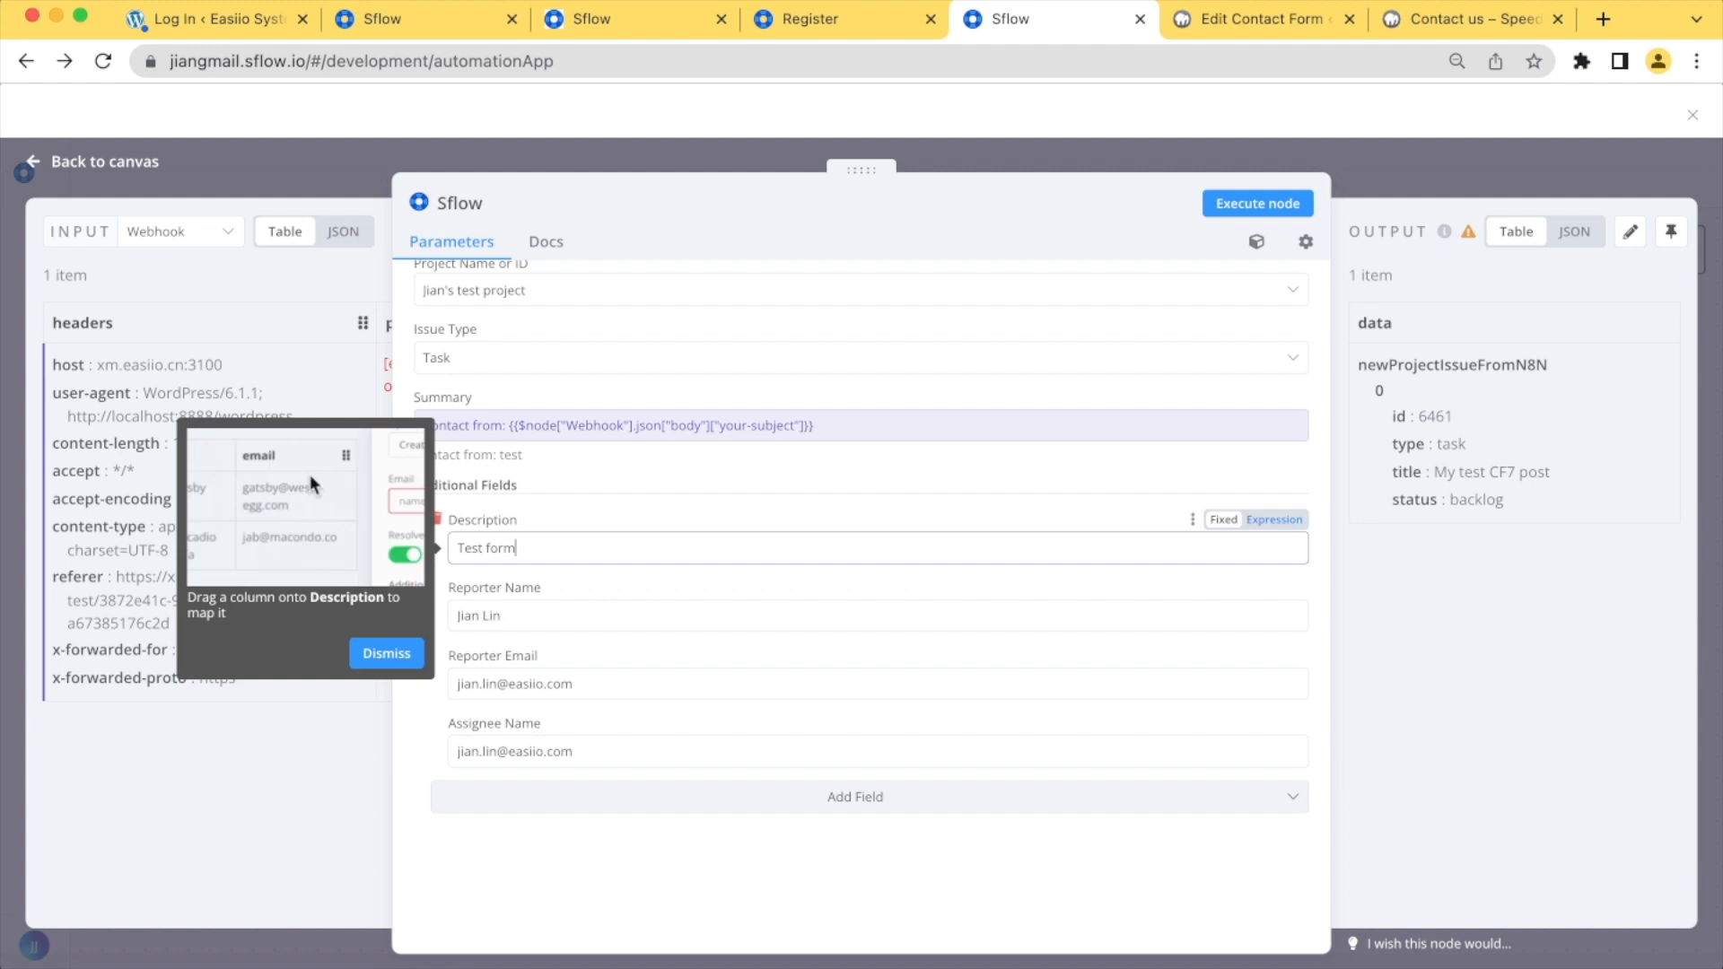
left_click(1275, 520)
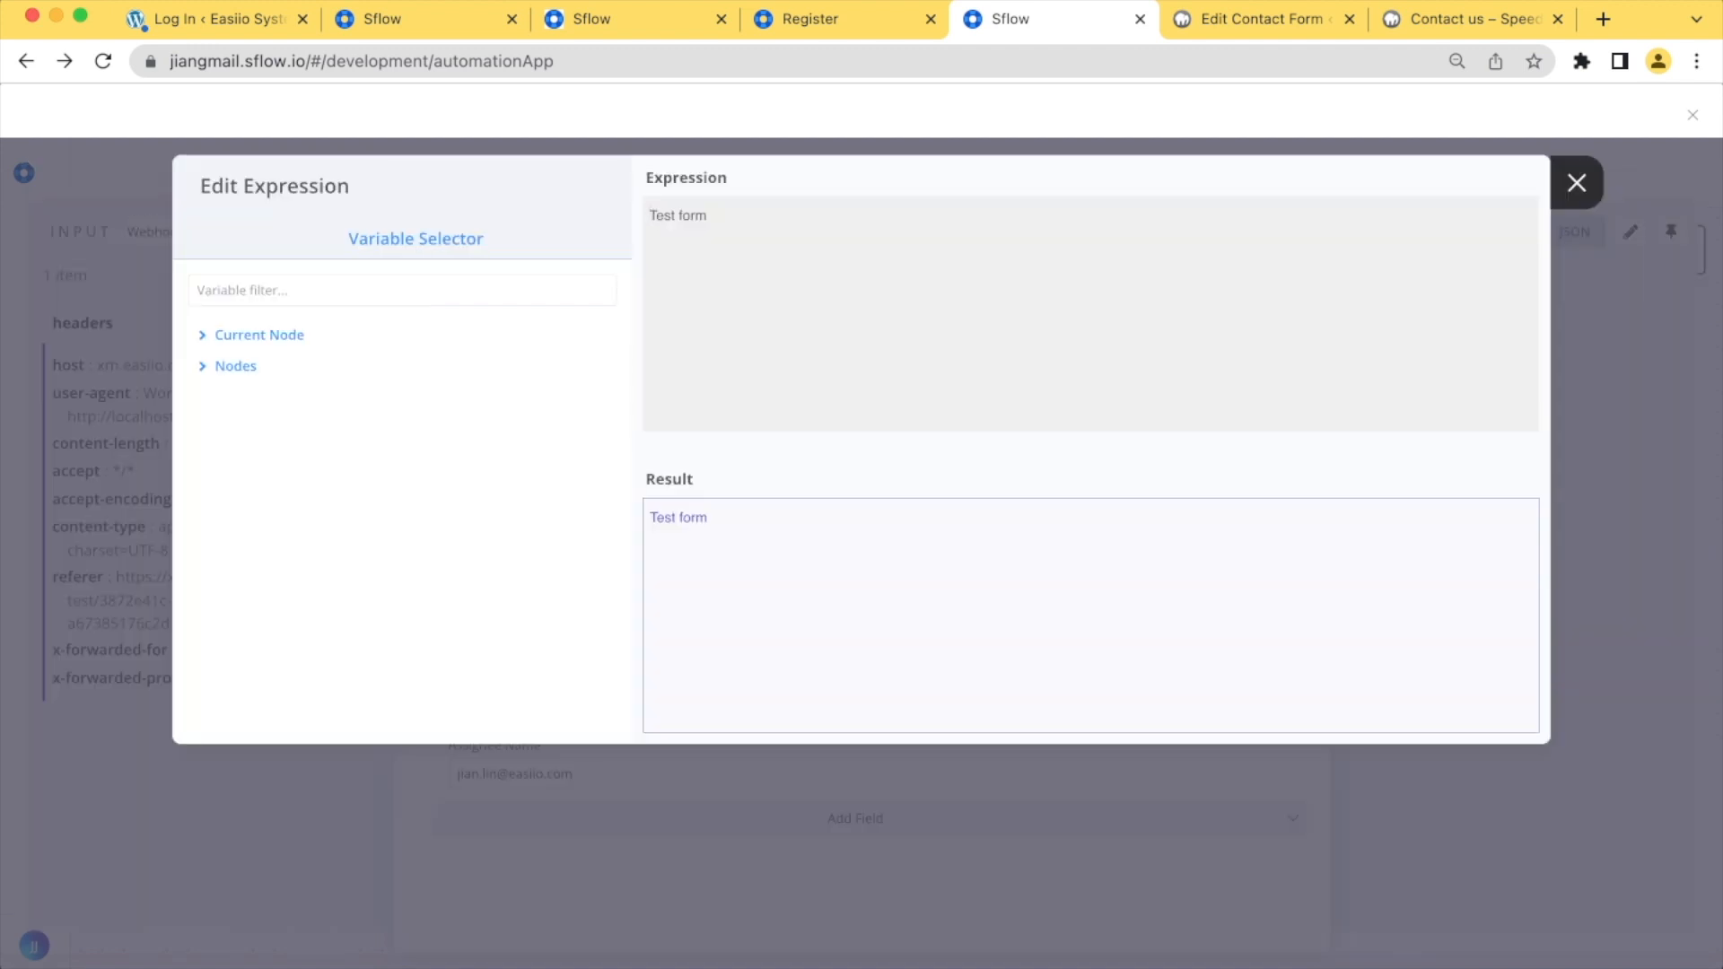
key("ctrl+a")
type("Body of the form post : {{$node[\"Webhook\"].json[\"body\"][\"your-message\"]}}")
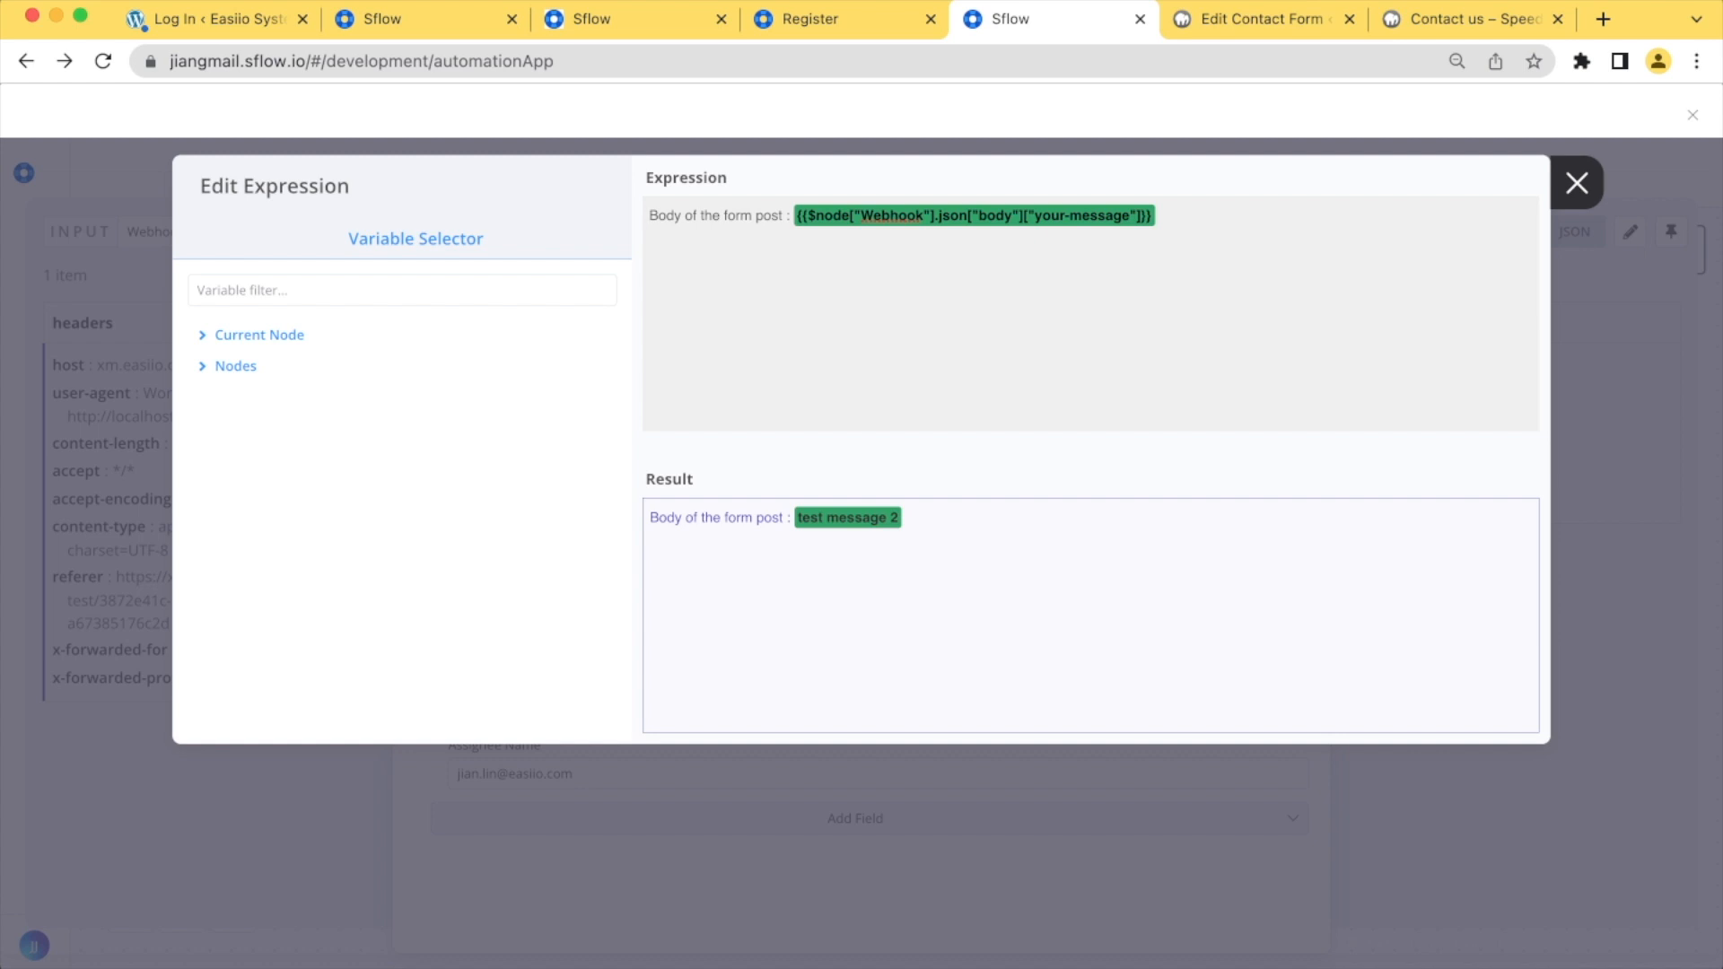
left_click(1576, 183)
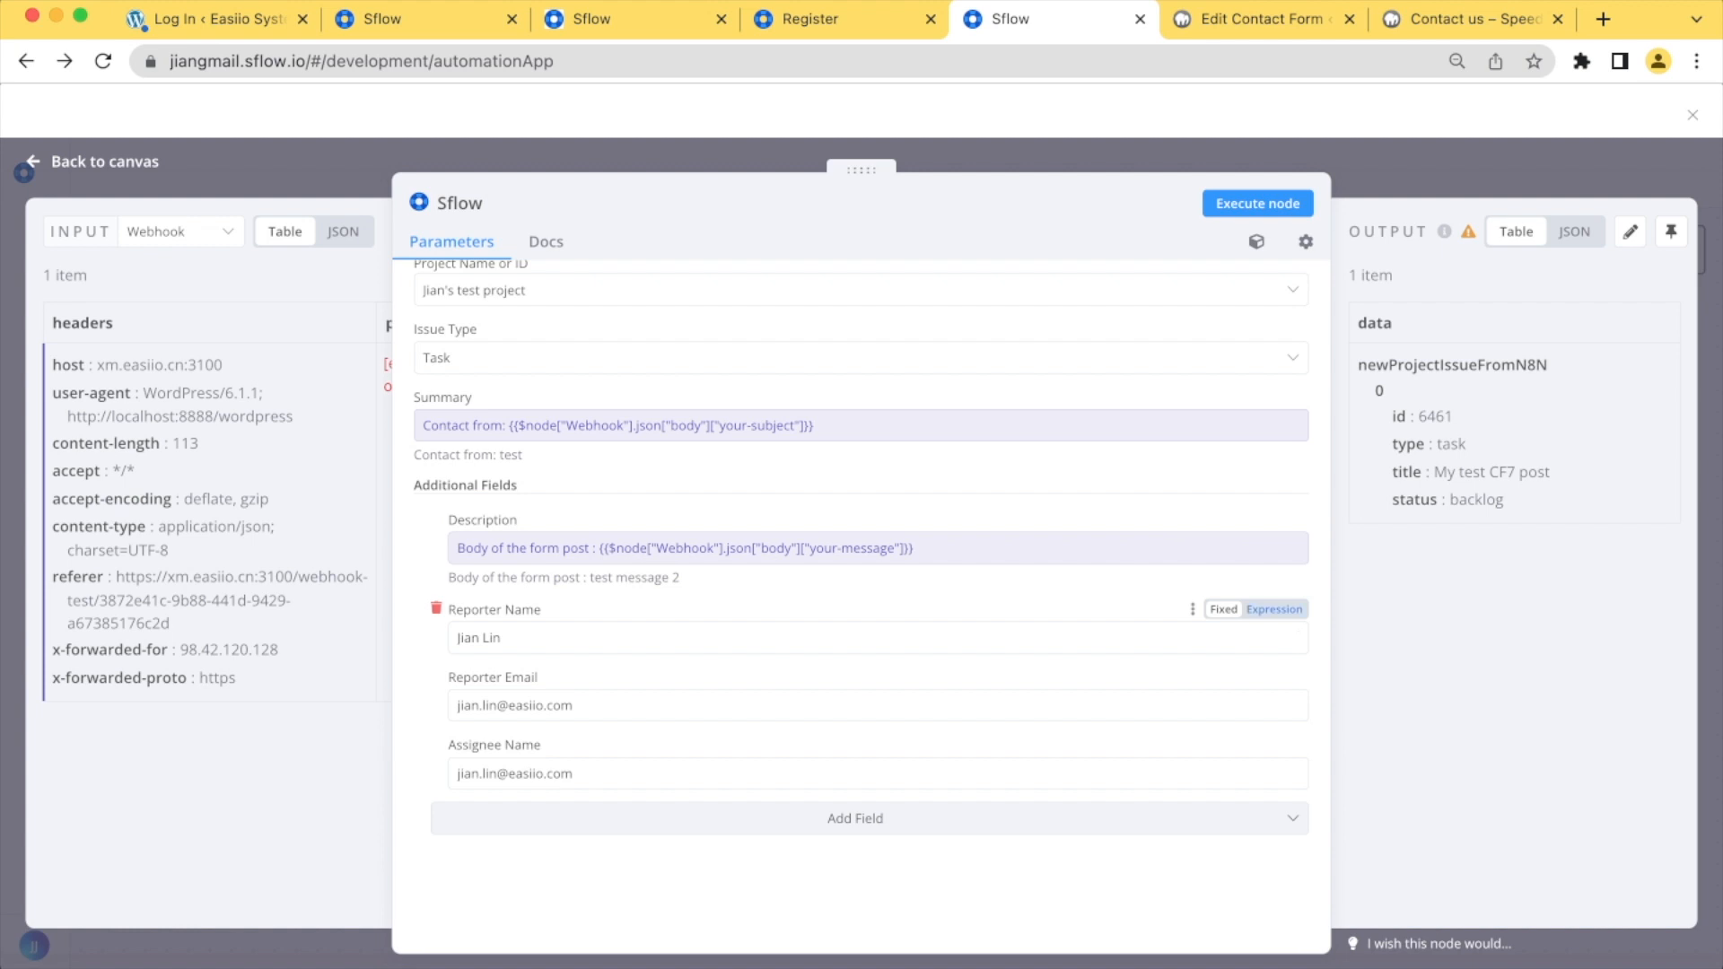
Replace the reporter name with the expression {{$node["Webhook"].json["body"]["your-name"]}}
left_click(1274, 610)
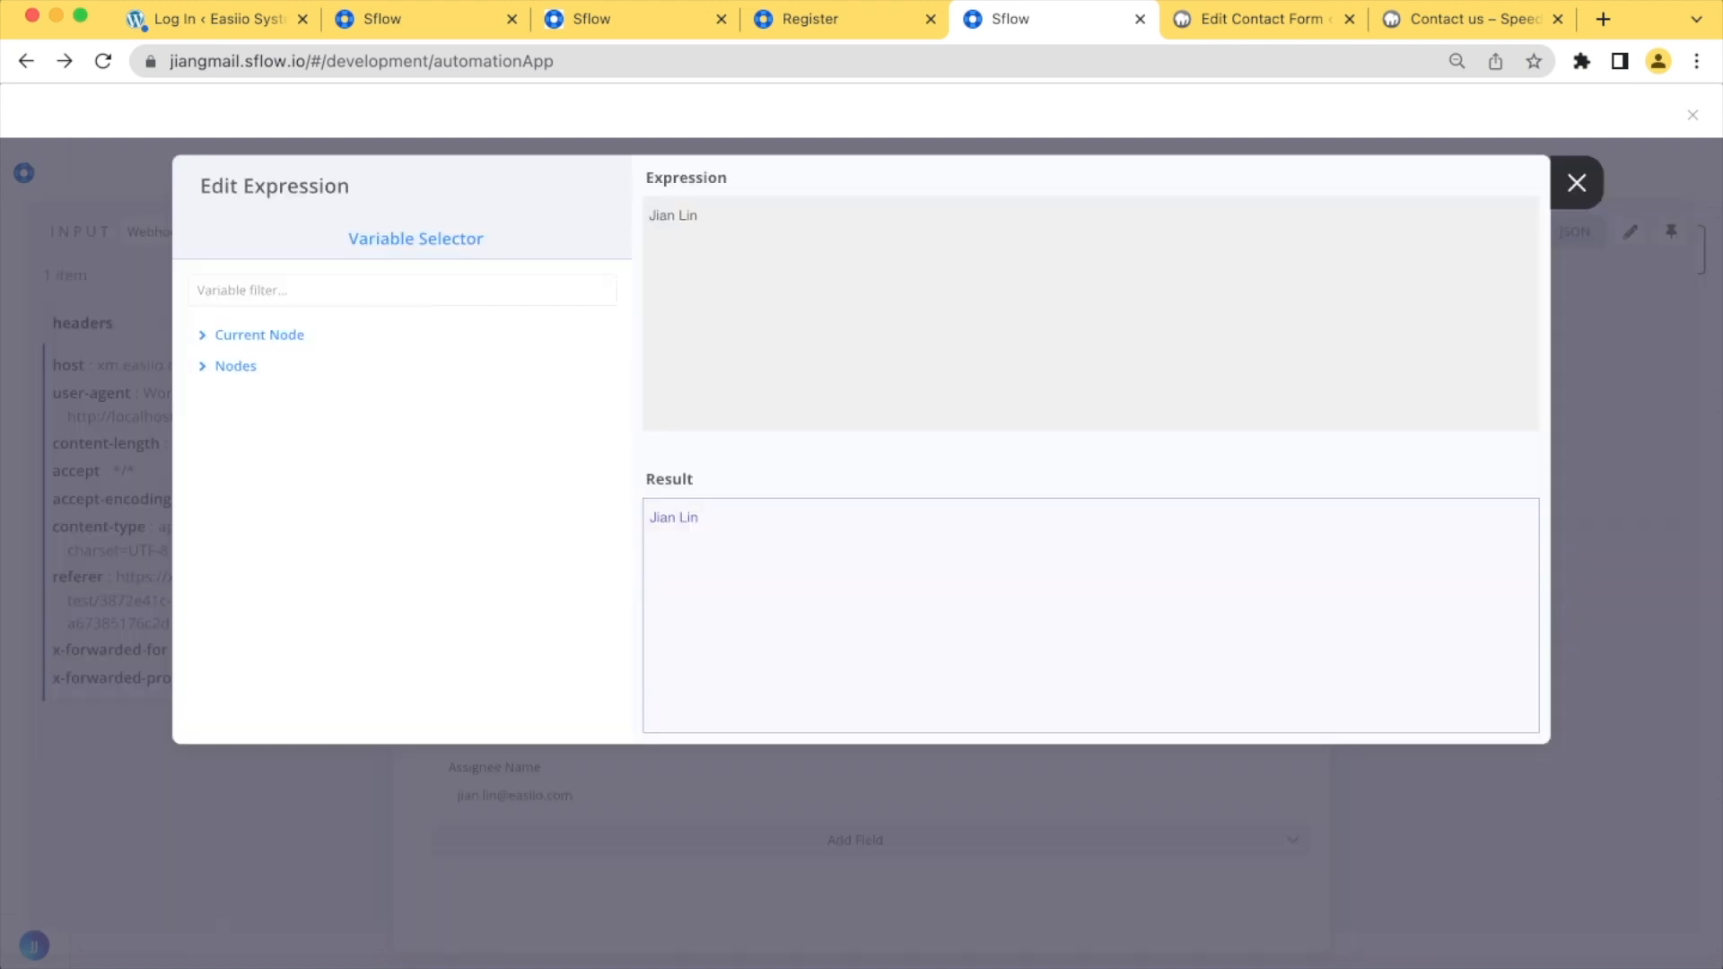
key("super+a")
type("{{$node[\"Webhook\"].json[\"body\"][\"your-name\"]}}")
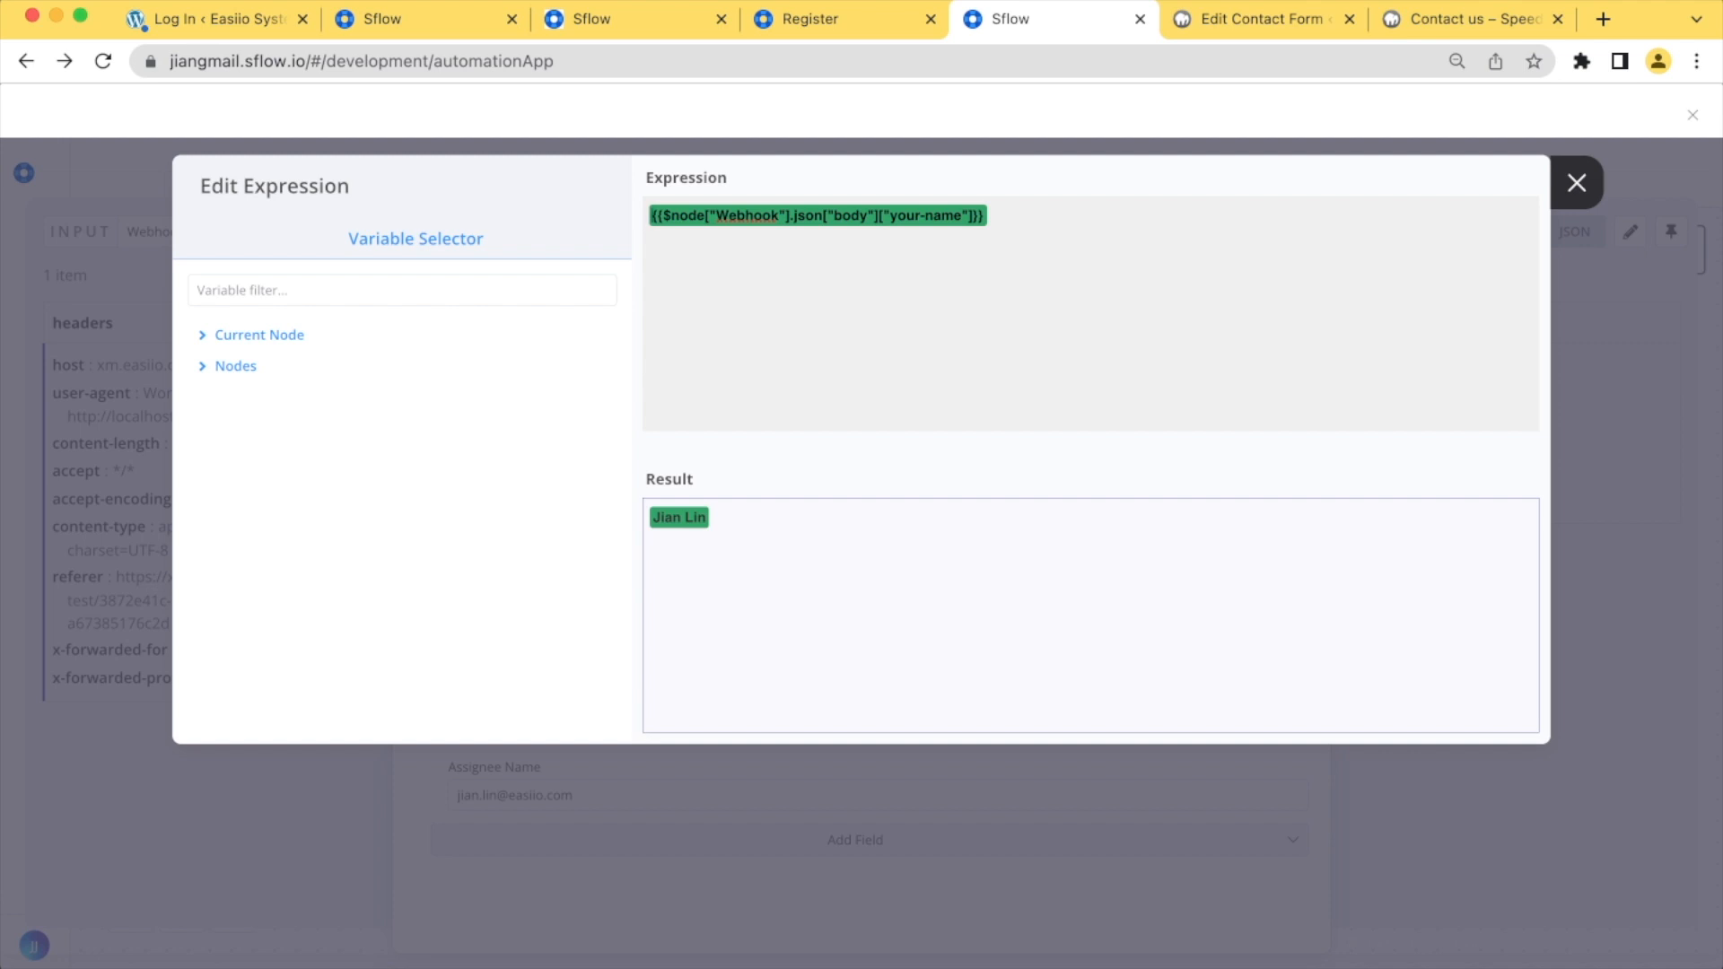
left_click(1577, 183)
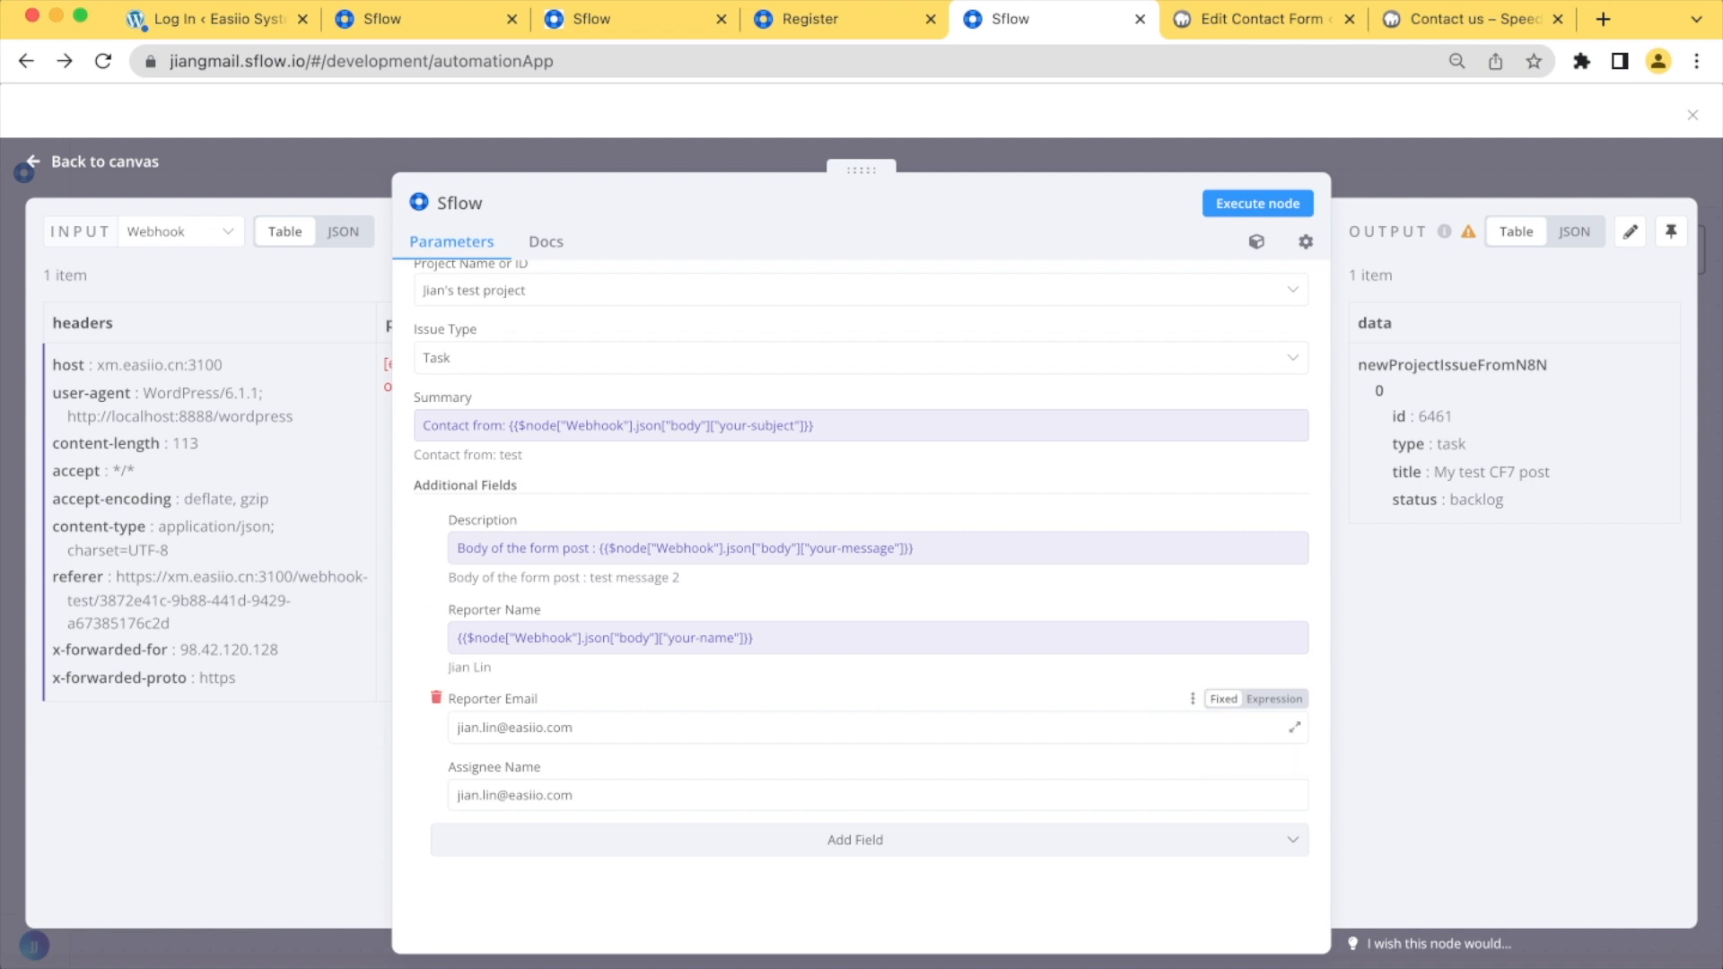
Replace the reporter email with the expression {{$node["Webhook"].json["body"]["your-email"]}}
left_click(1275, 699)
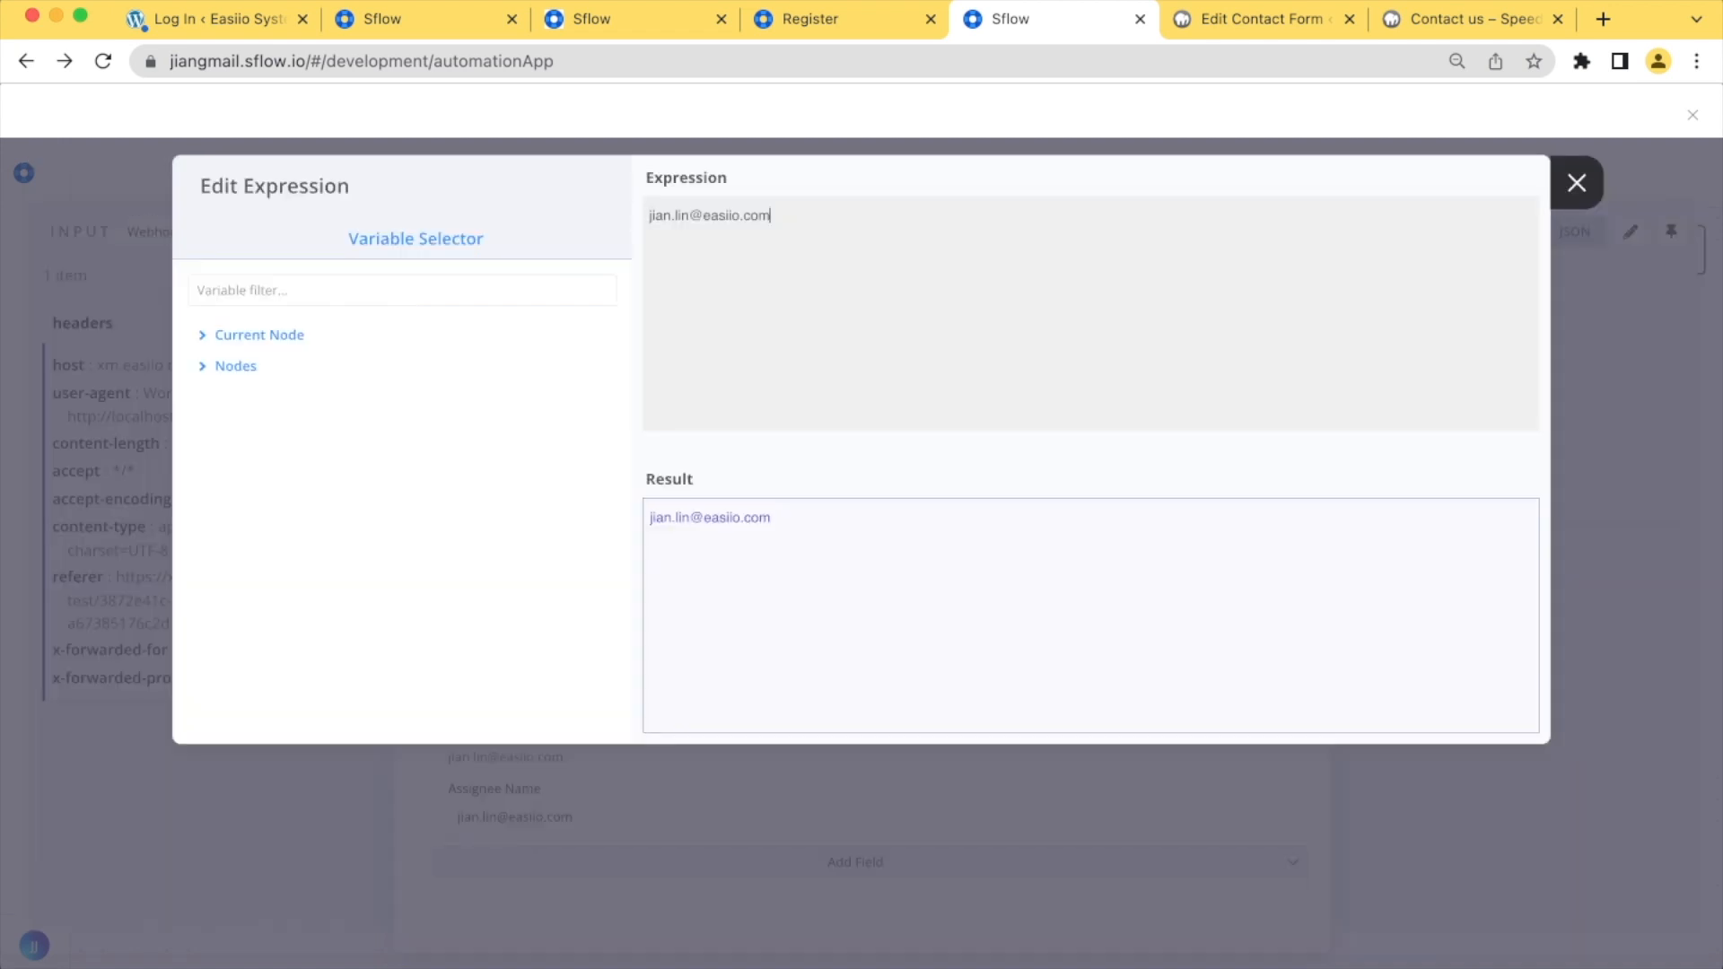
key("super+a")
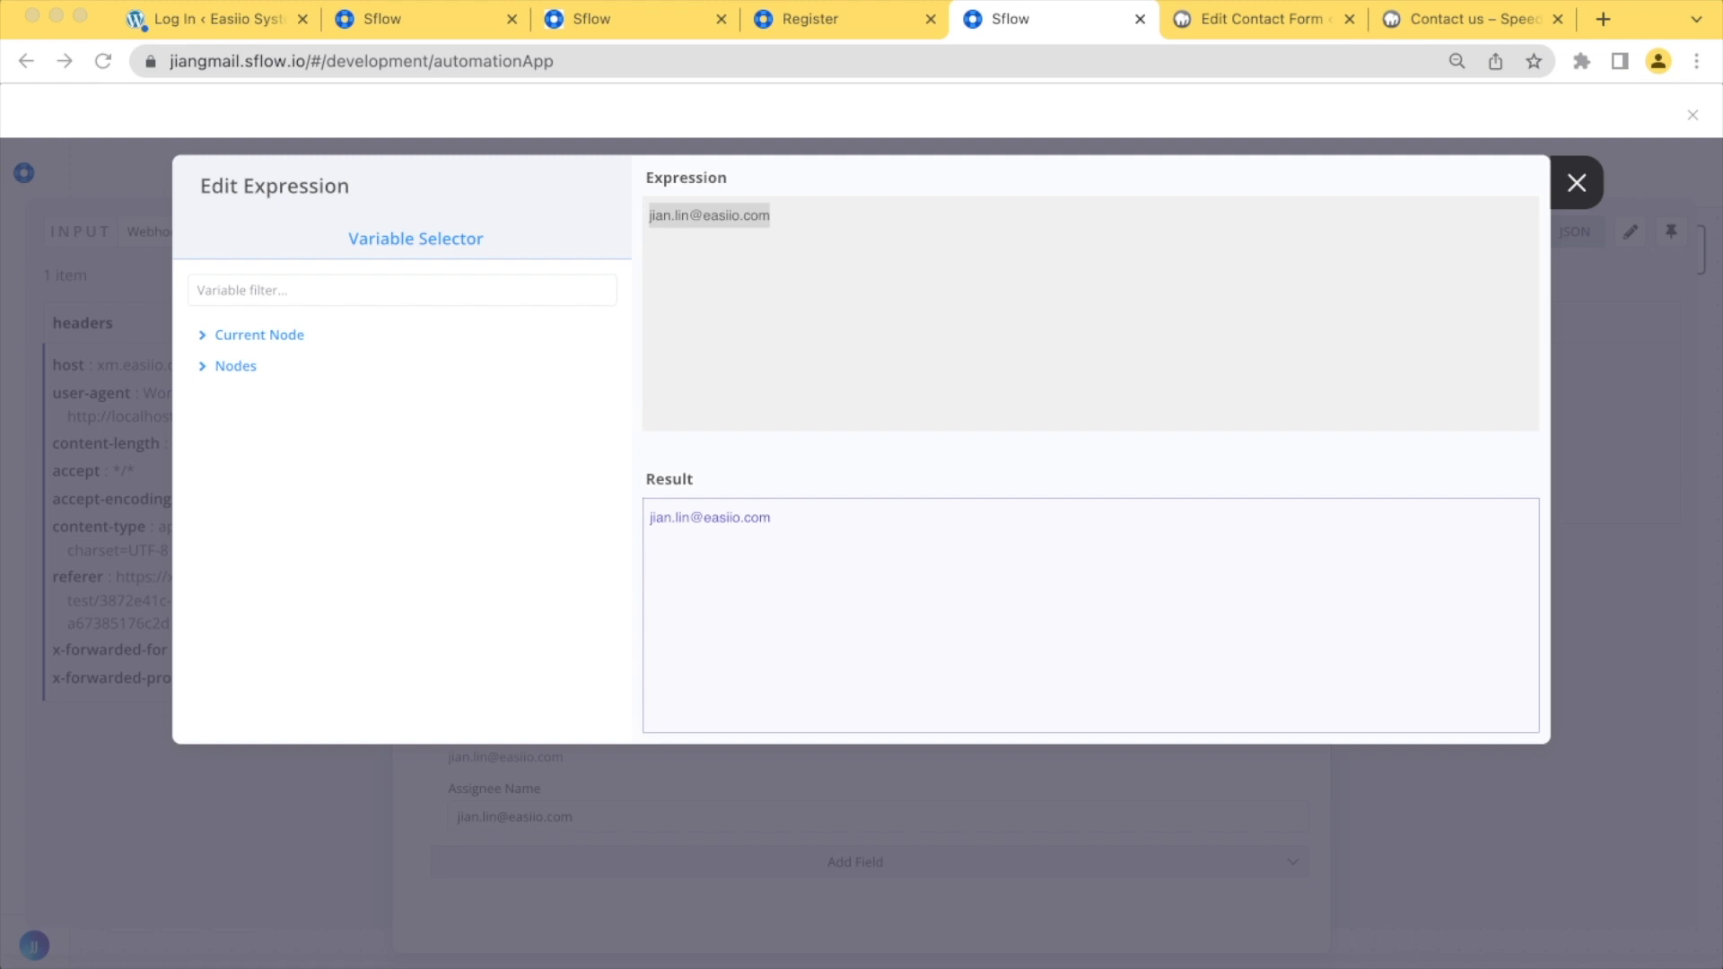
key("super+Tab")
type("{{$node[\"Webhook\"].json[\"body\"][\"your-email\"]}}")
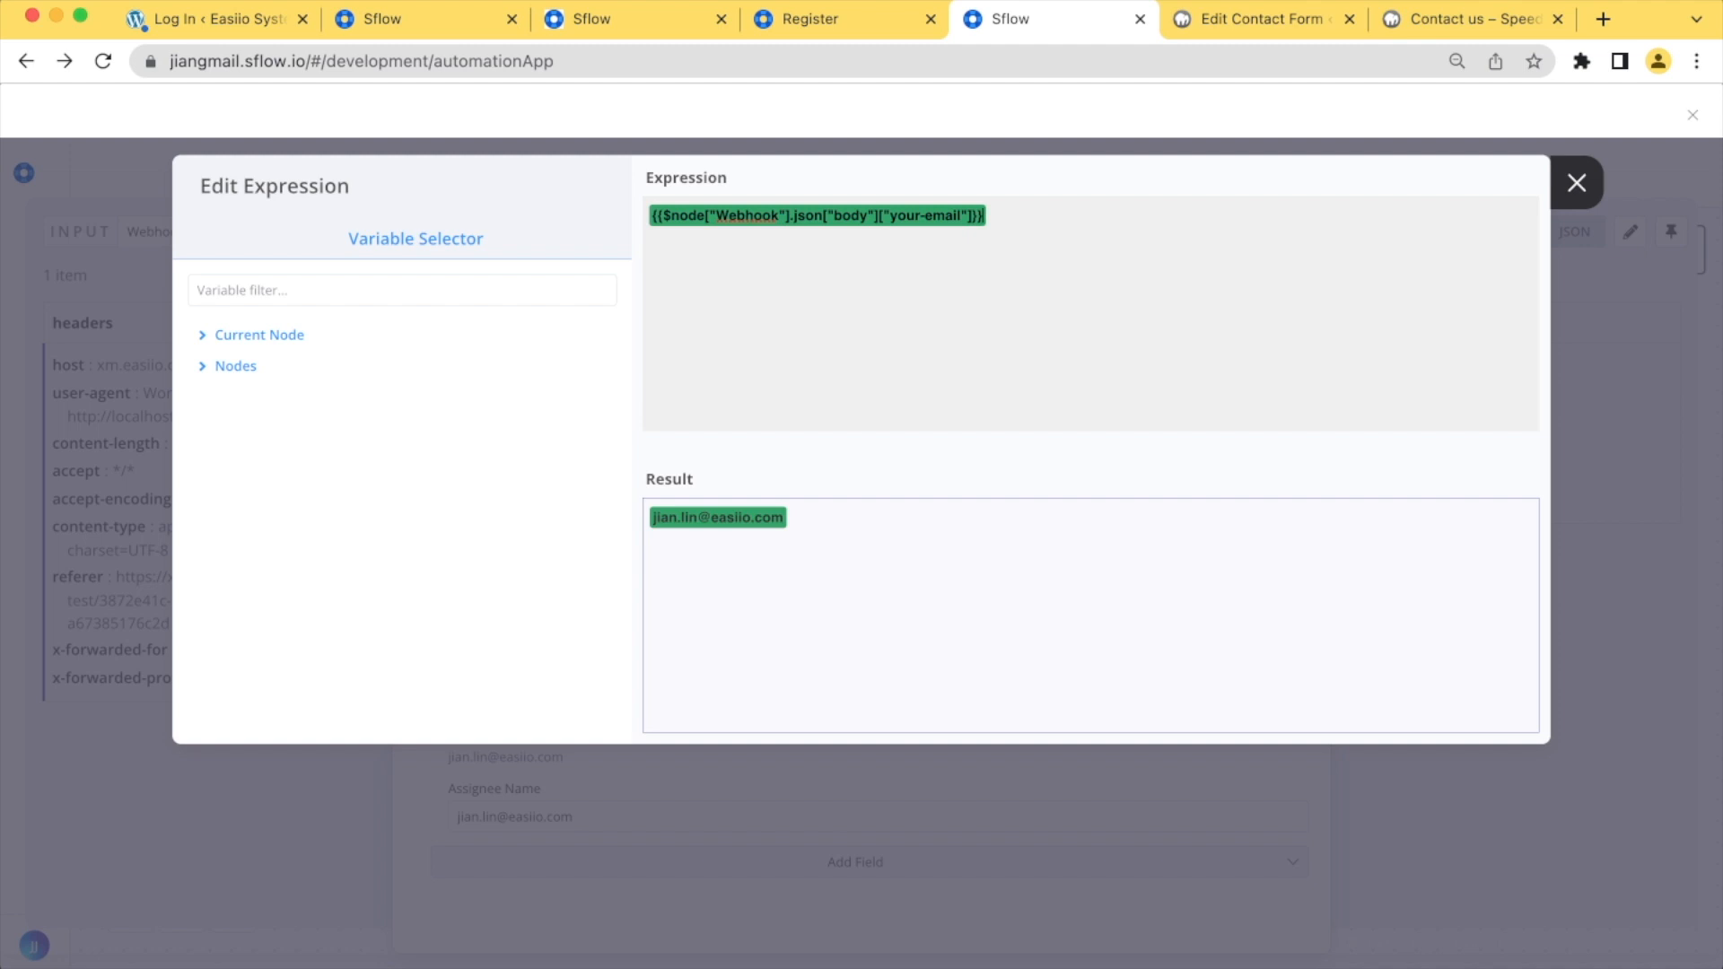
left_click(1576, 182)
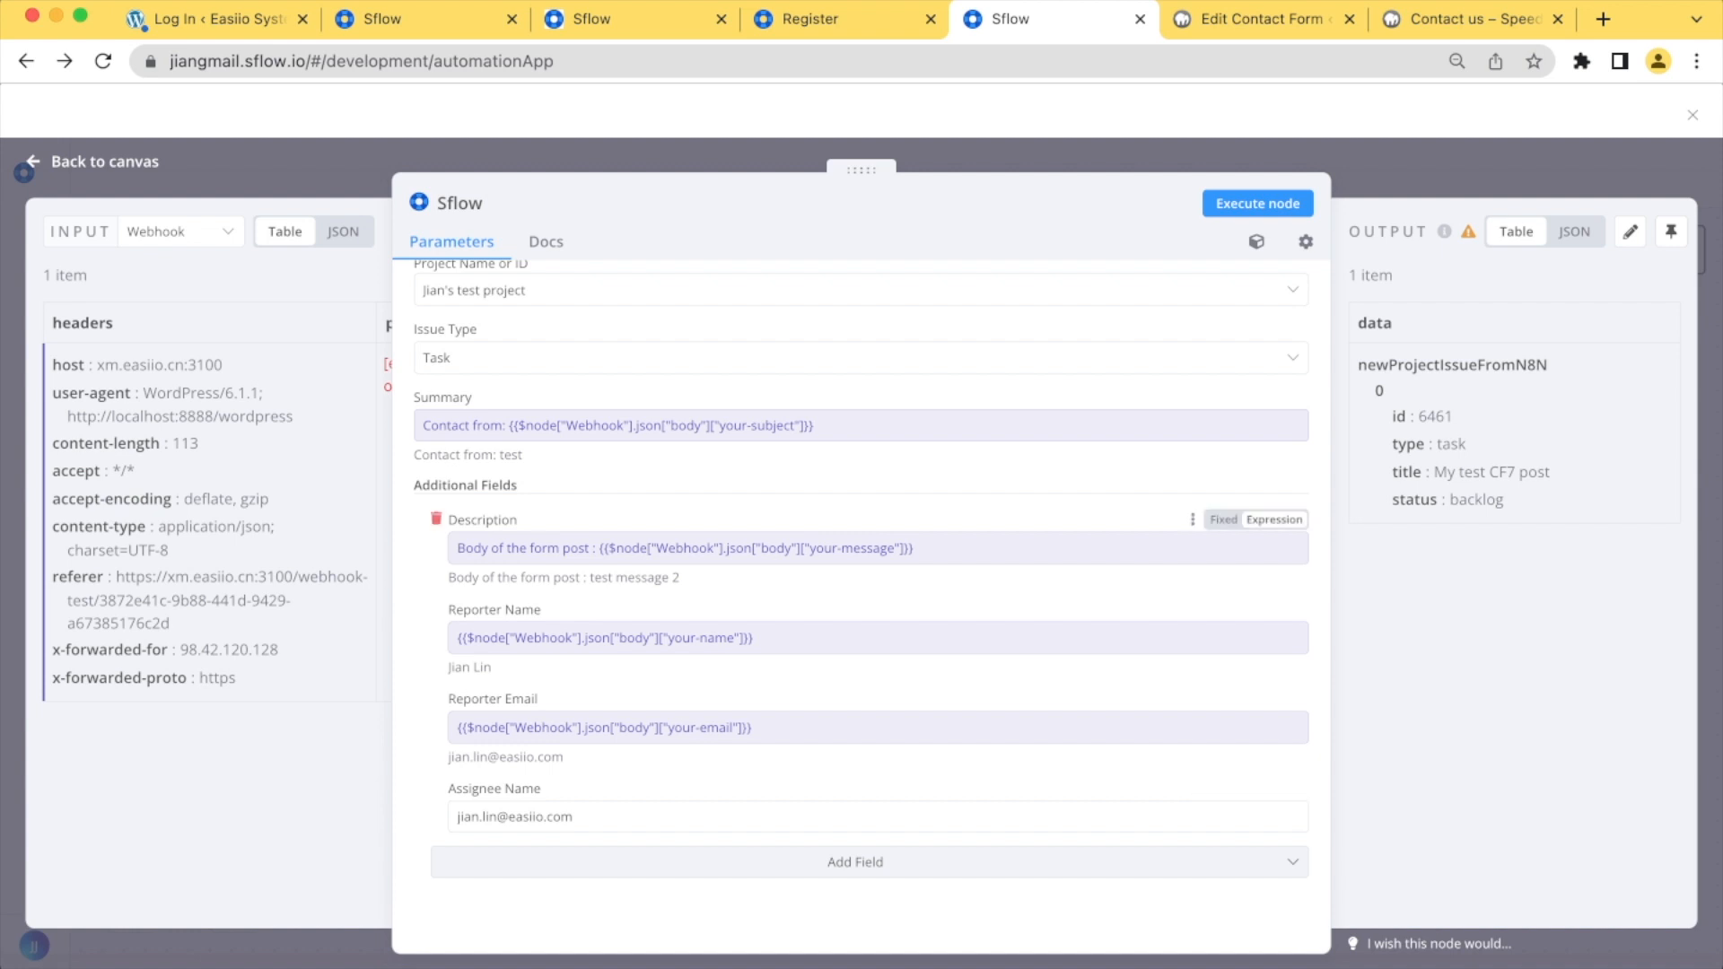
Return to the workflow canvas, save the workflow and execute it so the webhook listens for a test call
scroll(860, 610, "up", 3)
left_click(104, 162)
left_click(1632, 172)
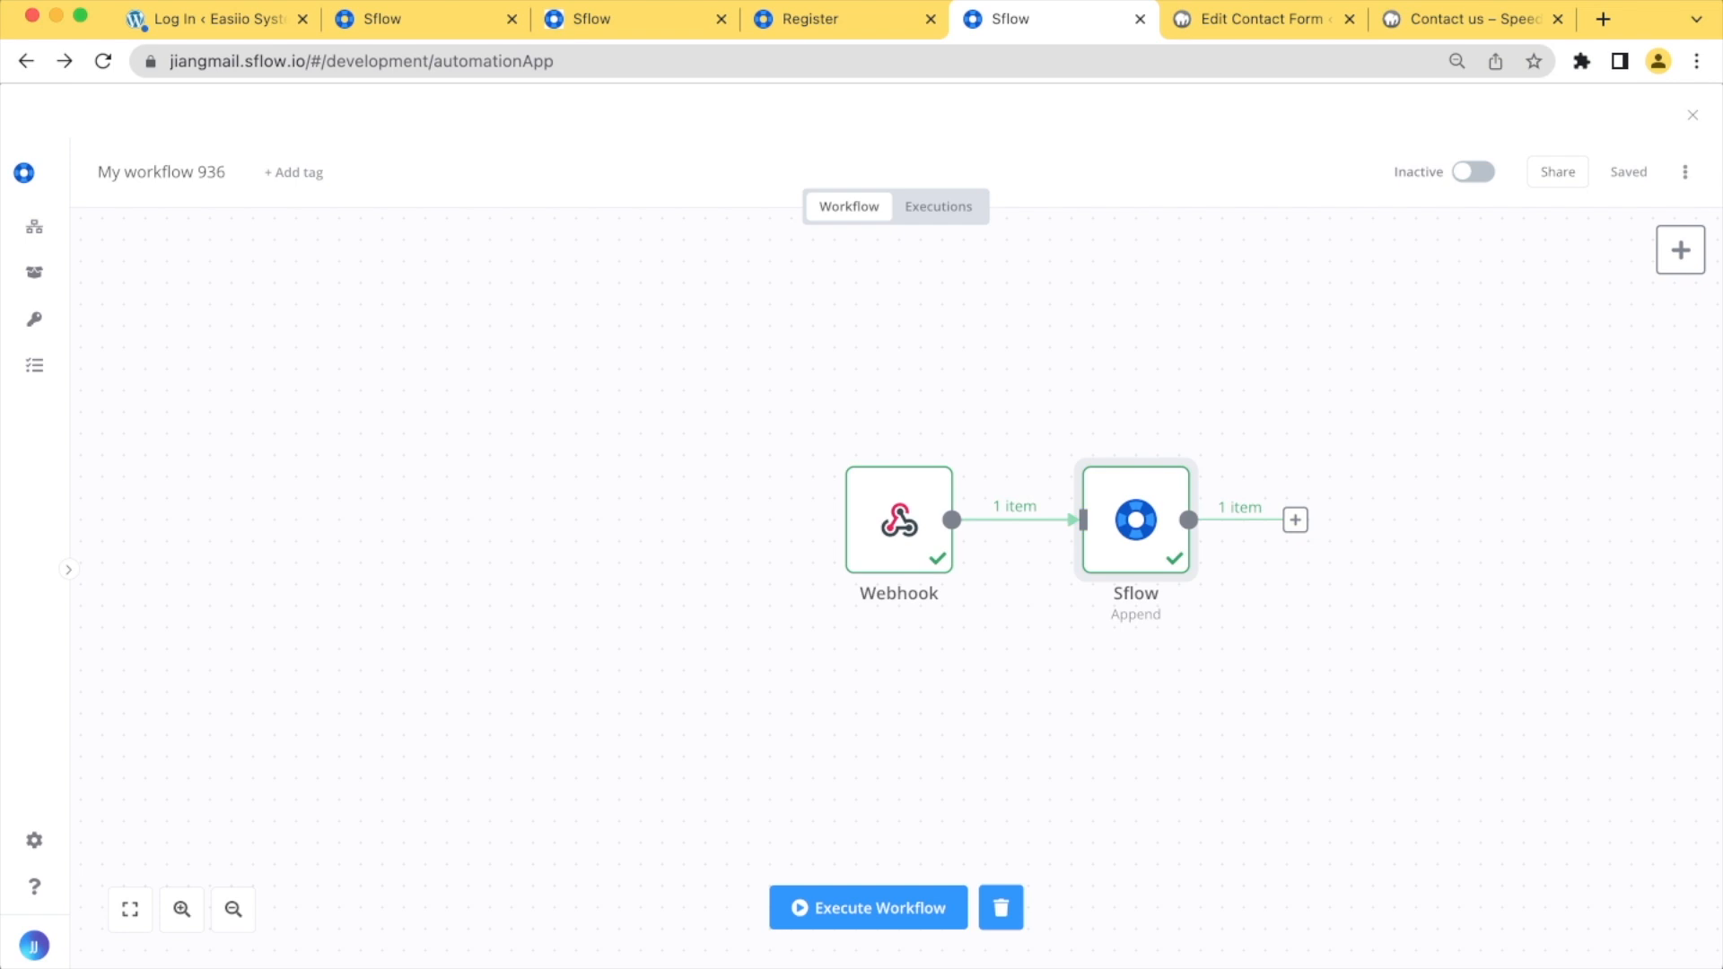
left_click(868, 908)
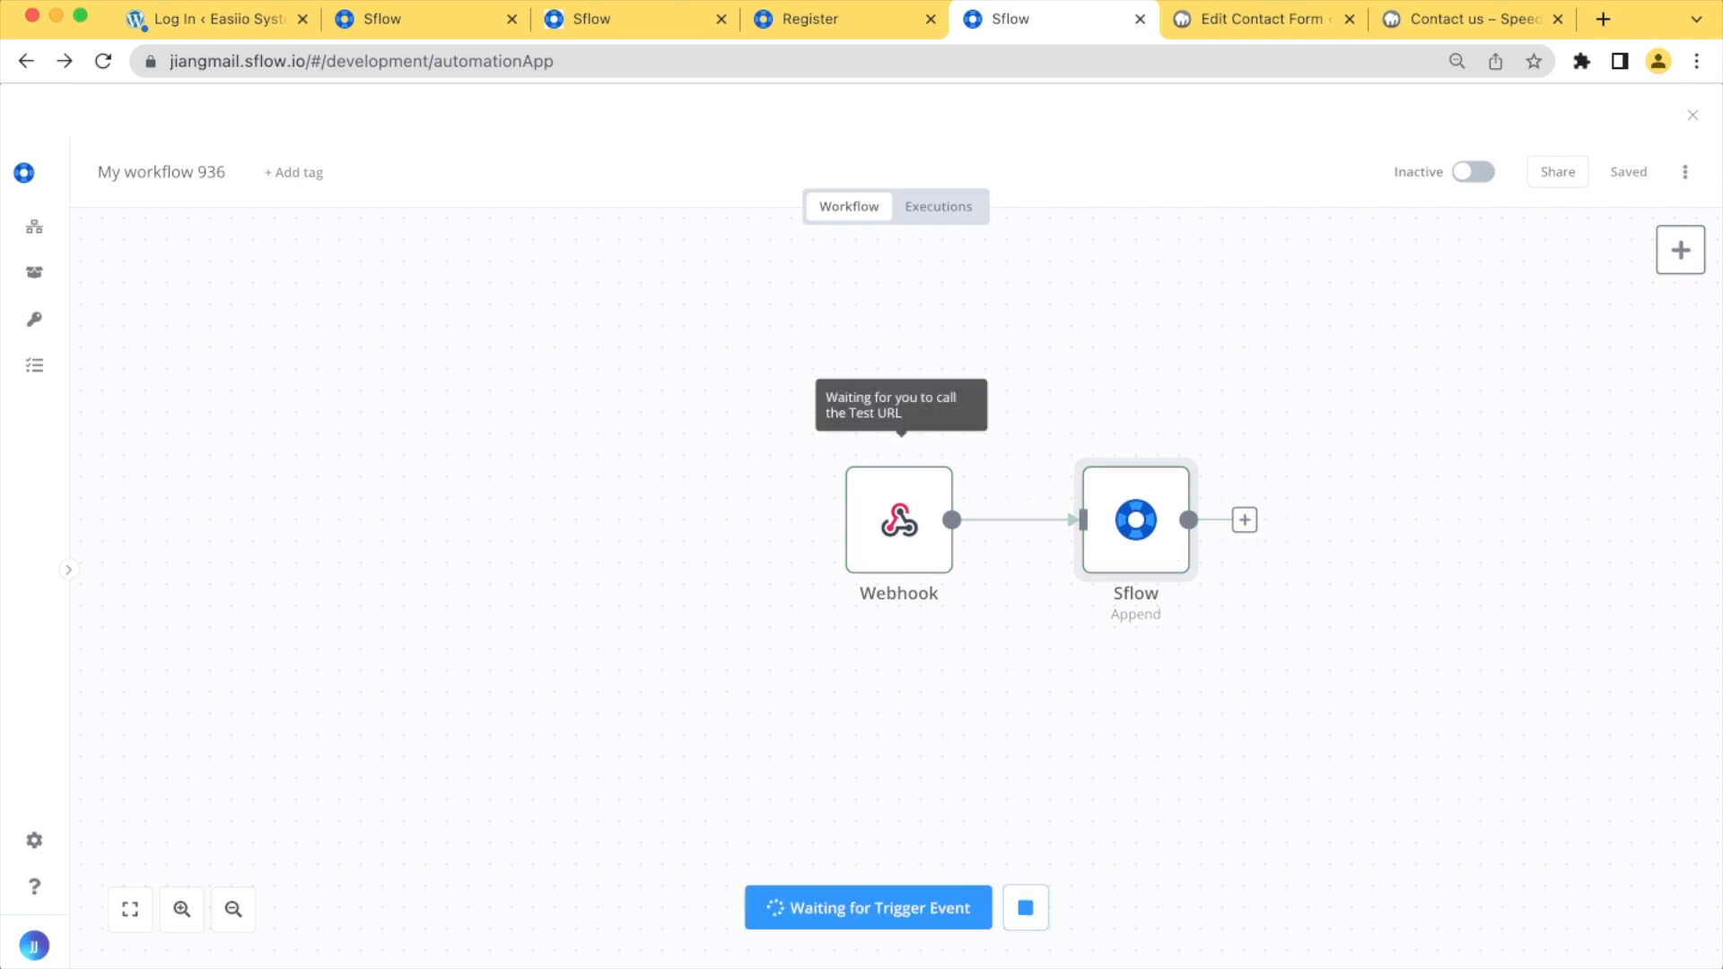
Fill in the sender's name and e-mail in the Contact us form on the WordPress site
left_click(1474, 18)
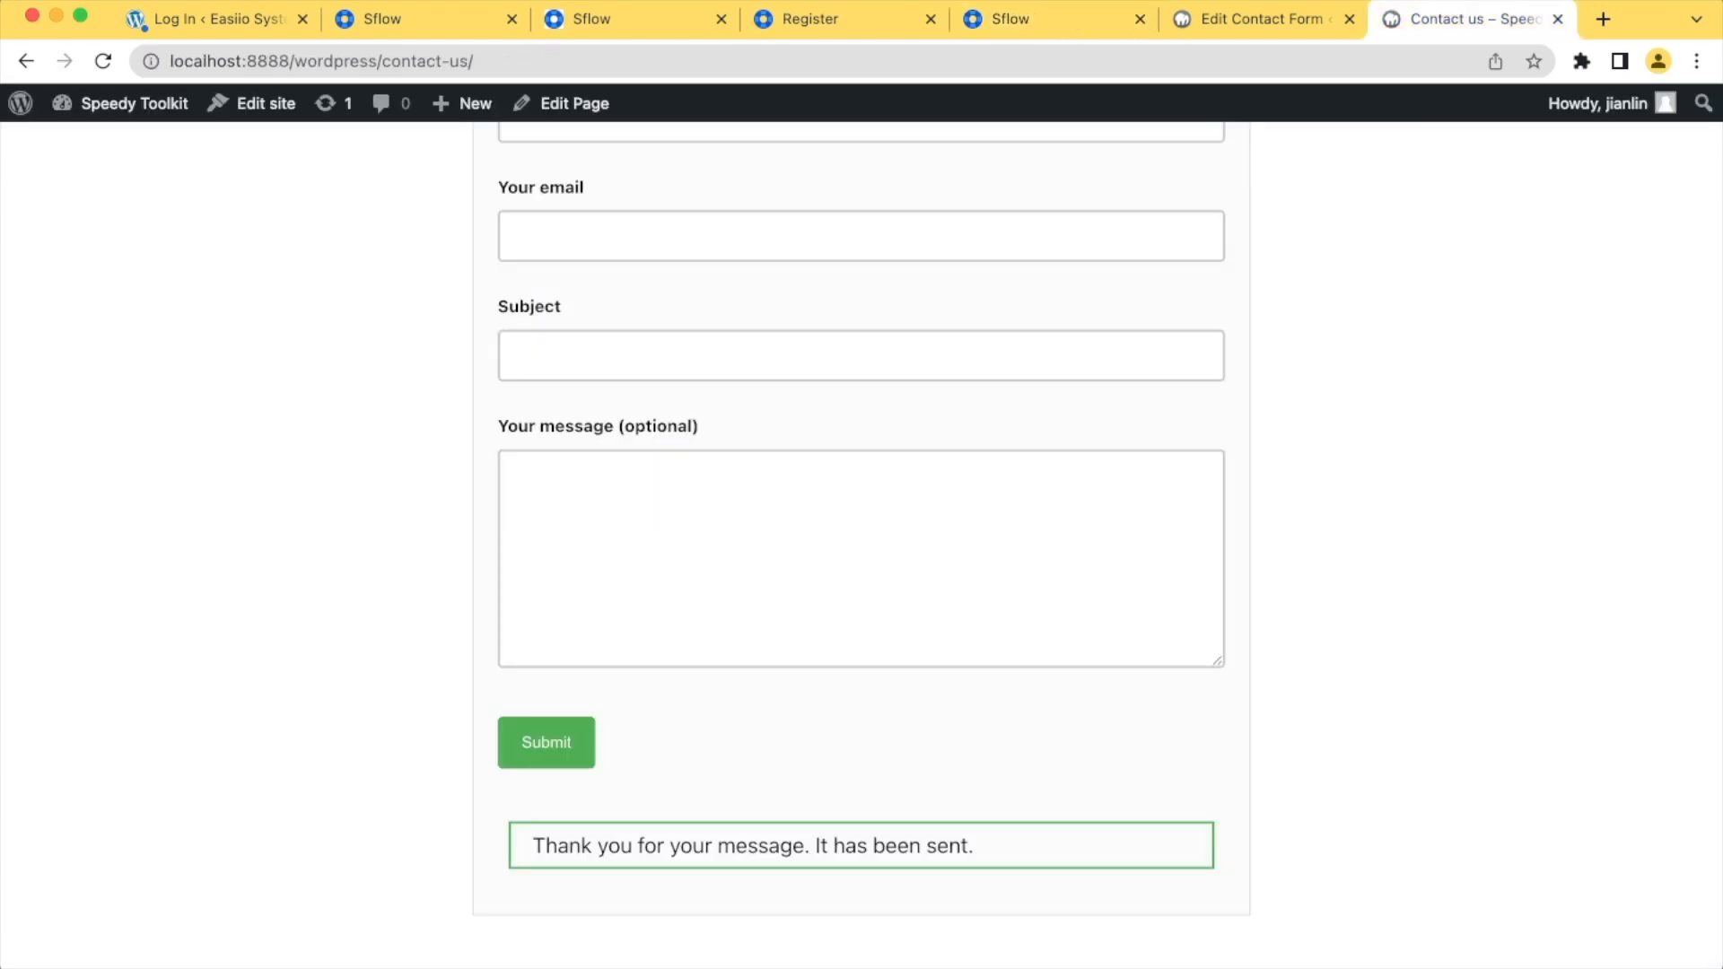
scroll(862, 539, "up", 3)
left_click(861, 349)
key("Tab")
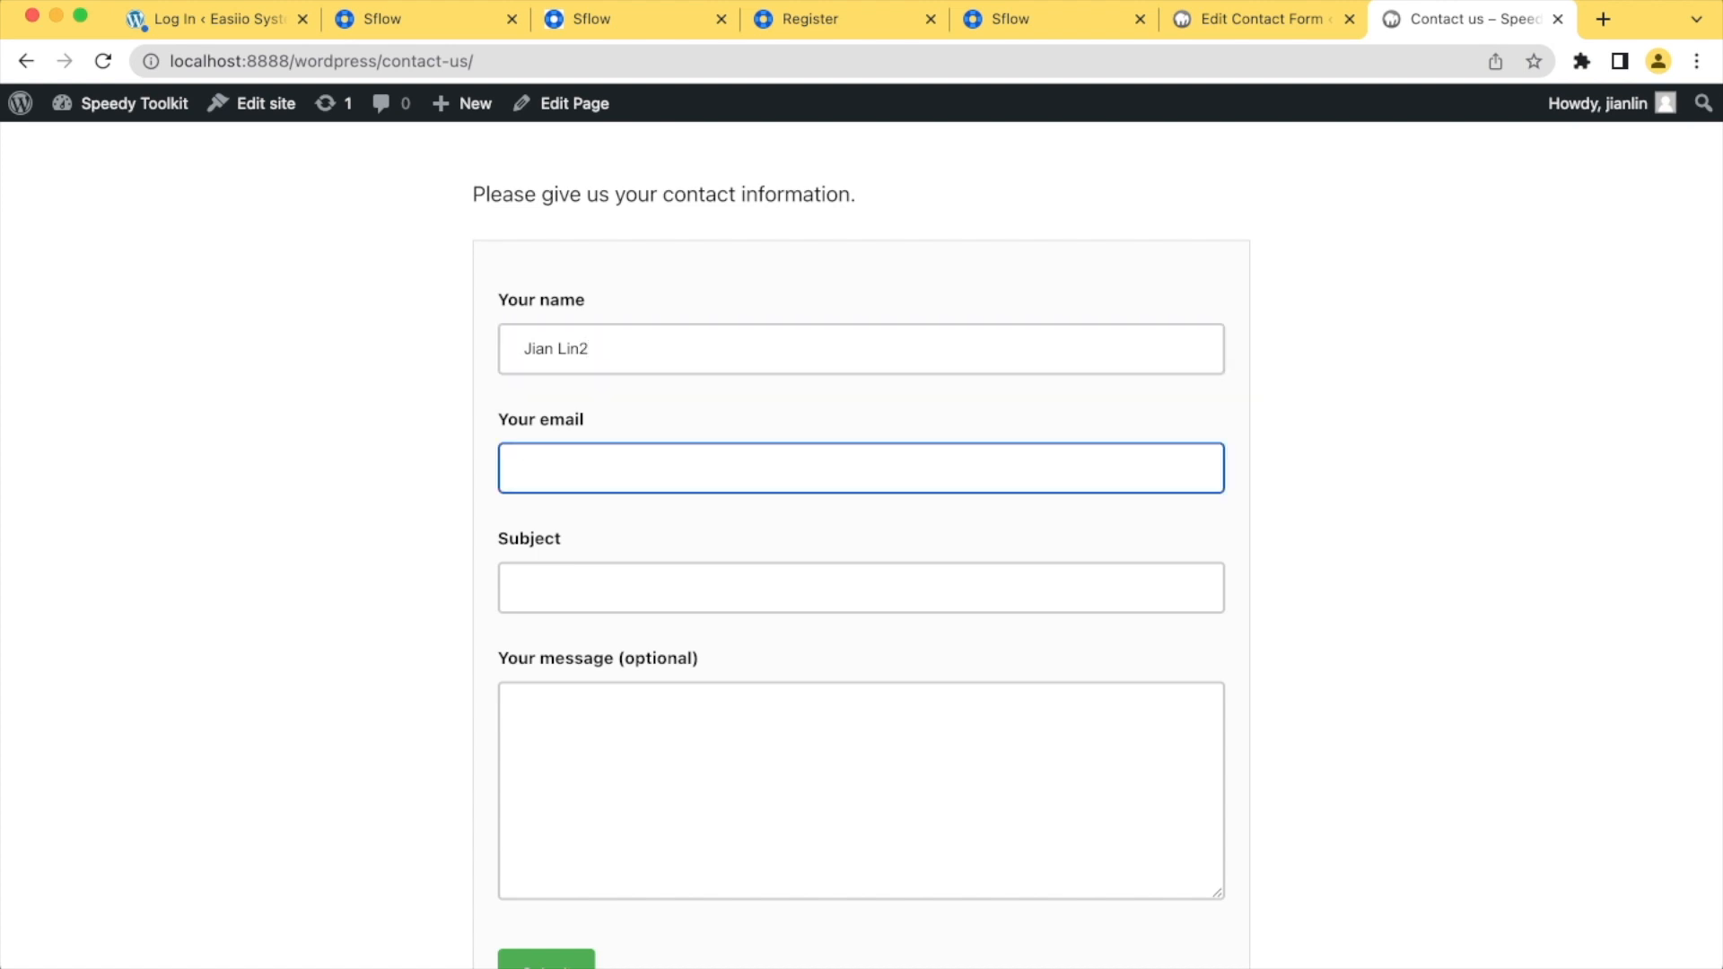
key("Down")
key("Return")
key("Tab")
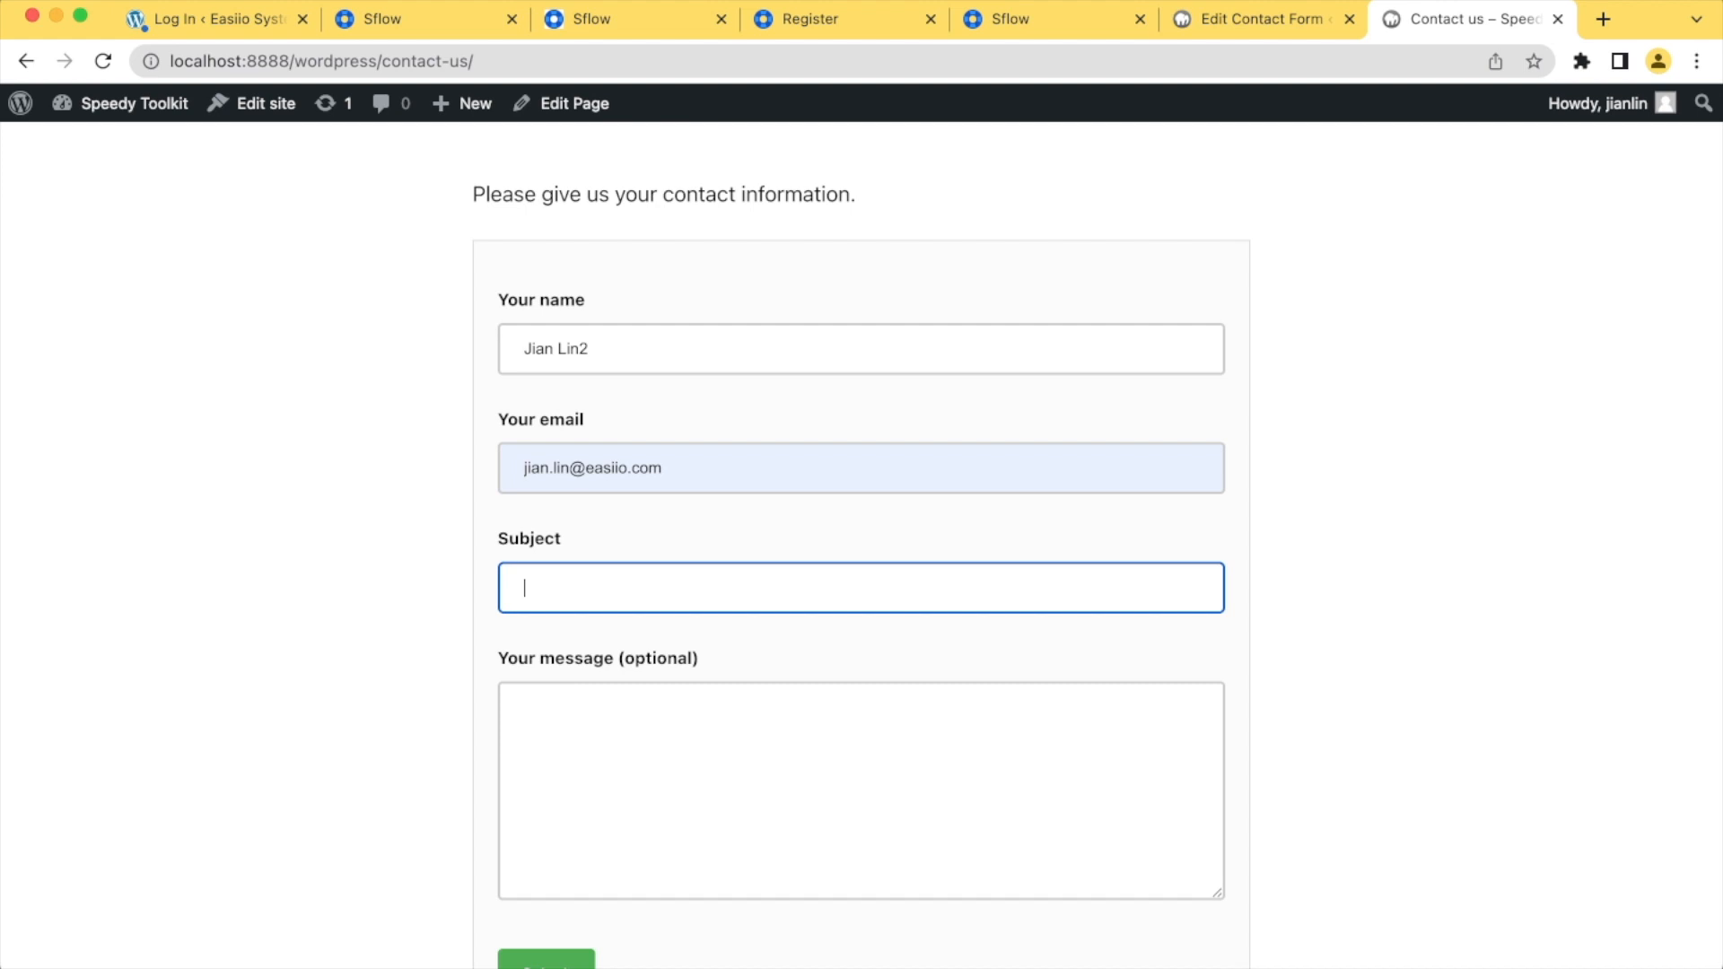
Enter "Pricing for sflow.io" as the subject of the contact form
type("test")
key("Tab")
key("shift+Tab")
type("Pricing for sflo")
key("BackSpace")
key("BackSpace")
type("flow.io")
key("Tab")
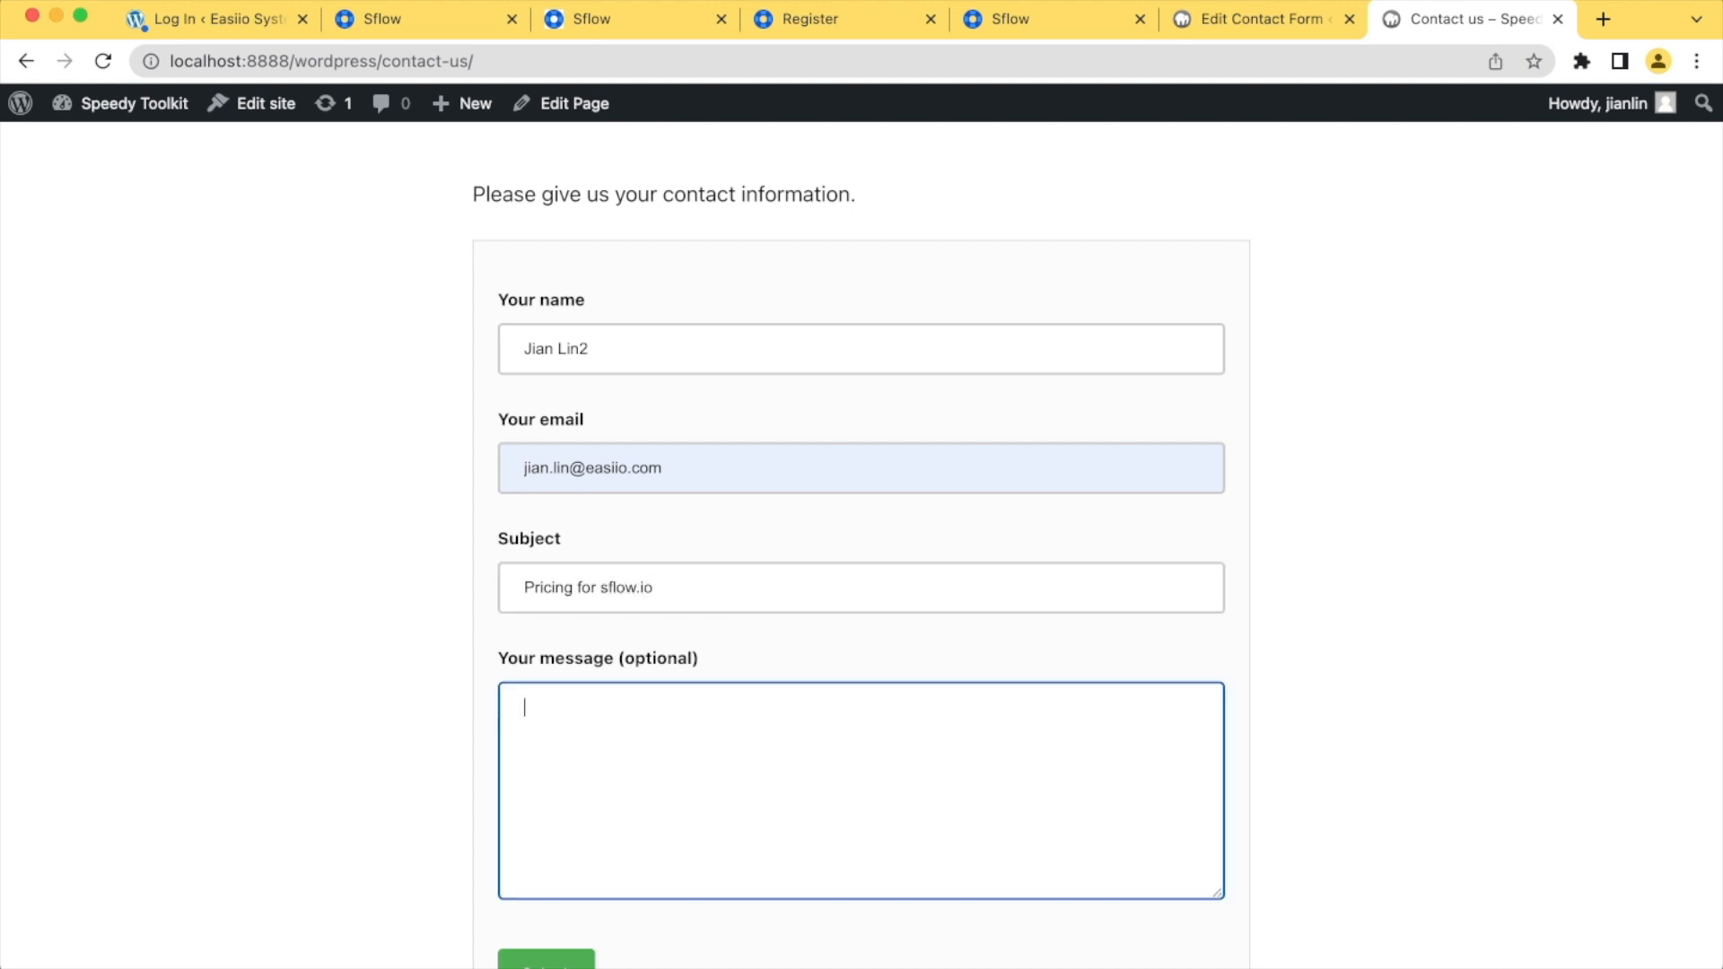
Enter the message "Please provide the pricing for the large enterprise." and submit the contact form
type("Please provide the pricing for the large enterprise.")
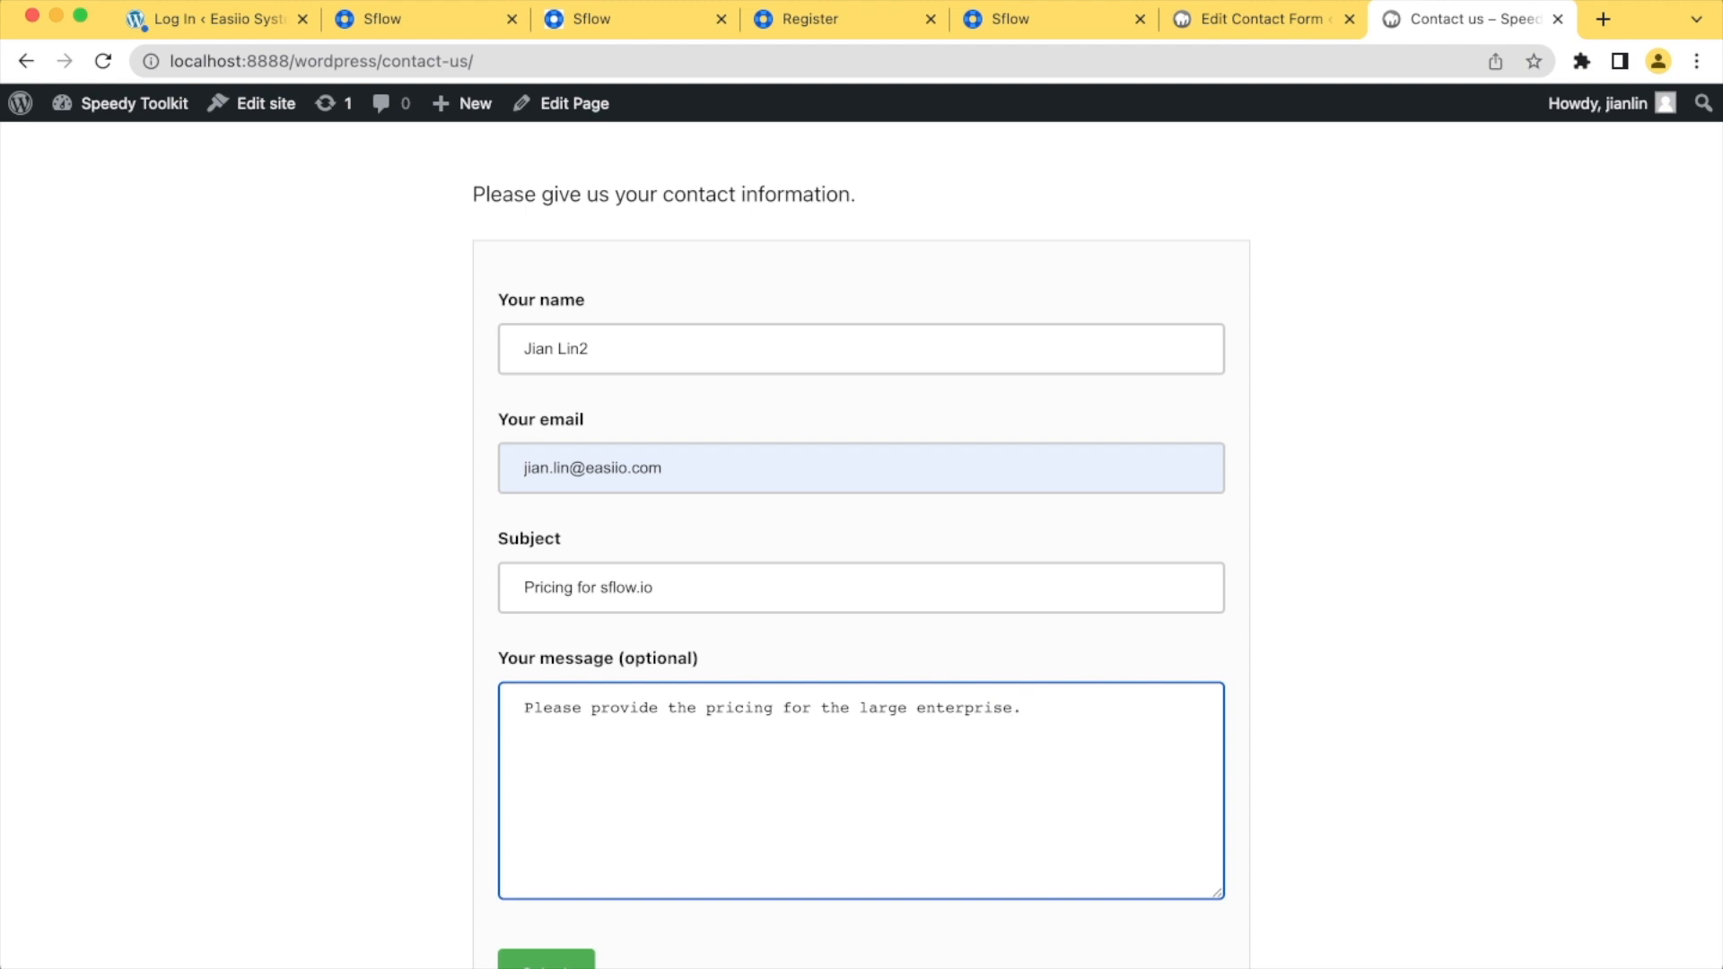
scroll(638, 868, "down", 2)
left_click(638, 867)
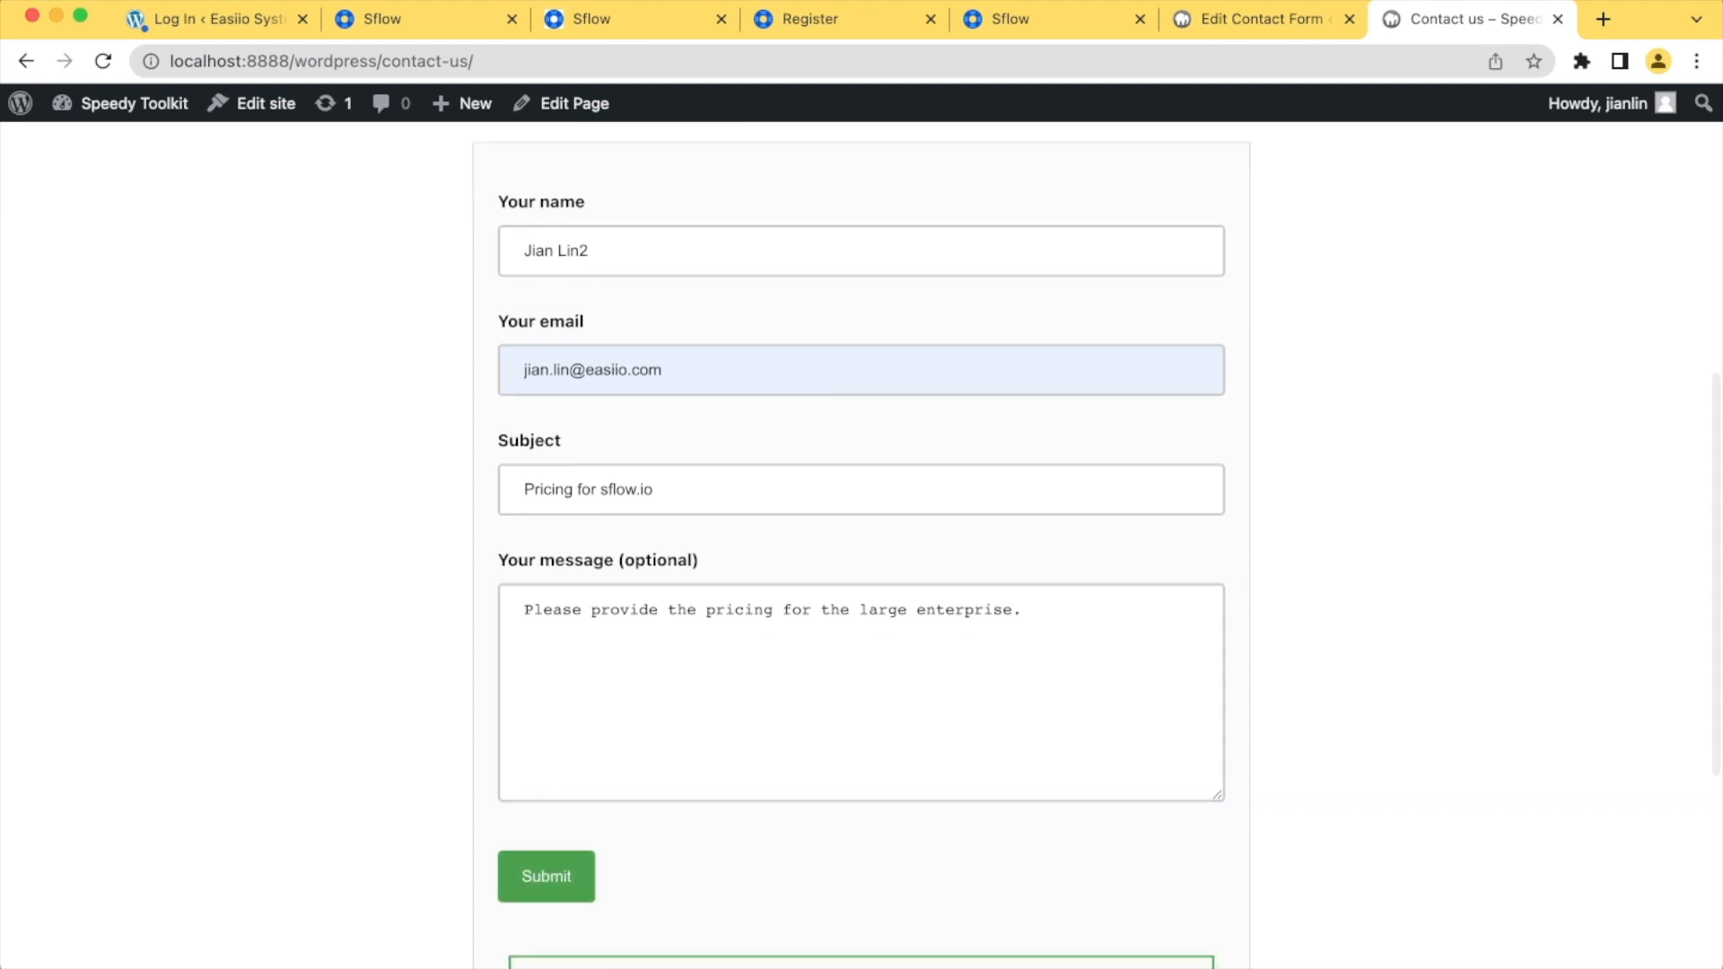
scroll(862, 546, "up", 1)
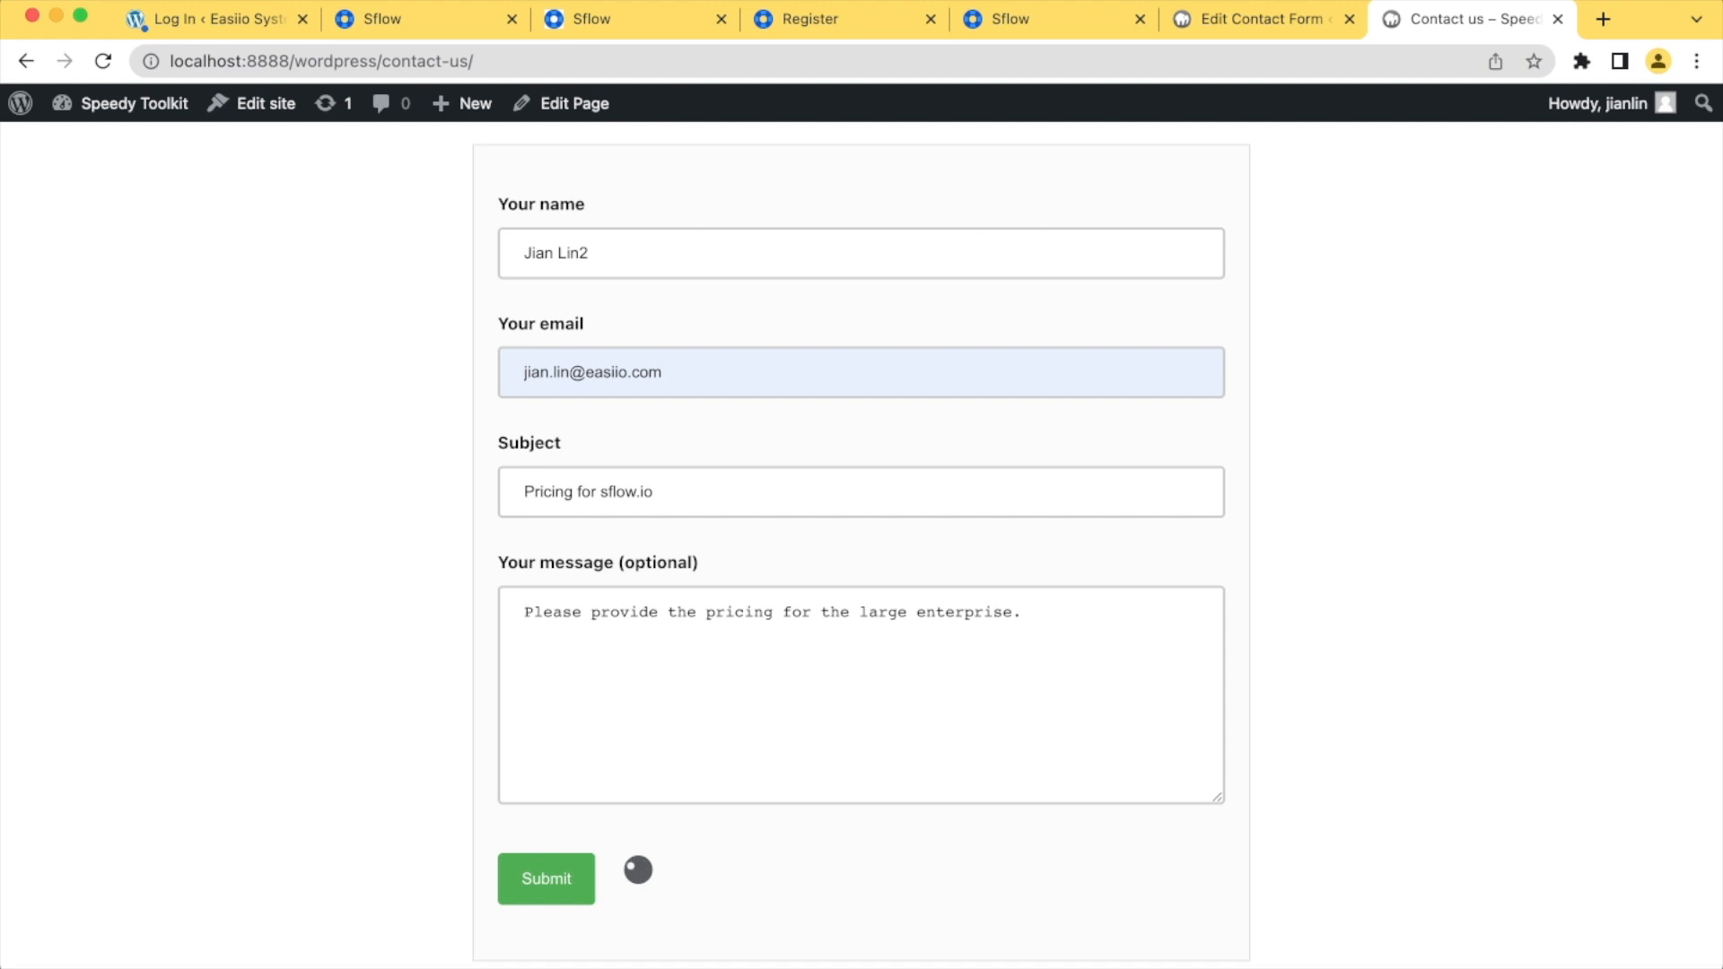
Return to the Sflow workflow and check the new "Contact from: Pricing for sflow.io" ticket's details and its reporter's personal information
left_click(1010, 19)
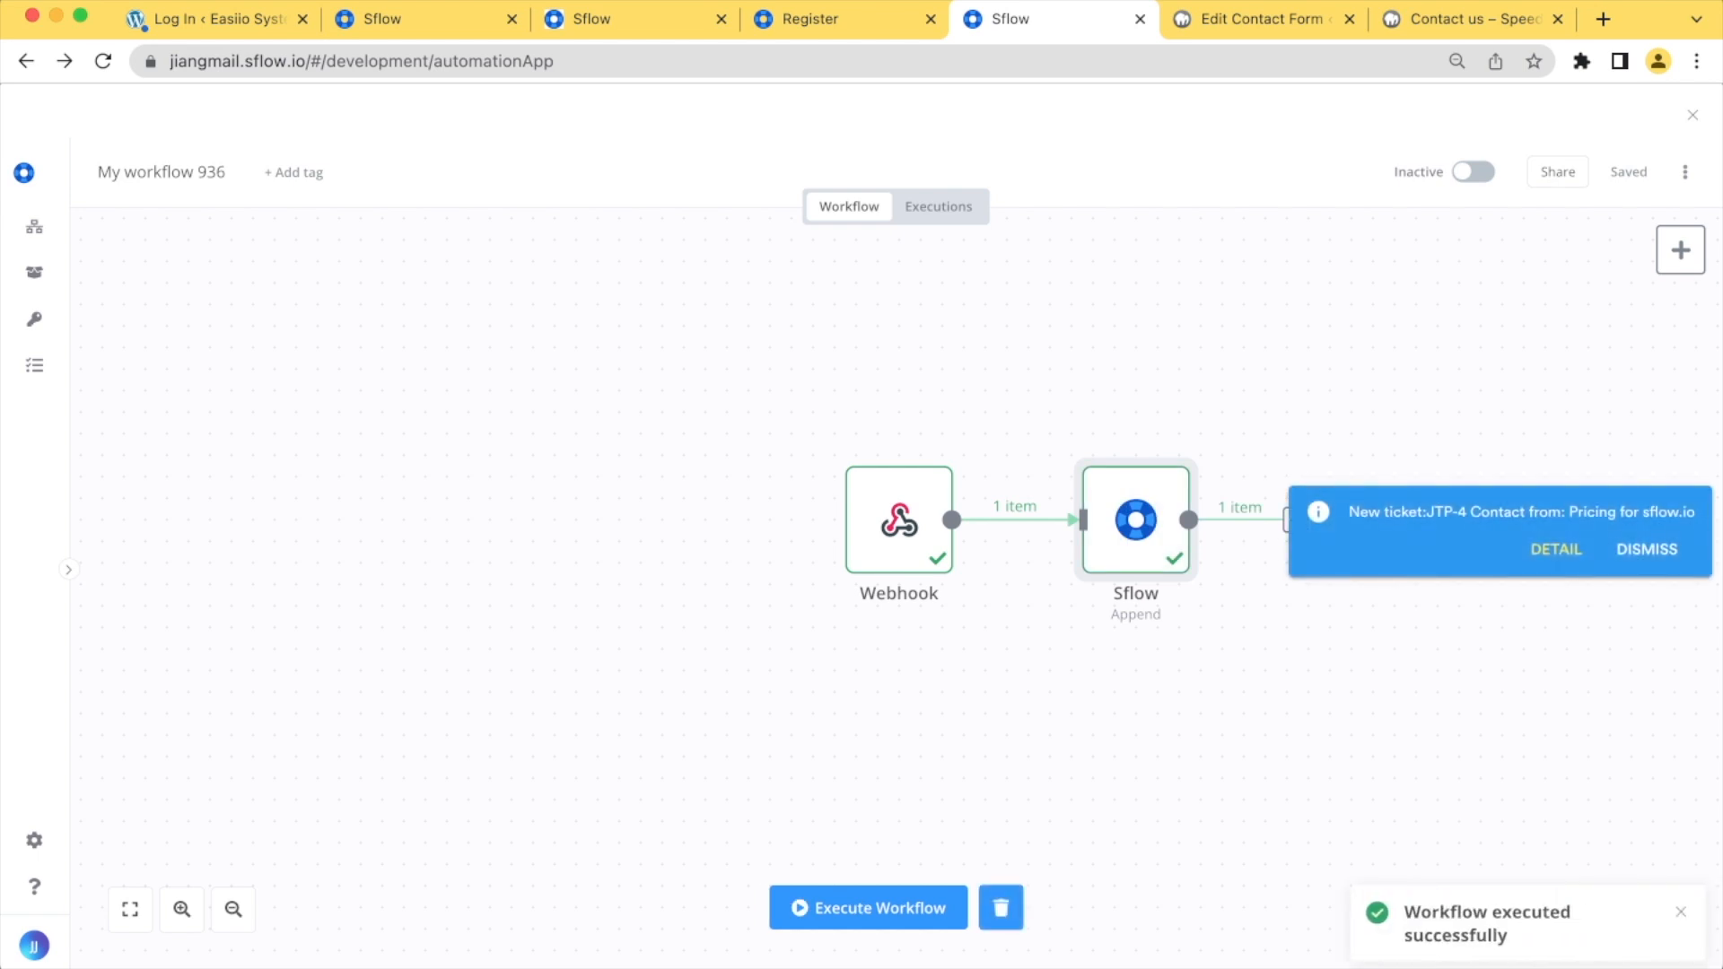
left_click(1556, 548)
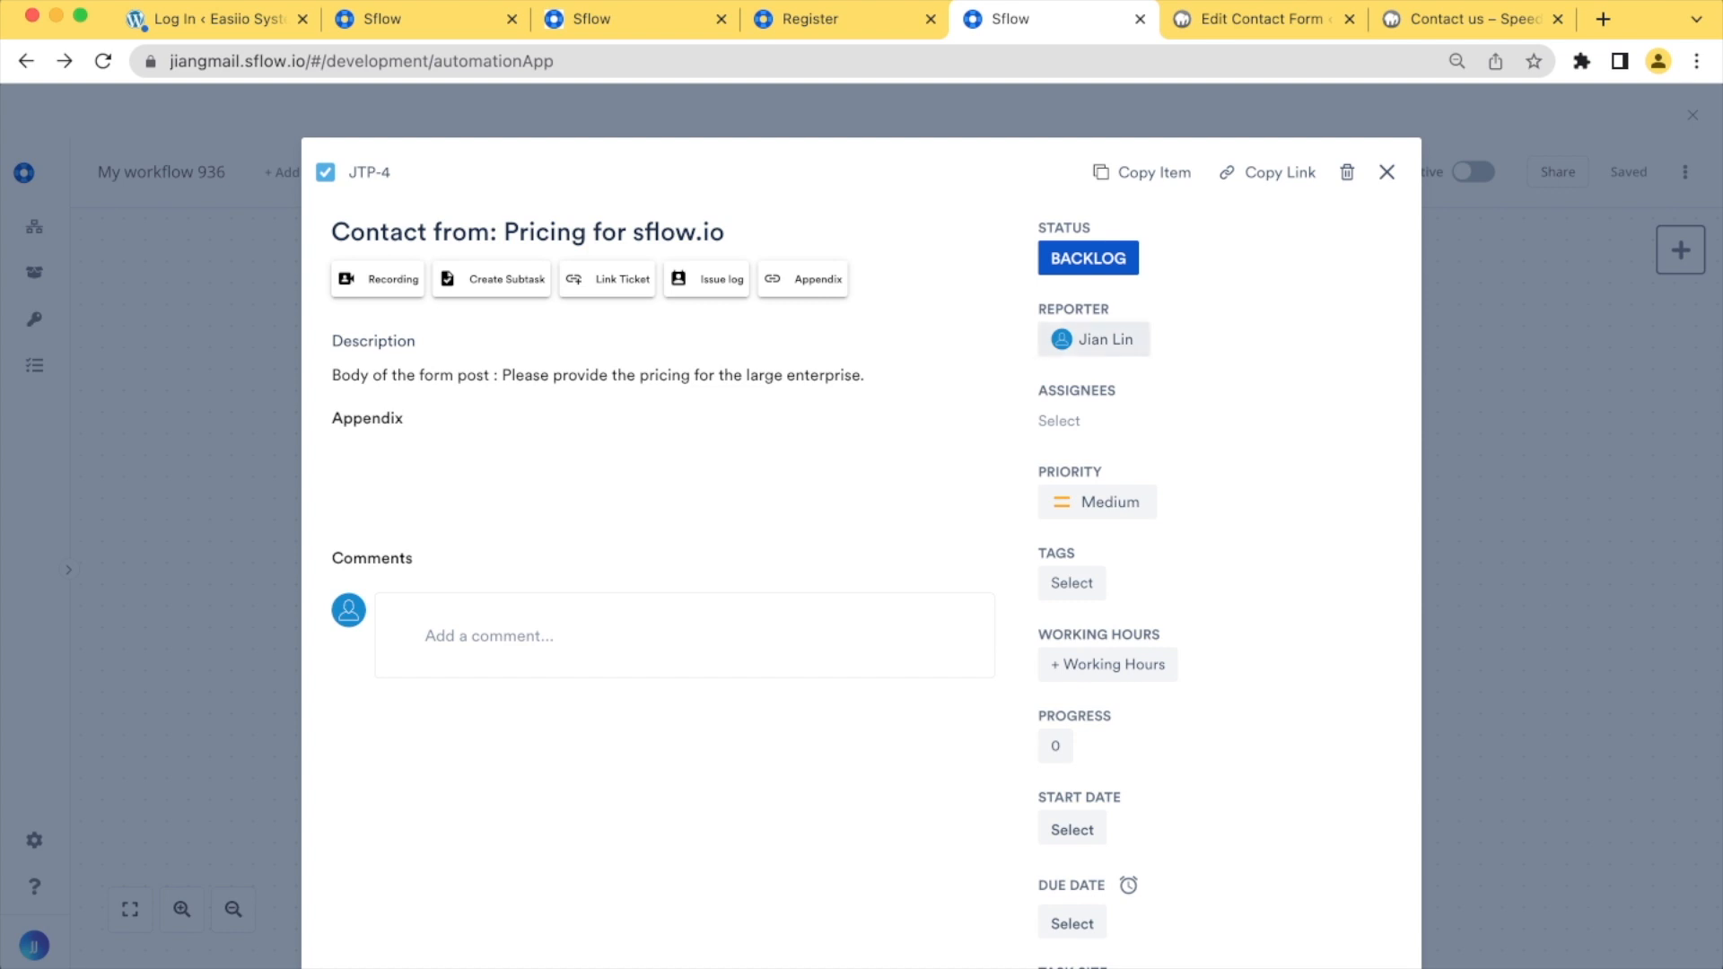
left_click(1094, 340)
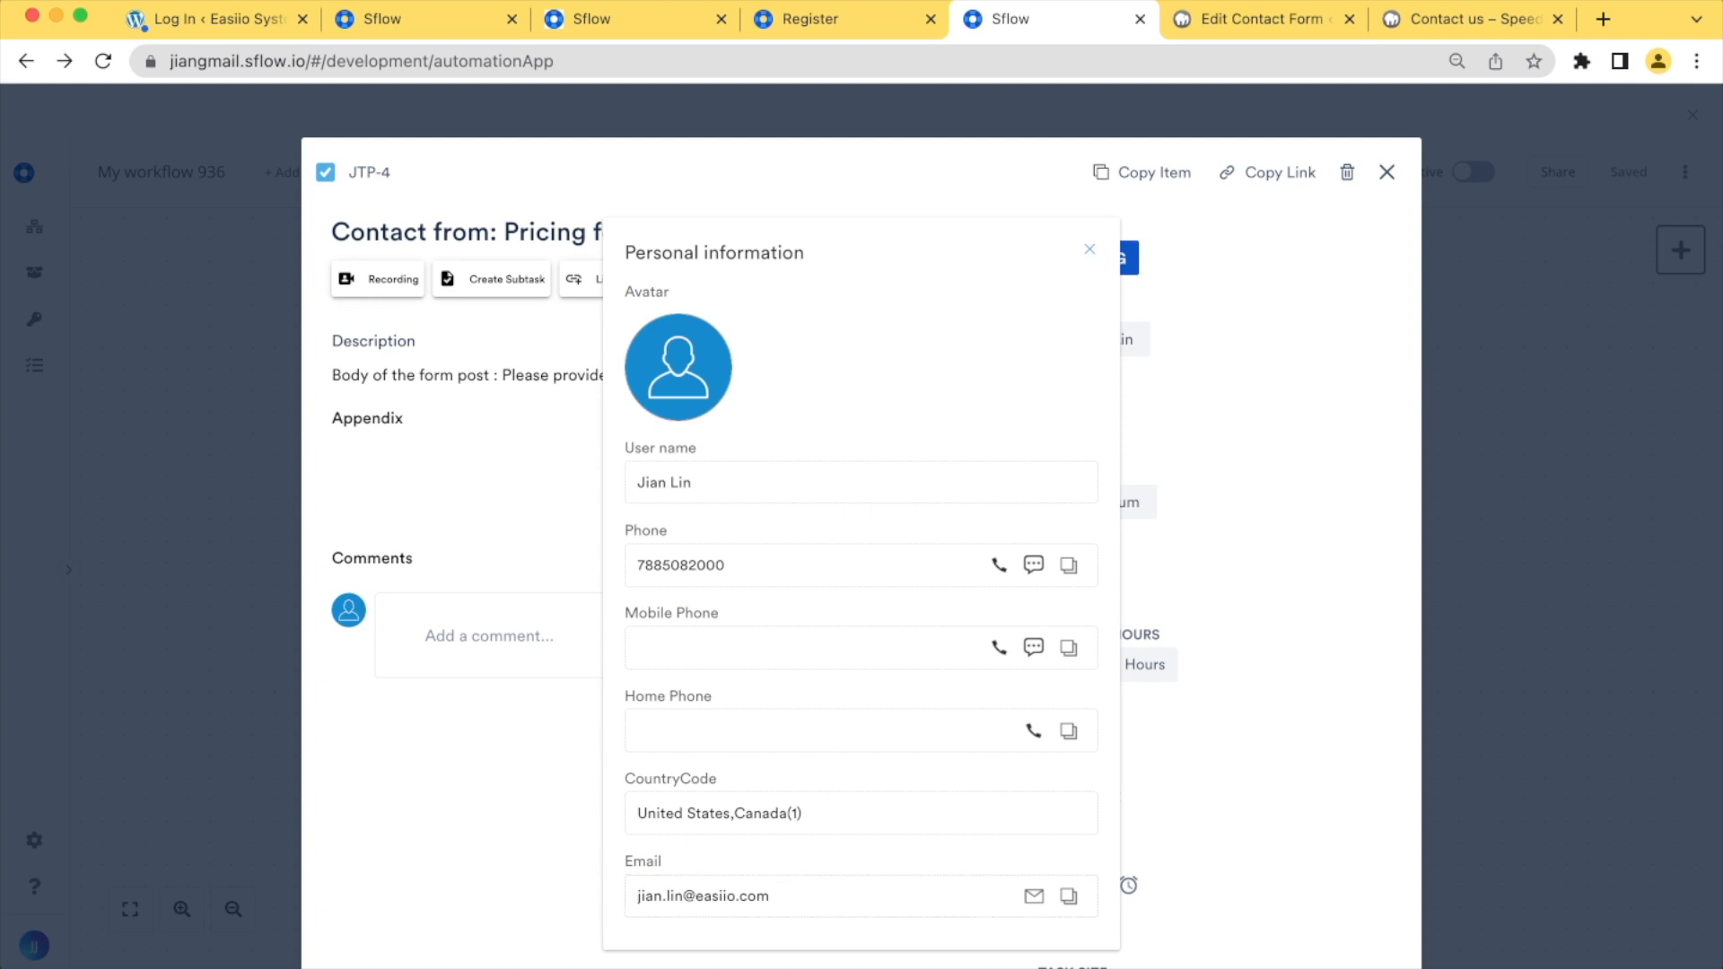
left_click(1089, 250)
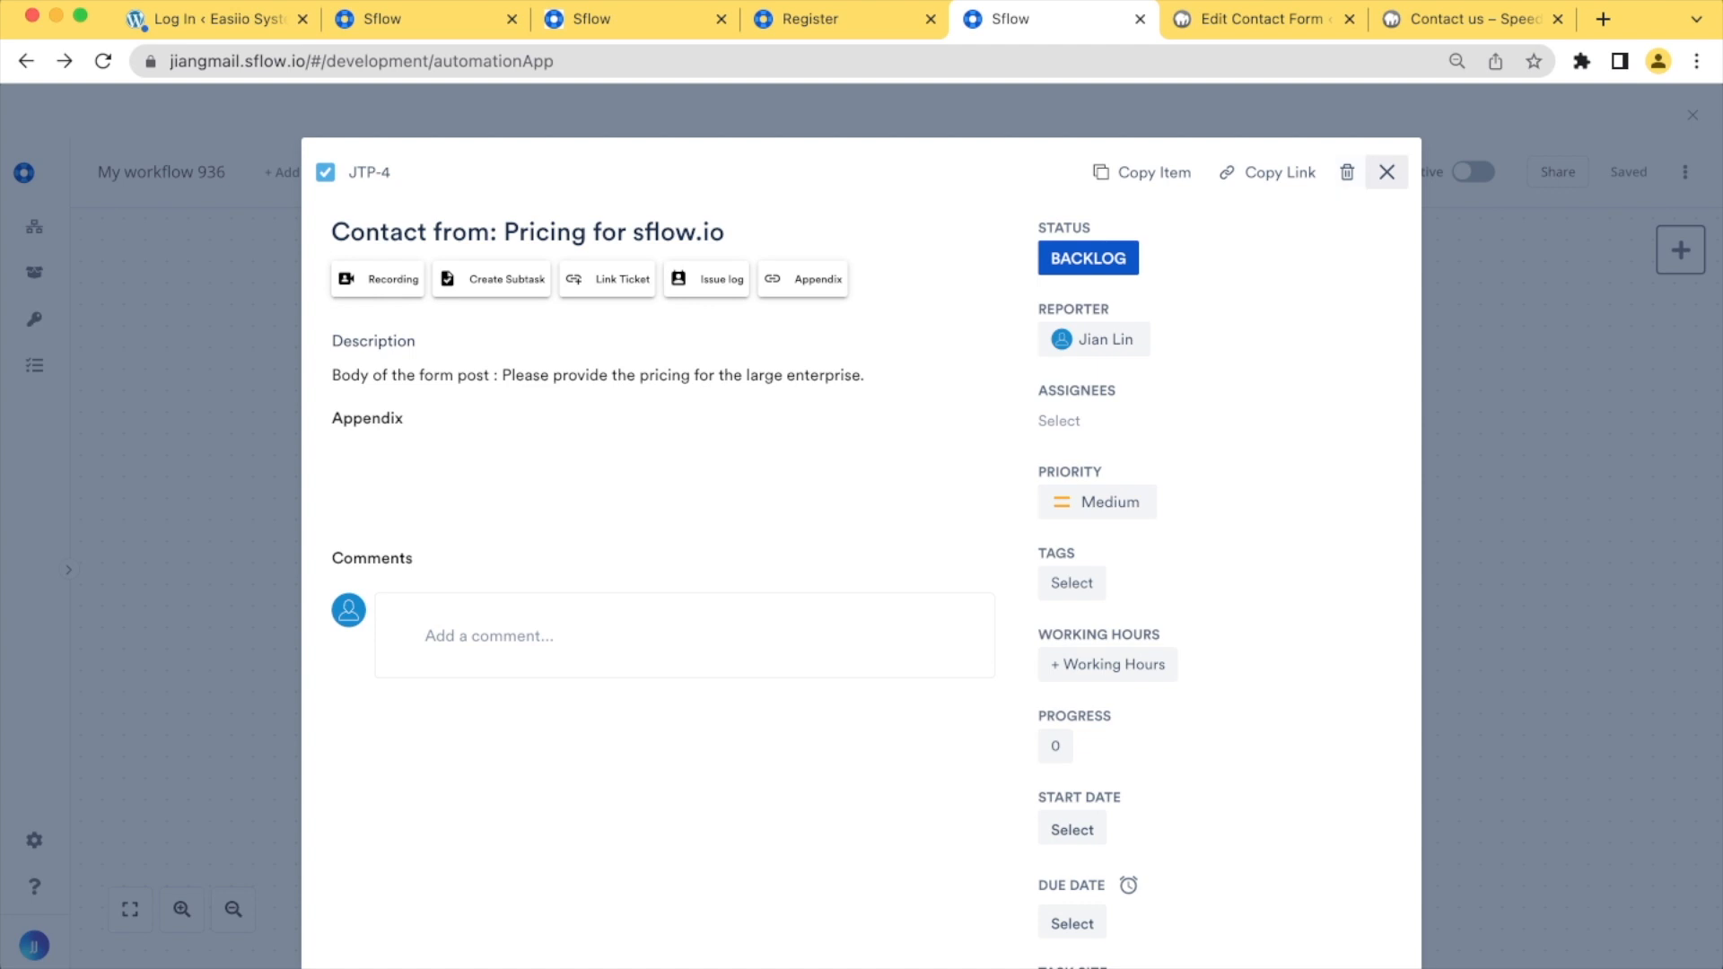
left_click(1387, 172)
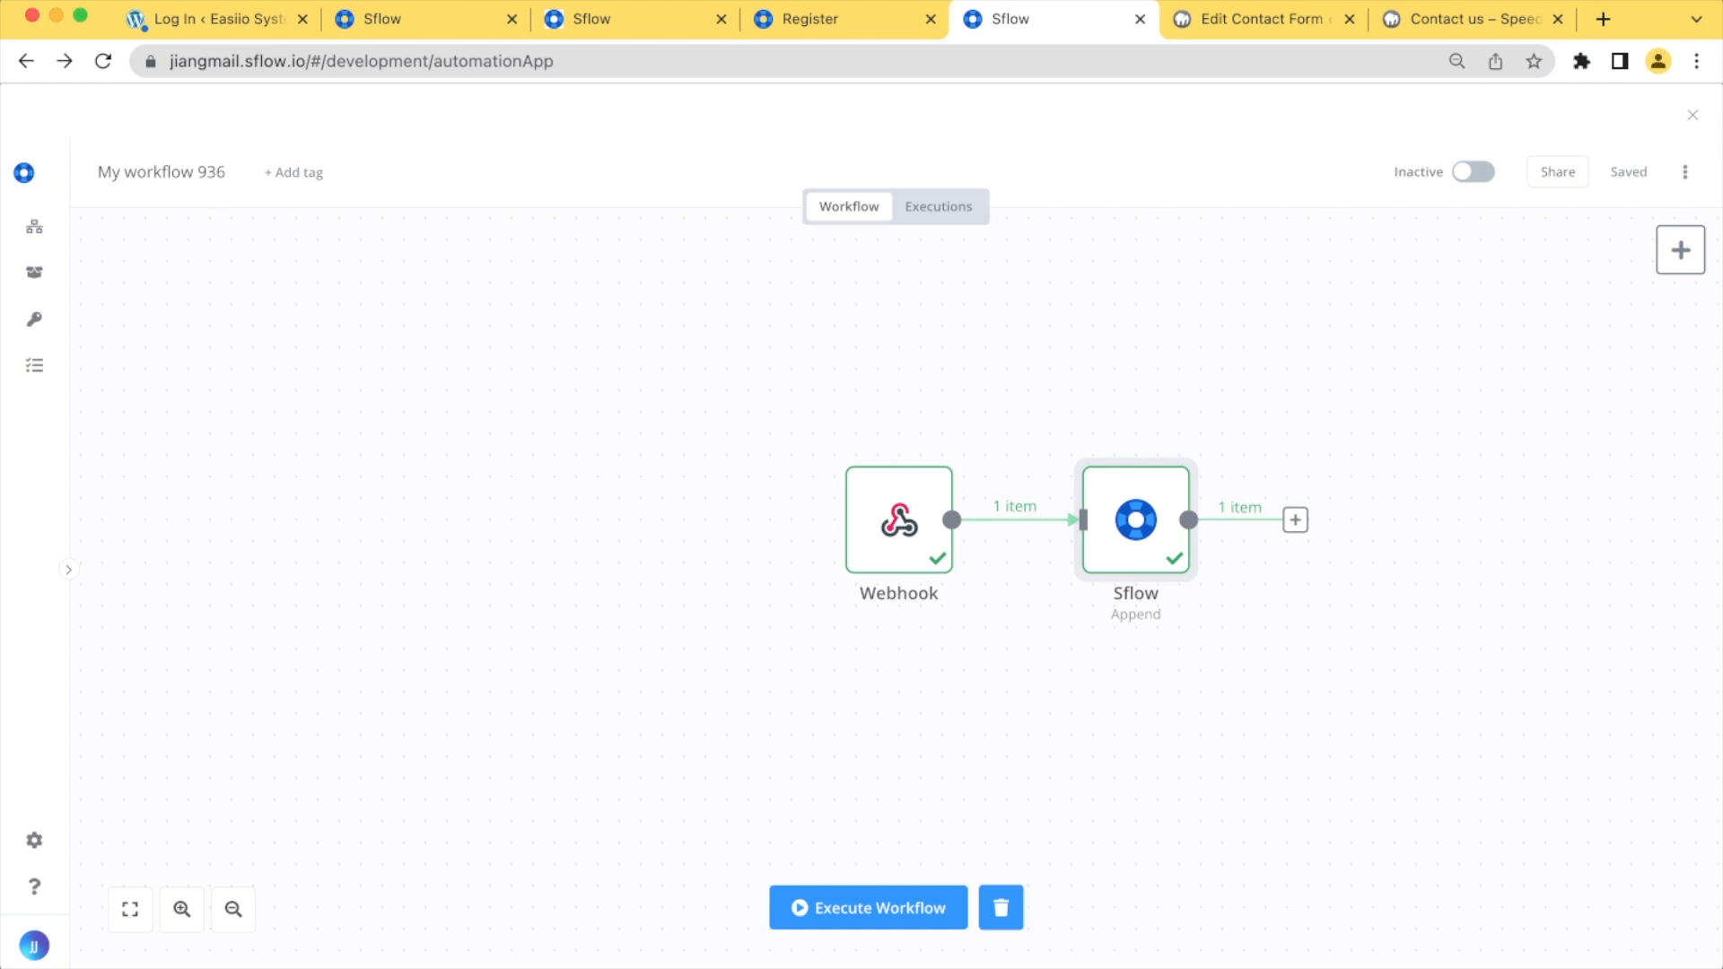
Rename the workflow as CF7toSflow
left_click(226, 172)
left_click_drag(226, 173, 78, 172)
left_click(225, 172)
key("super+a")
key("BackSpace")
type("CF")
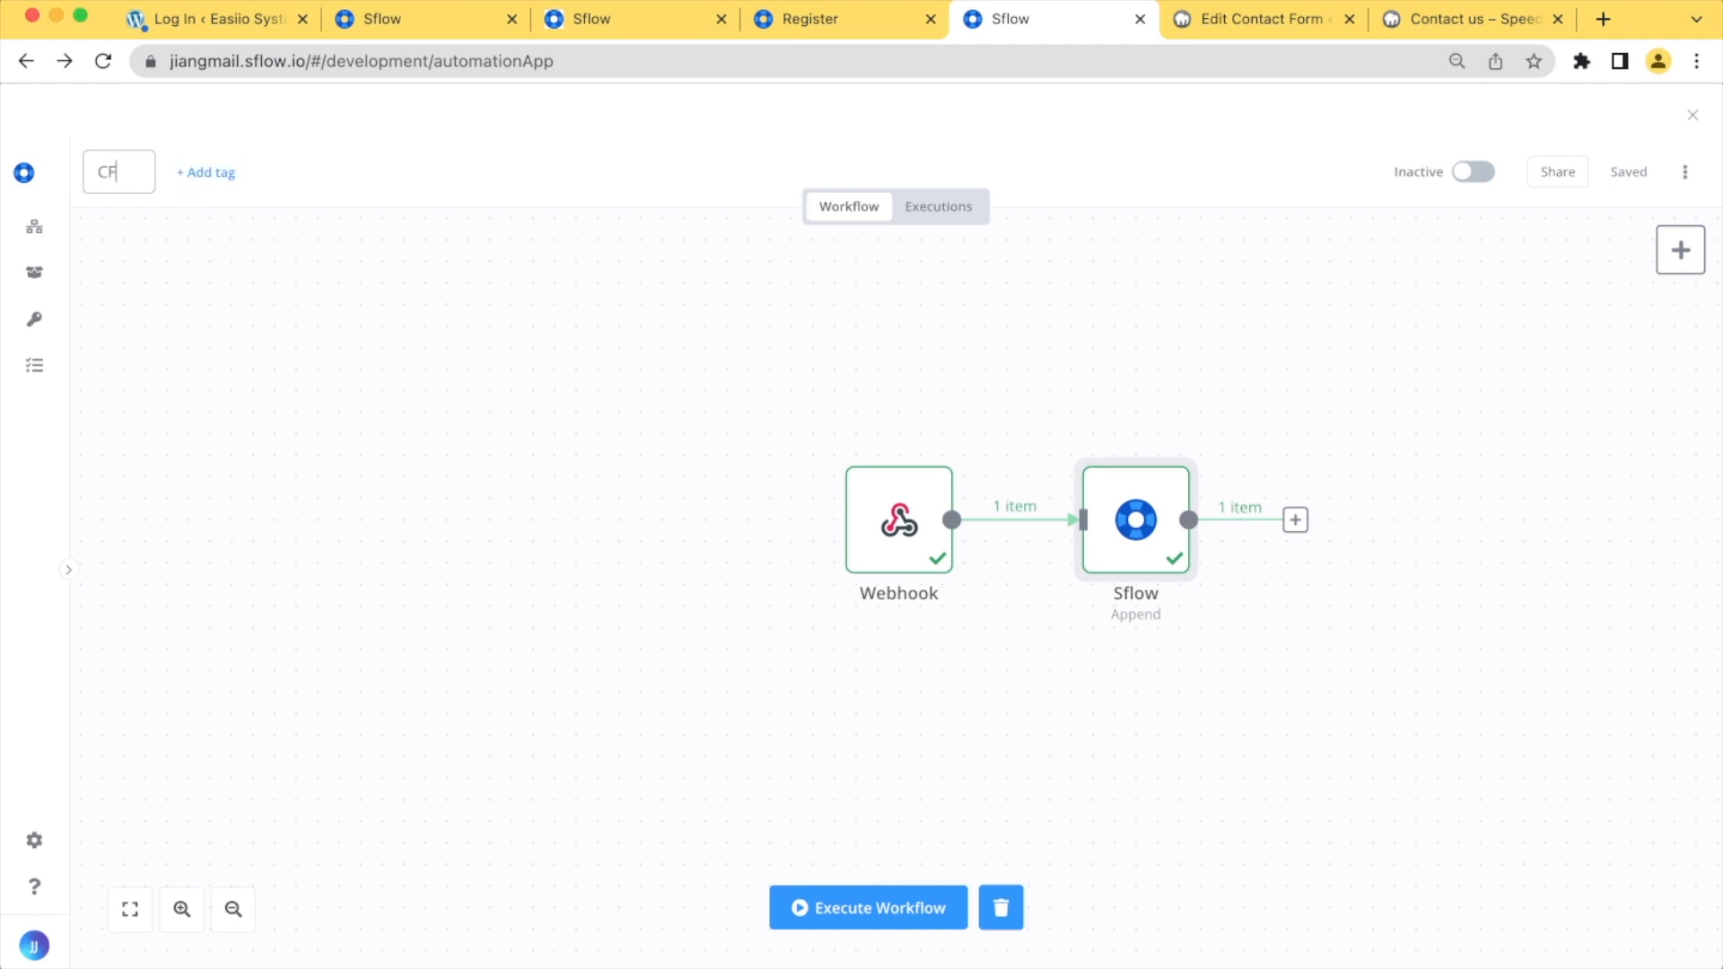
type("7toSflow")
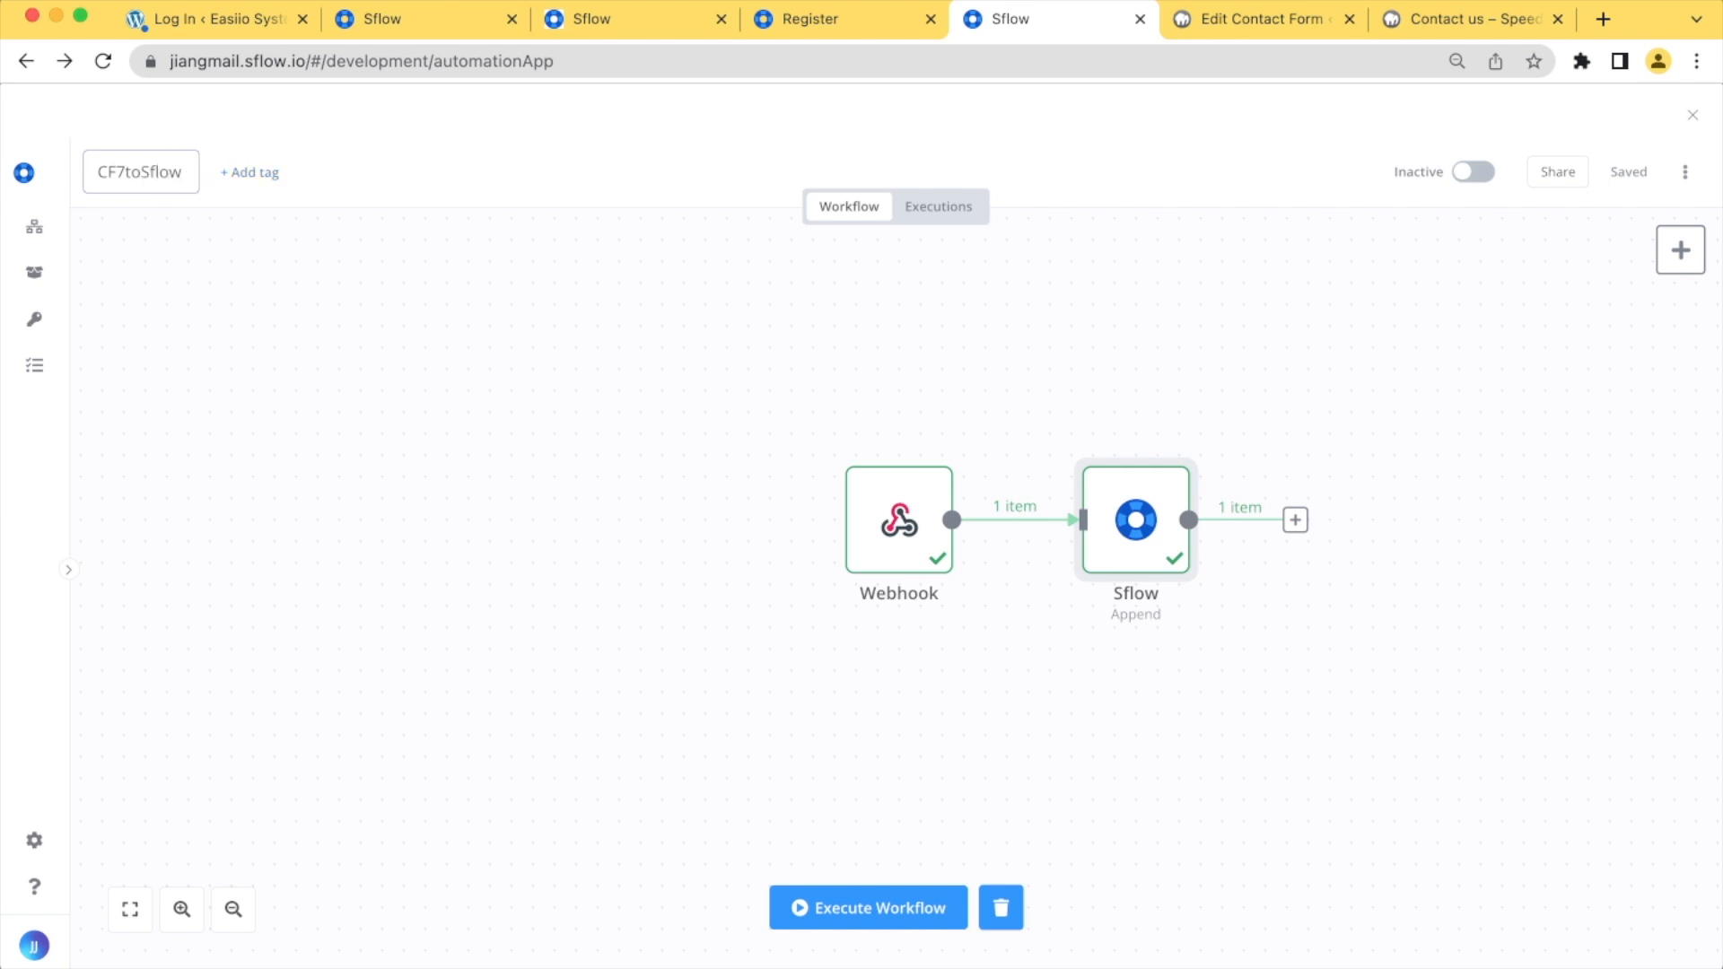
left_click(1585, 320)
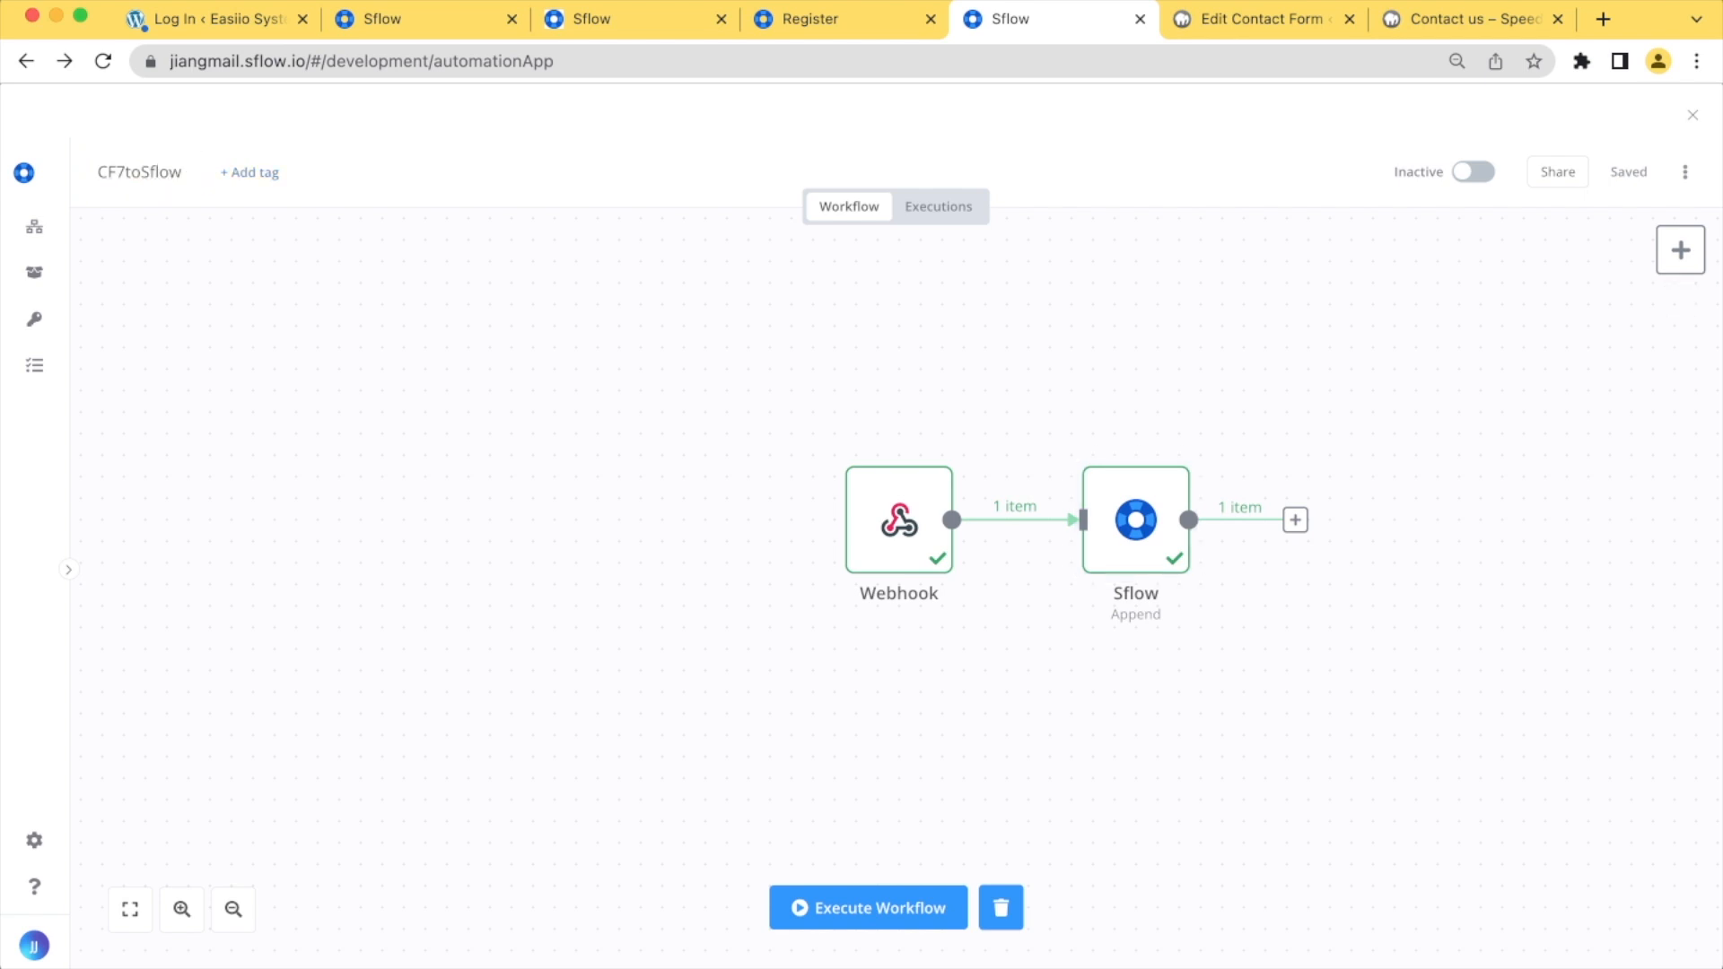
Close the workflow editor, activate the CF7toSflow automation in the automation app list and return to the project board
left_click(1693, 115)
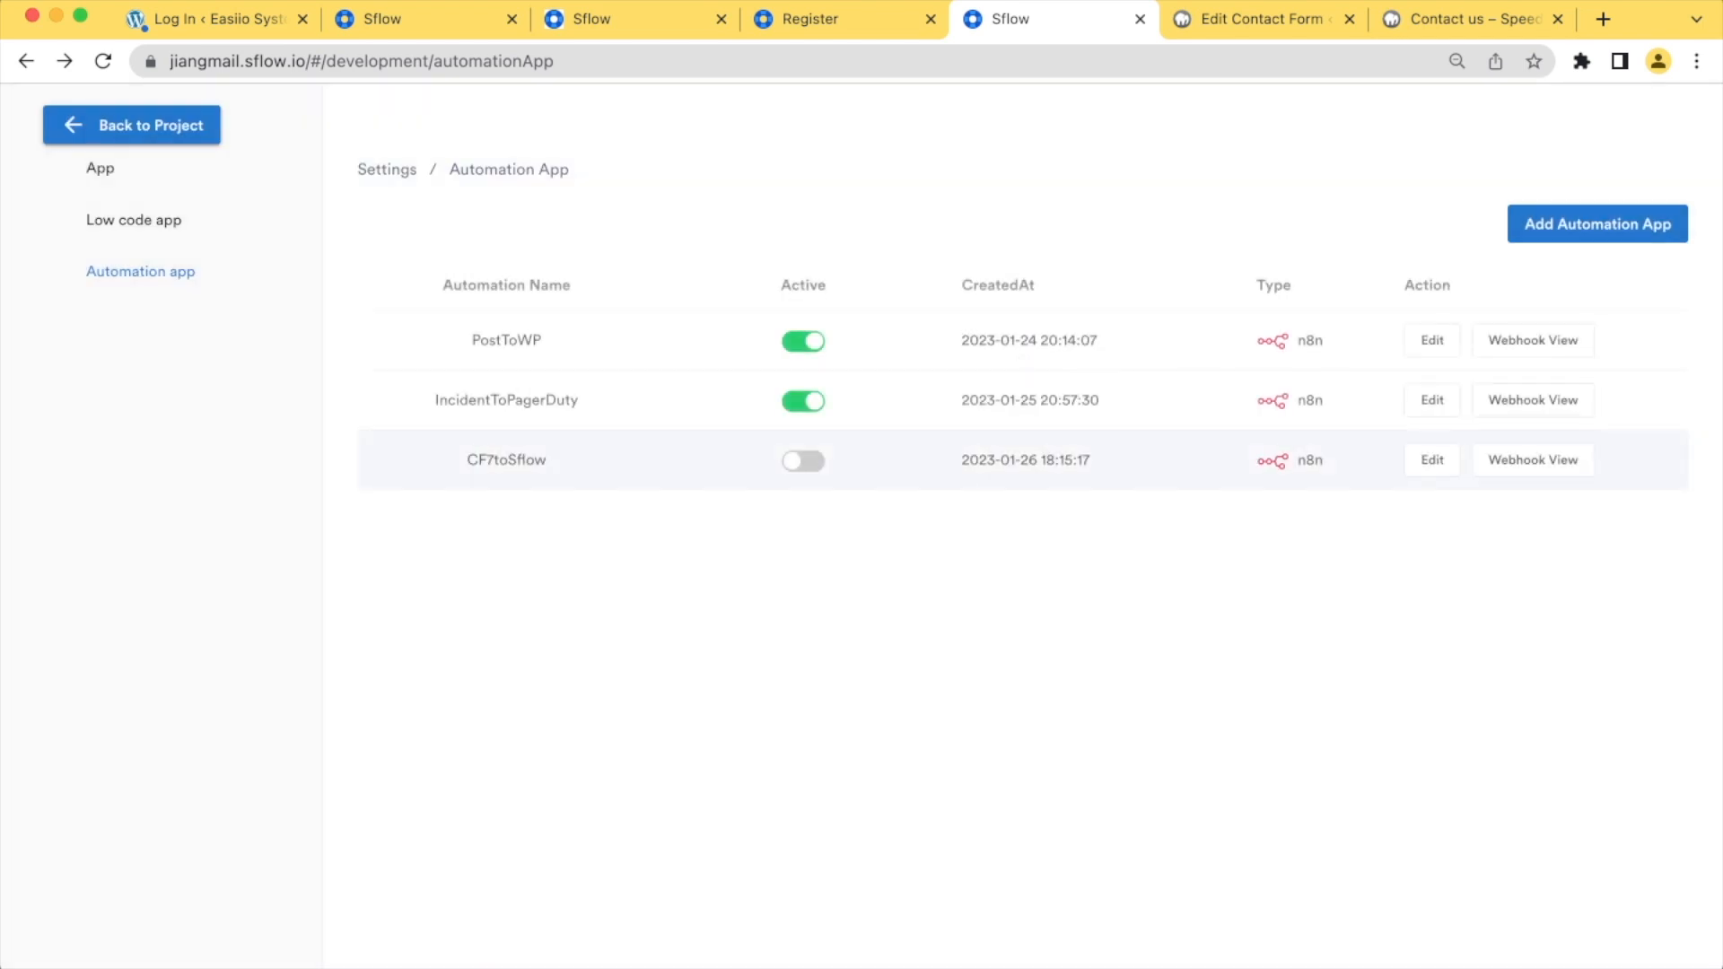
left_click(803, 462)
left_click(933, 533)
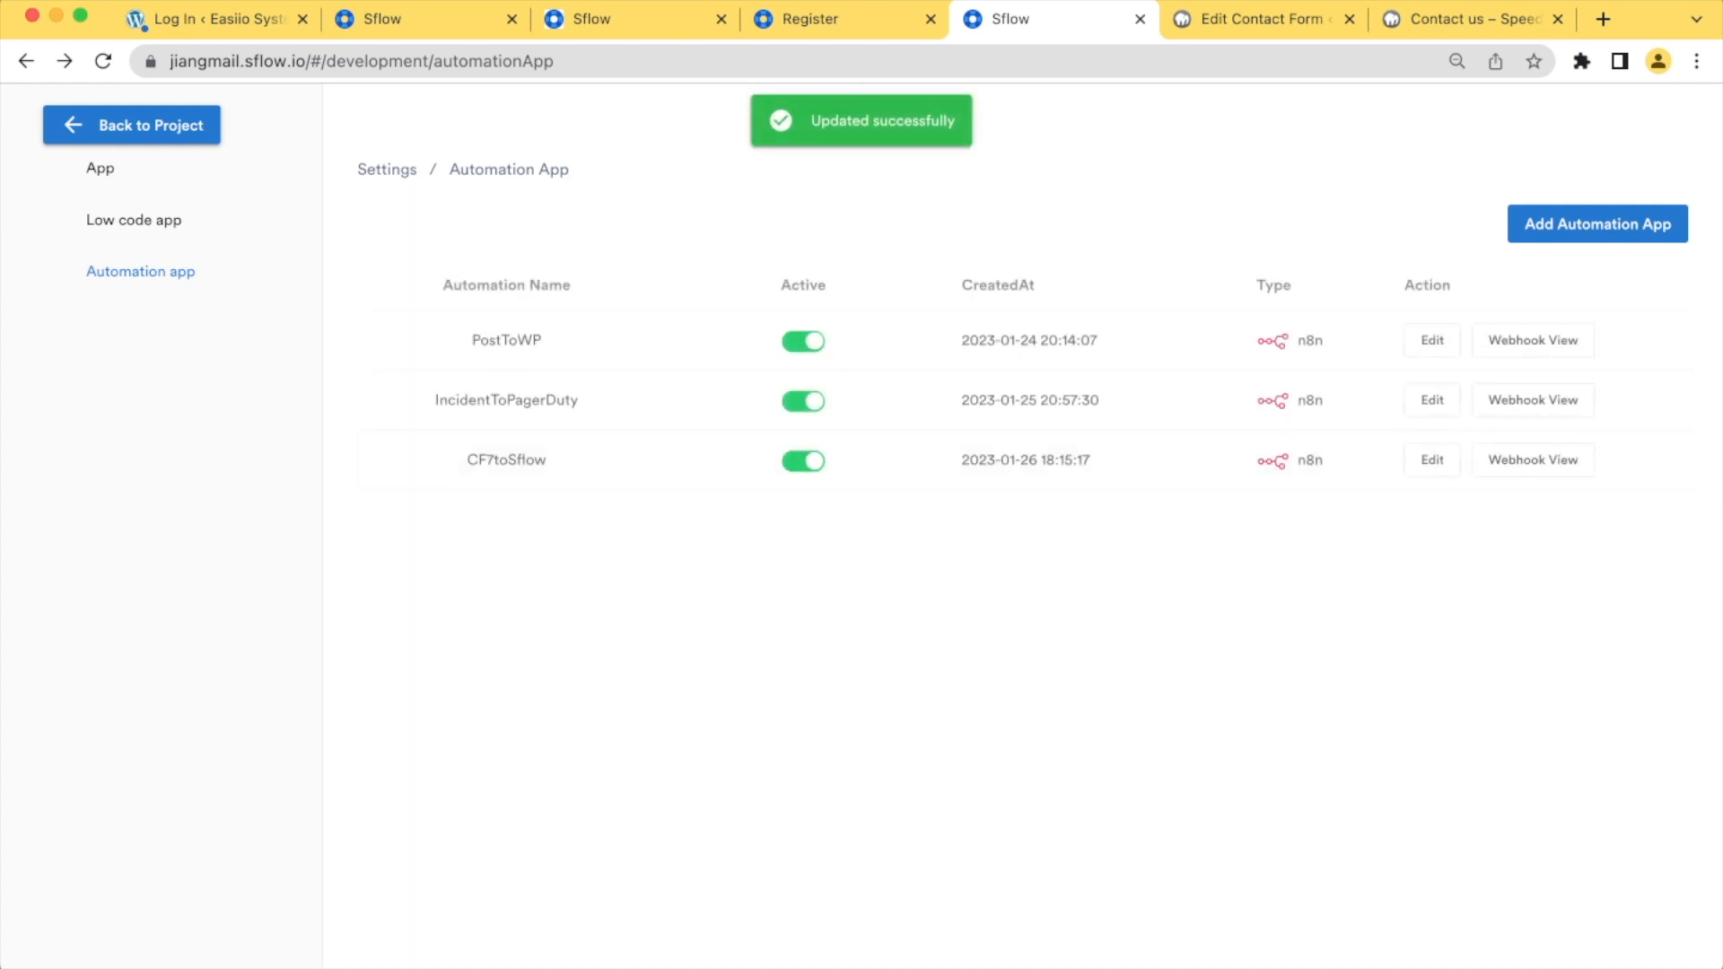
left_click(1532, 460)
left_click(132, 126)
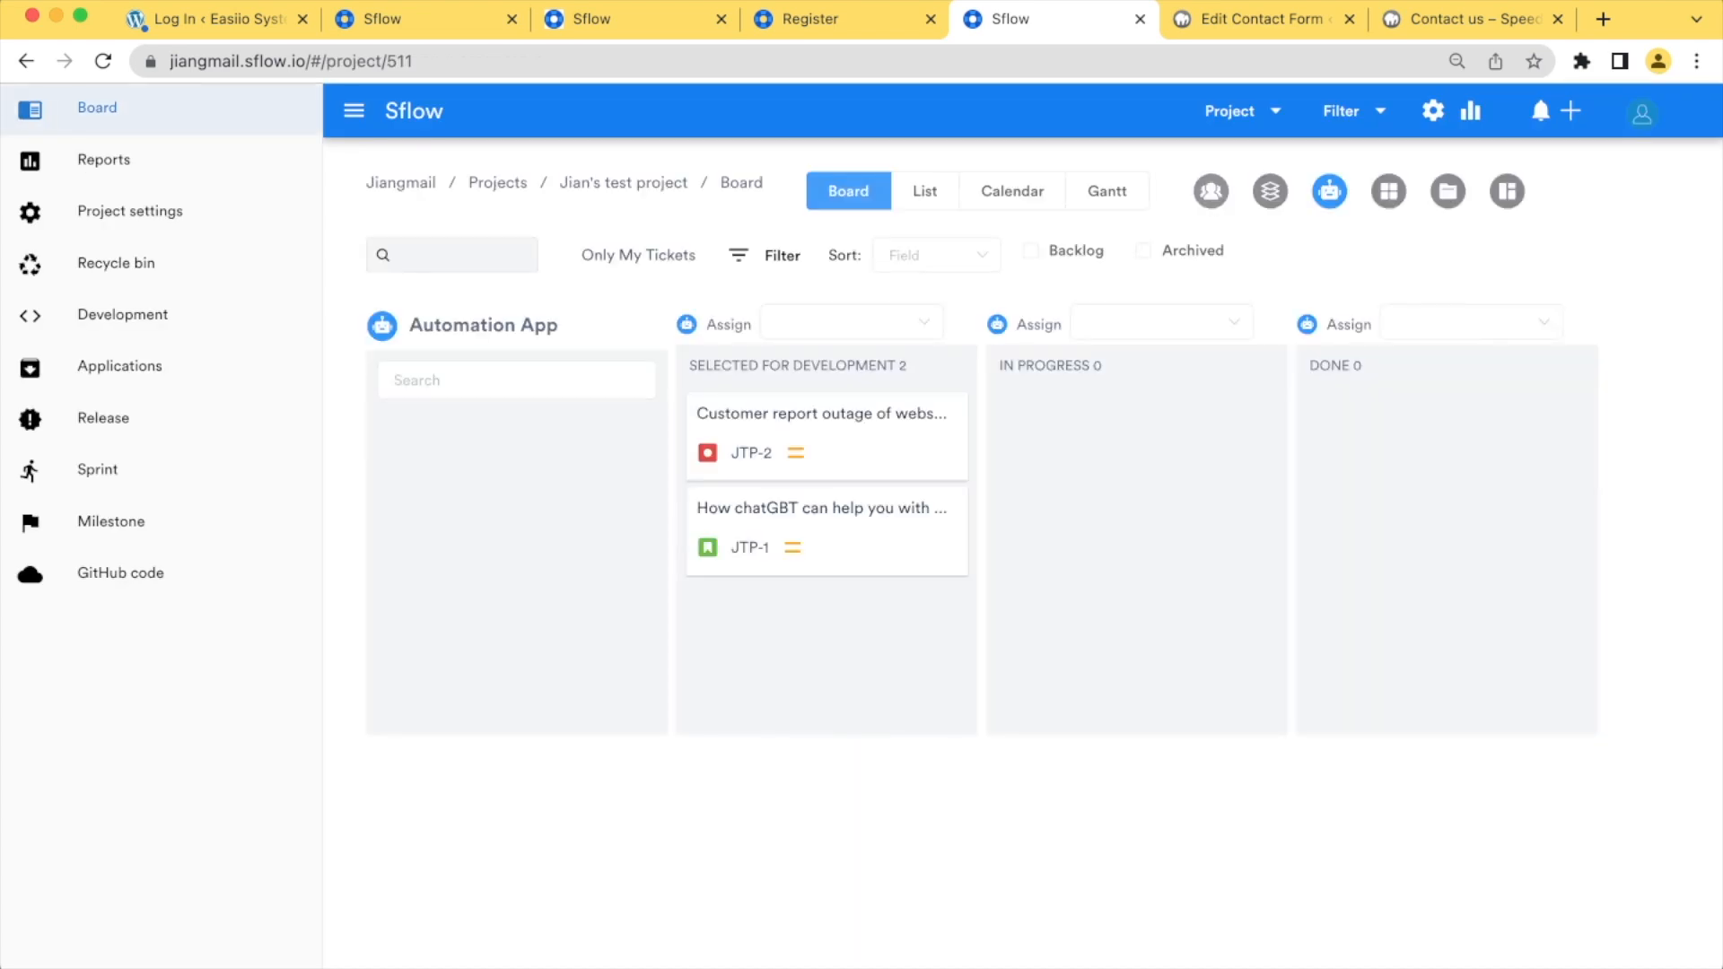
Open the CF7toSflow automation for editing to check that the workflow is active, and close the editor
mouse_move(516, 566)
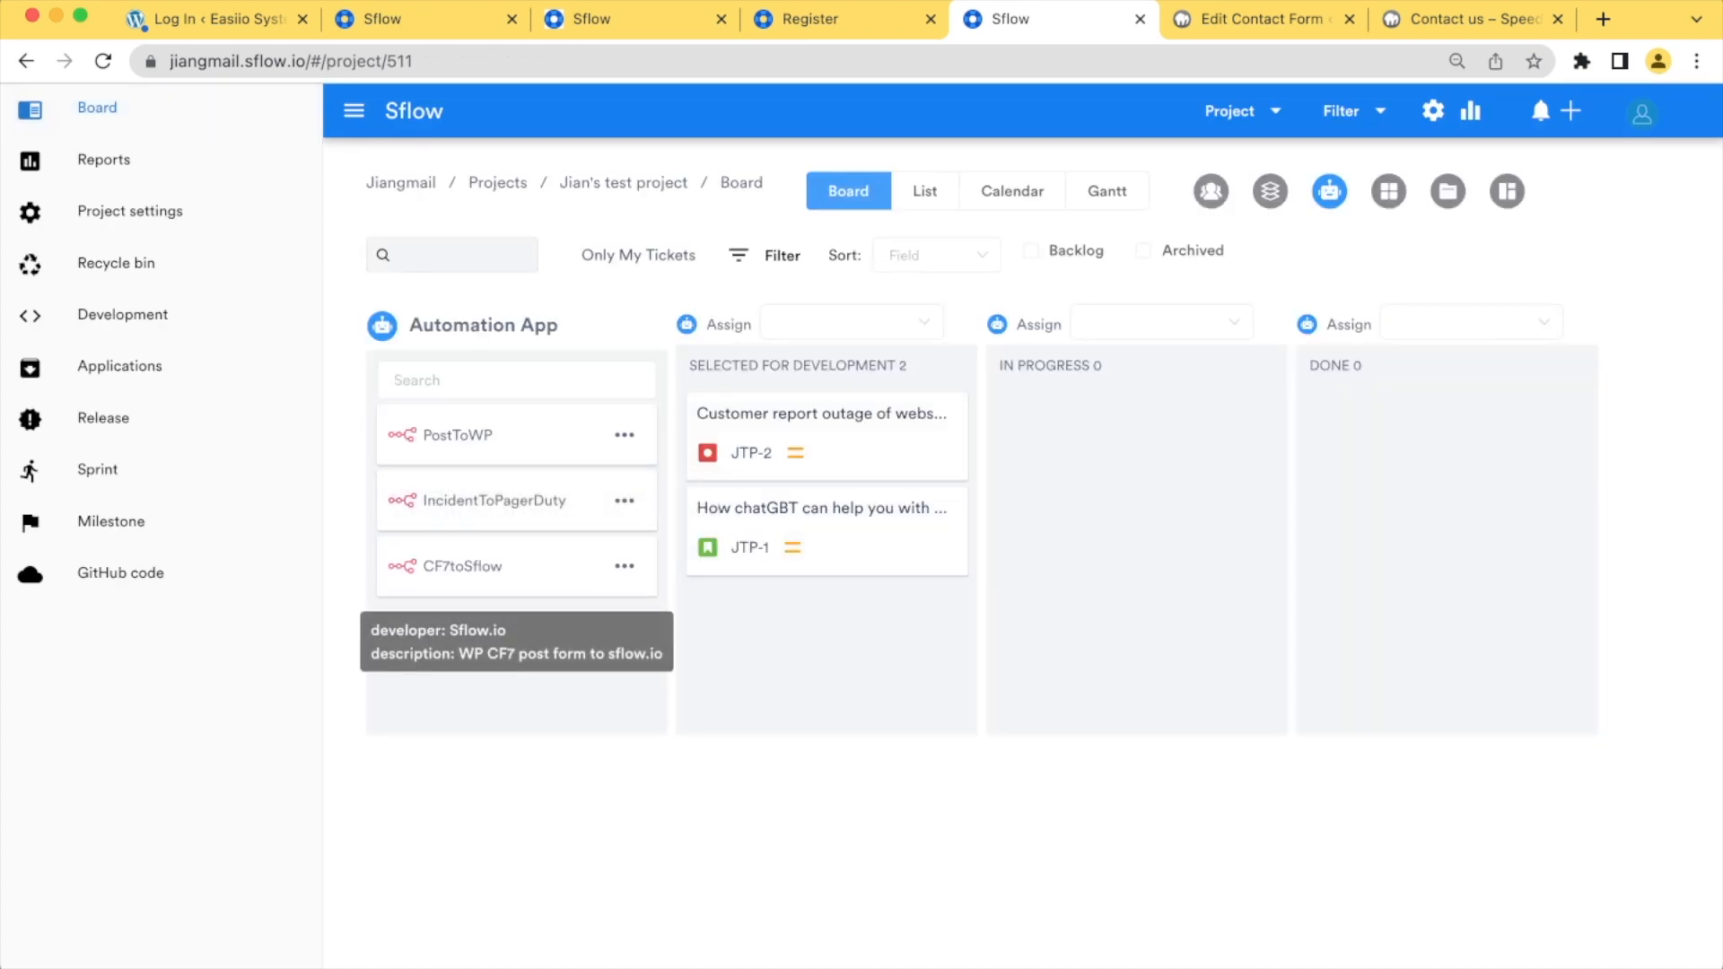
left_click(625, 565)
left_click(587, 611)
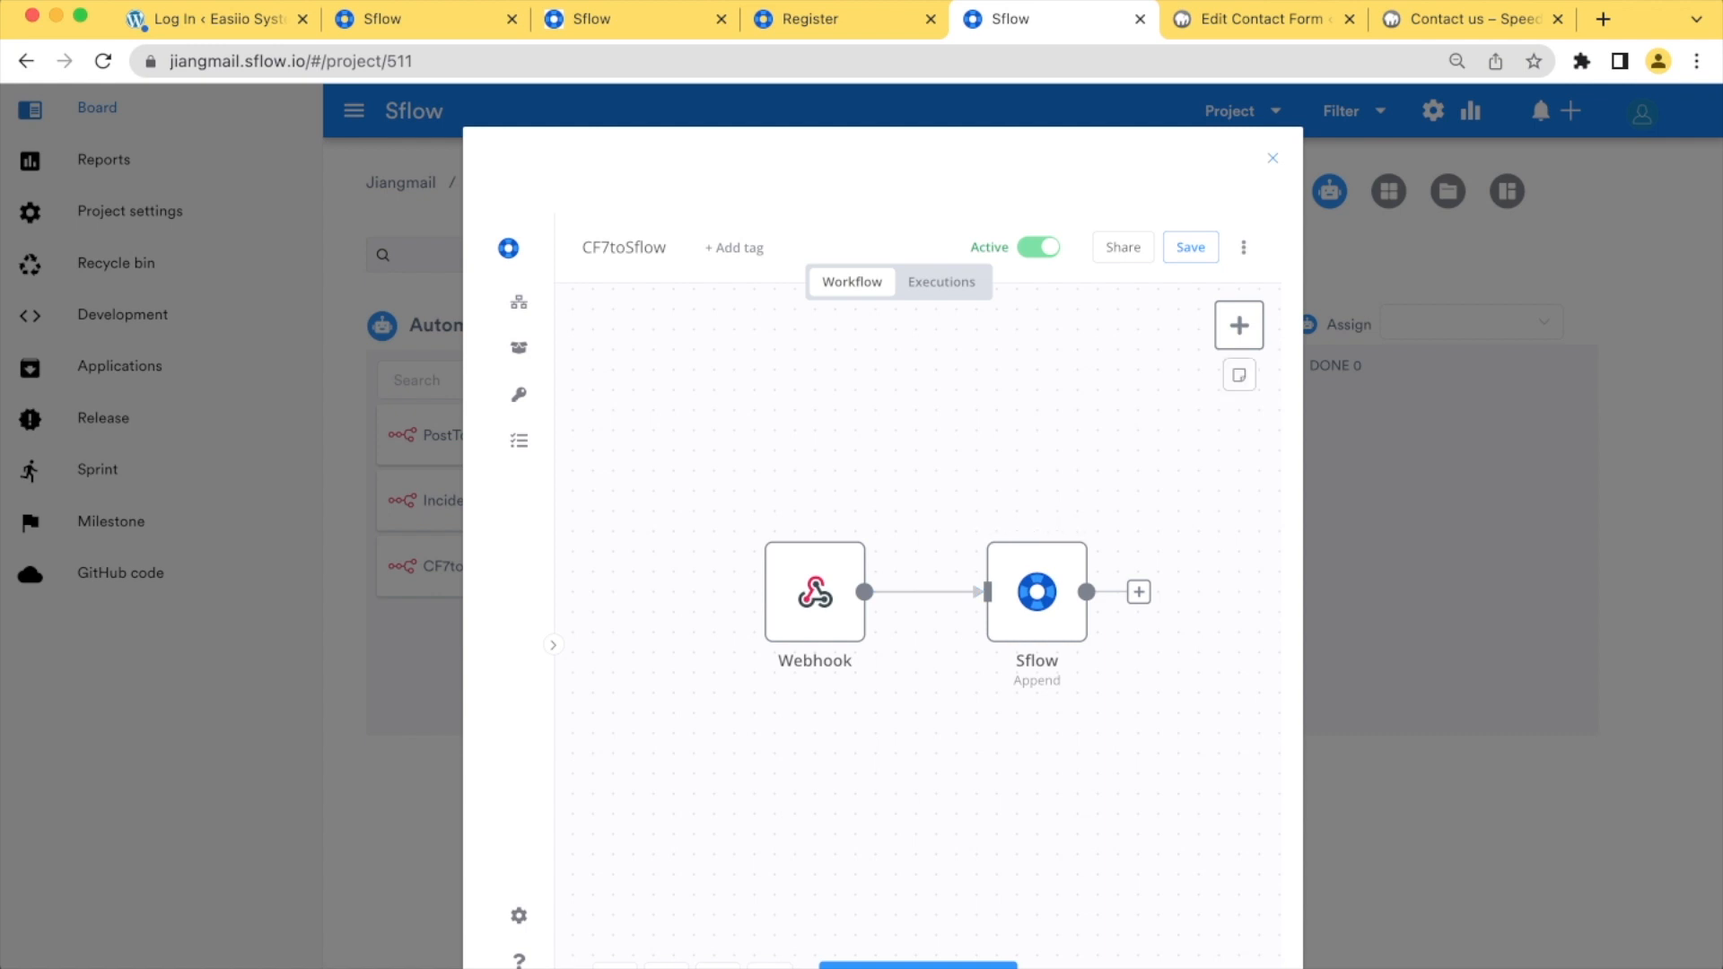
left_click(1272, 158)
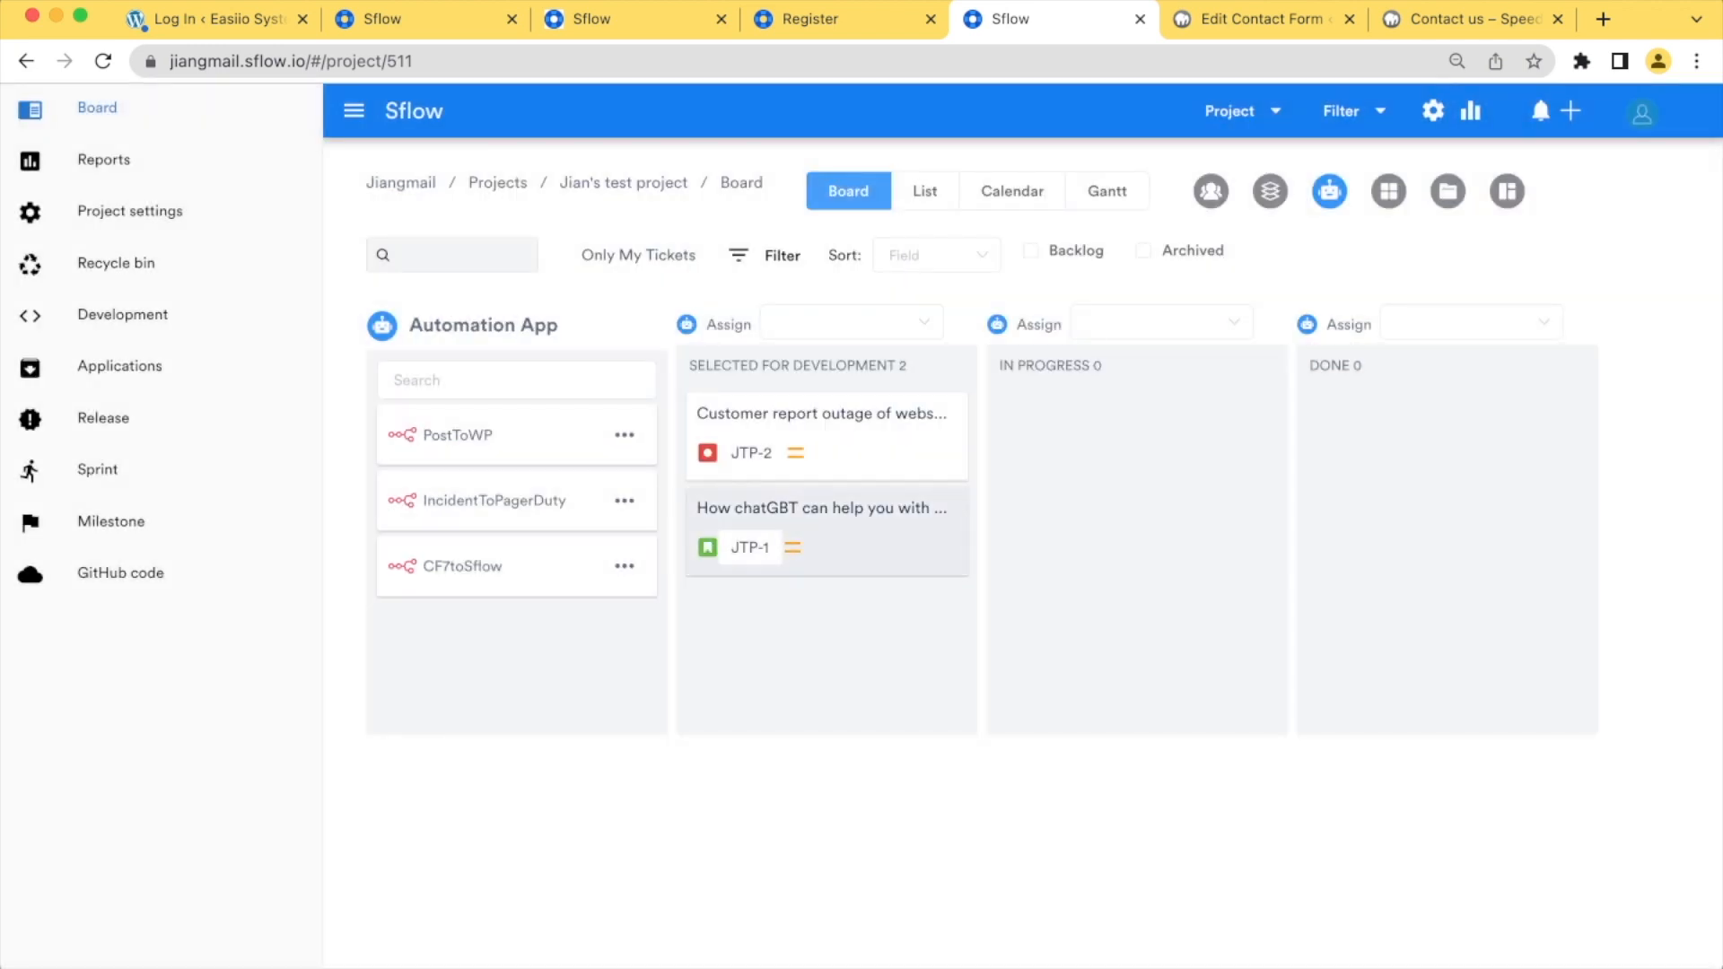
In Contact form 1's webhook settings, change "webhook-test" to "webhook" in the webhook URL and save the form
left_click(1473, 20)
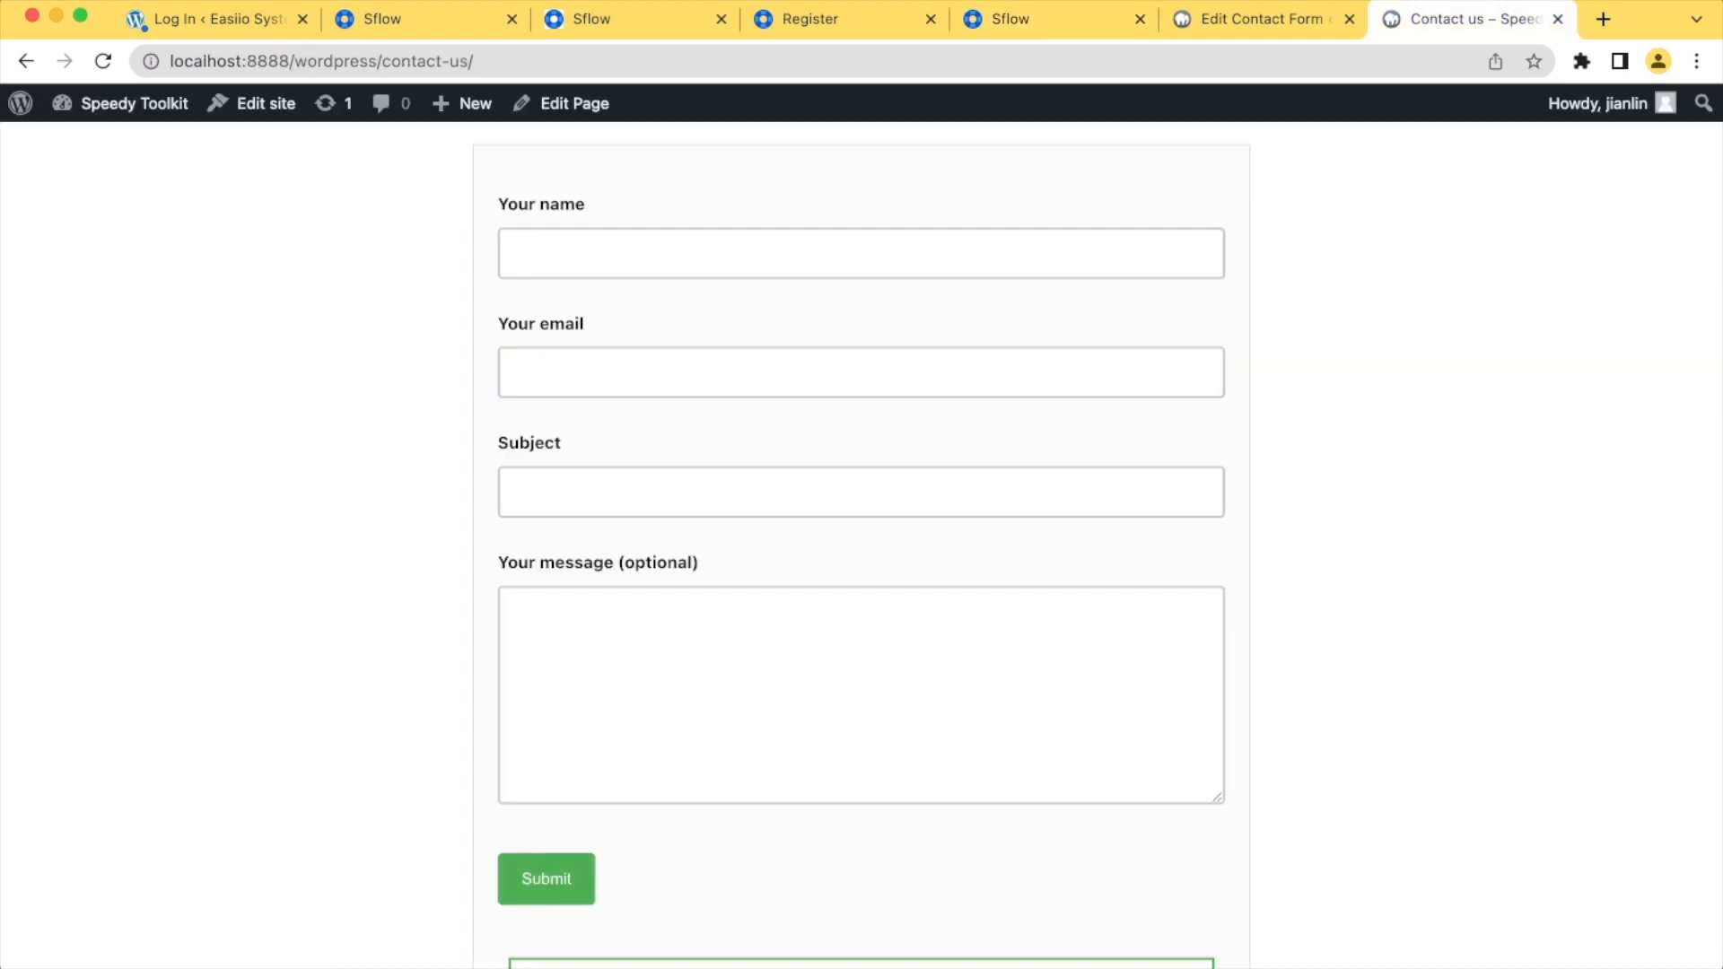
left_click(1257, 19)
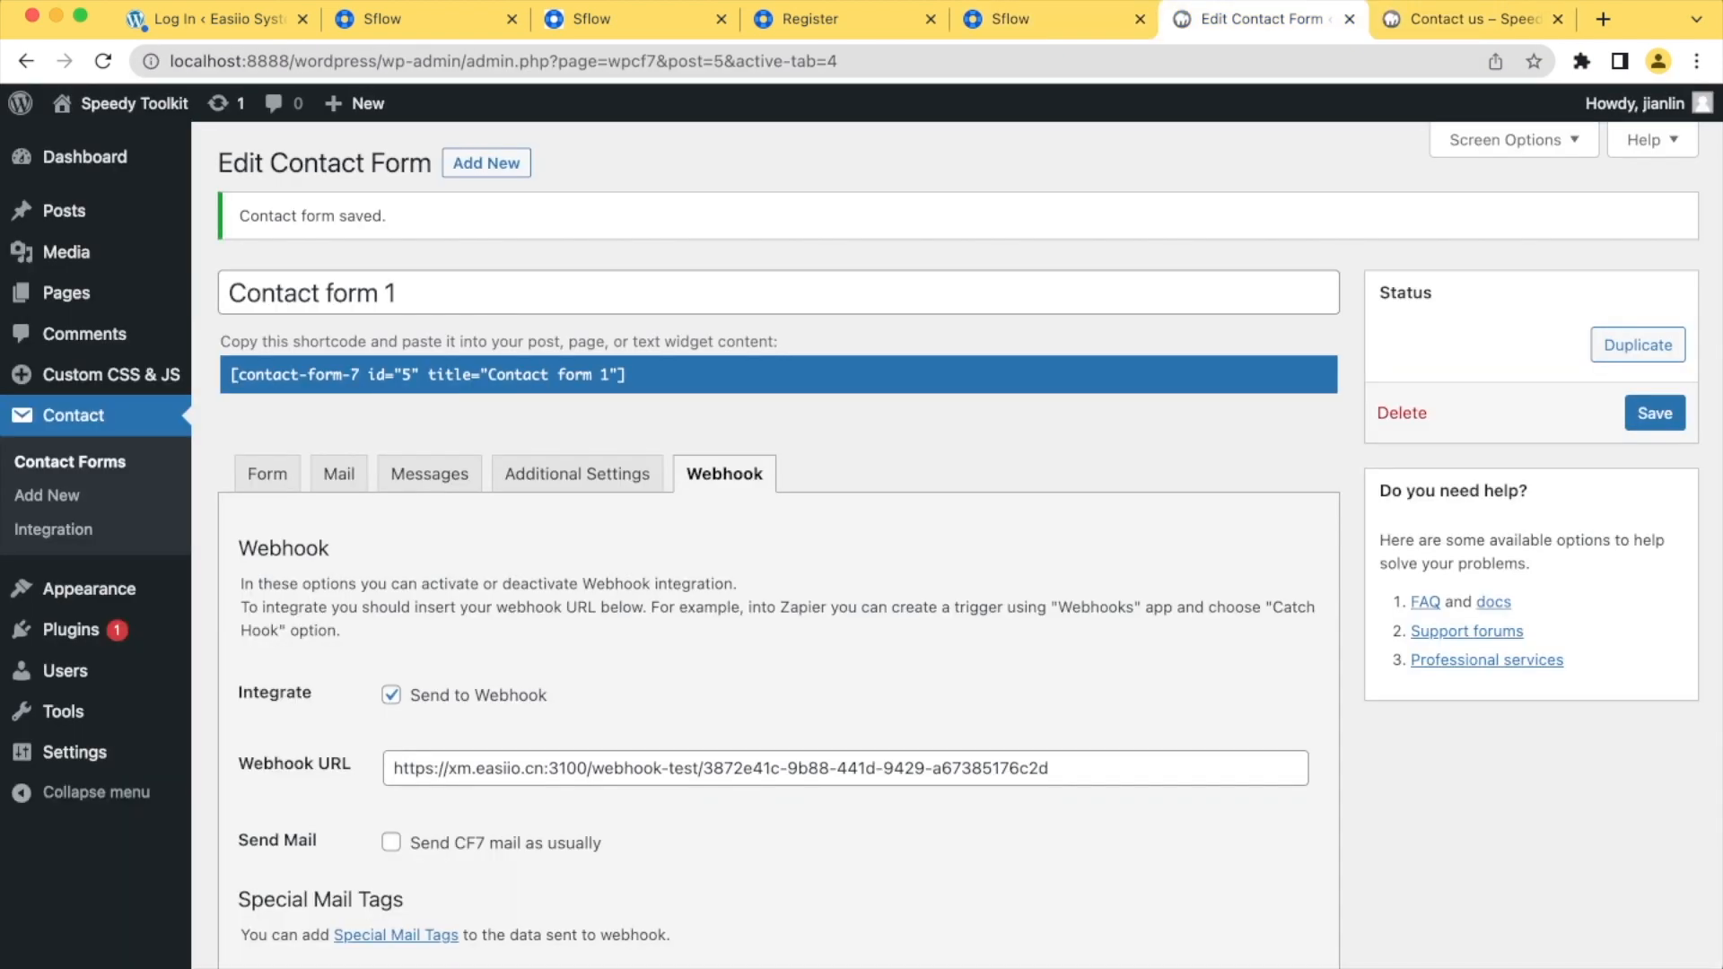
left_click(693, 768)
key("Right")
key("BackSpace")
key("BackSpace")
key("BackSpace")
key("BackSpace")
key("BackSpace")
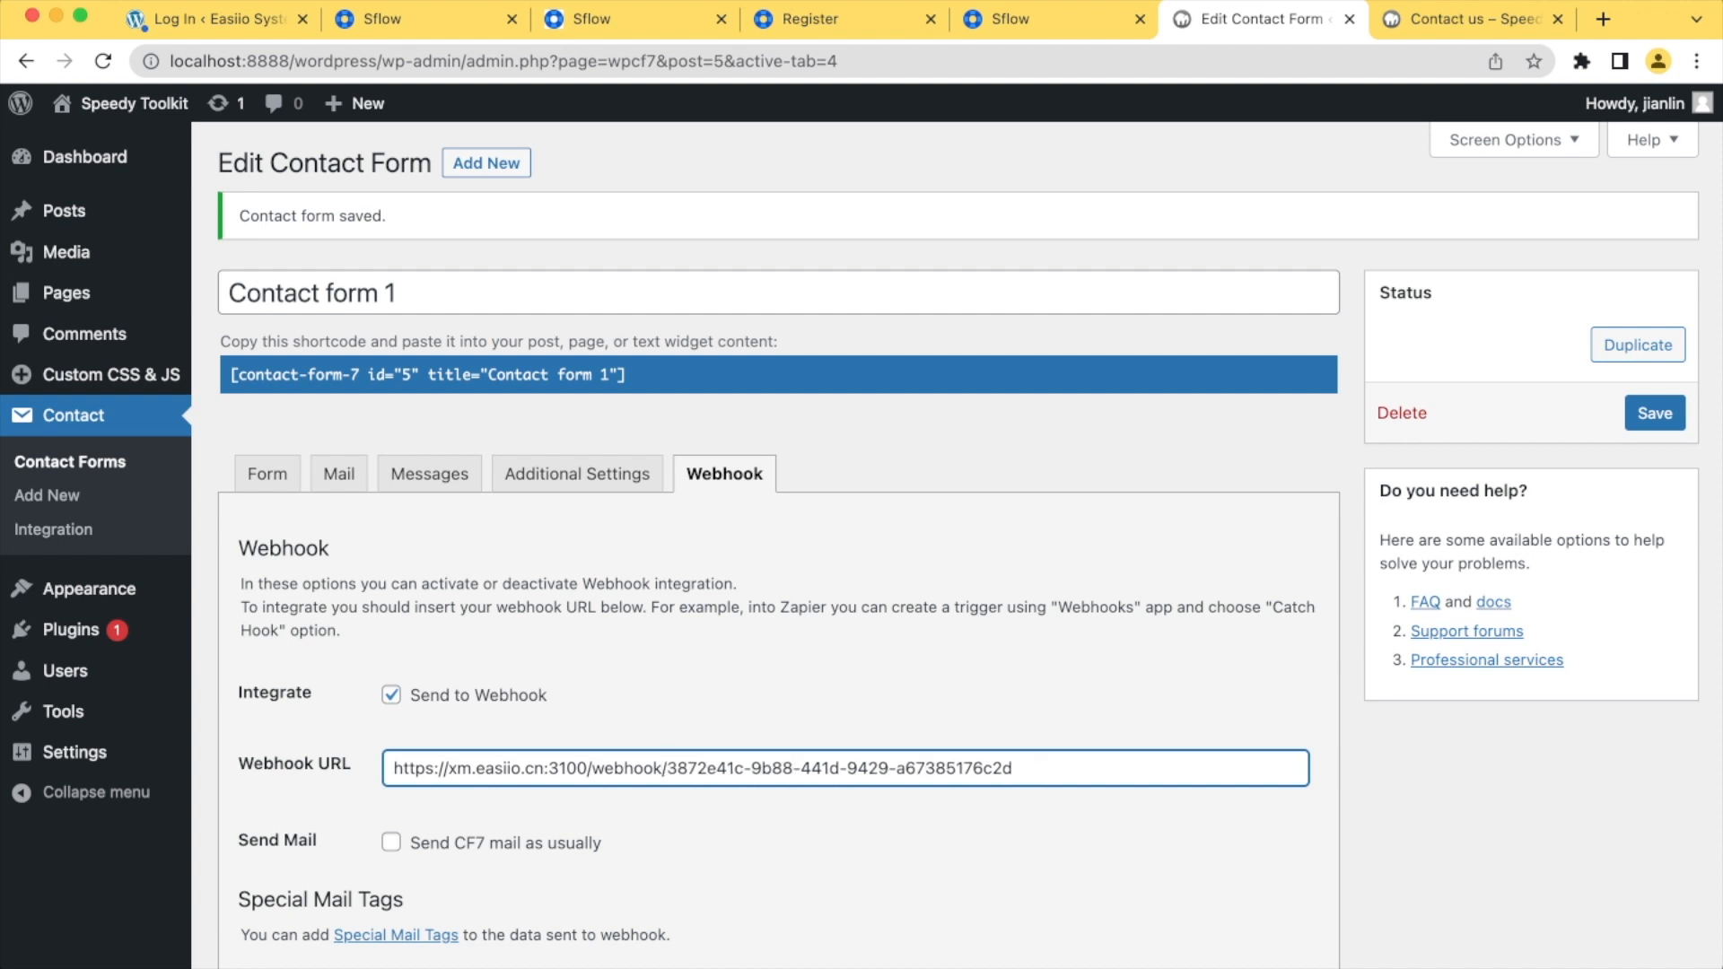
scroll(772, 538, "down", 8)
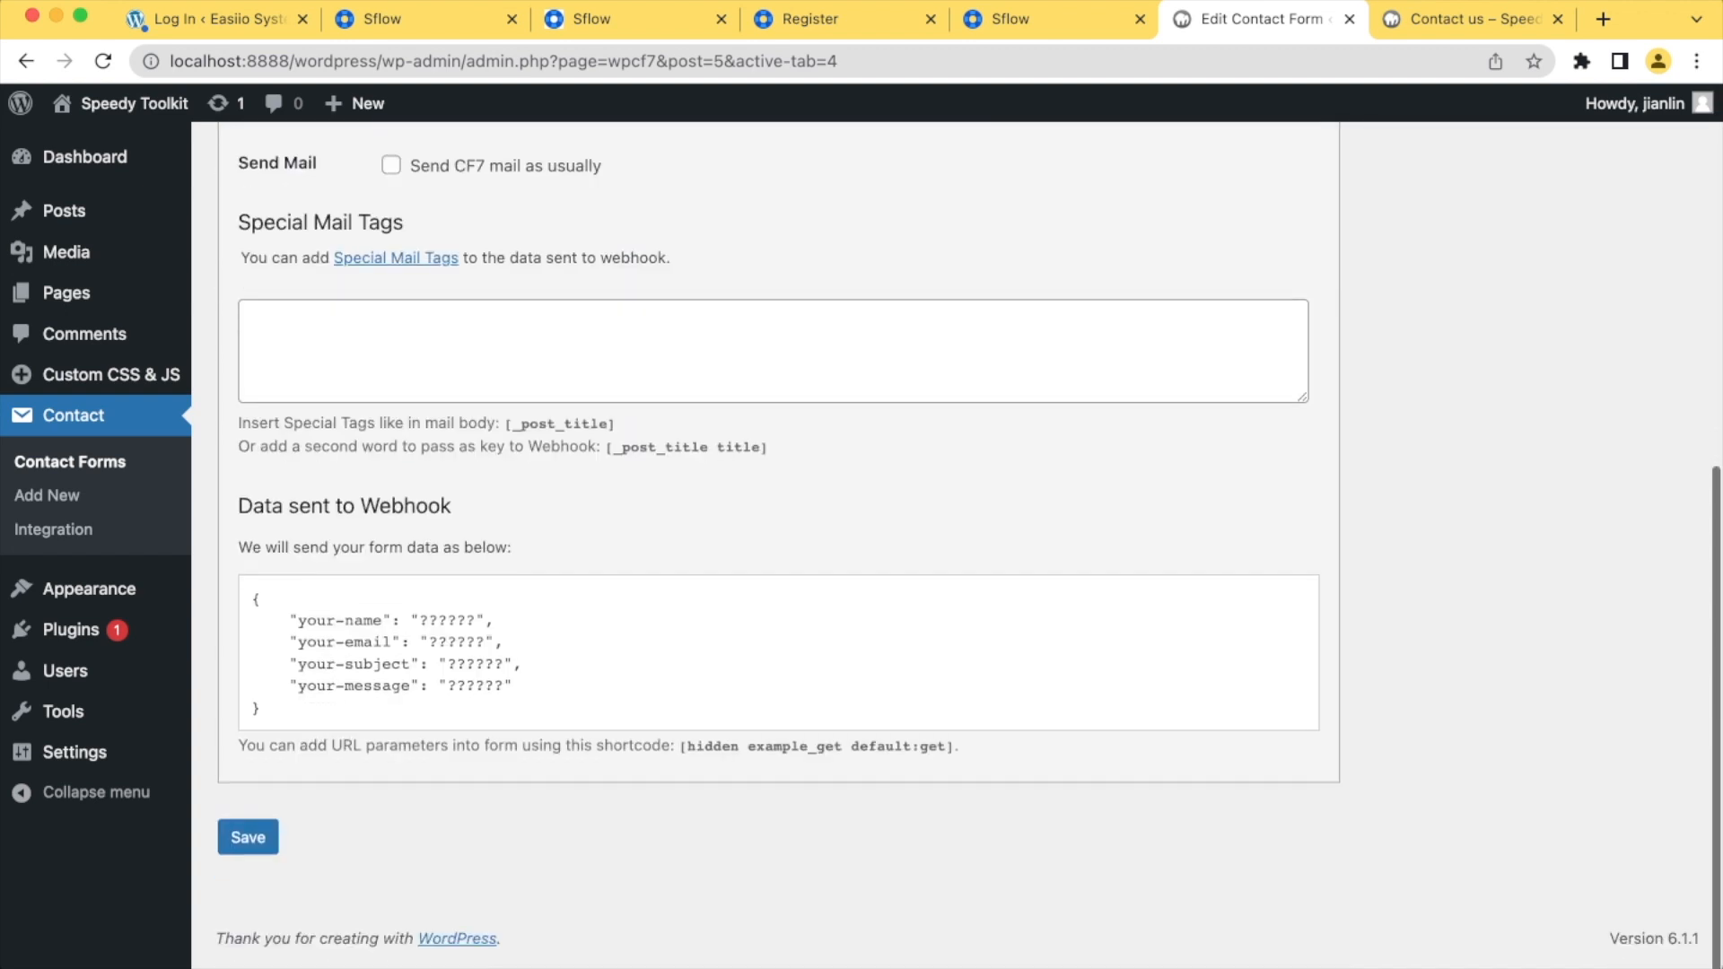
left_click(247, 852)
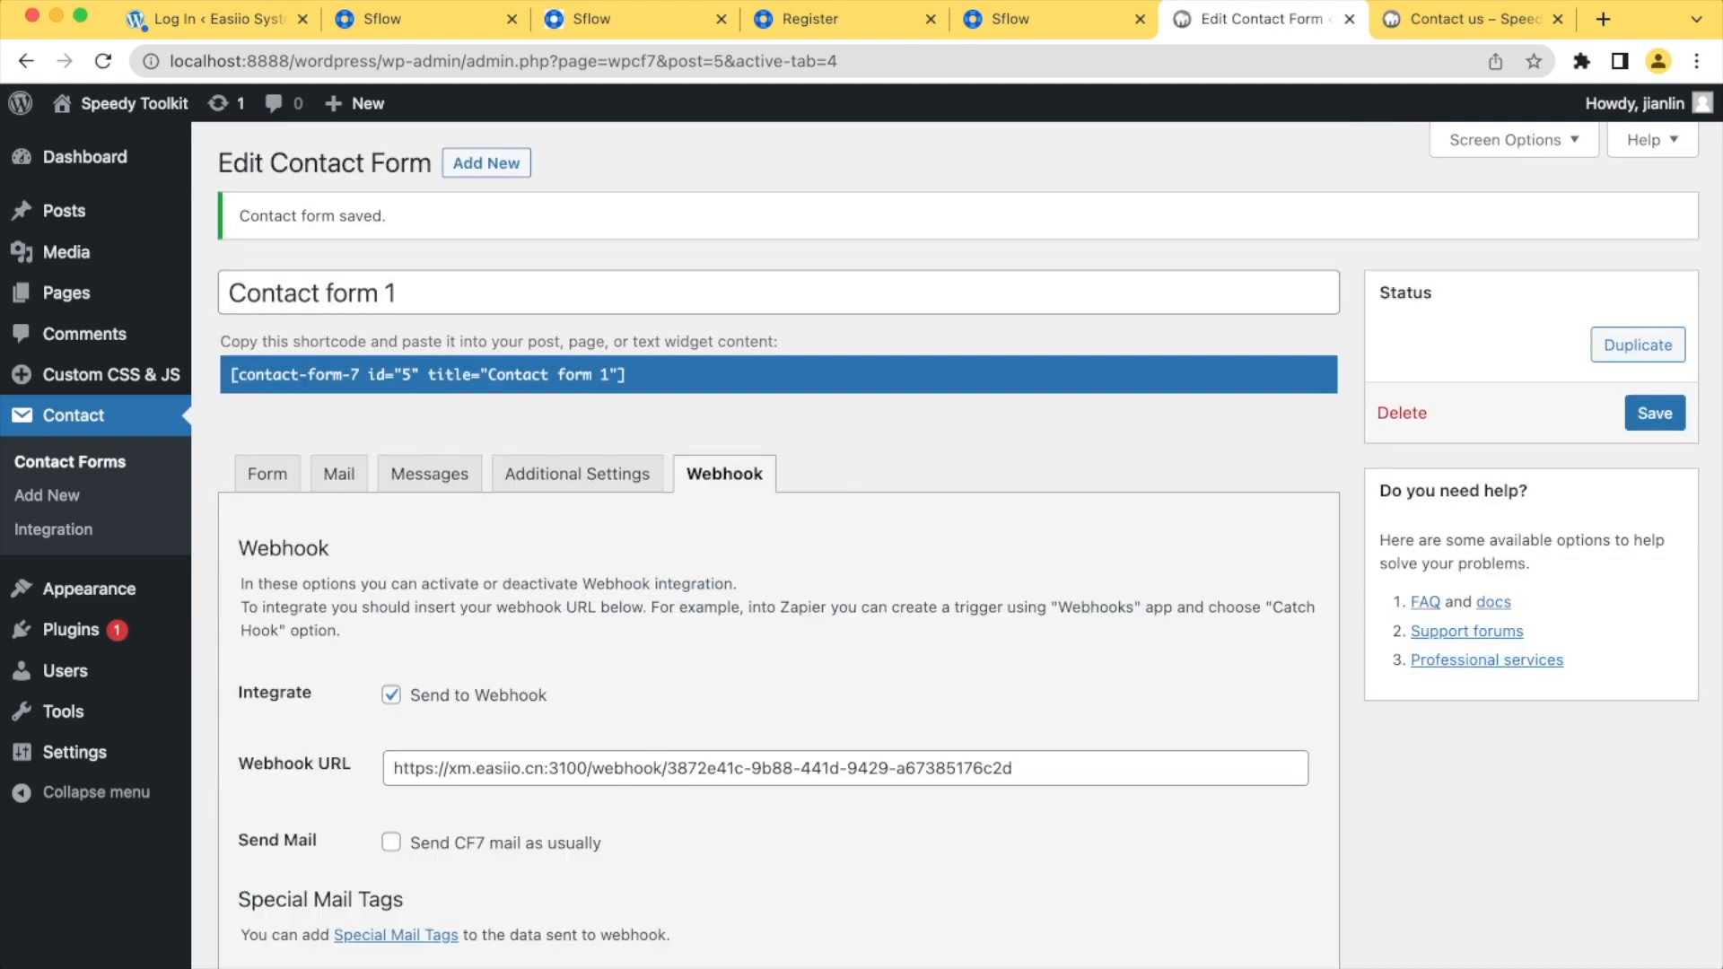
scroll(969, 538, "down", 1)
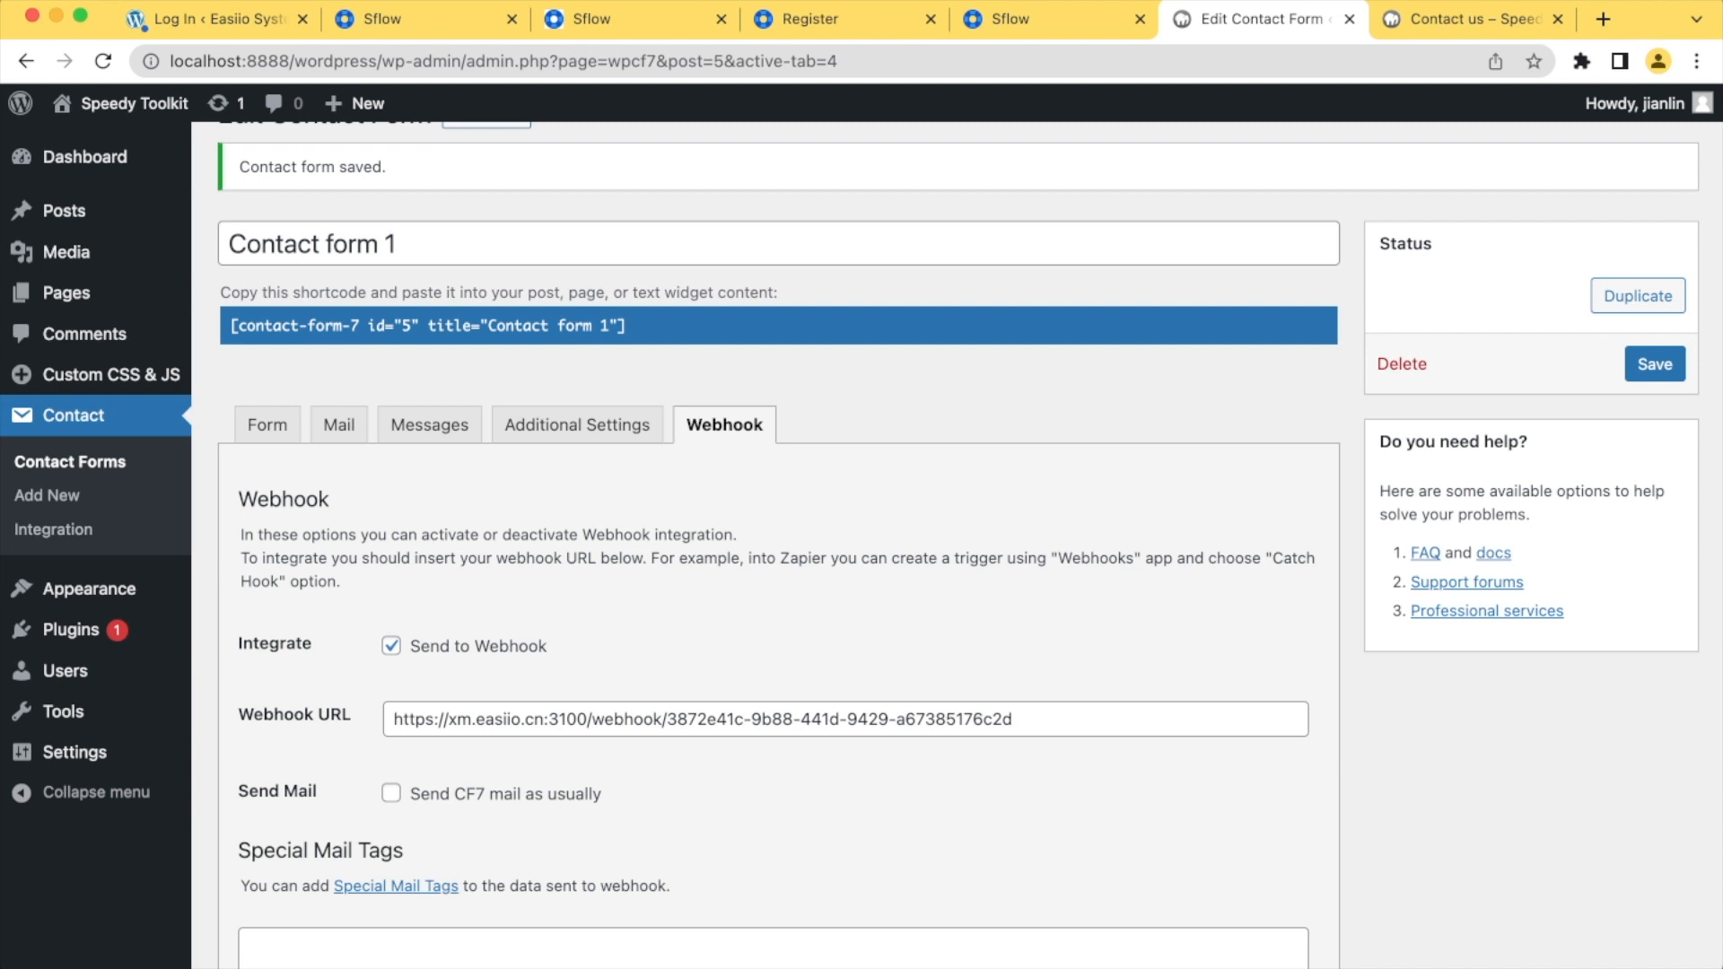
scroll(969, 538, "up", 1)
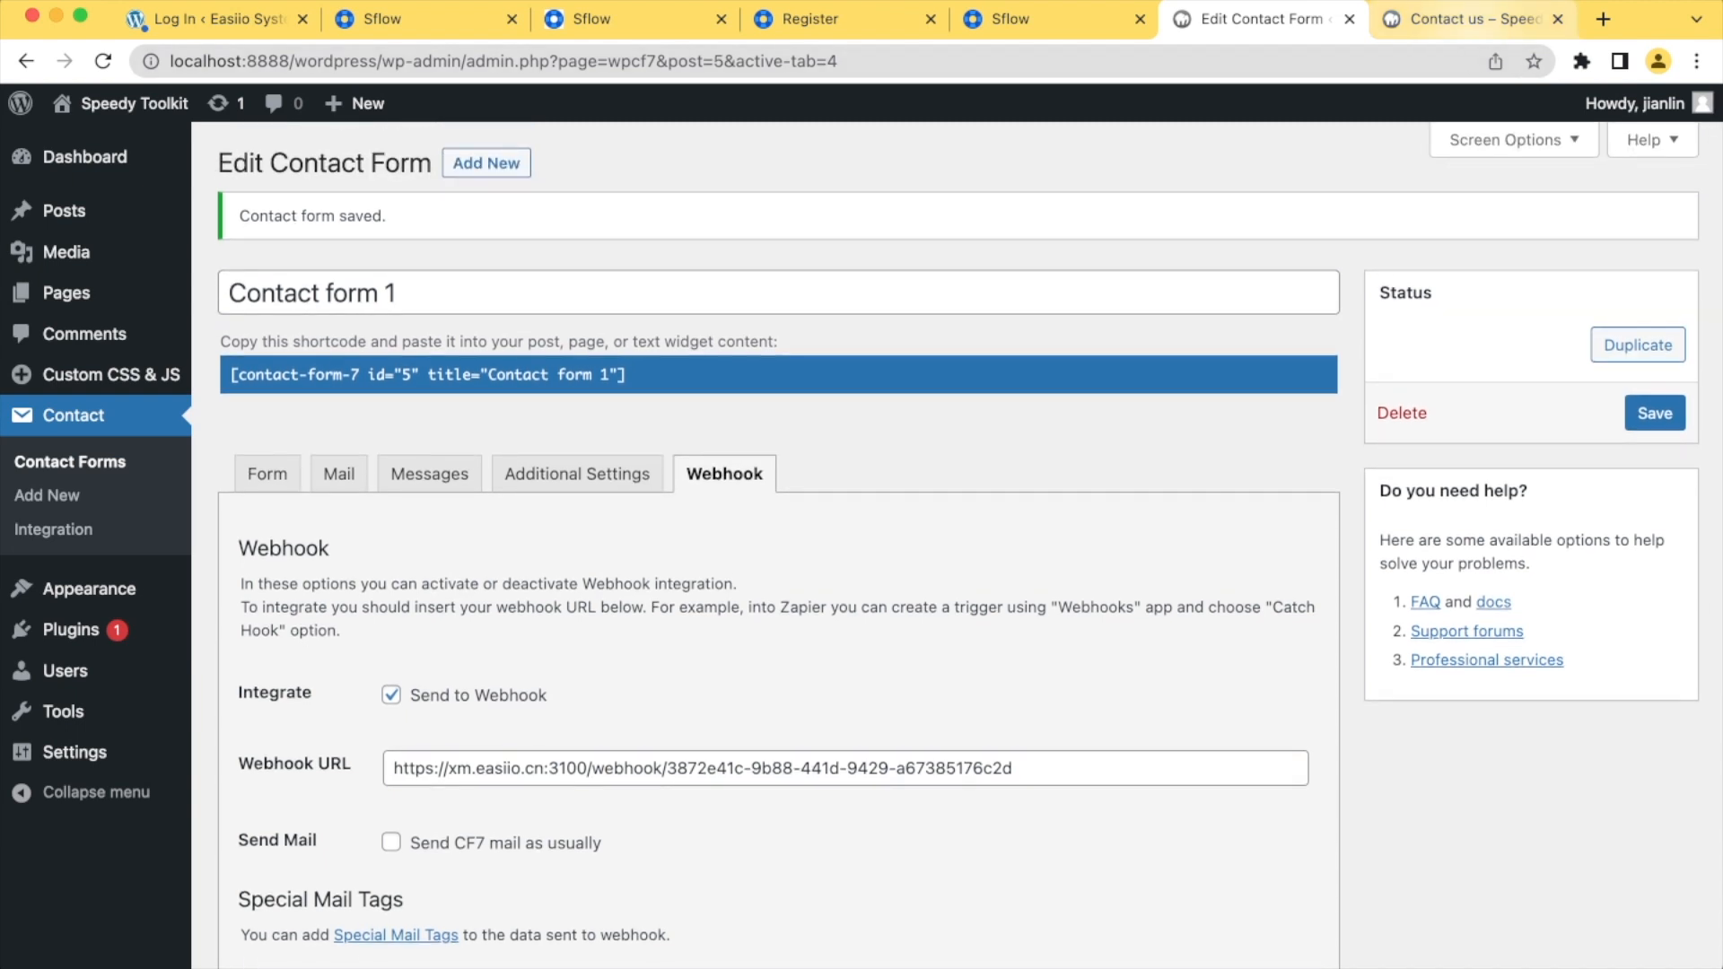
Reload the Contact us page and fill in the sender's name and e-mail address
left_click(1468, 20)
left_click(103, 61)
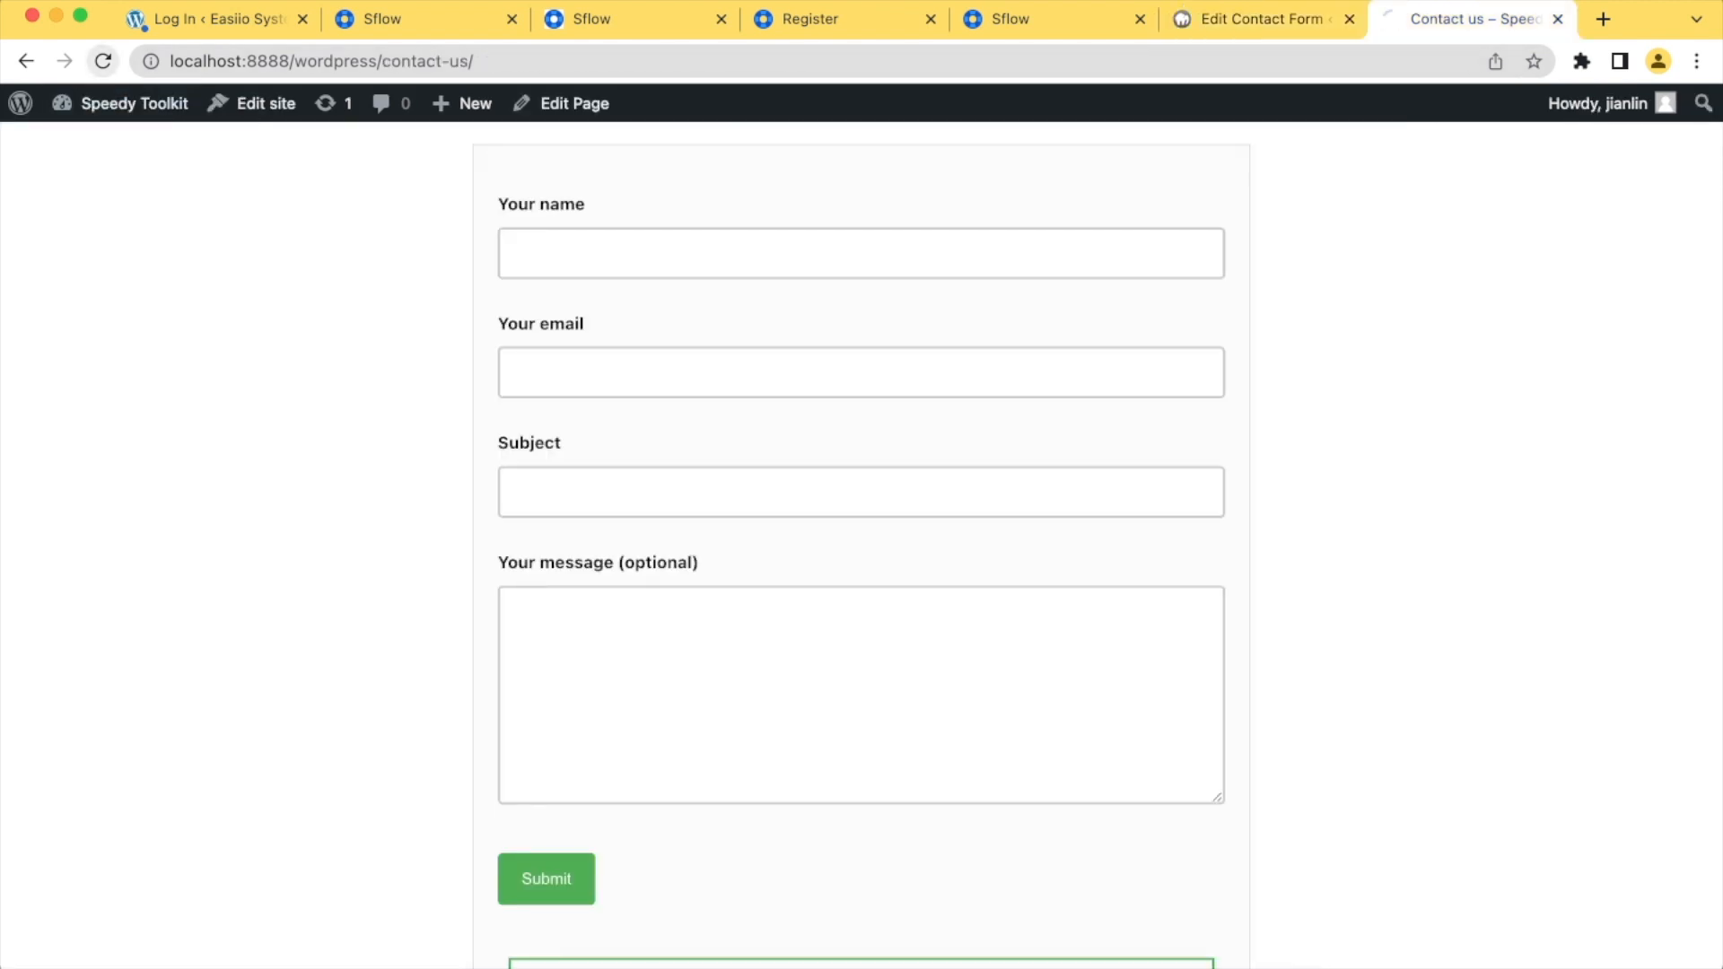
scroll(861, 539, "up", 7)
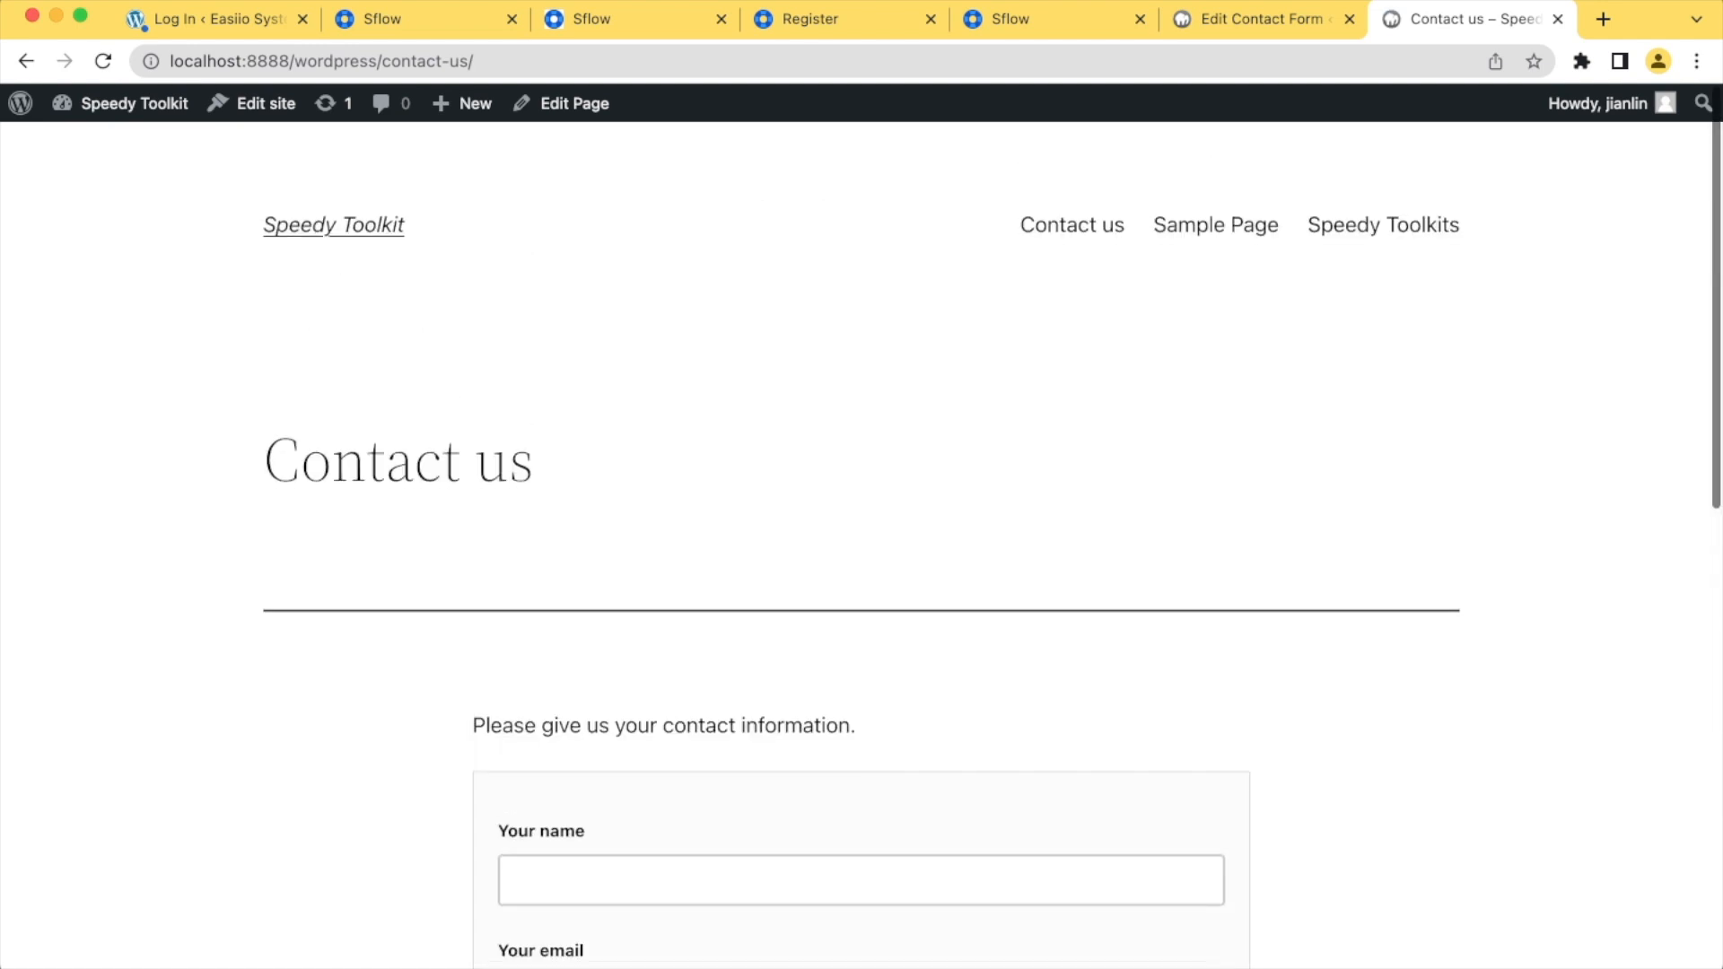
scroll(861, 538, "down", 9)
scroll(861, 538, "up", 3)
left_click(525, 369)
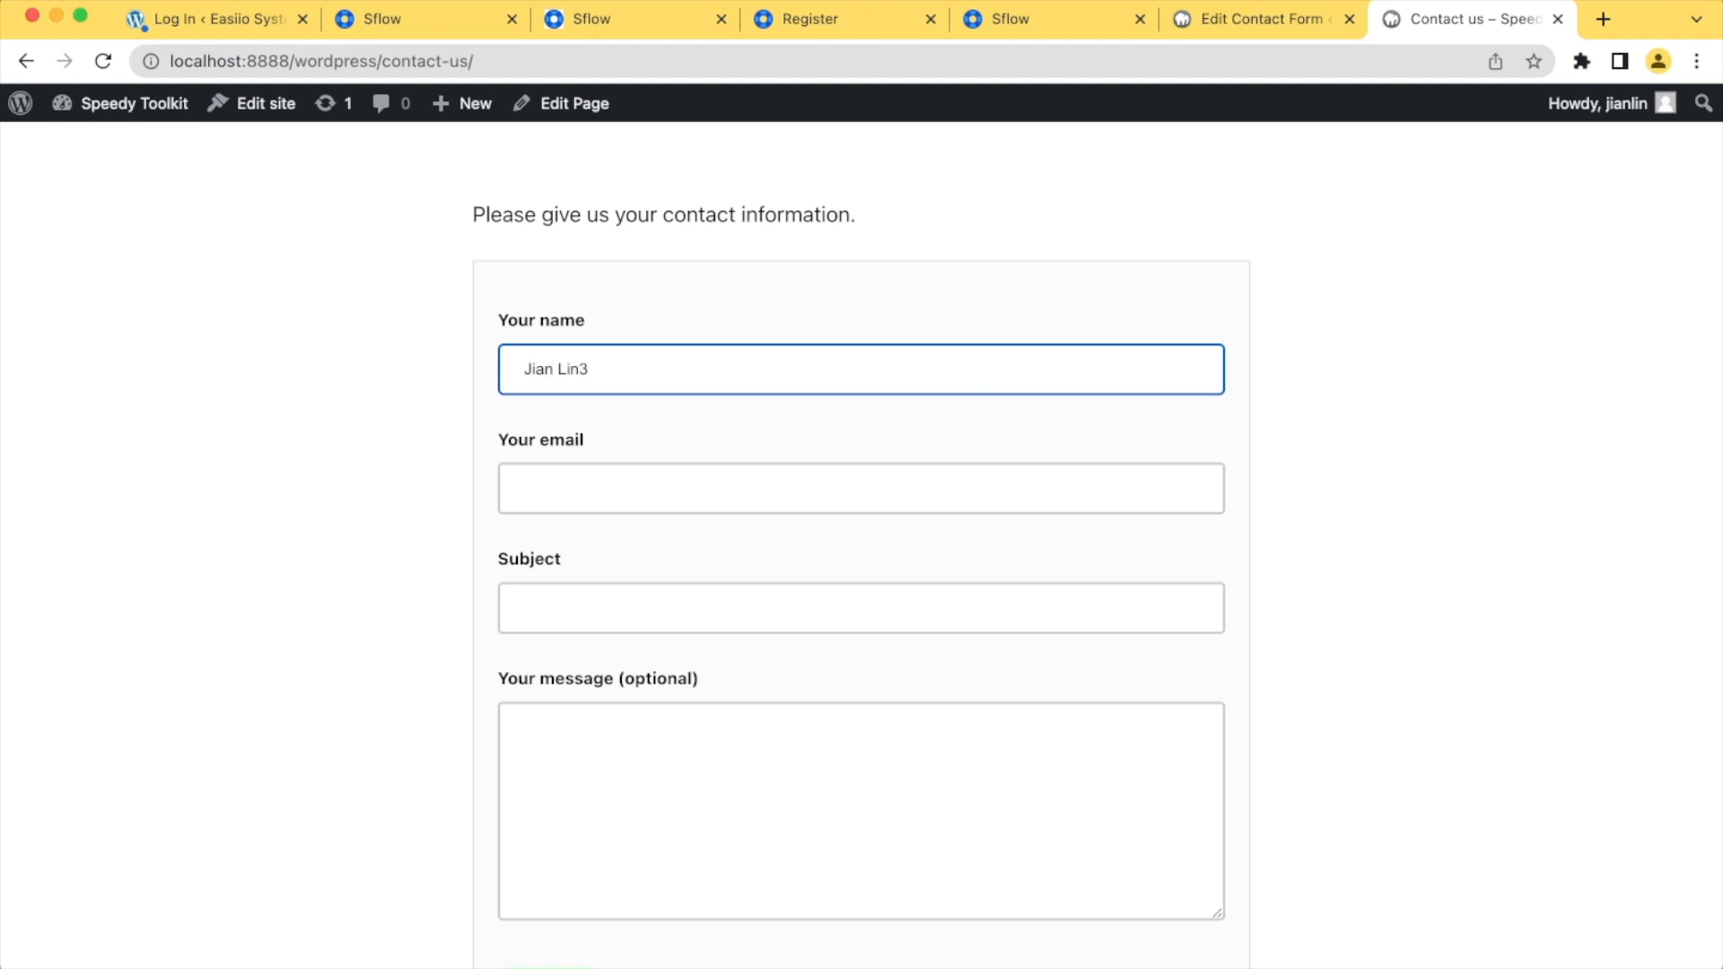
key("Tab")
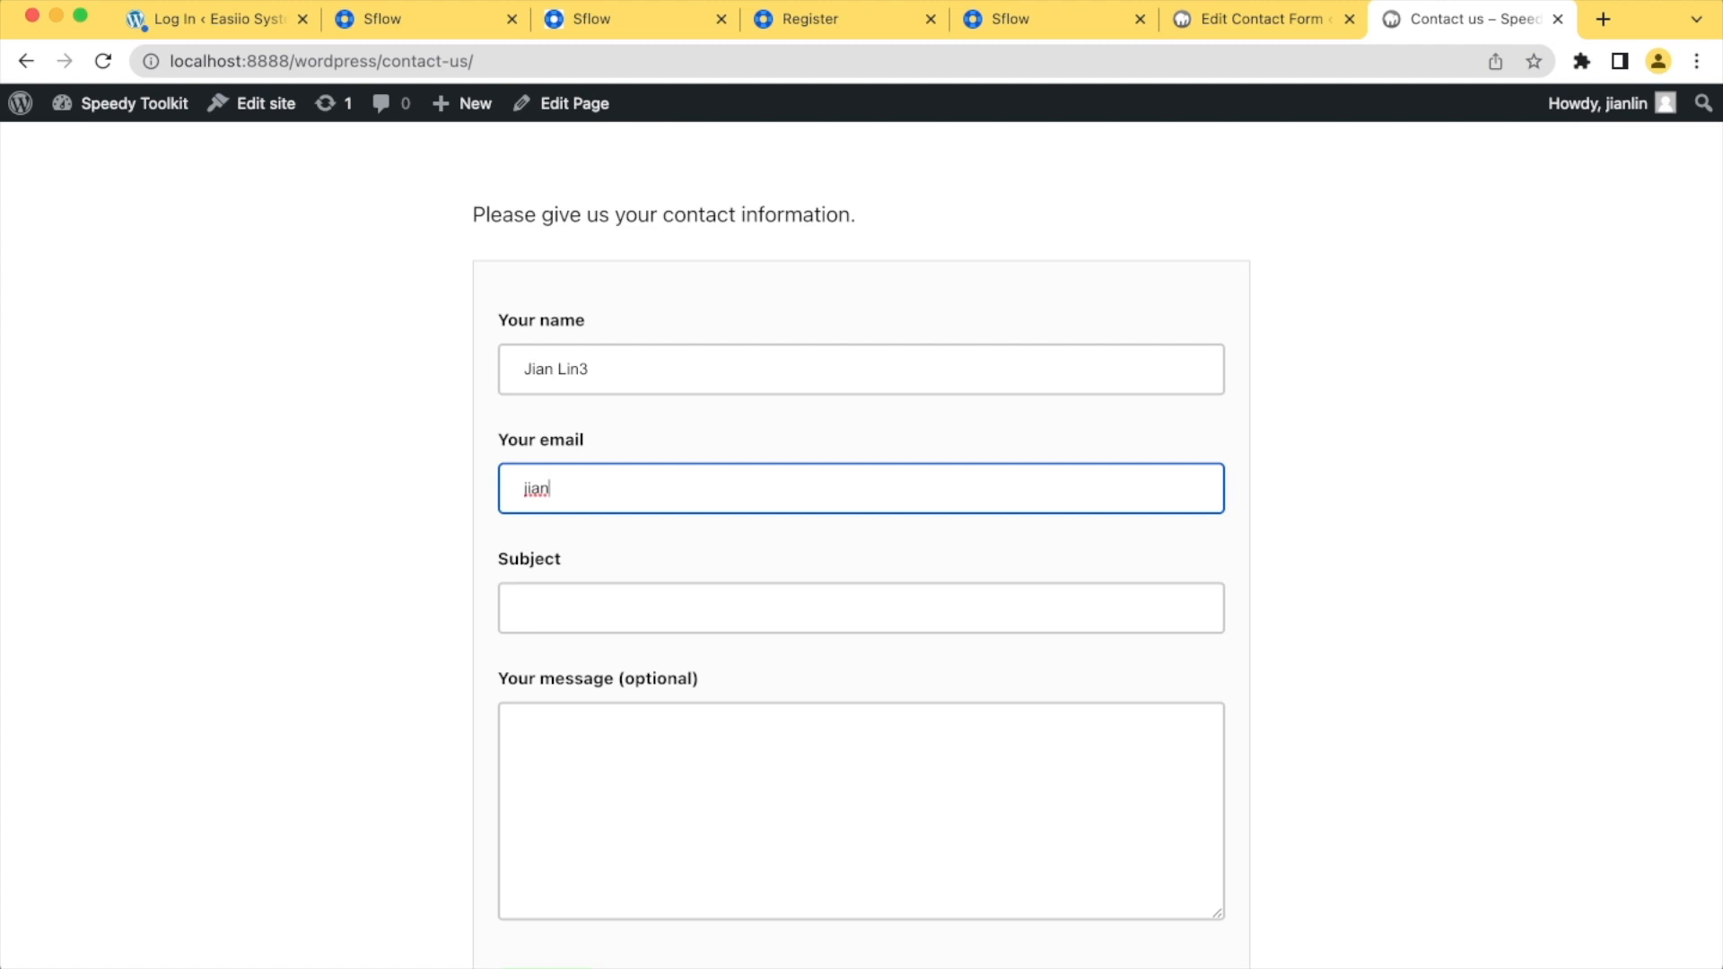
Enter the subject "My product run" and the message "need more information about the product.", and submit the contact form
key("Tab")
type("t")
key("BackSpace")
type("test")
key("super+a")
type("My prod")
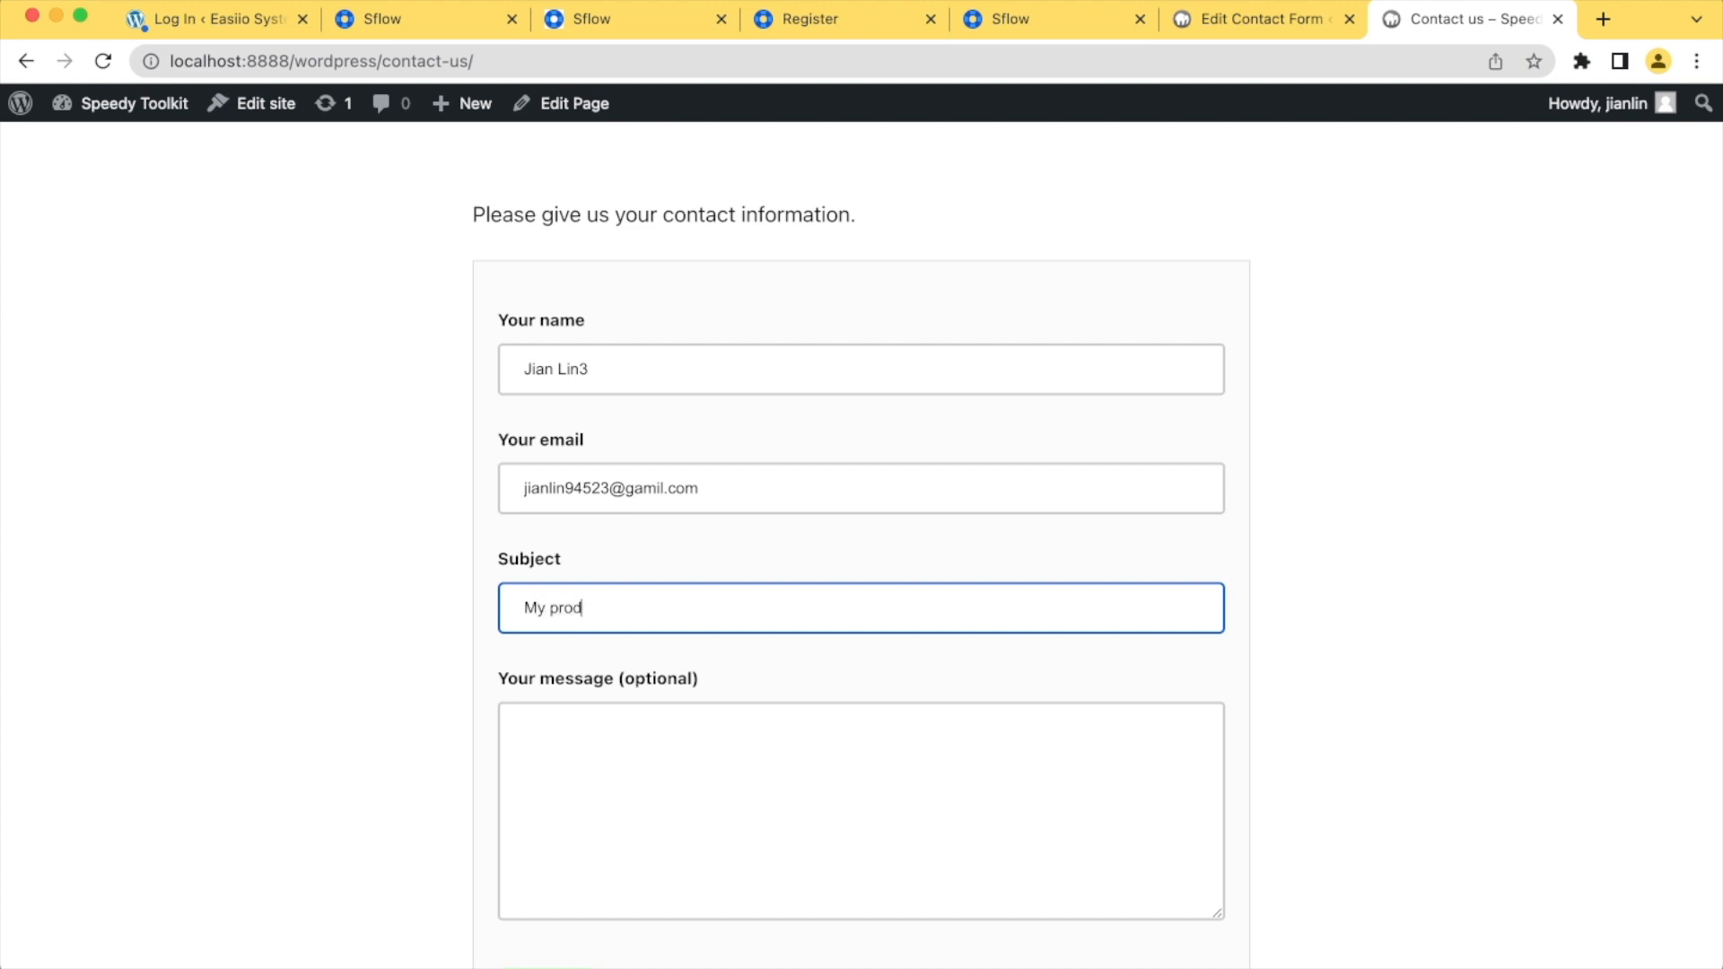
type("uct run")
key("Tab")
type("need more information about the product.")
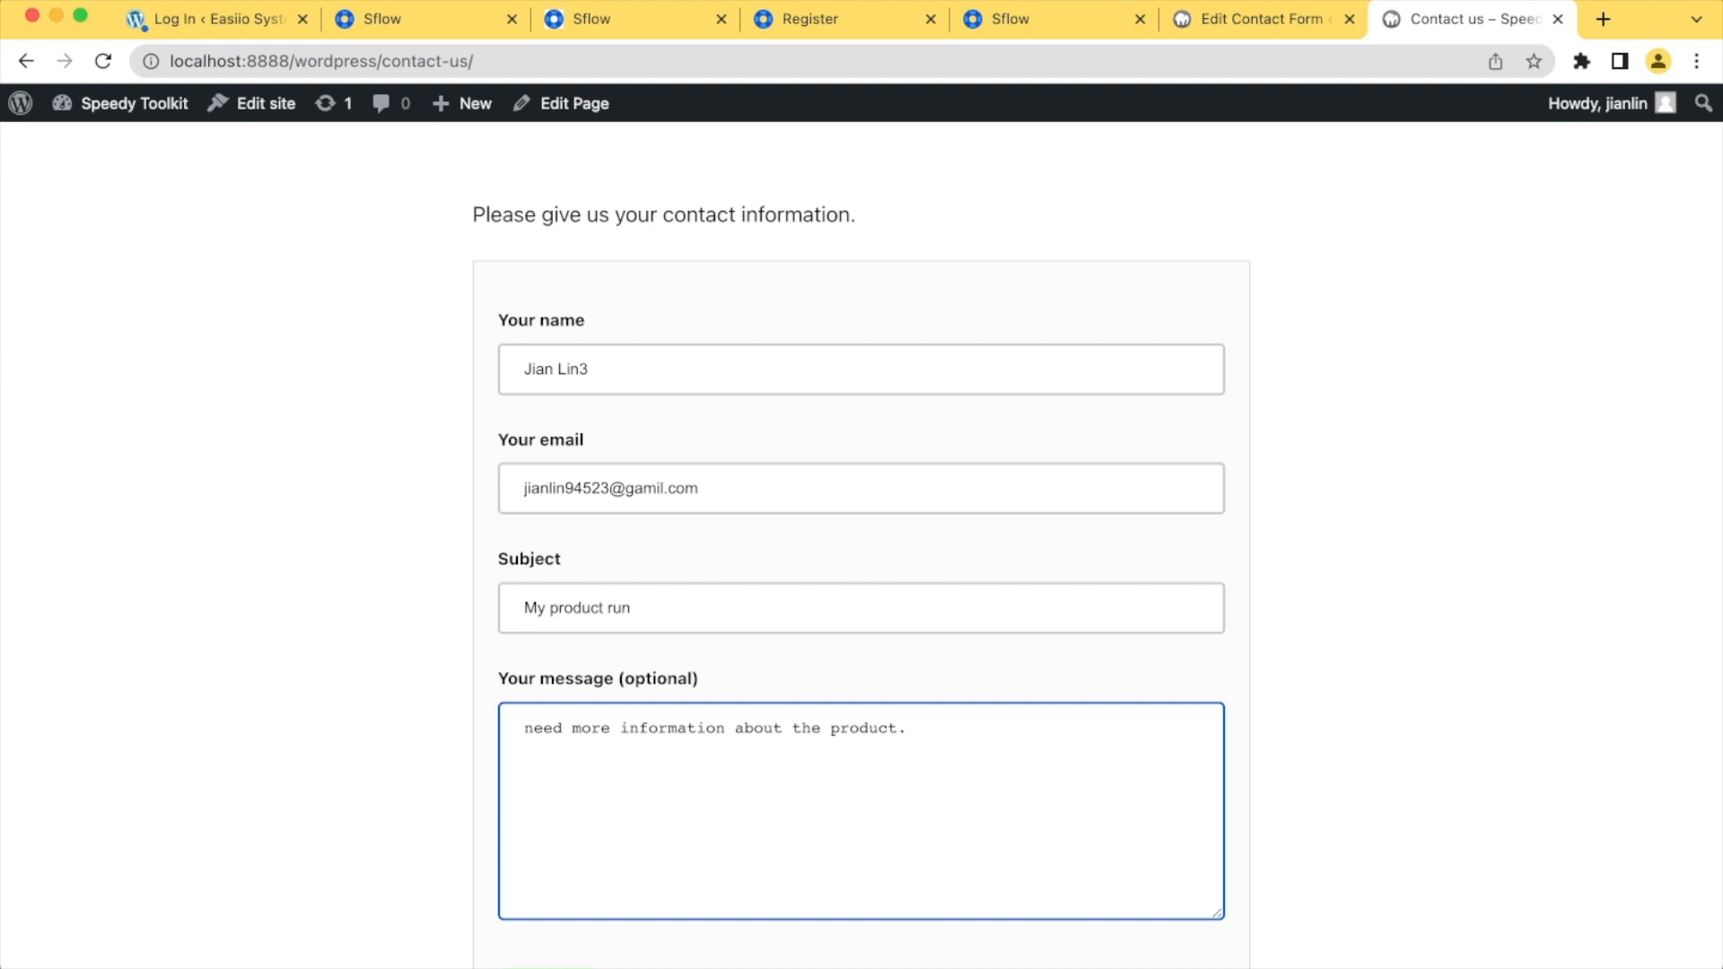
scroll(861, 538, "down", 5)
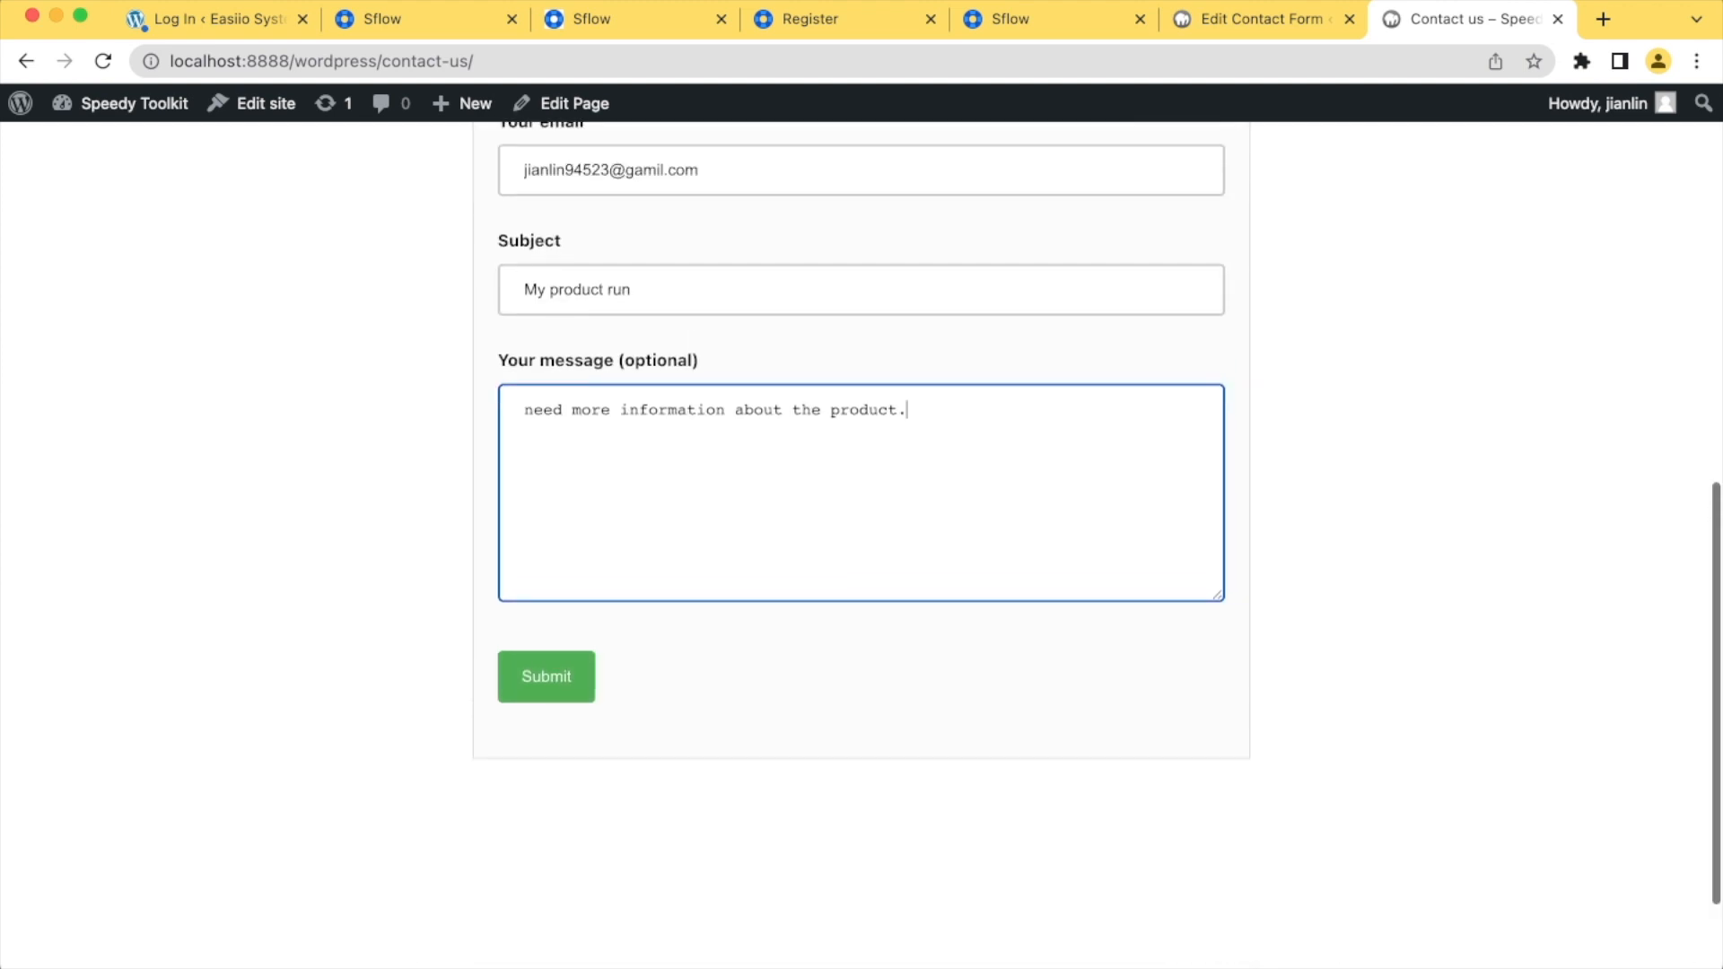
left_click(545, 673)
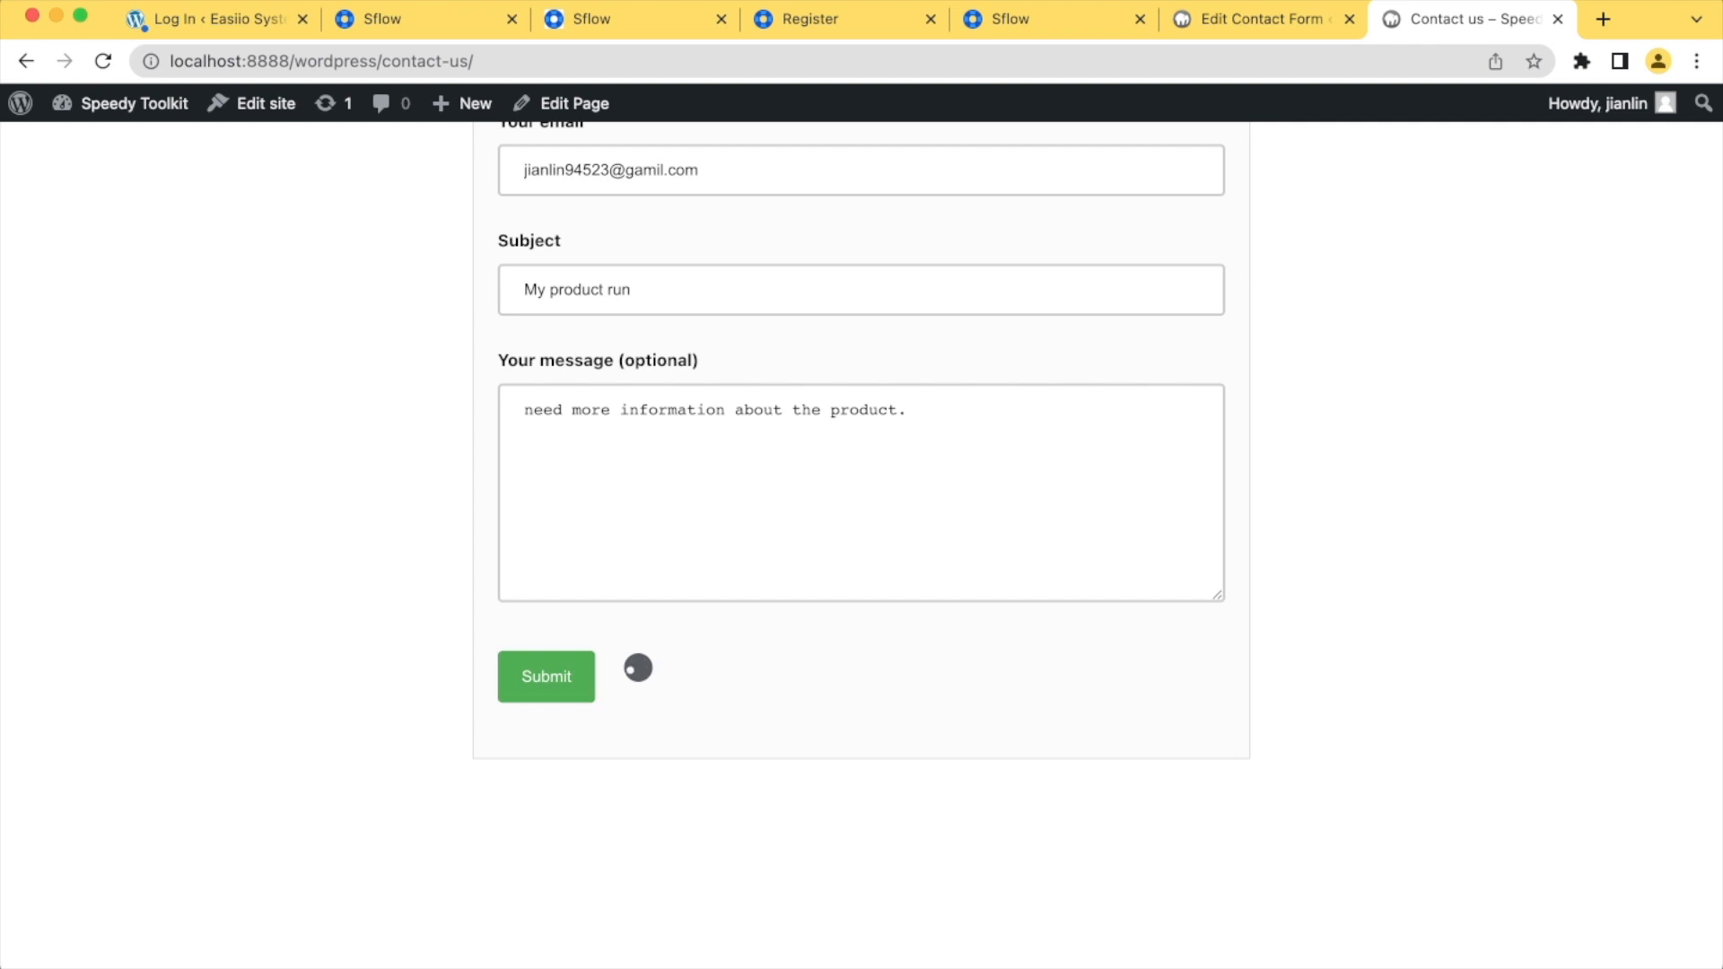
scroll(861, 539, "down", 2)
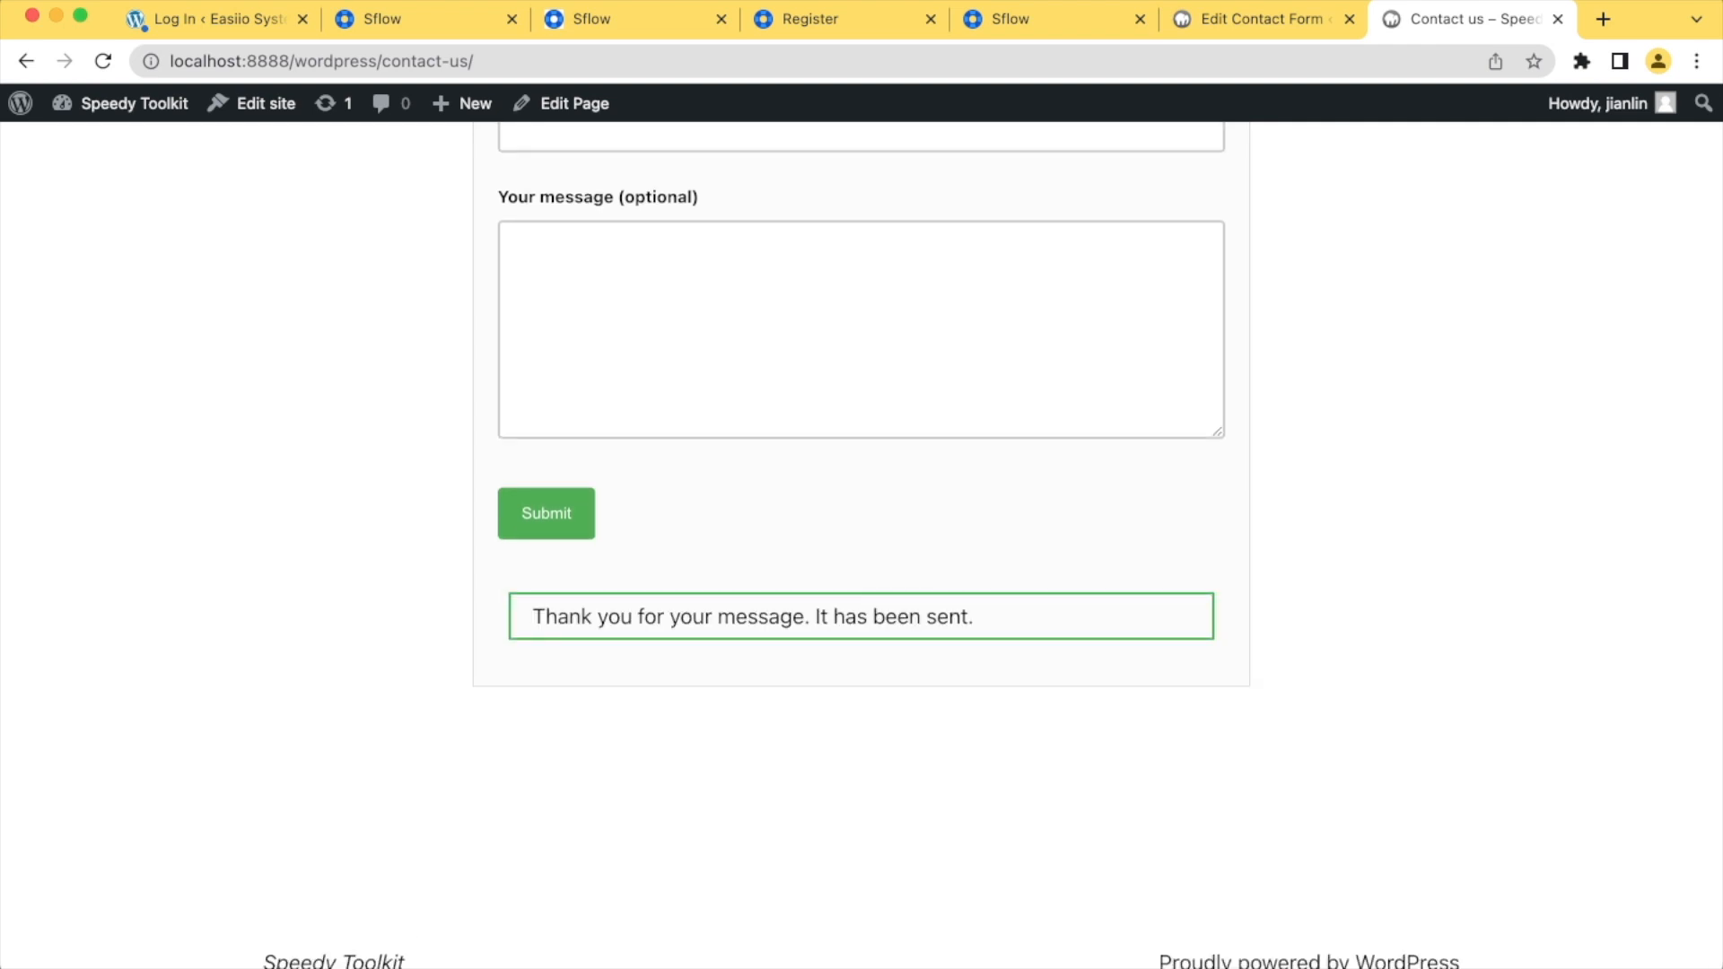
Return to the Sflow board and check the new "Contact from: My product run" ticket and its reporter's personal information
left_click(1041, 19)
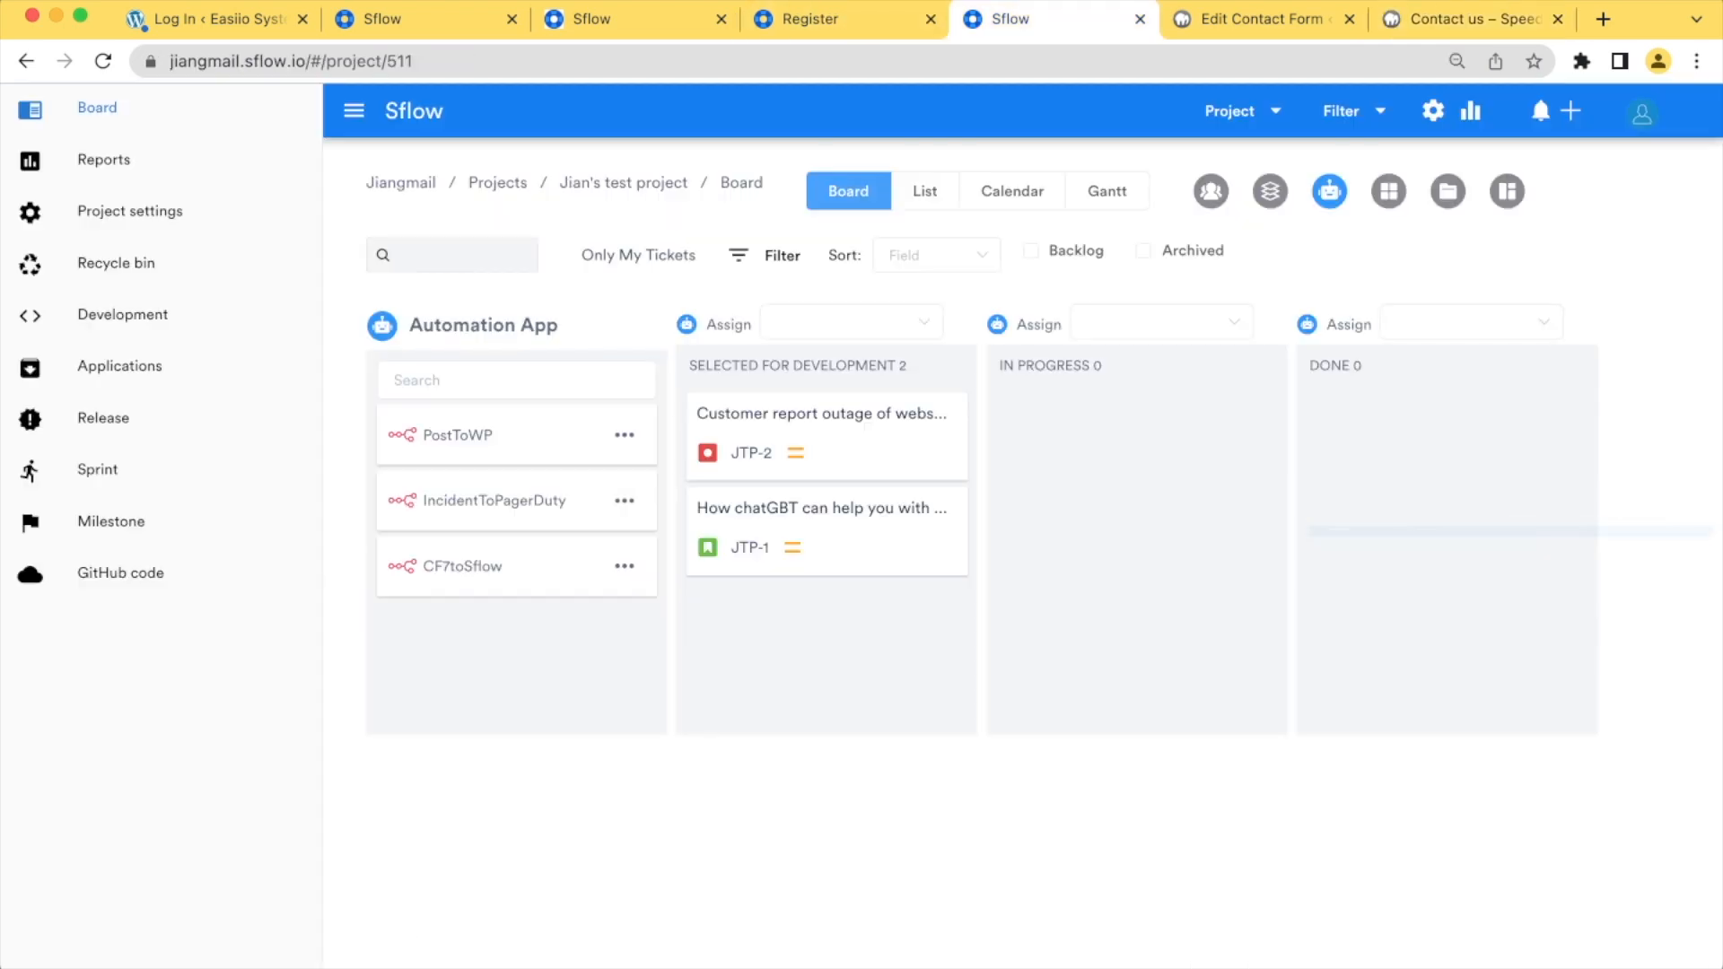
left_click(1556, 548)
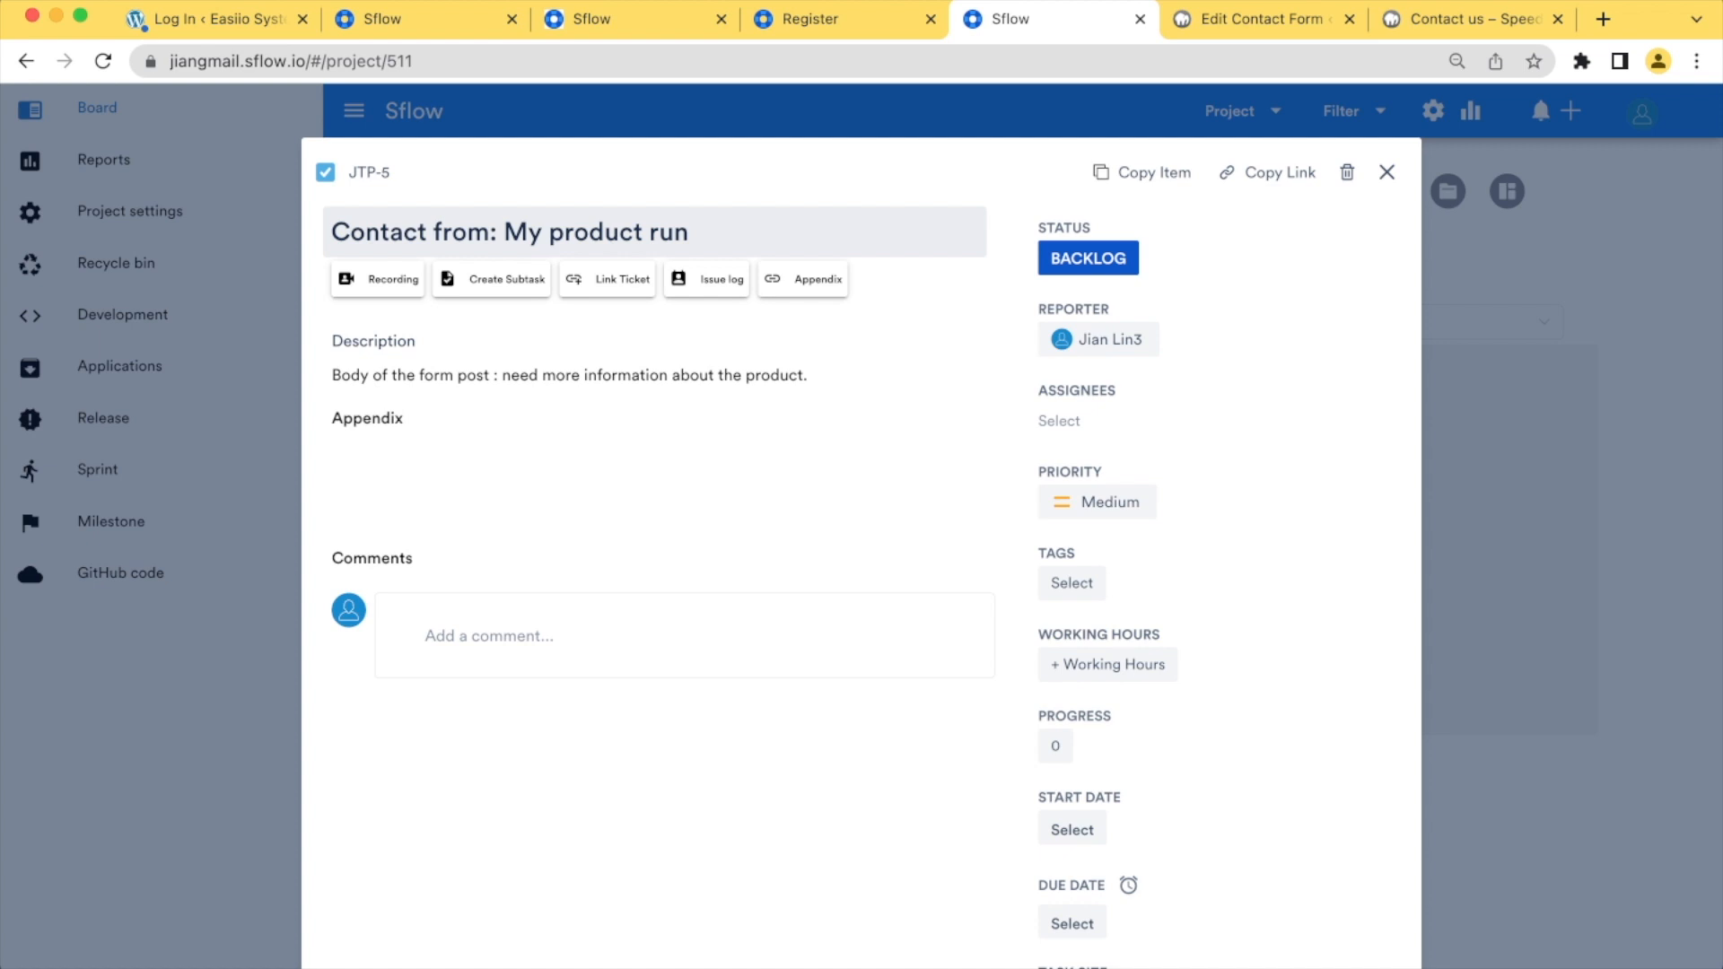
left_click(1104, 346)
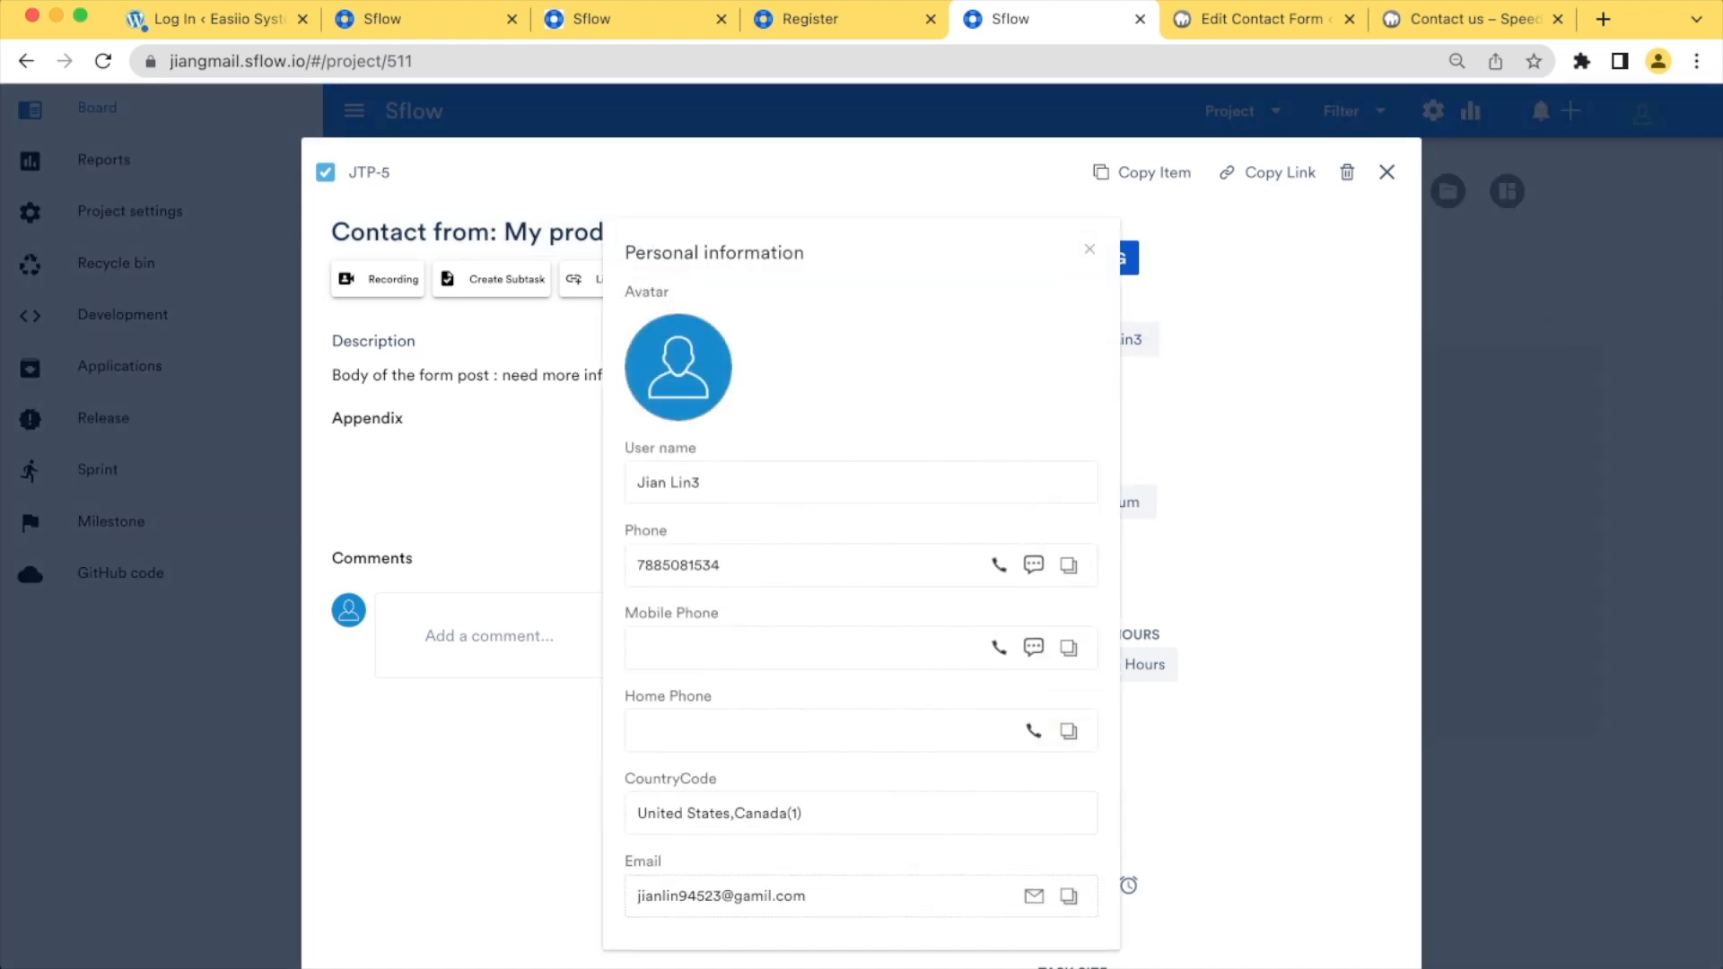
left_click(1090, 250)
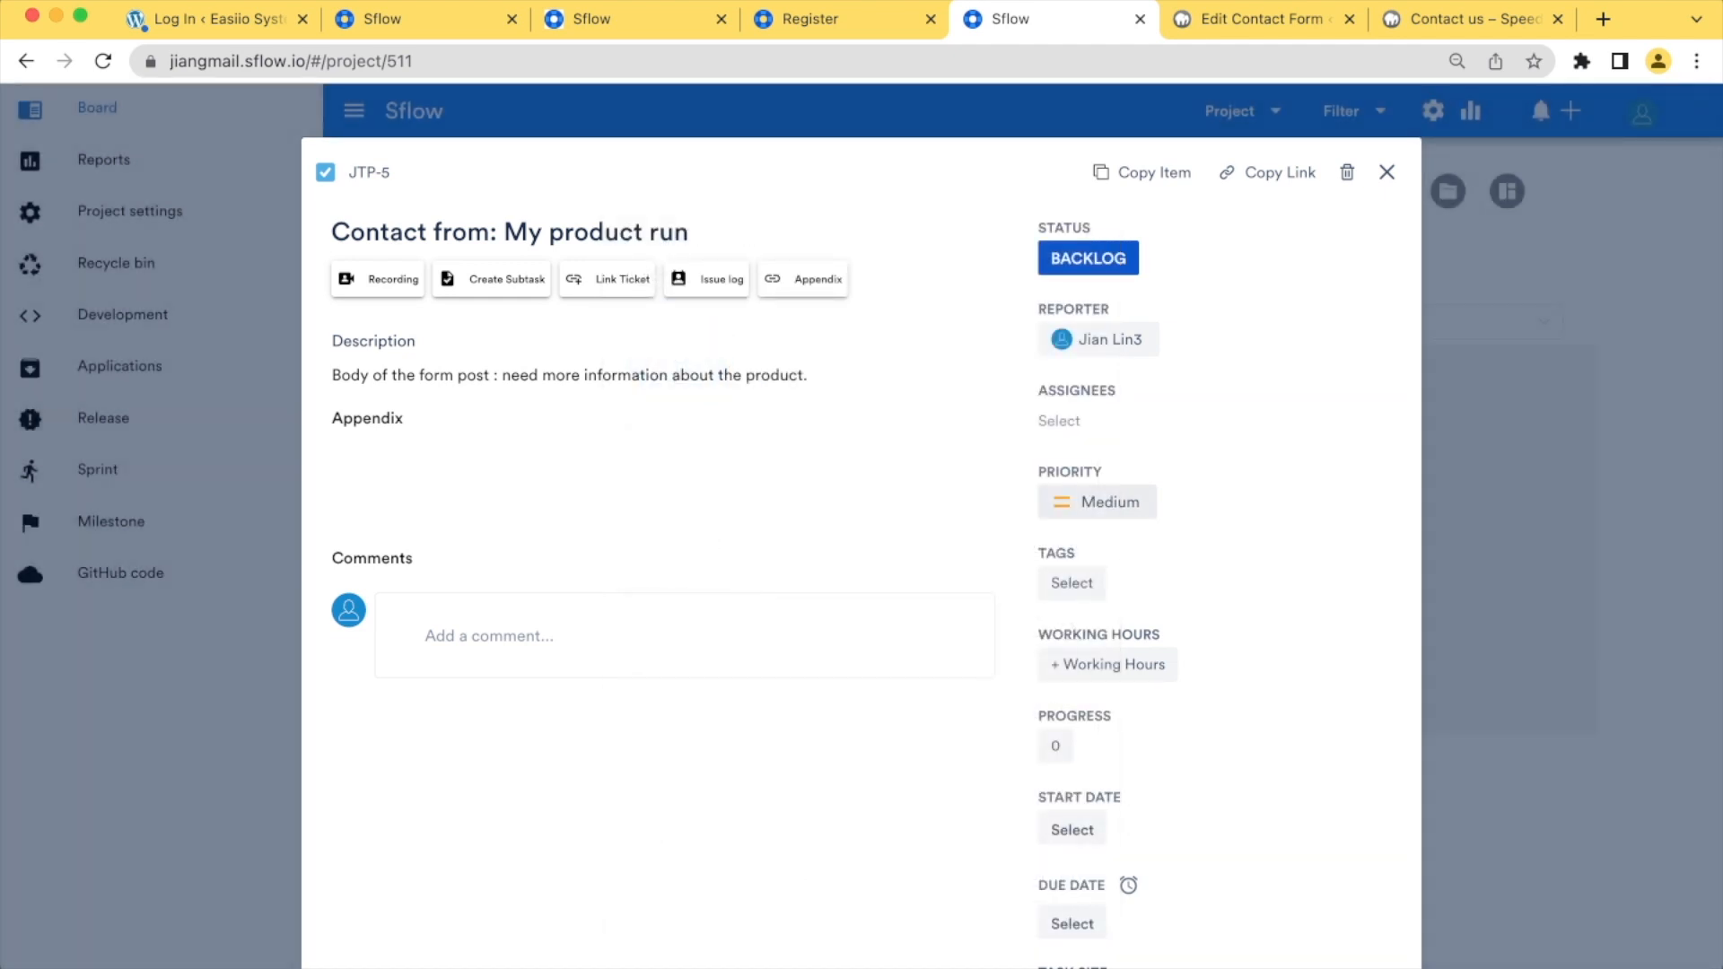
left_click(1386, 171)
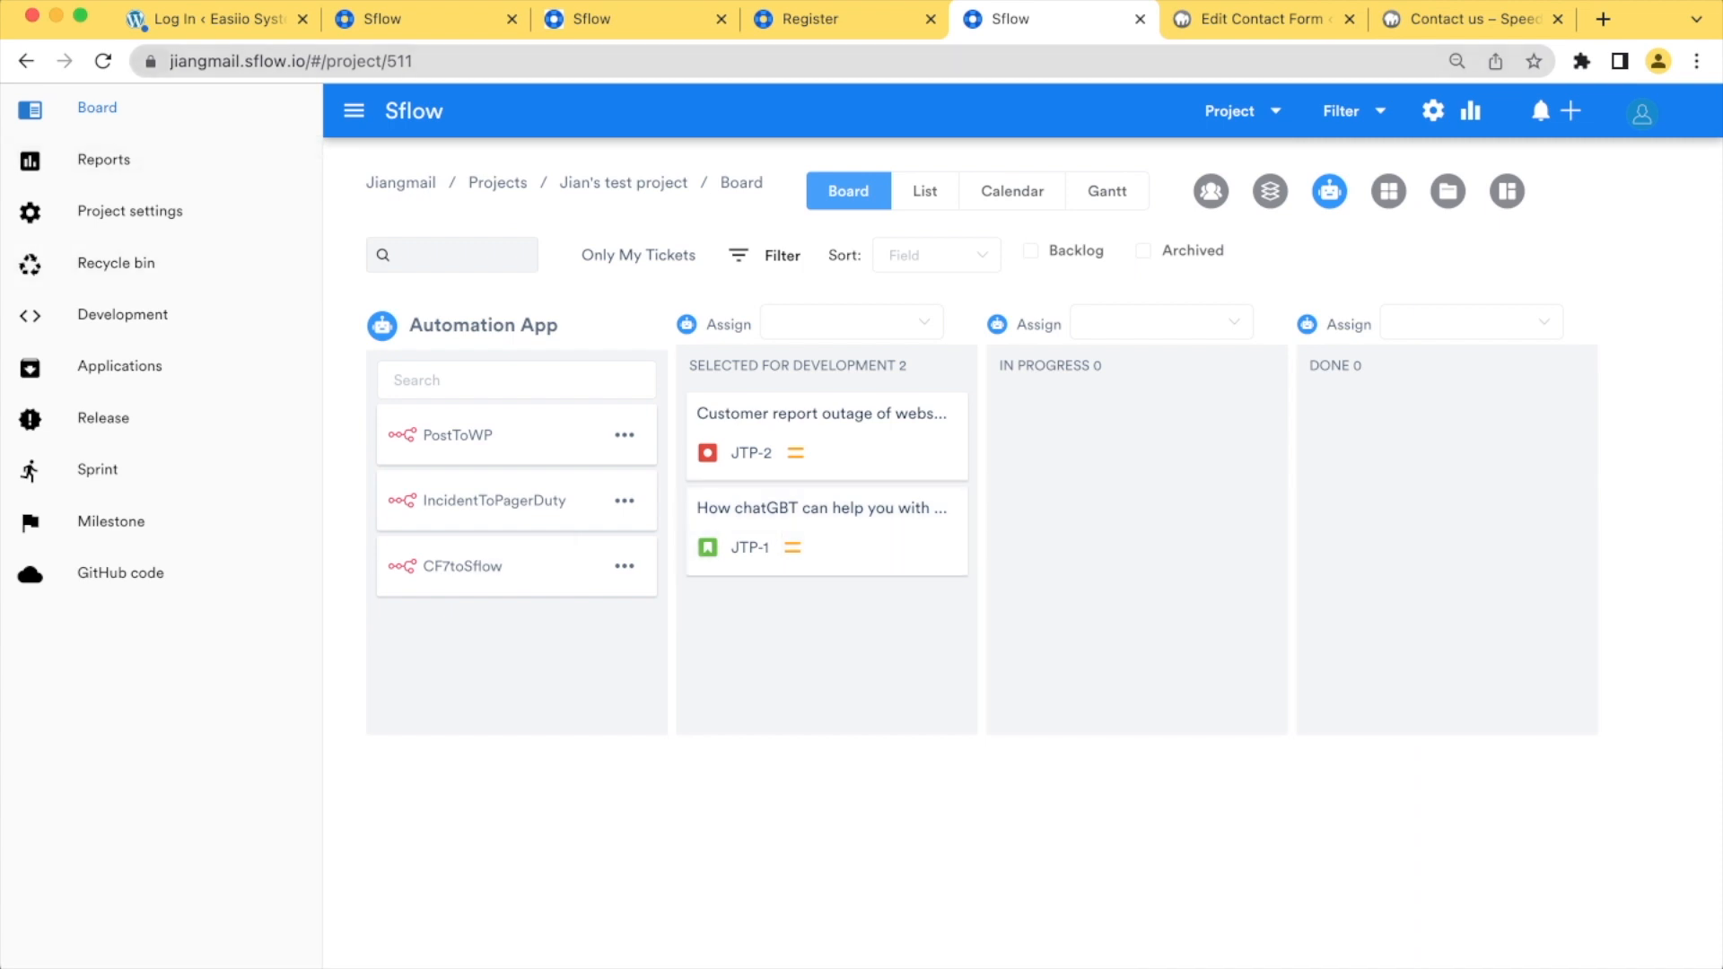
Reload the project board with the backlog shown and review the "Contact from: My product run" ticket from its column
left_click(104, 60)
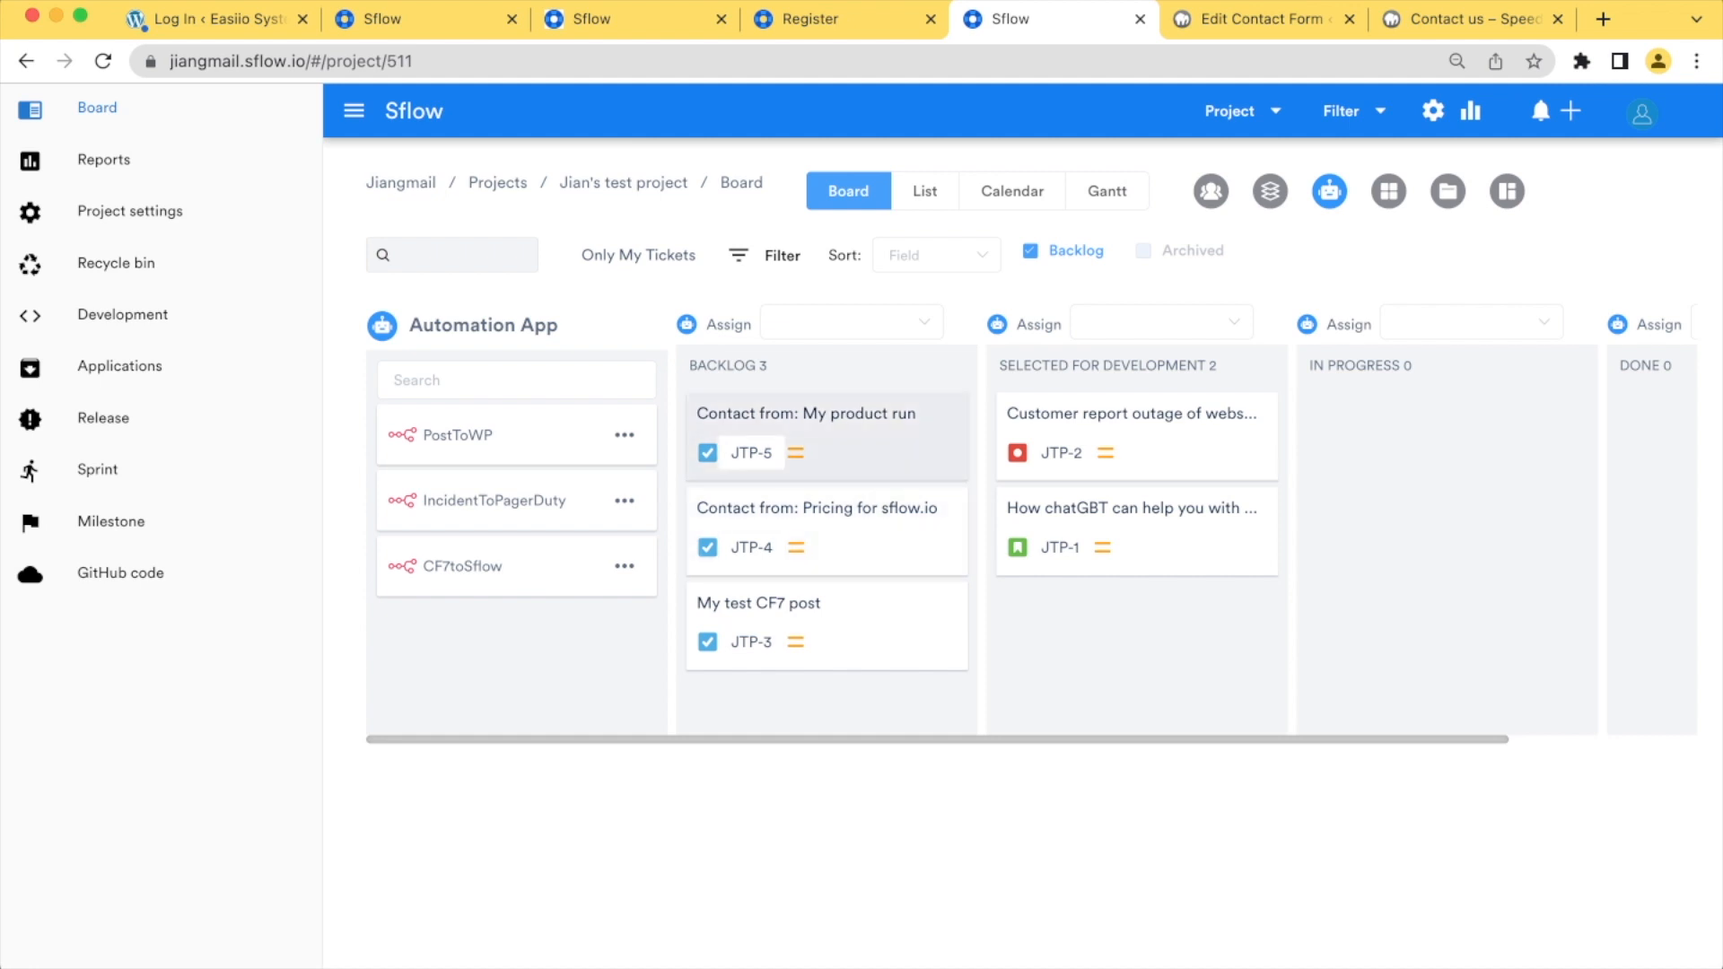
left_click(825, 422)
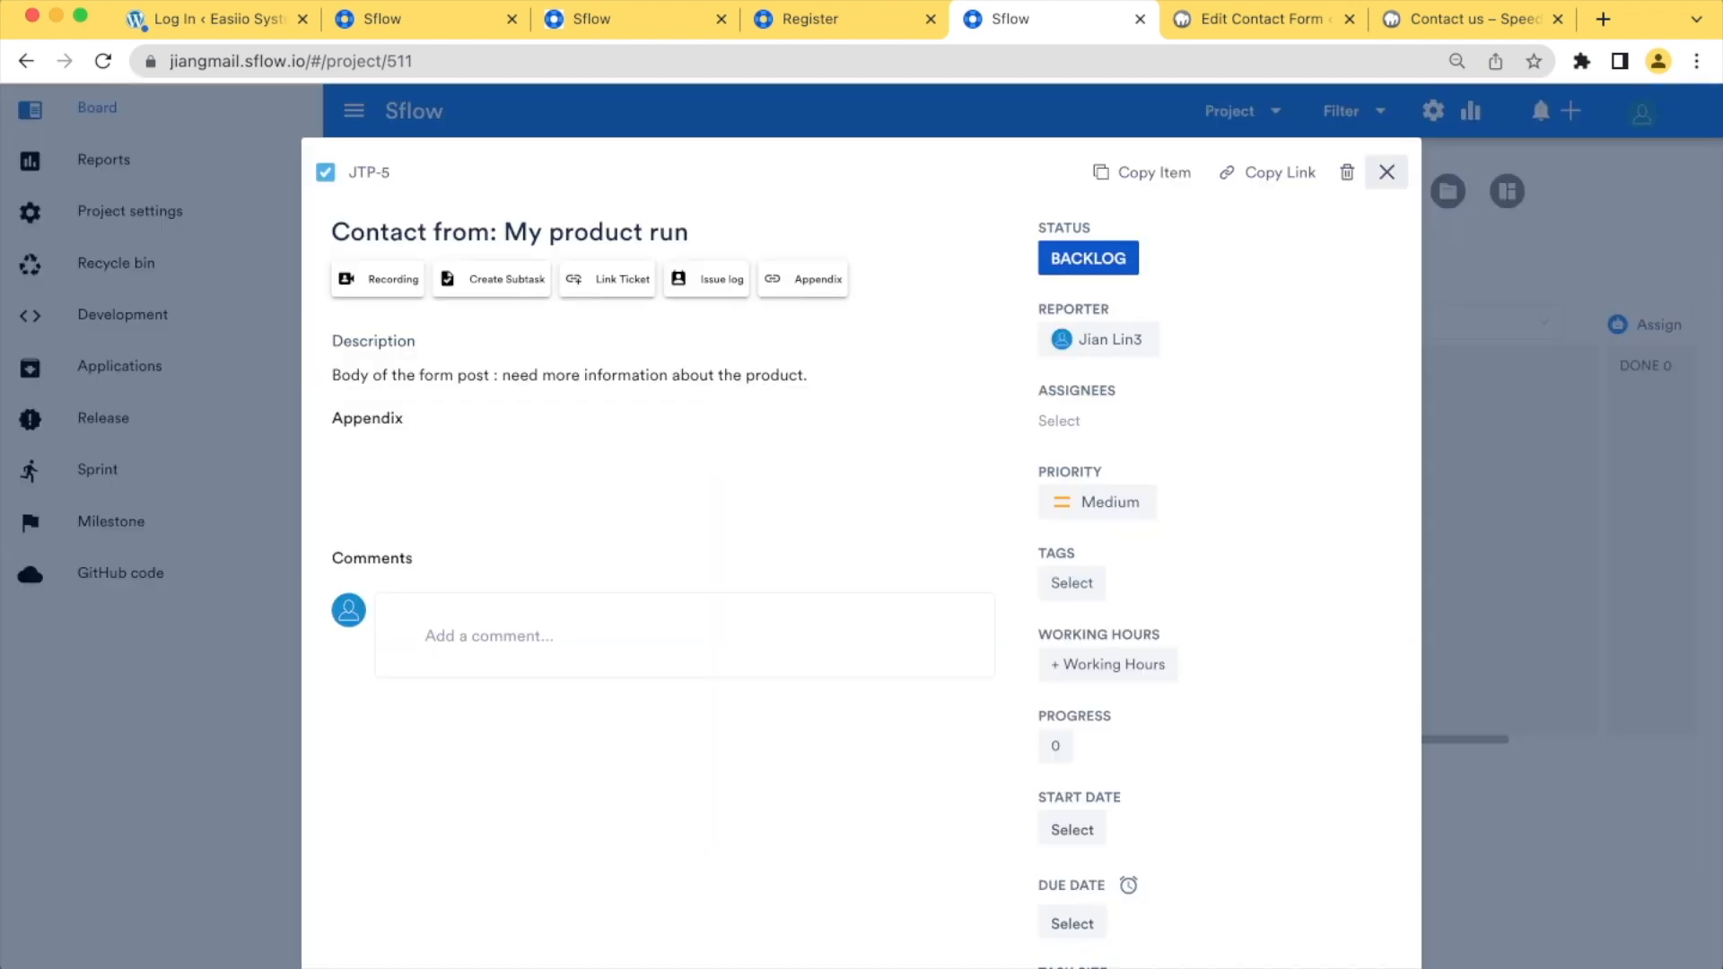
left_click(1386, 171)
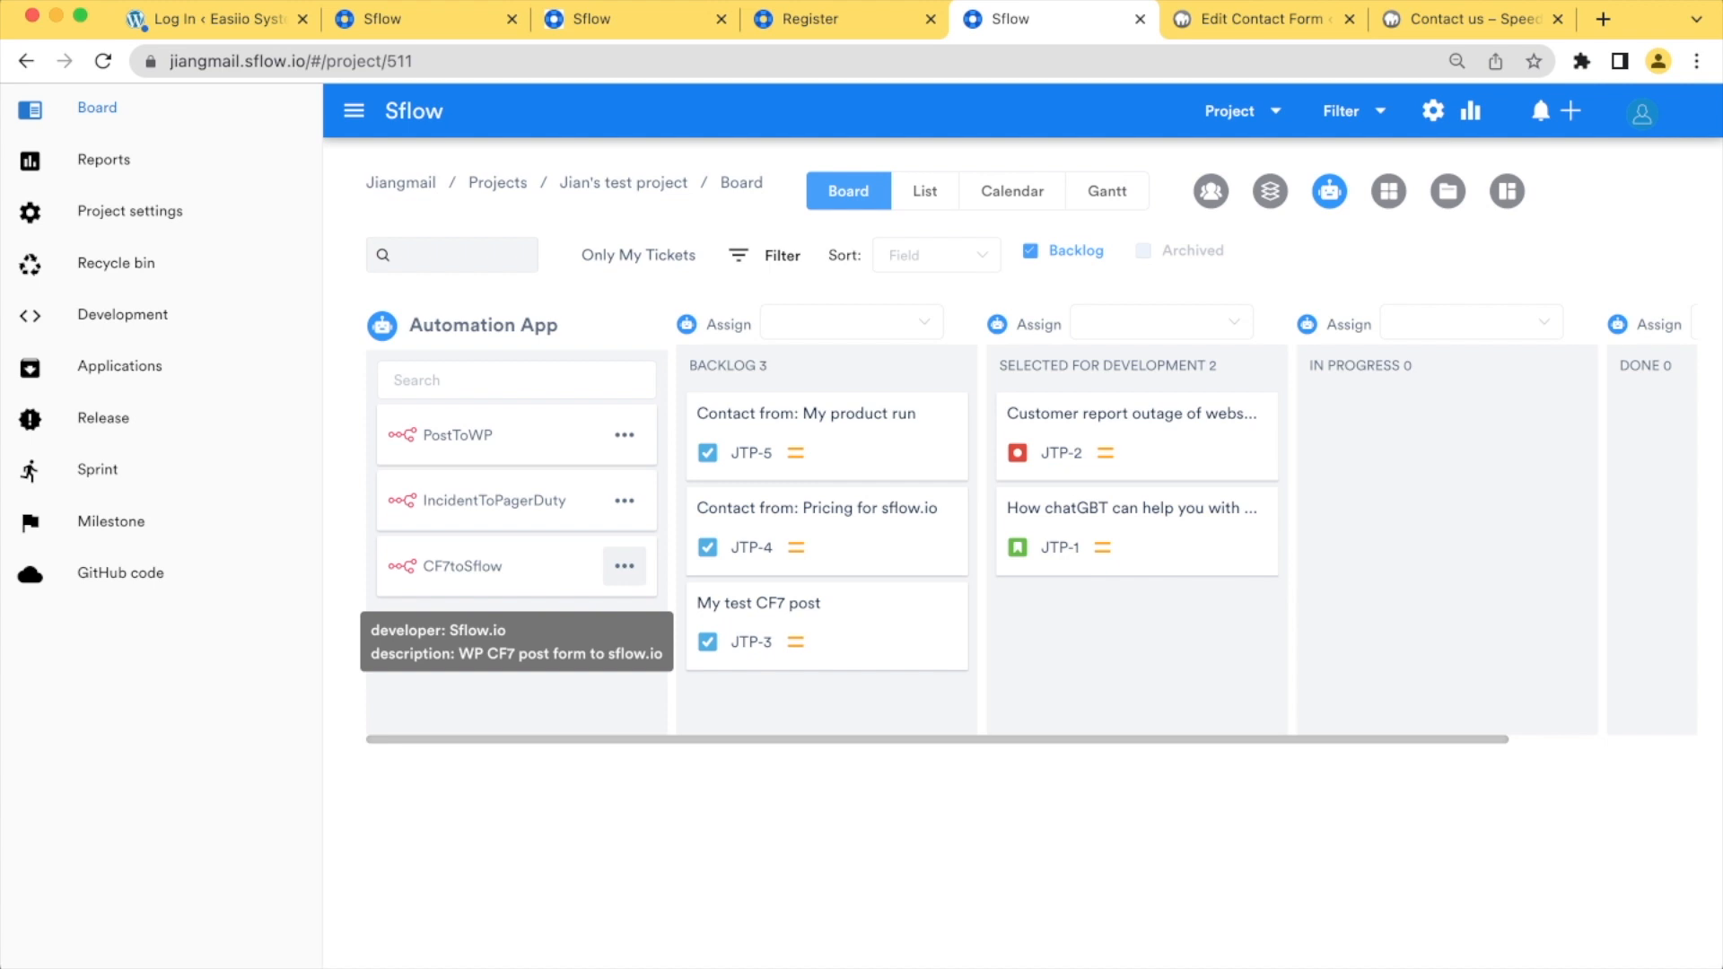
Reopen the CF7toSflow workflow for editing and browse the available node categories, including the Finance & Accounting nodes
left_click(625, 565)
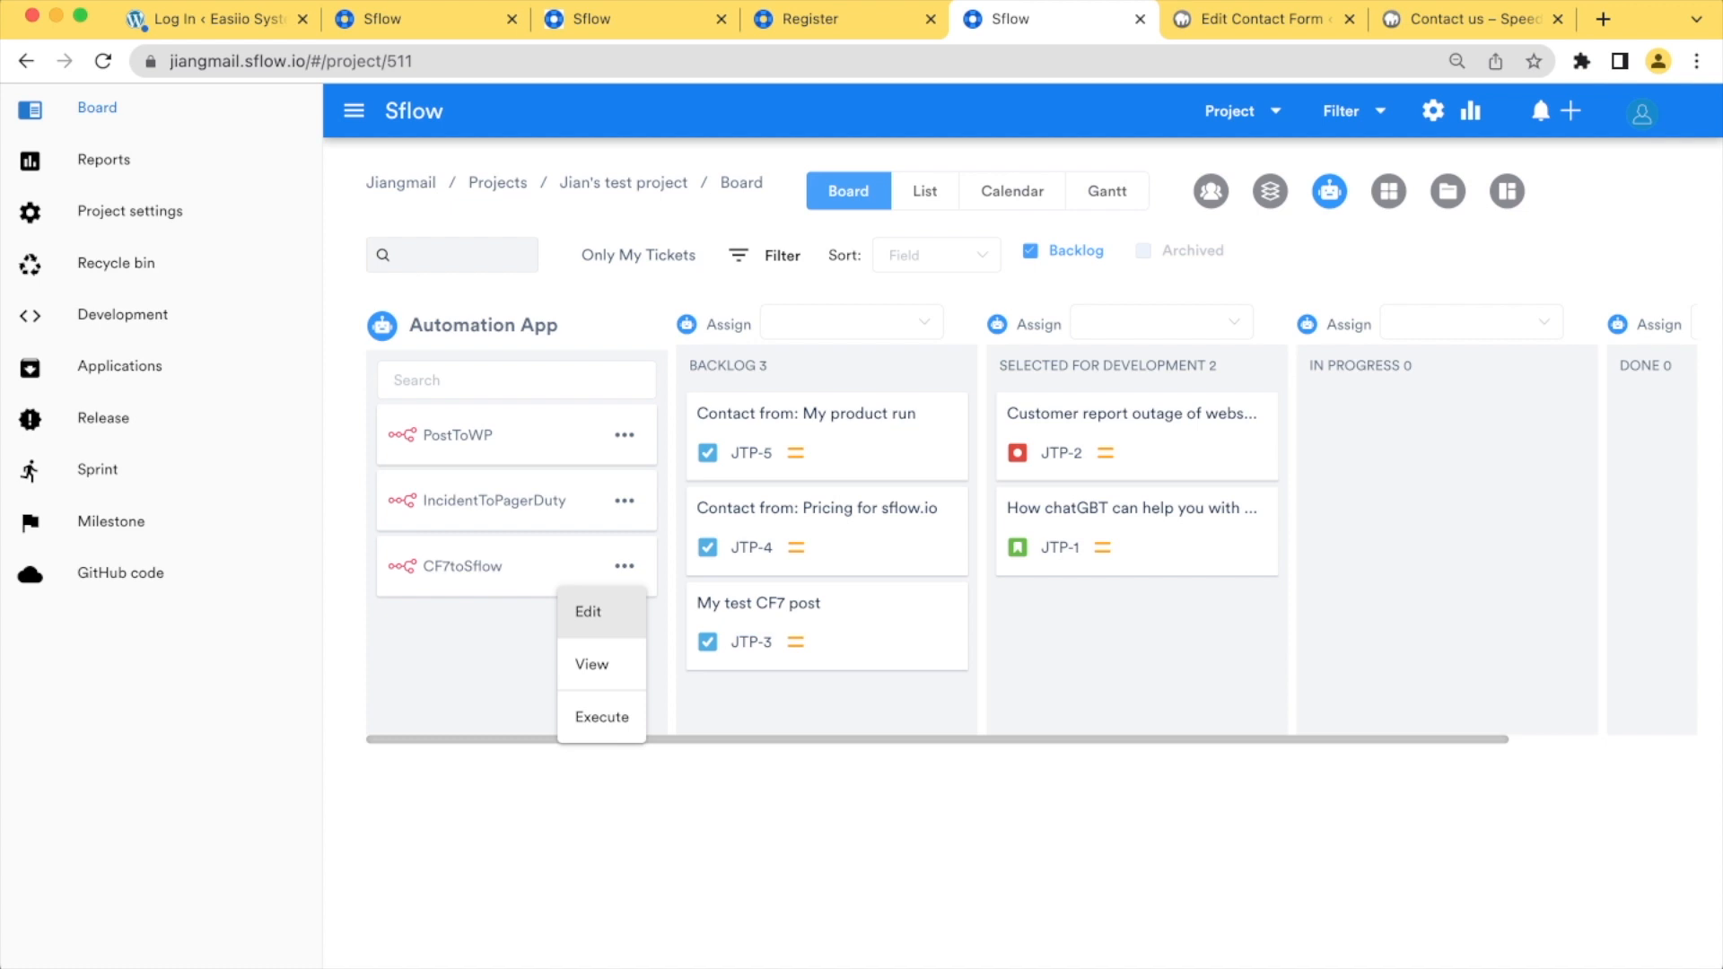
left_click(588, 611)
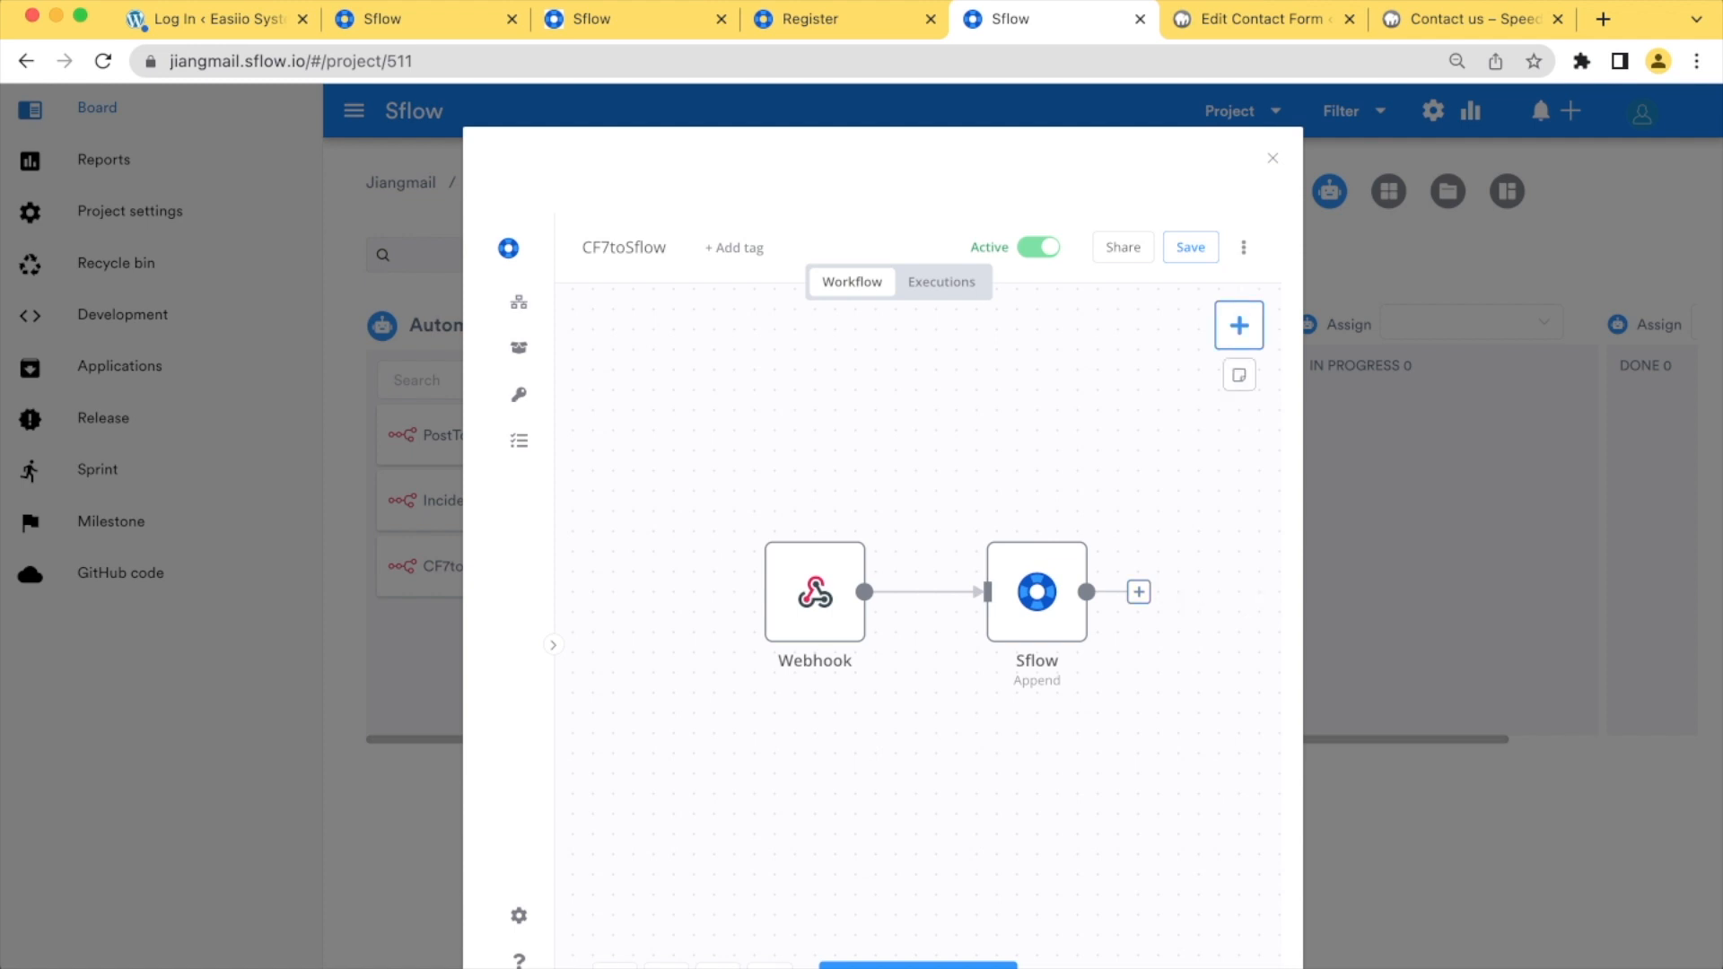
left_click(1239, 325)
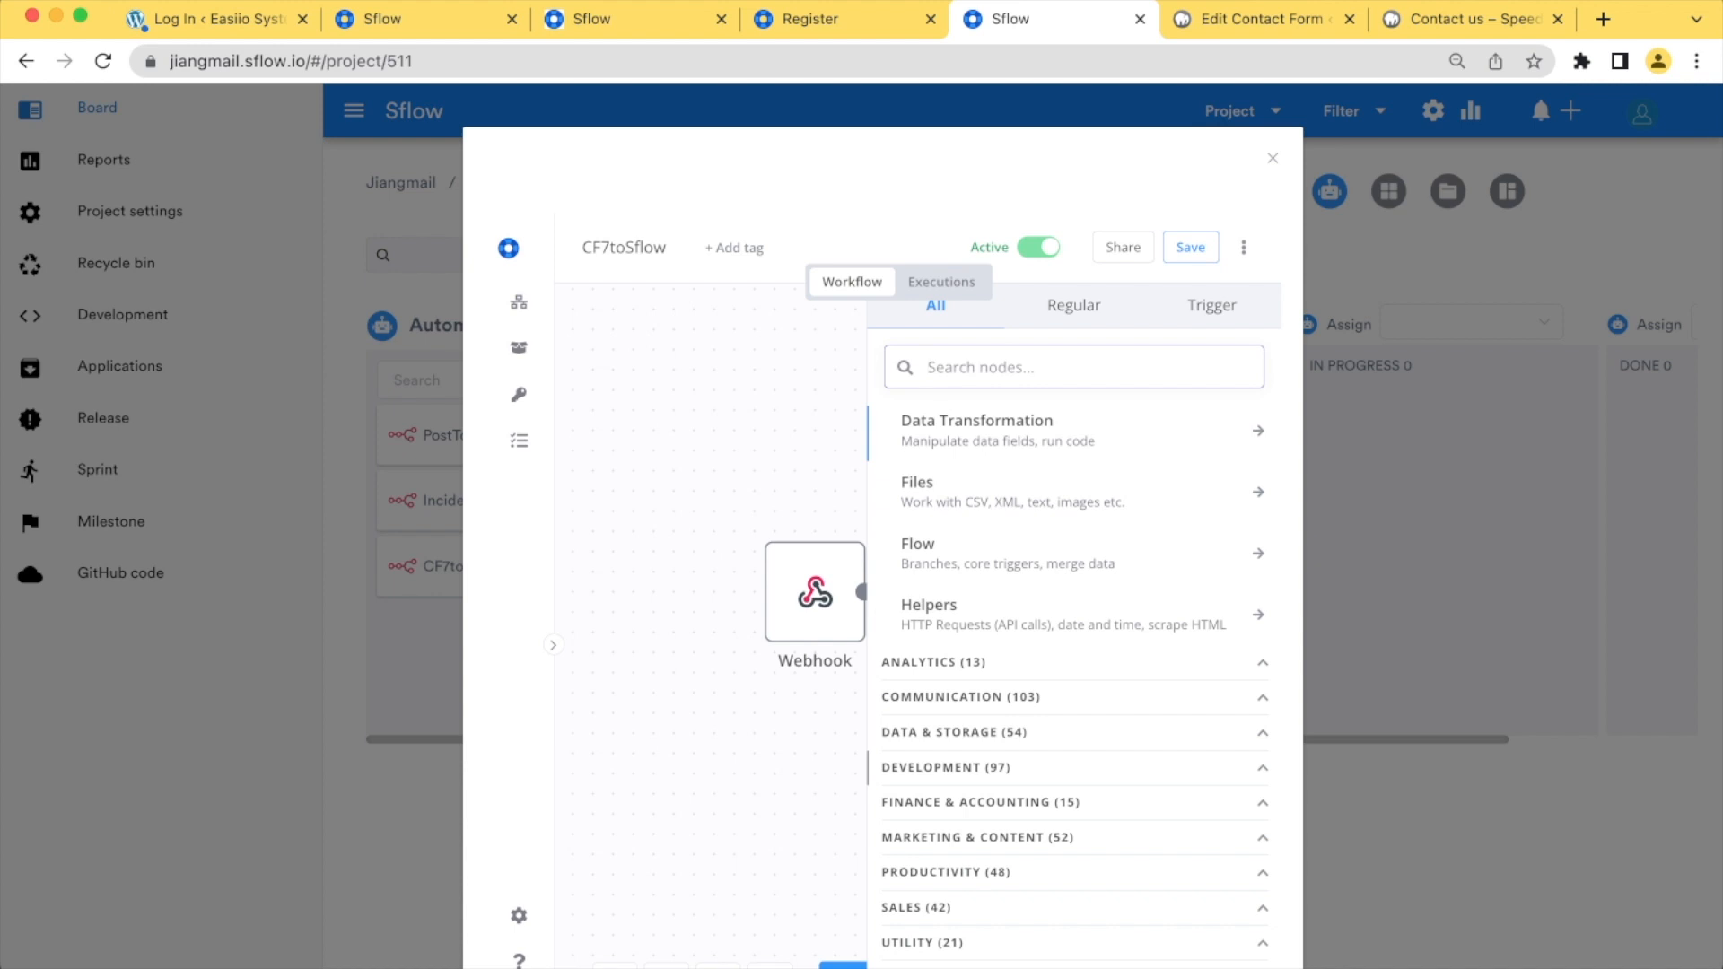
left_click(1074, 802)
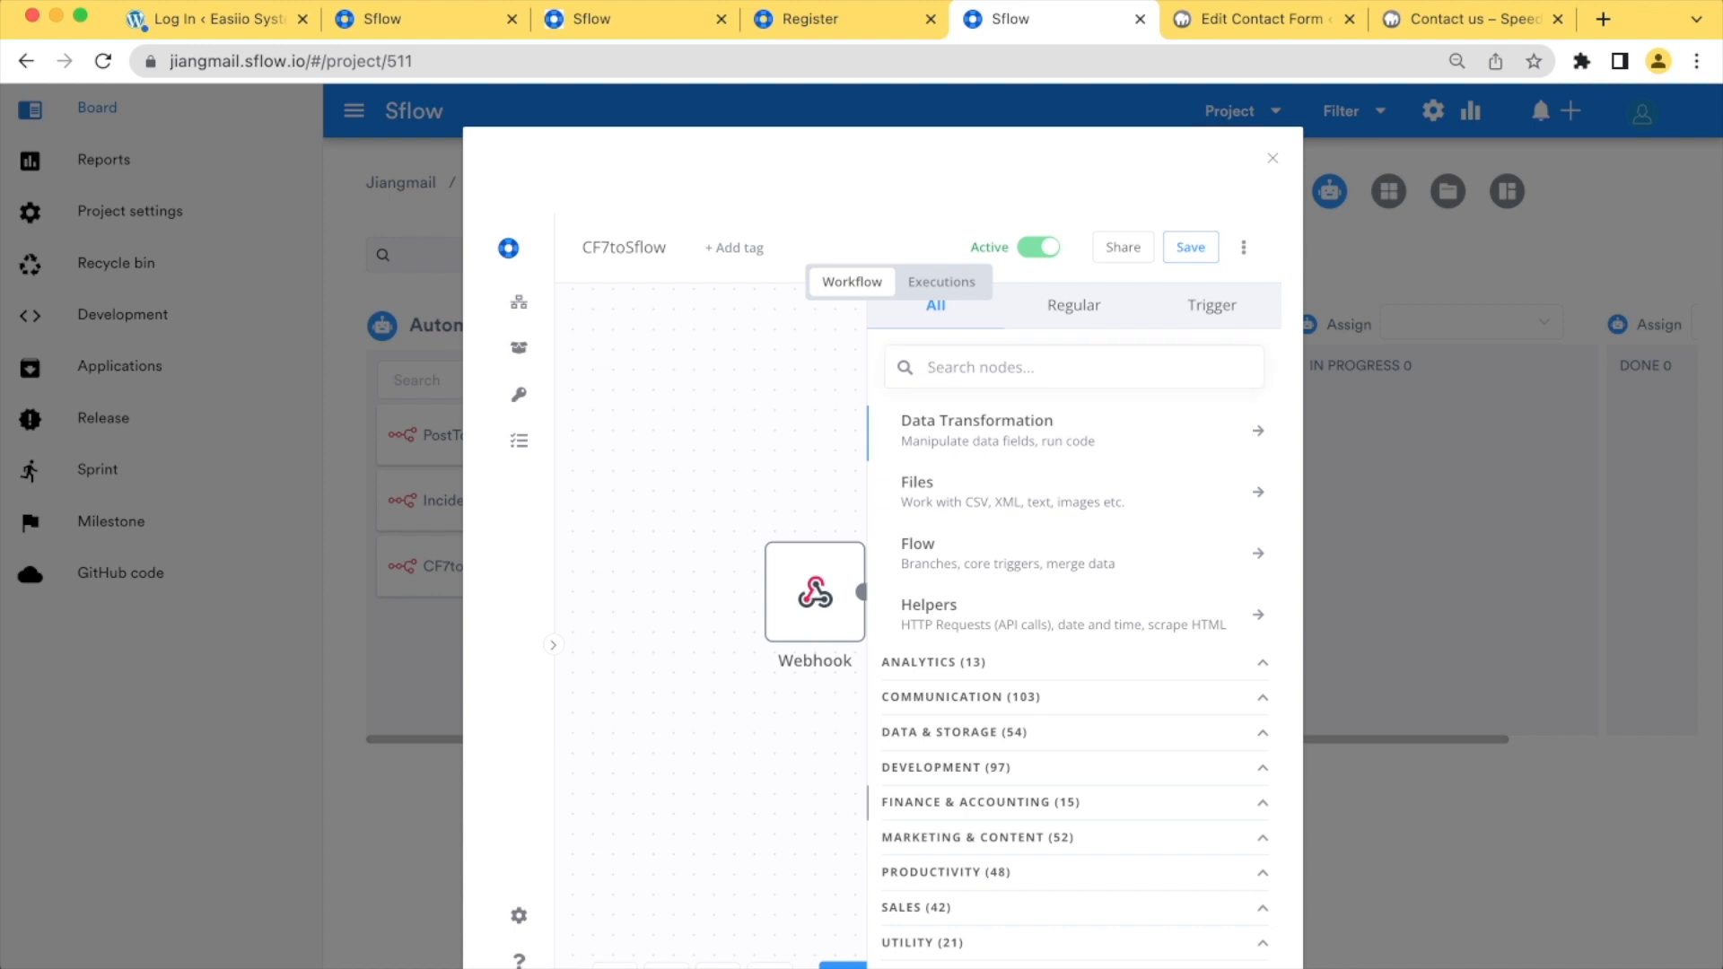
scroll(1074, 834, "down", 4)
scroll(1074, 664, "down", 2)
scroll(1074, 682, "down", 2)
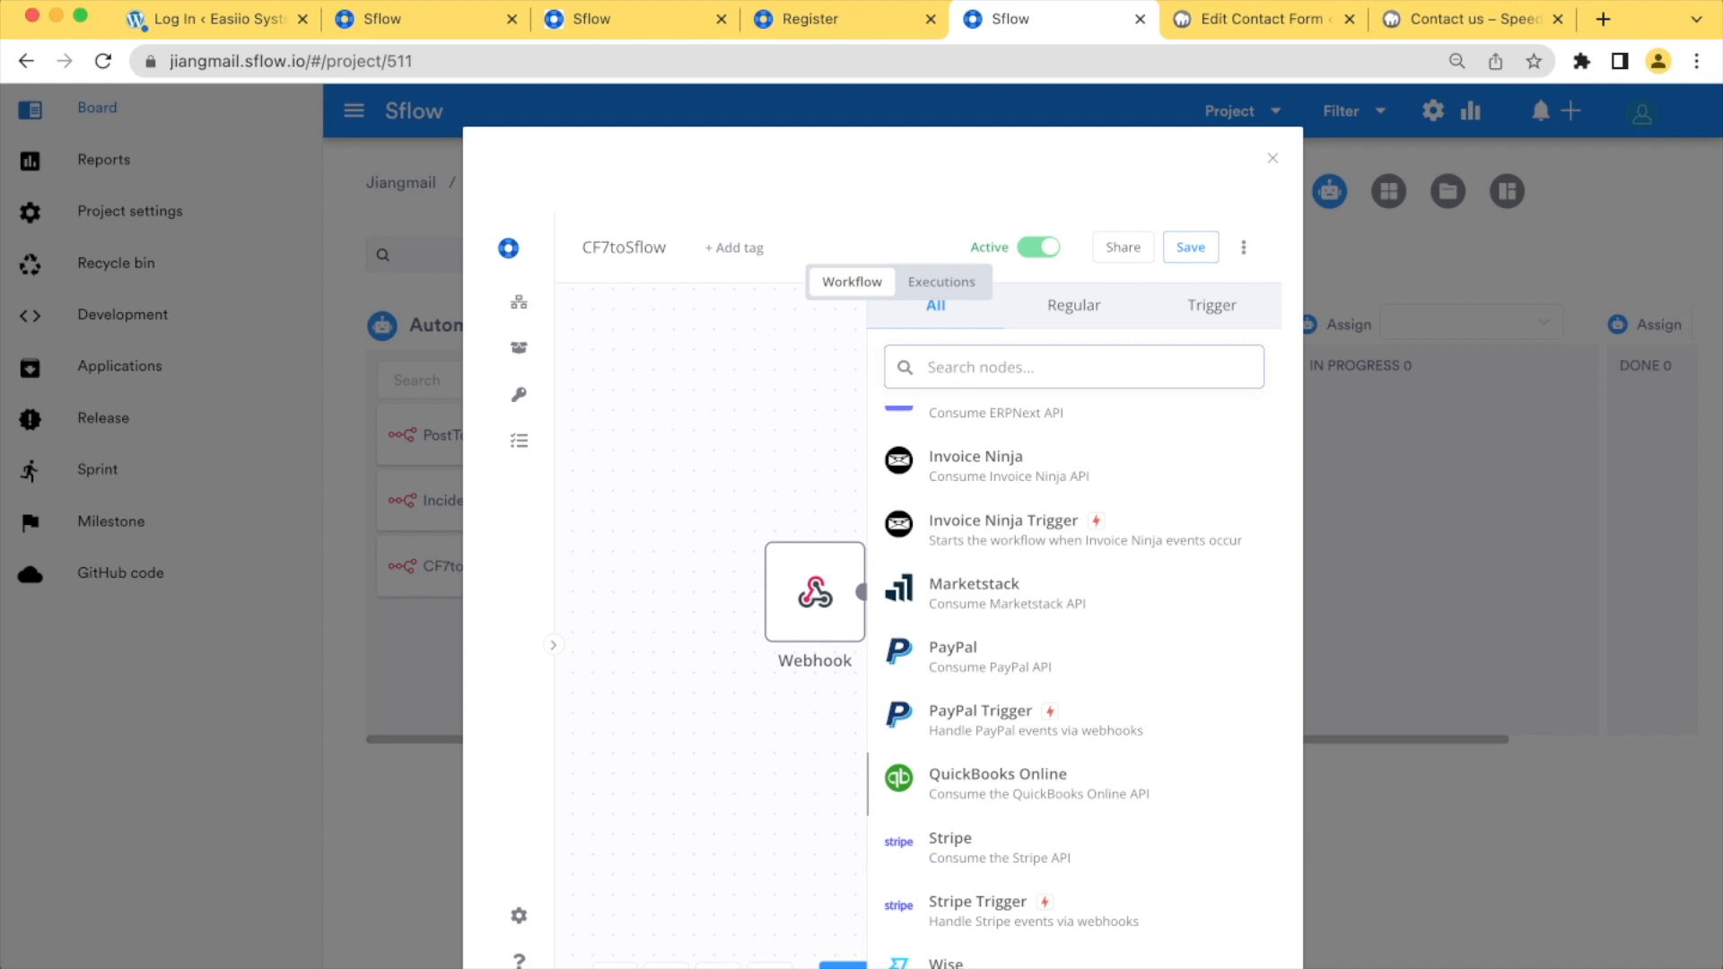
scroll(1074, 682, "down", 4)
scroll(1074, 682, "up", 15)
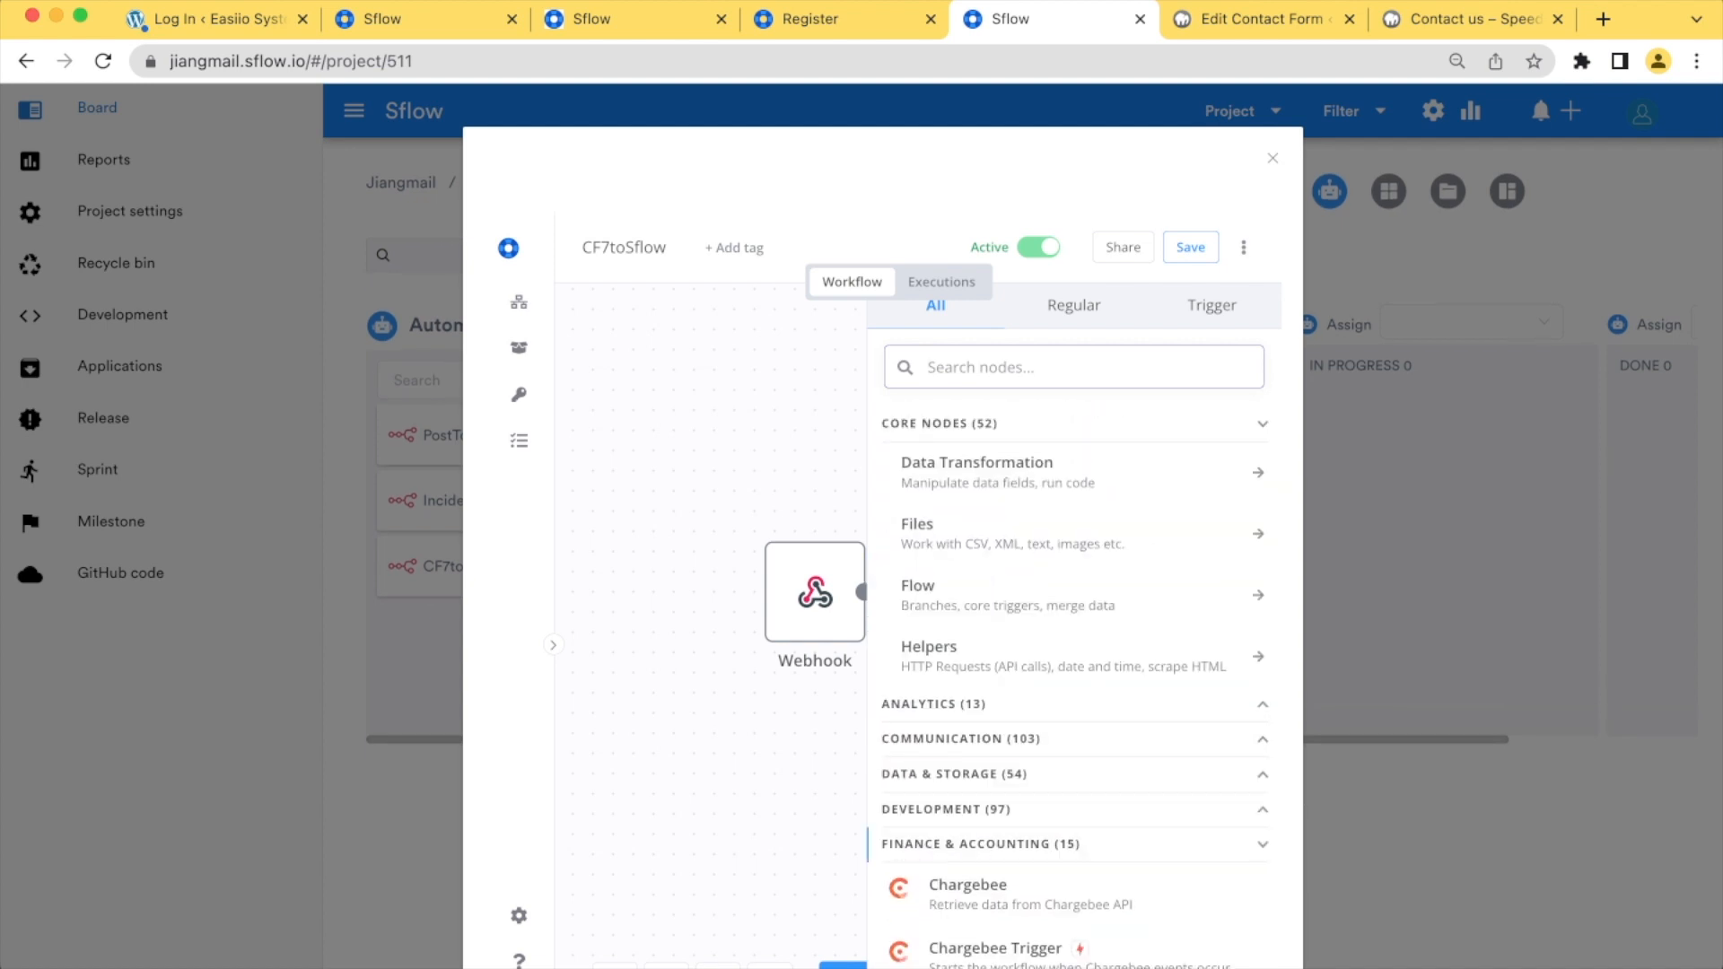
left_click(1074, 424)
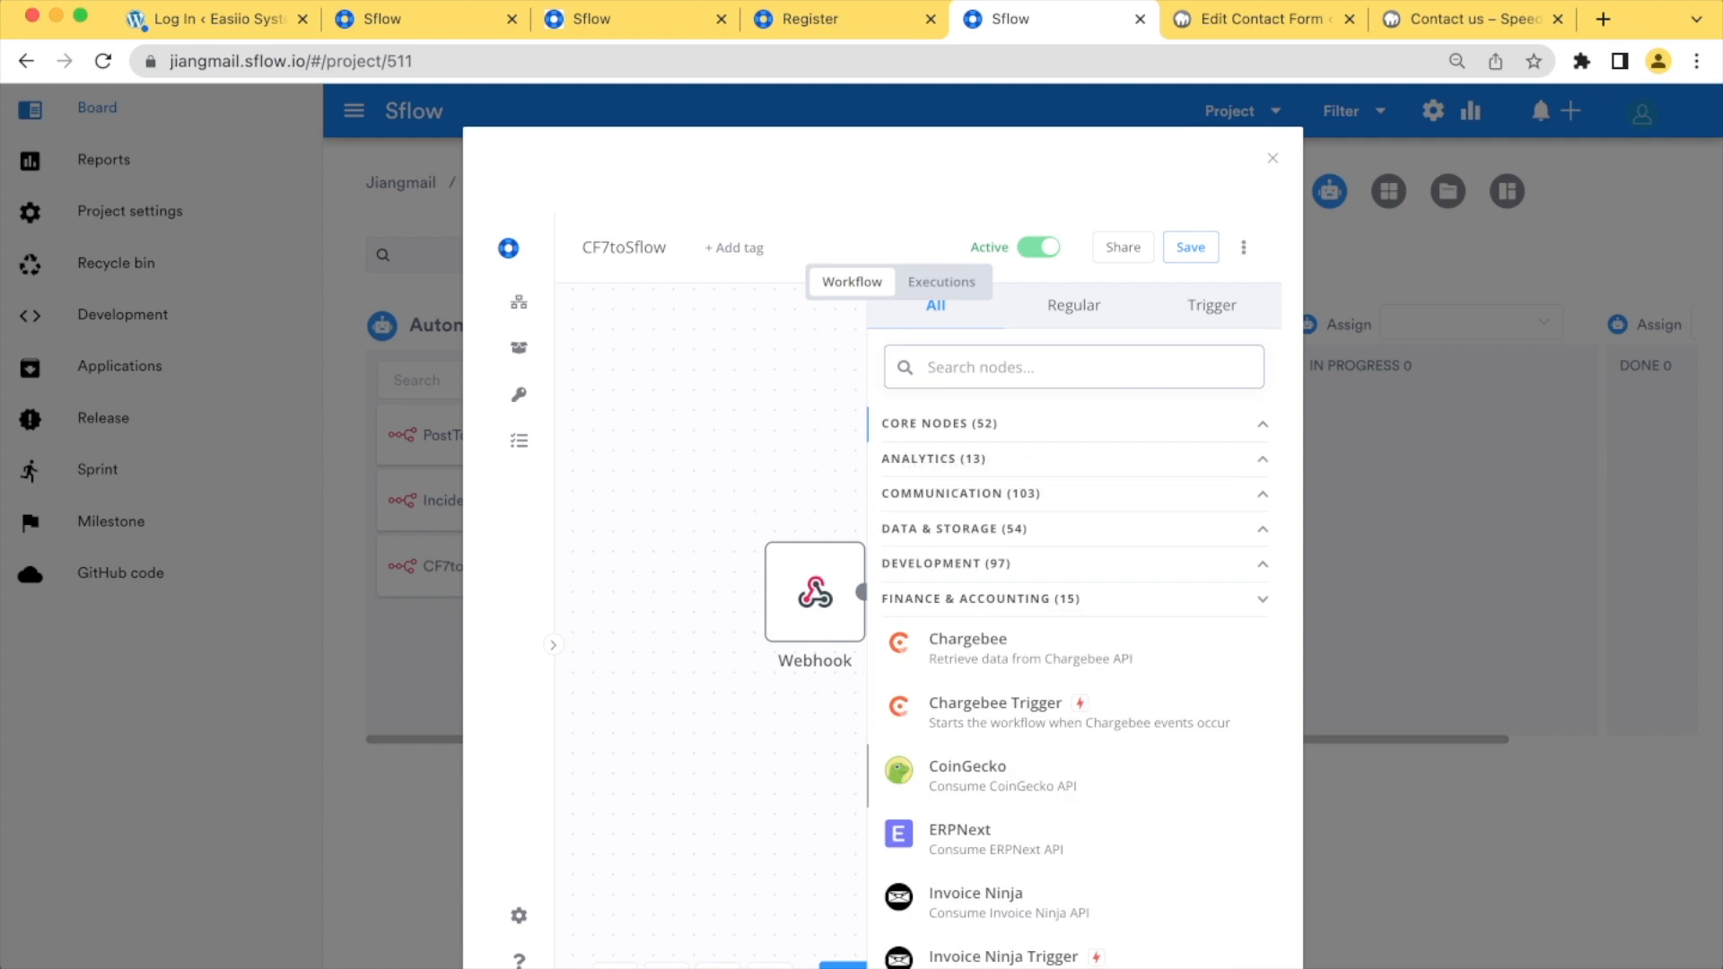
left_click(1074, 598)
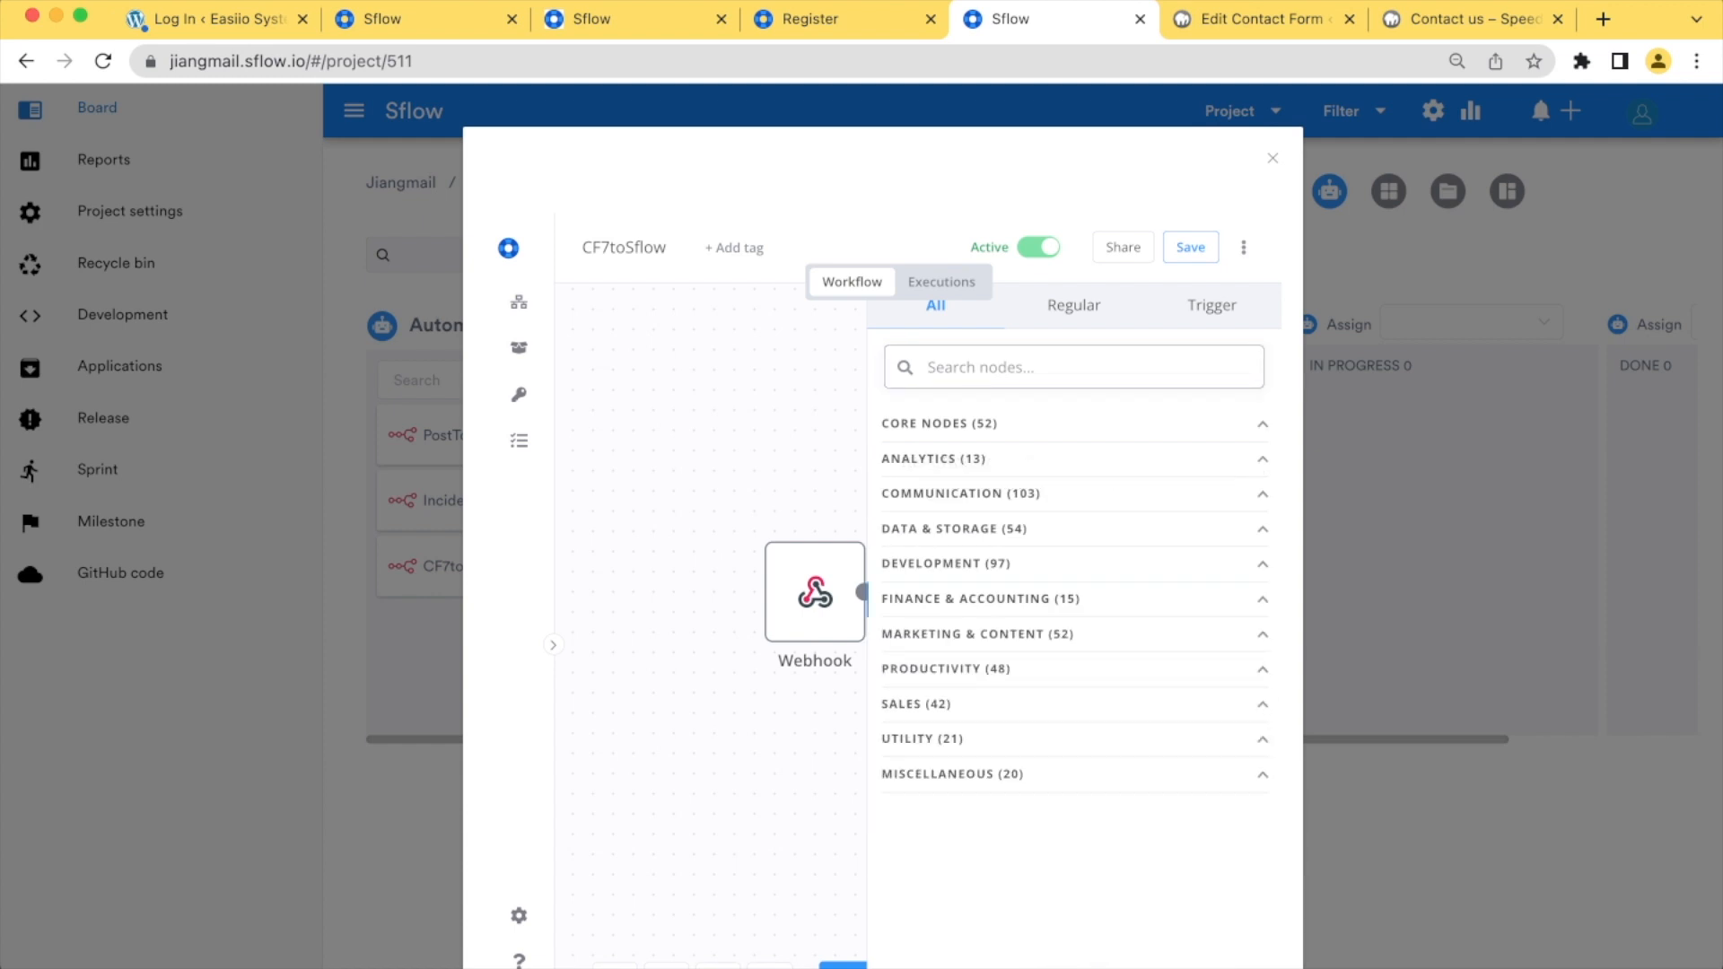
Close the workflow editor and view the "My test CF7 post" ticket from the backlog, closing it again
left_click(1273, 158)
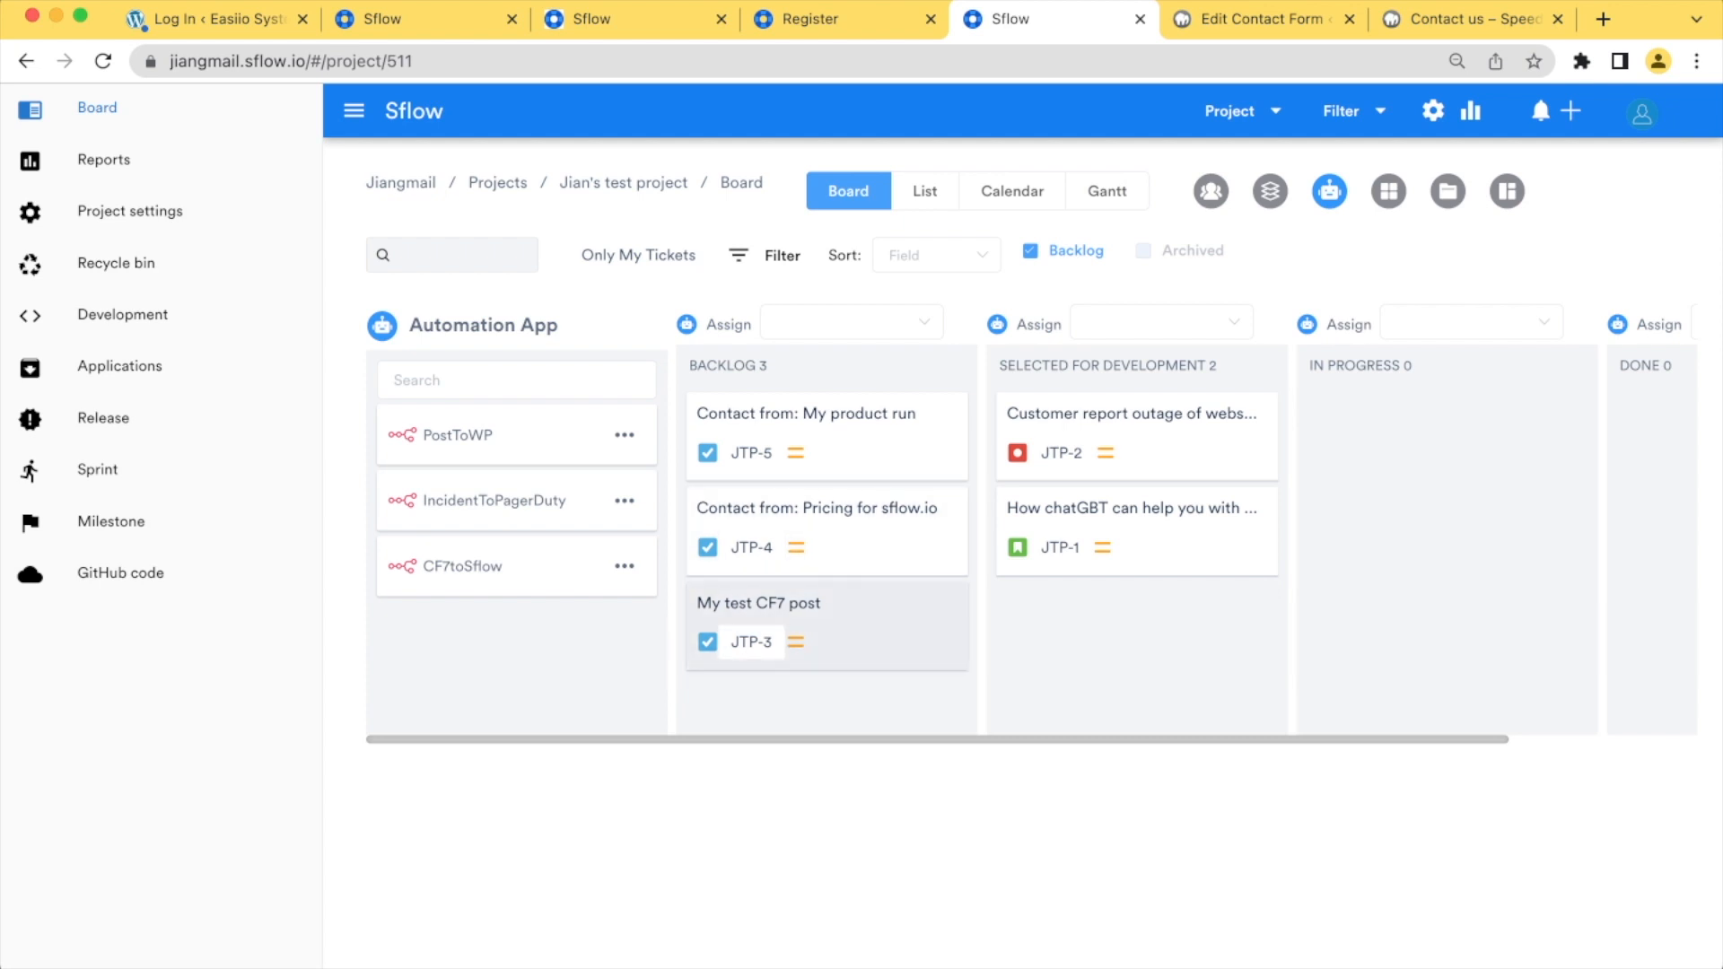
left_click(808, 610)
left_click(1386, 171)
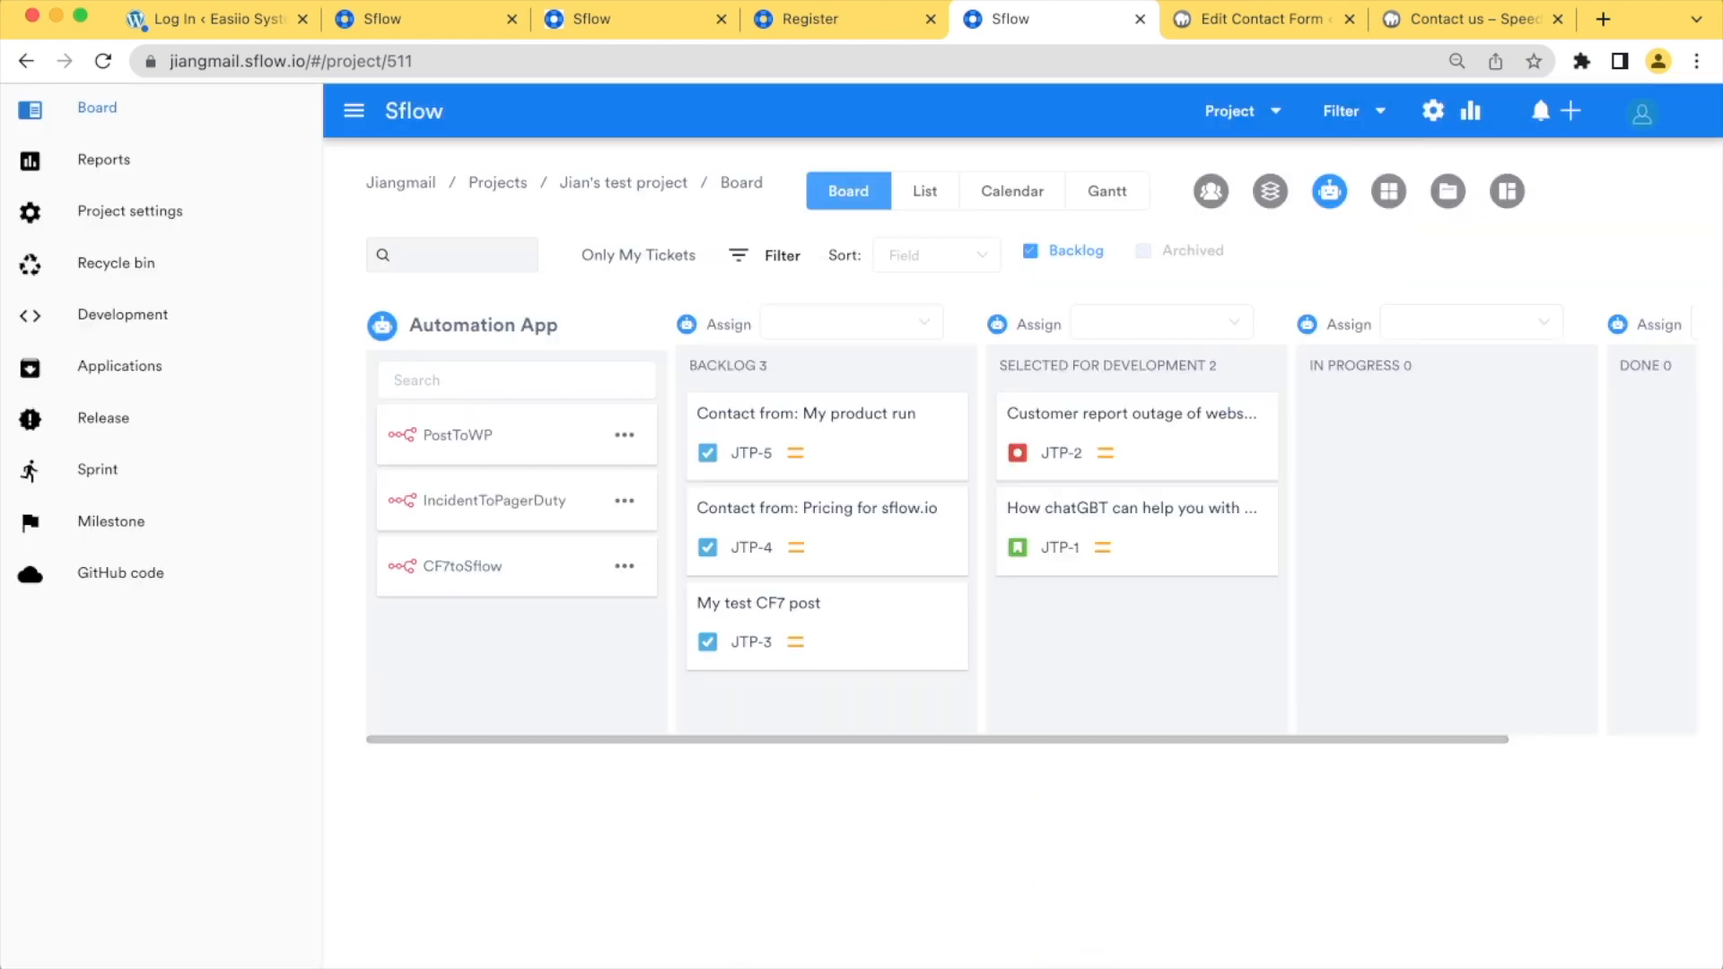